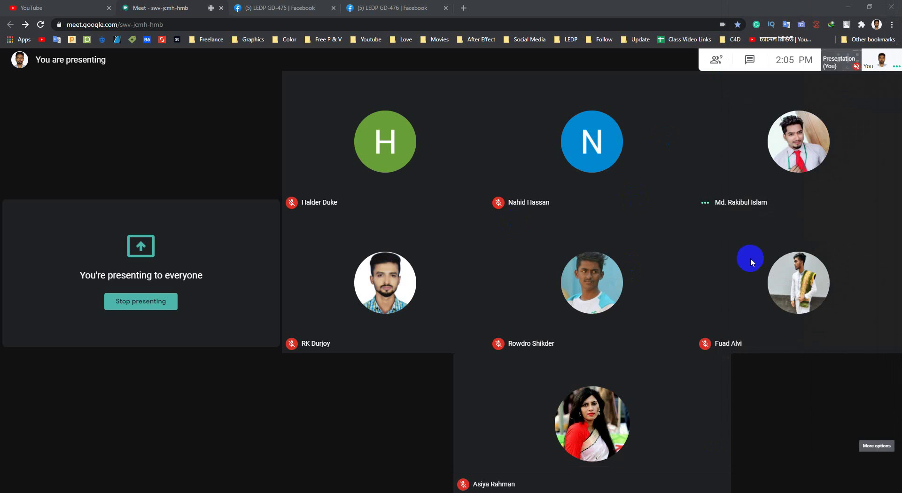
# Minimize the meeting window and launch Adobe Illustrator.
pyautogui.click(842, 492)
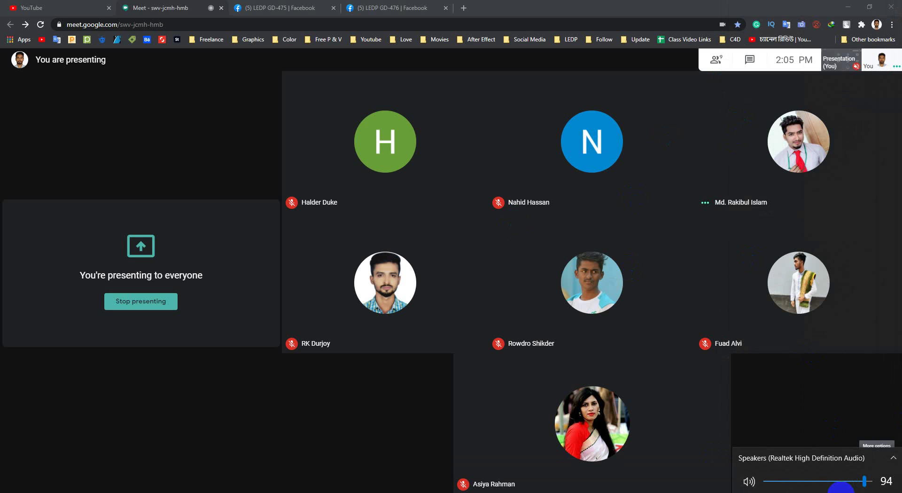
pyautogui.click(848, 6)
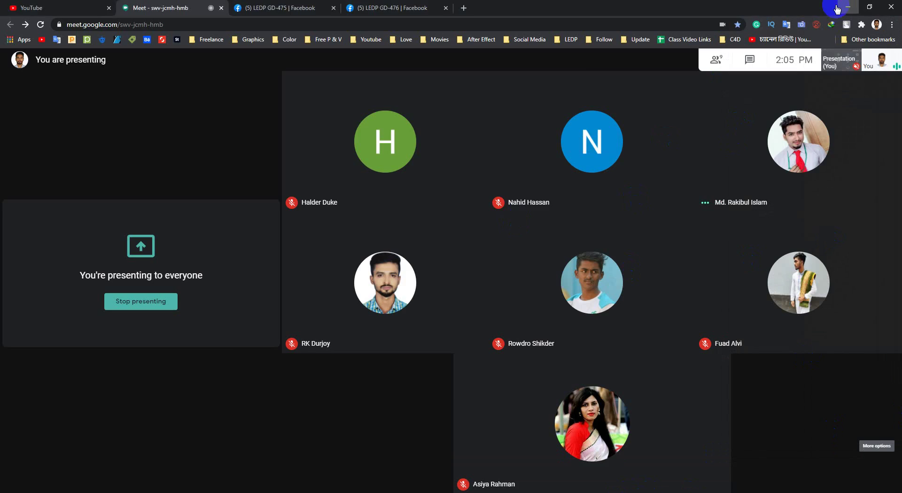
pyautogui.rightClick(509, 158)
pyautogui.click(518, 175)
pyautogui.press('super')
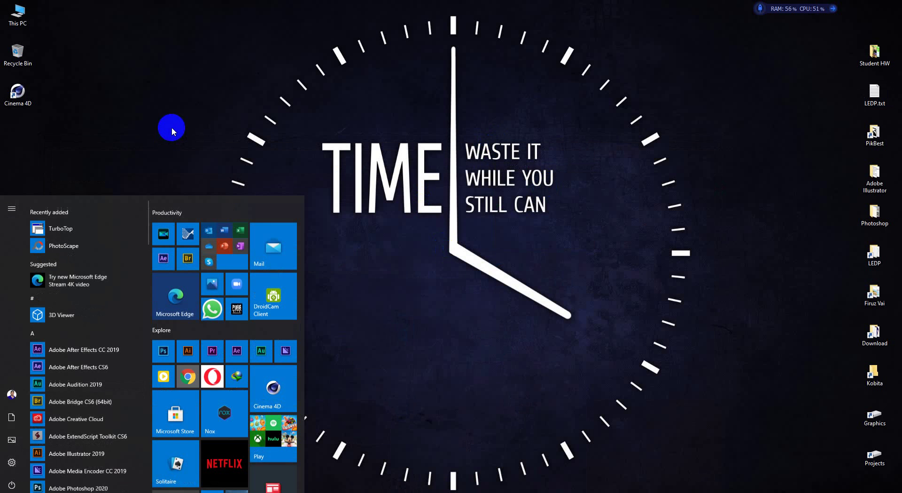
pyautogui.click(566, 236)
pyautogui.click(11, 492)
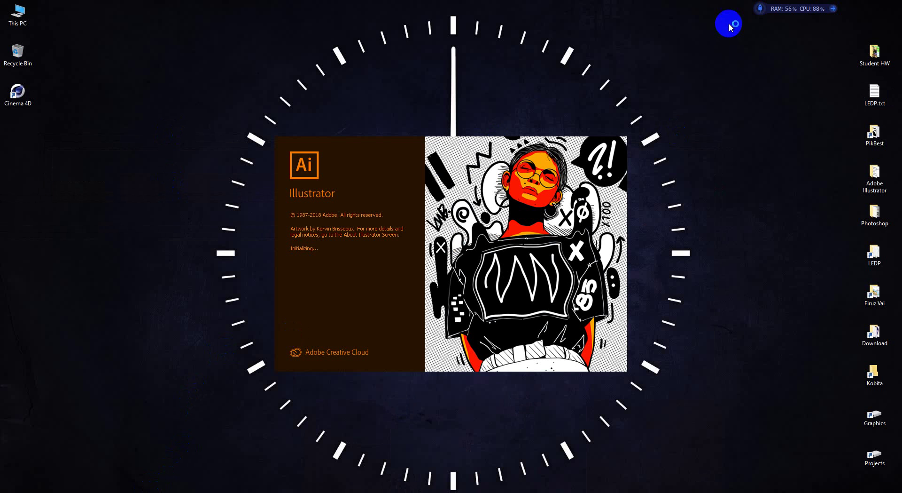
pyautogui.rightClick(705, 63)
pyautogui.click(706, 66)
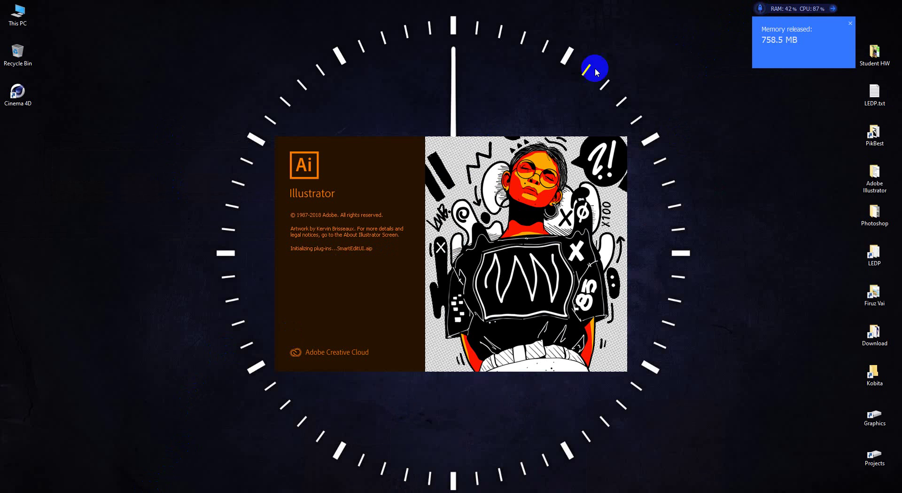
# Check the meeting window while Illustrator loads, and open the recent file Class 03.ai in Illustrator.
pyautogui.moveTo(132, 484)
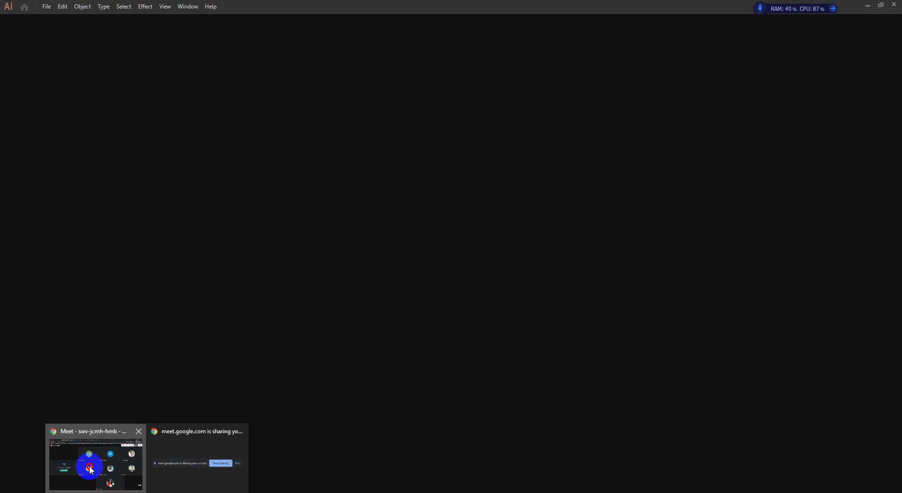
pyautogui.click(87, 467)
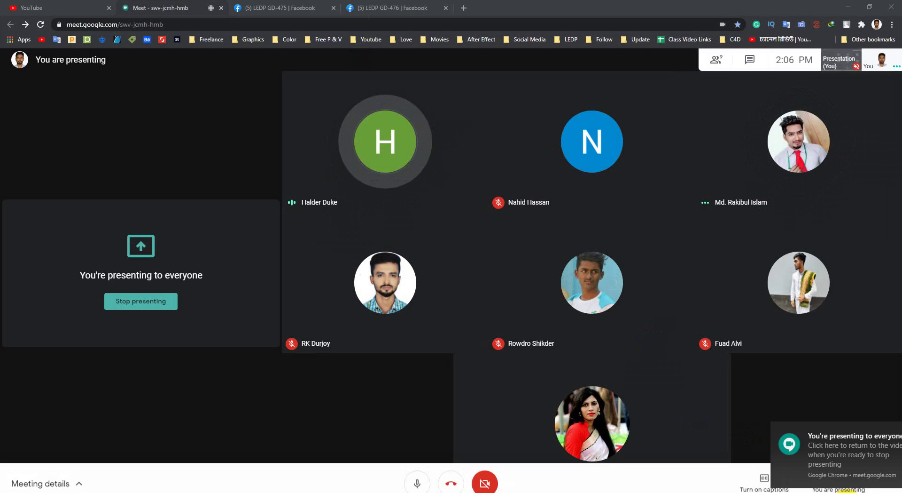
pyautogui.click(843, 489)
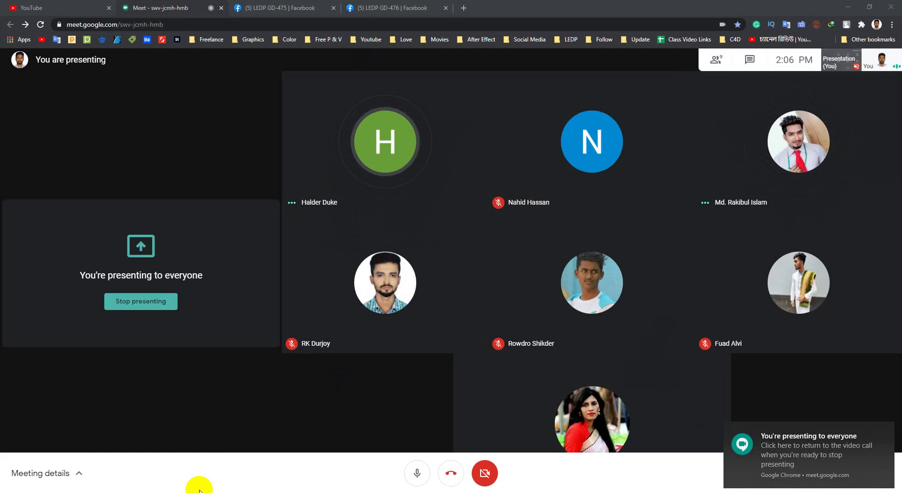
pyautogui.click(184, 489)
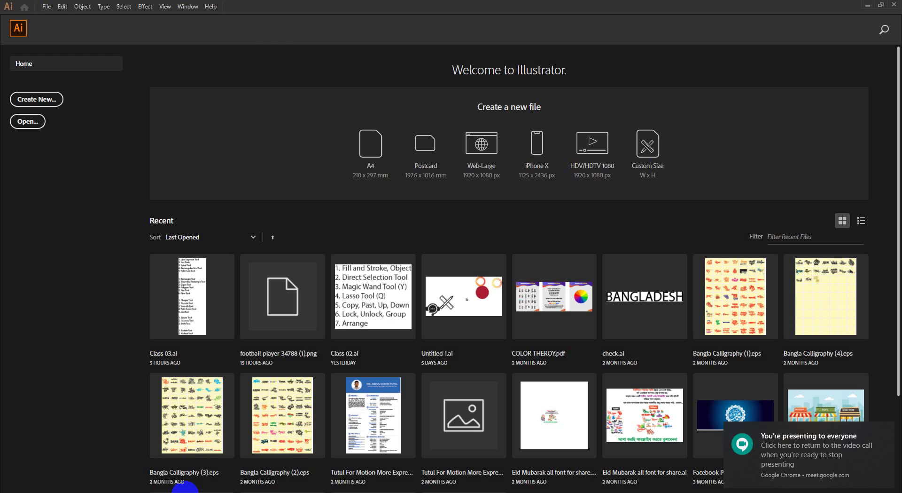
pyautogui.click(200, 279)
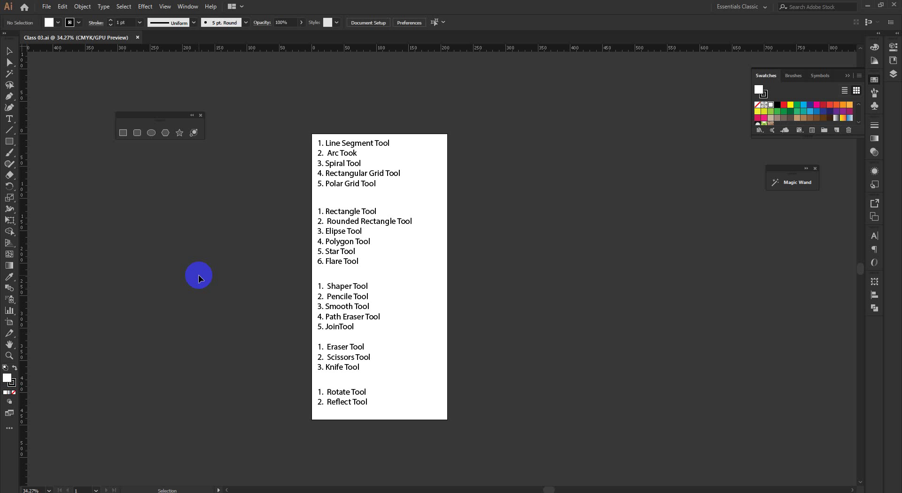
# Draw two rectangles, about 156 × 103 mm and 126 × 99 mm, overlapping the artboard's right and left edges.
pyautogui.click(9, 141)
pyautogui.moveTo(382, 260); pyautogui.dragTo(484, 327)
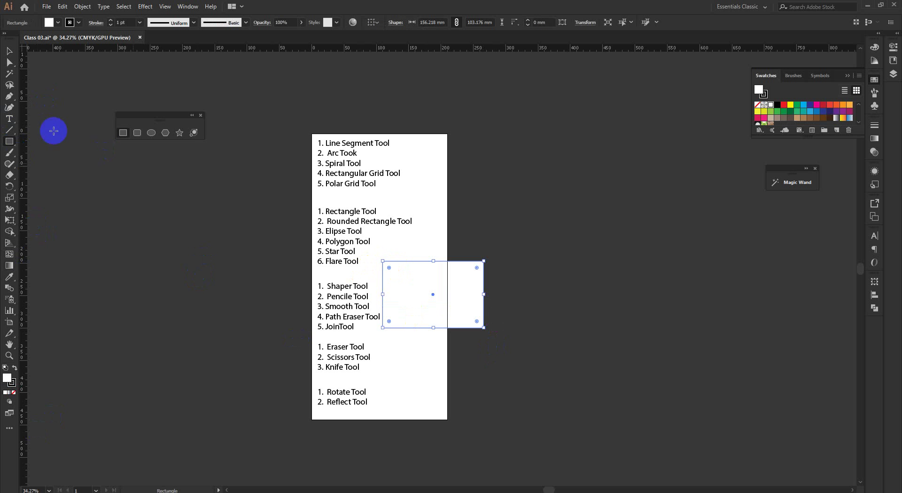
pyautogui.moveTo(274, 176); pyautogui.dragTo(355, 241)
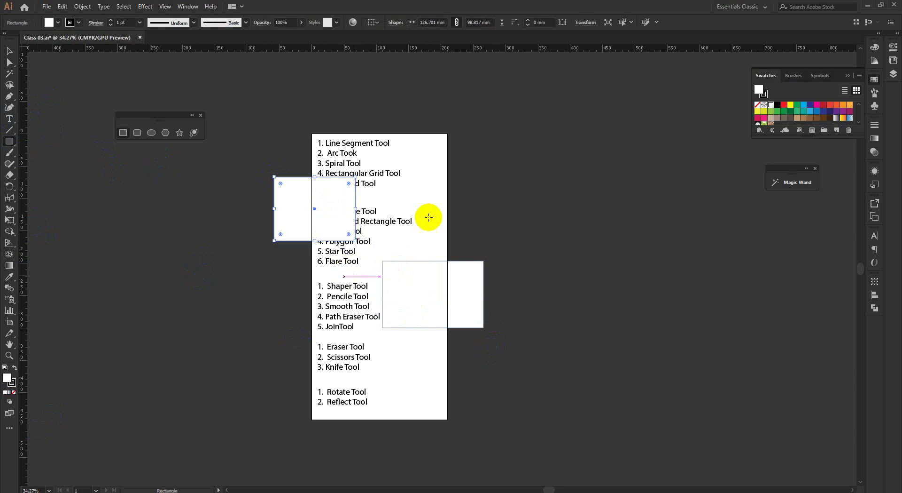
pyautogui.click(9, 50)
pyautogui.click(528, 135)
pyautogui.hotkey('ctrl', 'space')
pyautogui.moveTo(366, 198); pyautogui.dragTo(443, 257)
pyautogui.keyDown('ctrl'); pyautogui.keyDown('alt'); pyautogui.click(444, 256); pyautogui.keyUp('alt'); pyautogui.keyUp('ctrl')
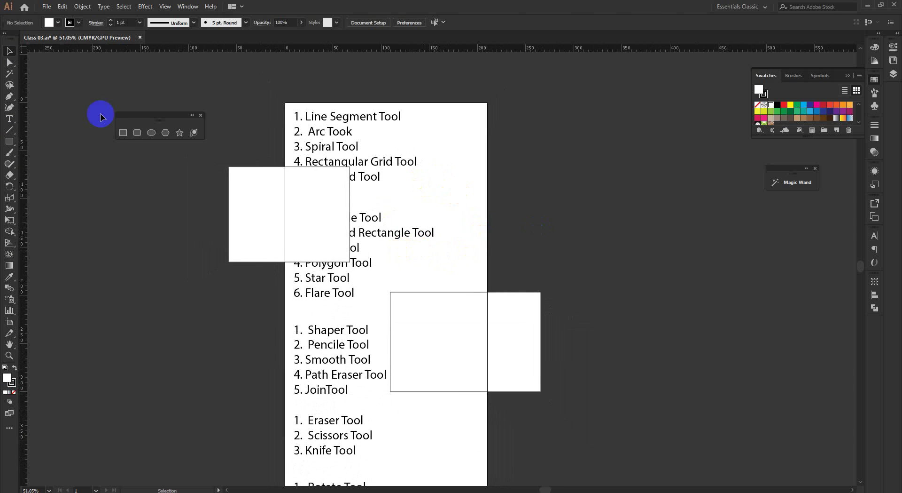
# Draw a rectangle of about 210 × 442 mm covering the whole artboard from corner to corner.
pyautogui.click(13, 145)
pyautogui.hotkey('ctrl', 'space')
pyautogui.moveTo(402, 159); pyautogui.dragTo(356, 146)
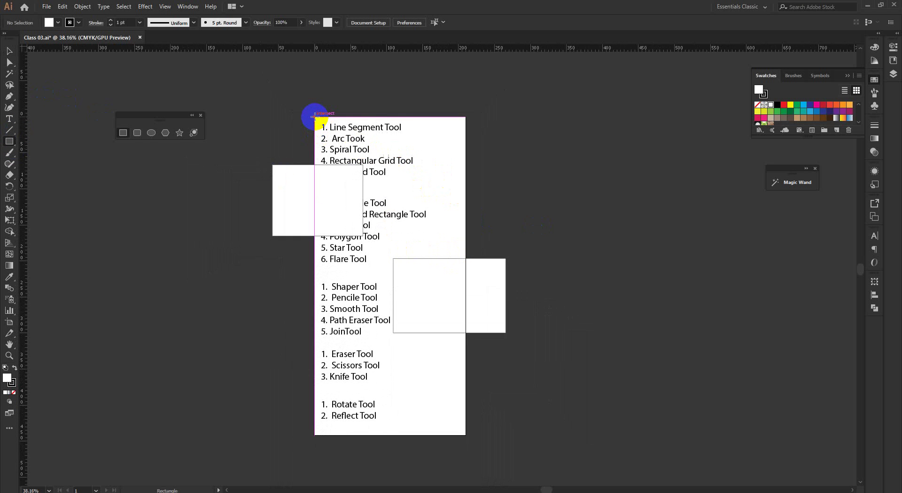
pyautogui.moveTo(315, 117); pyautogui.dragTo(465, 435)
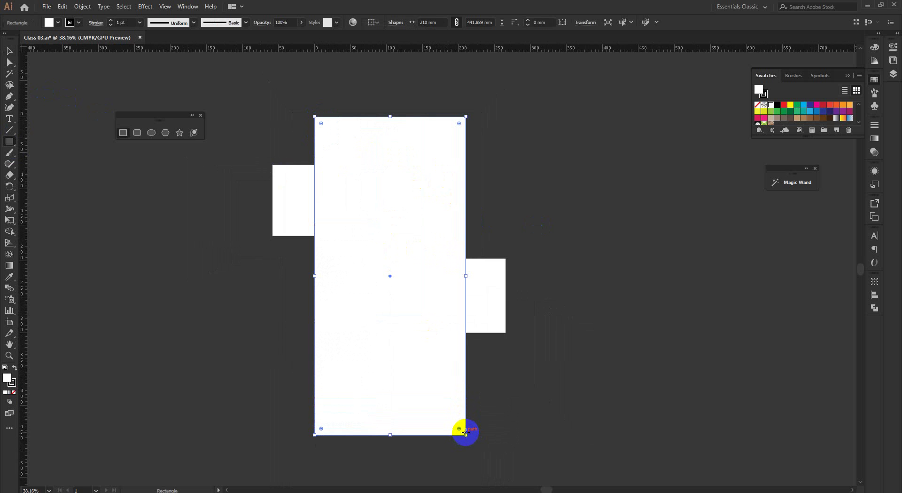
# Make a clipping mask from the artboard-sized rectangle over the text and the two overhanging rectangles, and check the clipped edges.
pyautogui.press('v')
pyautogui.moveTo(270, 74); pyautogui.dragTo(556, 447)
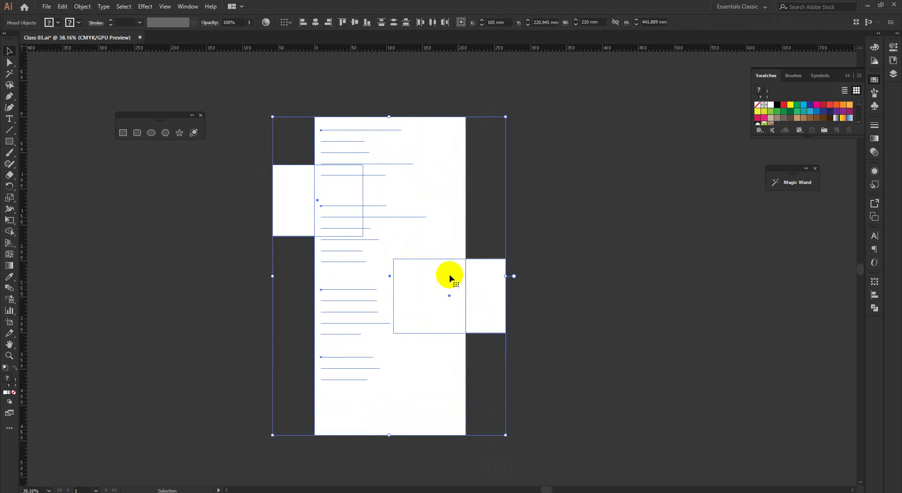
pyautogui.rightClick(450, 278)
pyautogui.click(499, 342)
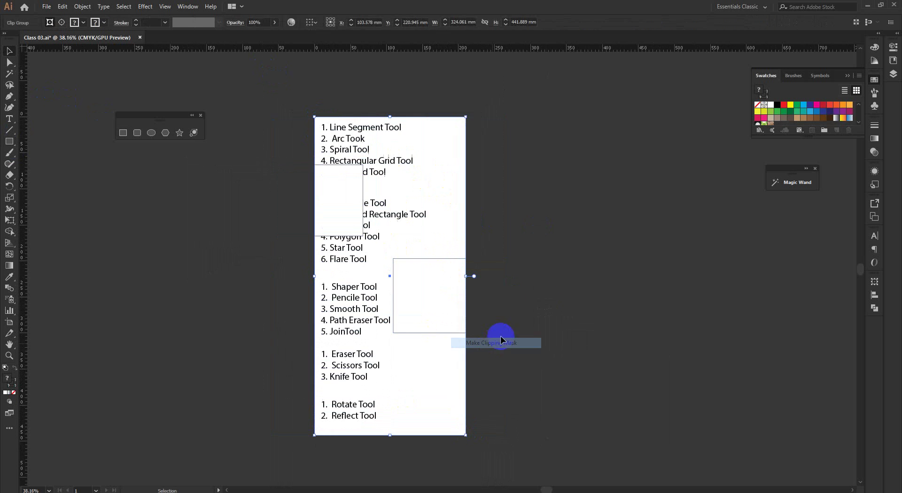
pyautogui.click(270, 198)
pyautogui.scroll(3, 301, 169)
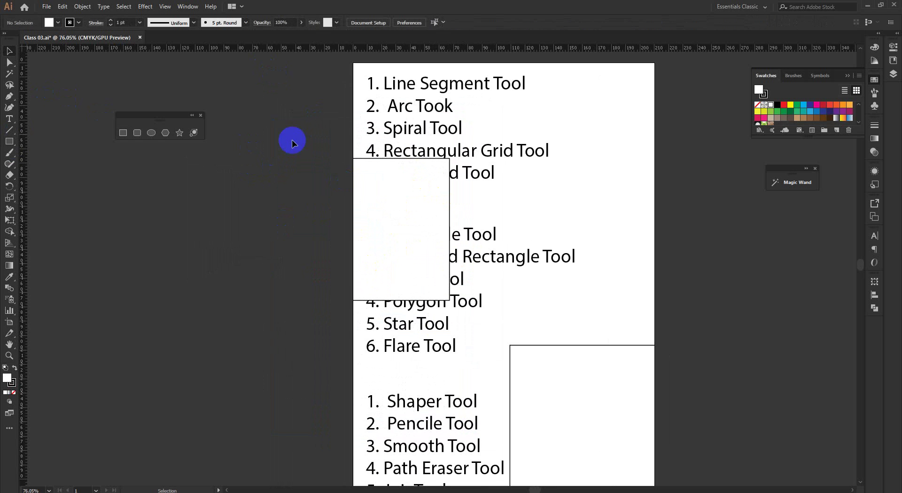
pyautogui.scroll(-3, 498, 238)
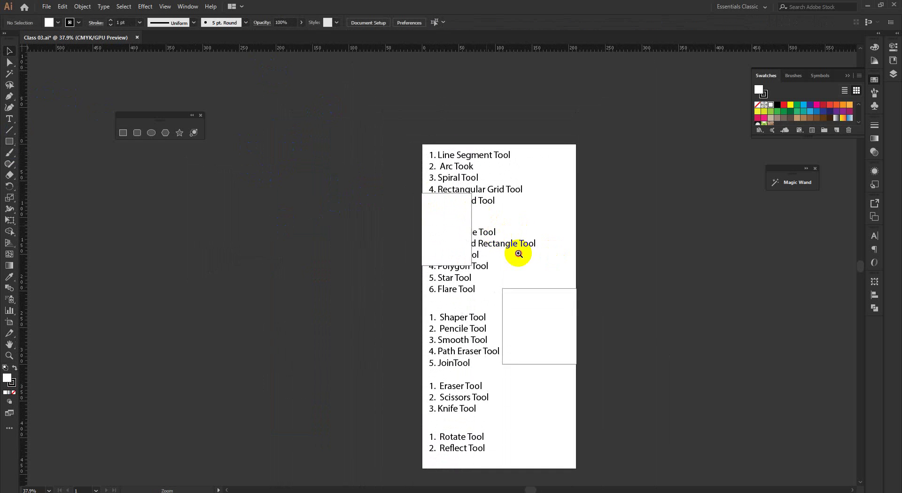
# Undo the clipping mask and remove all the added rectangles so only the tool list is left on the artboard.
pyautogui.moveTo(519, 254); pyautogui.dragTo(537, 282)
pyautogui.moveTo(536, 282); pyautogui.dragTo(475, 225)
pyautogui.hotkey('ctrl', 'z')
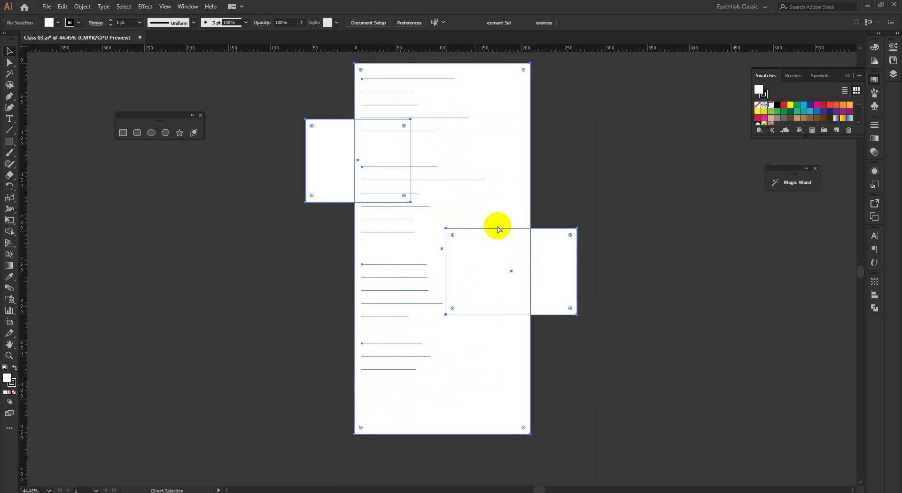
pyautogui.press('v')
pyautogui.click(566, 260)
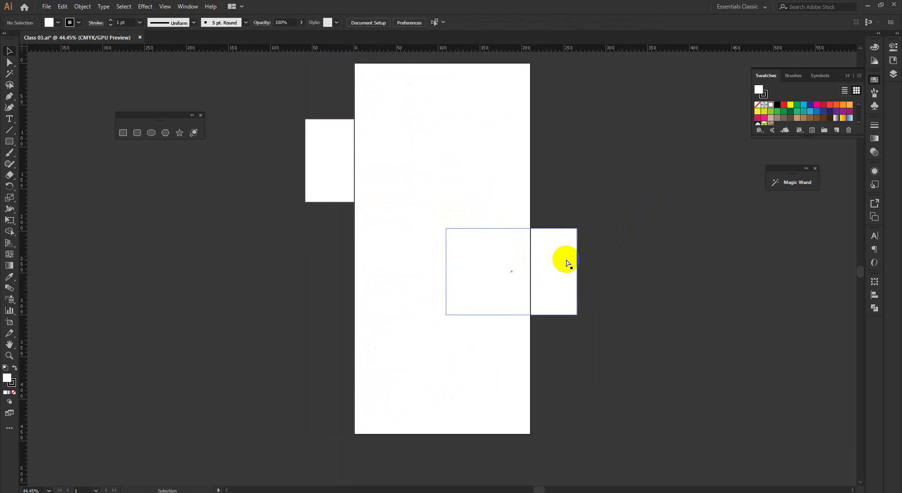
pyautogui.press('Delete')
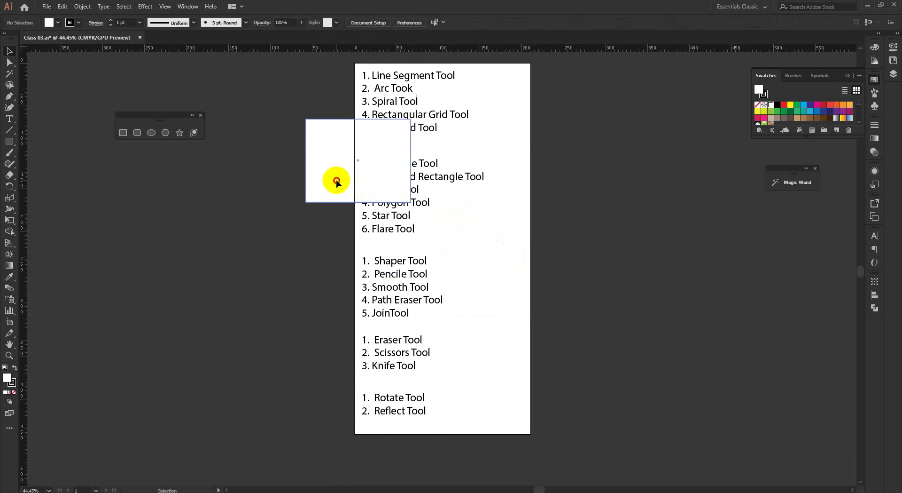
pyautogui.click(345, 195)
pyautogui.press('Delete')
pyautogui.hotkey('ctrl', '0')
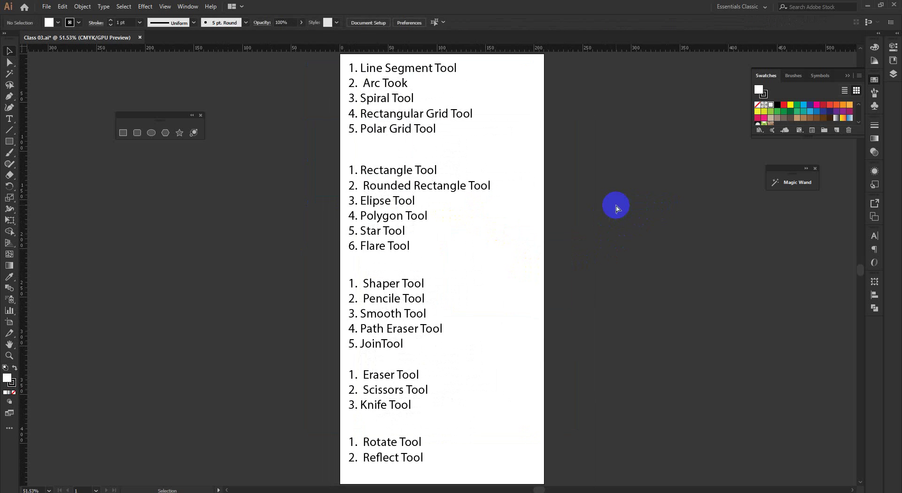
pyautogui.scroll(-1, 616, 207)
# Check the participants in the Google Meet window and return to Illustrator.
pyautogui.moveTo(139, 490)
pyautogui.click(96, 472)
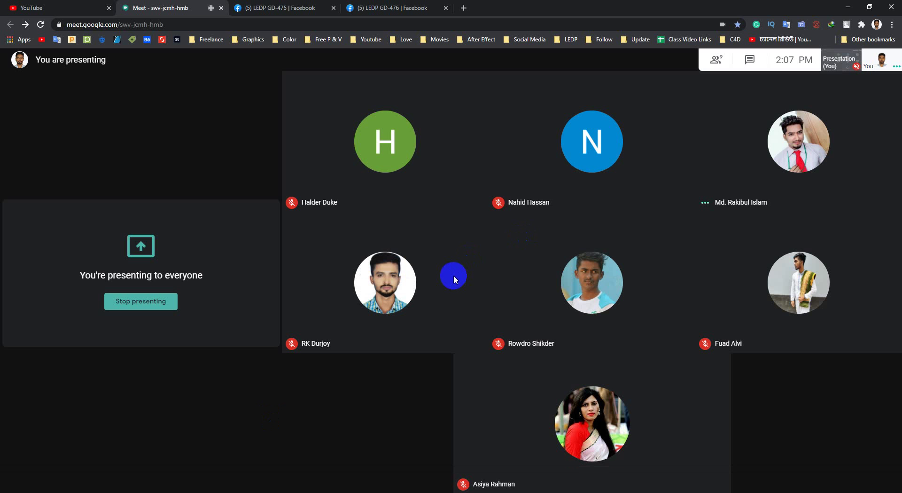
pyautogui.click(845, 5)
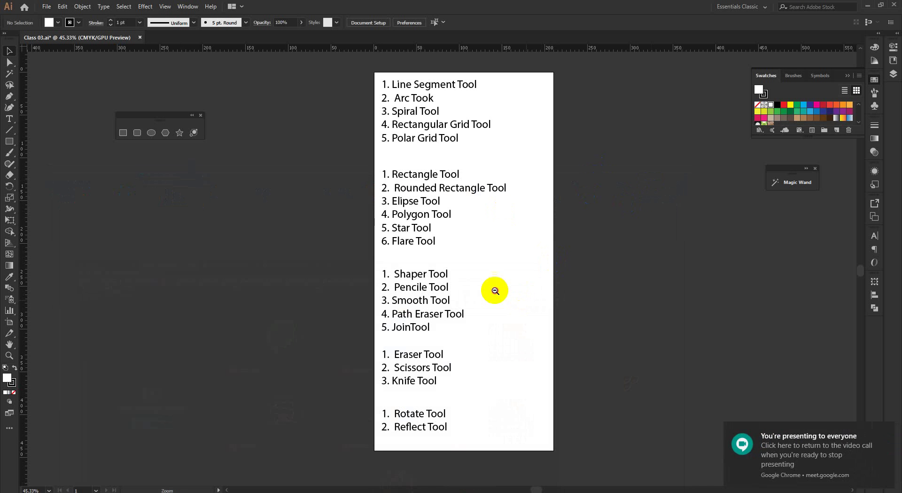
# Review the groups of tools listed on the artboard, from the Line Segment Tool down to the Reflect Tool.
pyautogui.moveTo(405, 195)
pyautogui.mouseDown()
pyautogui.moveTo(433, 190)
pyautogui.moveTo(448, 201)
pyautogui.moveTo(422, 191)
pyautogui.mouseUp()
pyautogui.press('v')
pyautogui.click(364, 123)
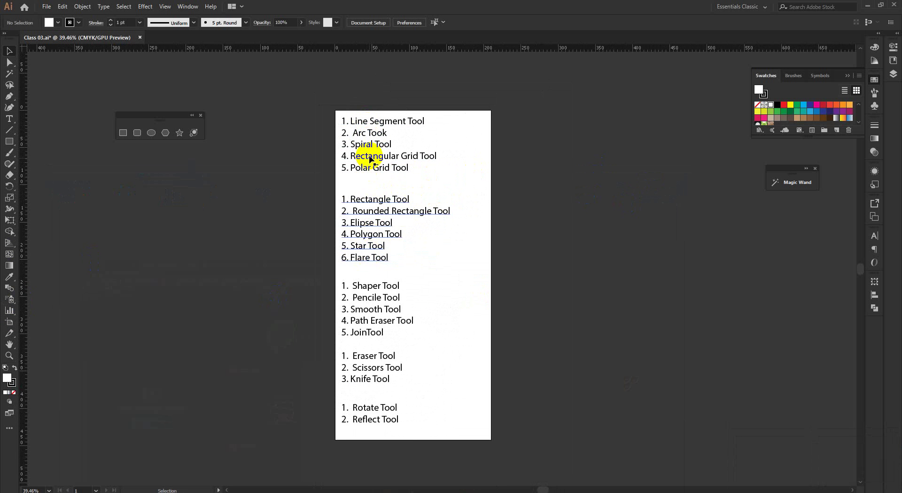
pyautogui.click(368, 299)
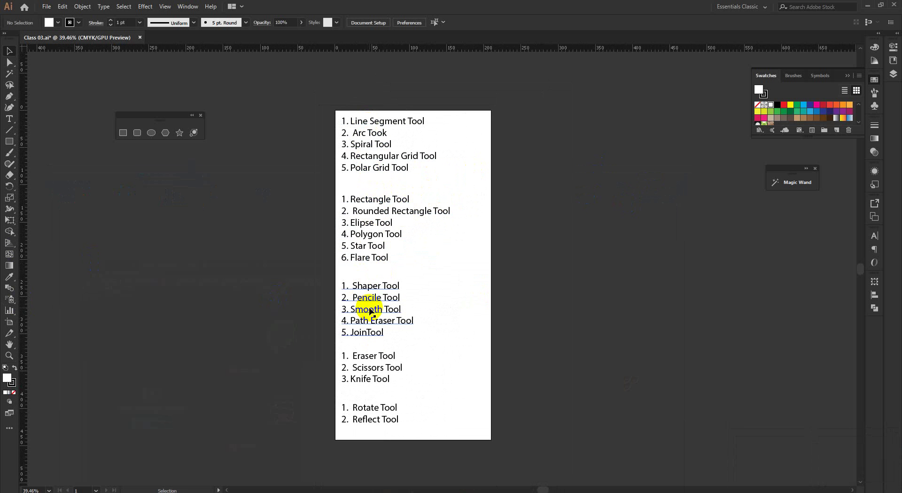
pyautogui.press('z')
pyautogui.moveTo(436, 343); pyautogui.dragTo(450, 347)
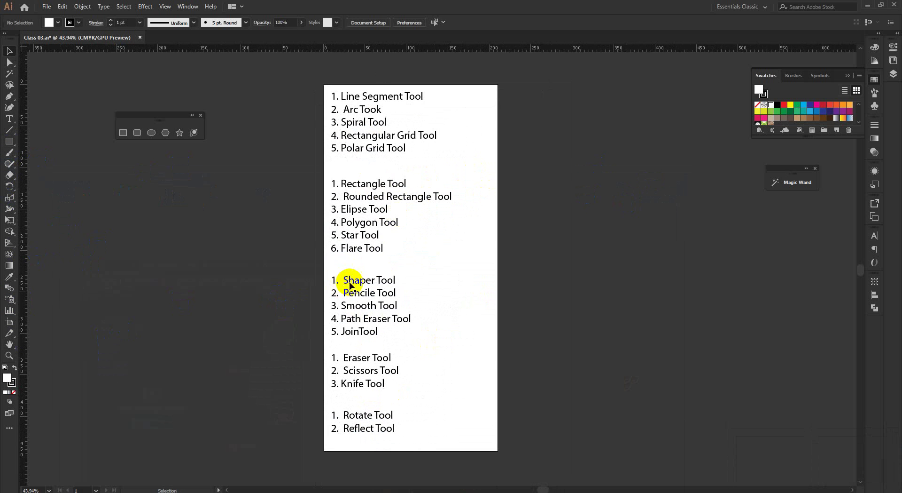
pyautogui.click(272, 277)
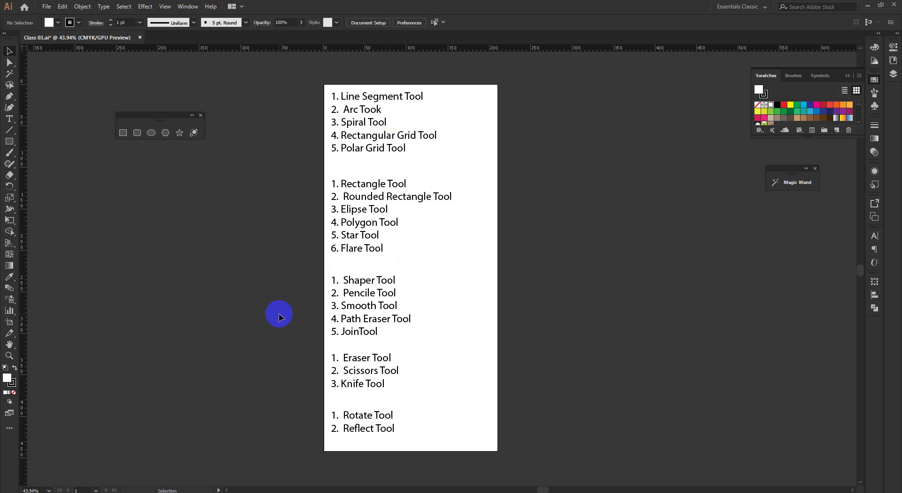
# Extend the artboard's right edge with the Artboard tool until it is about 540 mm wide.
pyautogui.click(9, 322)
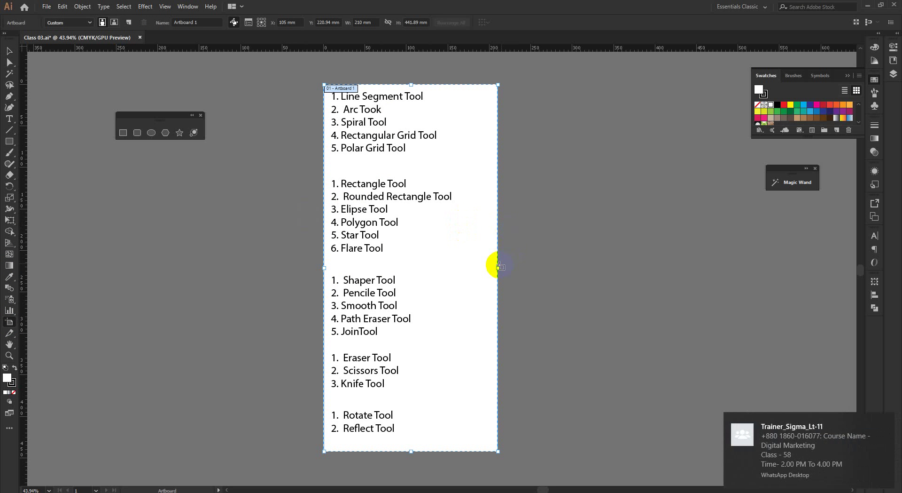
pyautogui.moveTo(498, 267); pyautogui.dragTo(773, 269)
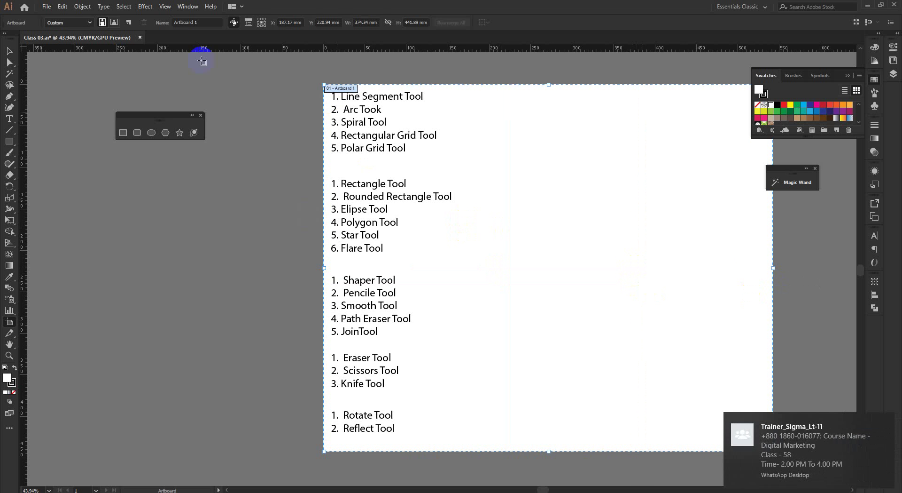
pyautogui.click(11, 51)
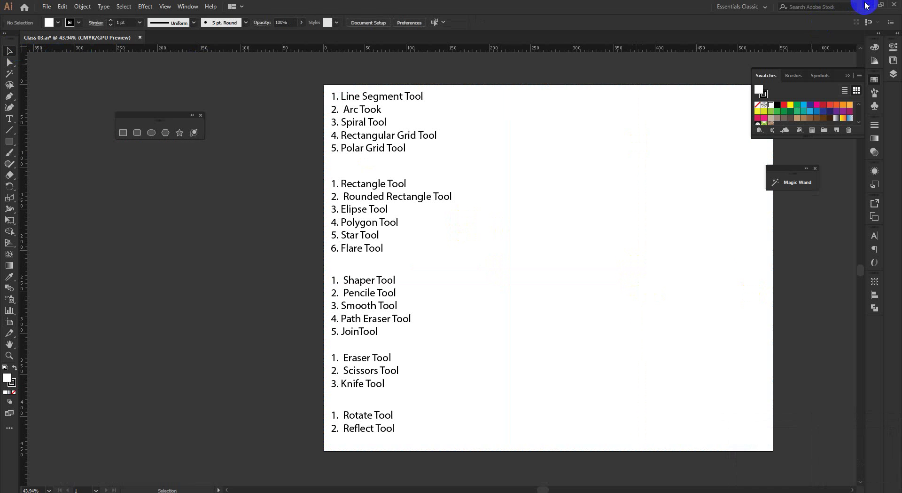
pyautogui.click(868, 5)
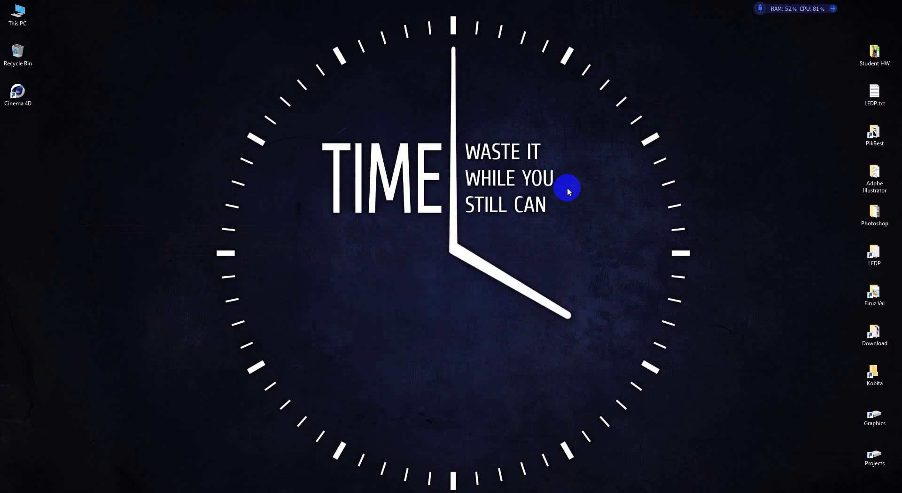
pyautogui.rightClick(559, 171)
pyautogui.click(581, 198)
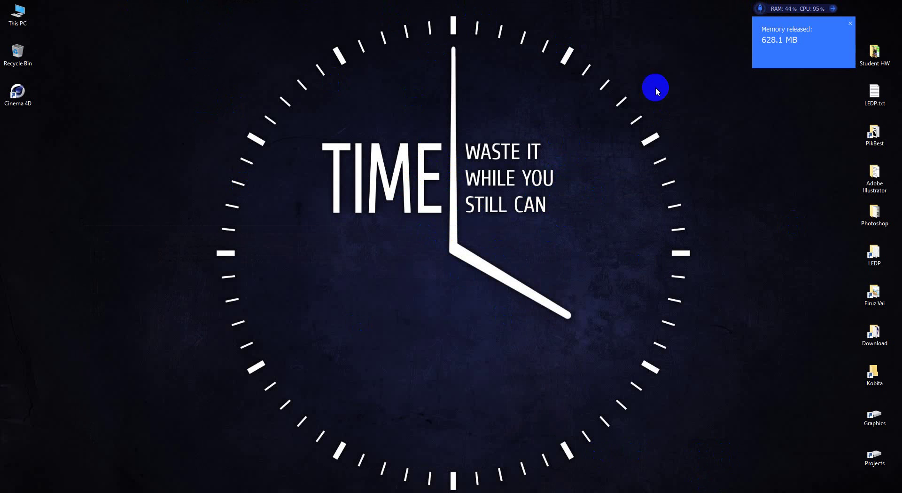
pyautogui.rightClick(377, 297)
pyautogui.click(393, 317)
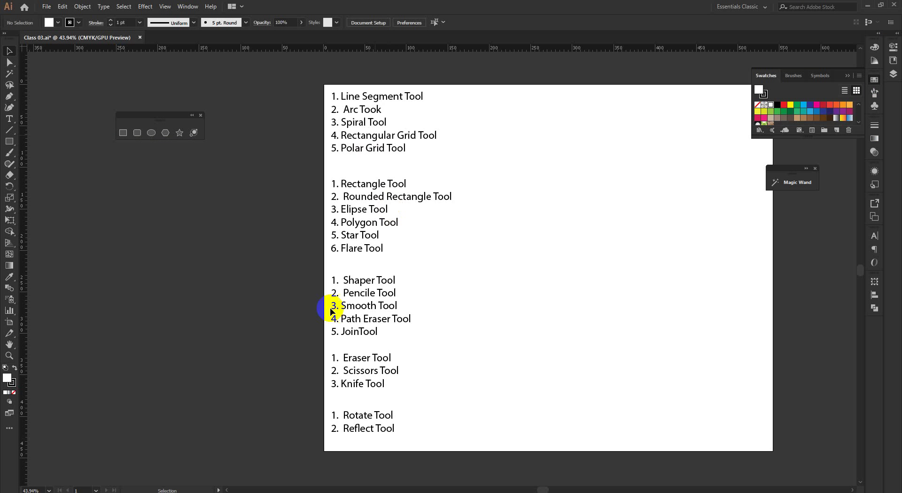
# Close the floating shape tools panel that covers the tool list.
pyautogui.moveTo(519, 303); pyautogui.dragTo(514, 353)
pyautogui.moveTo(574, 248); pyautogui.dragTo(441, 301)
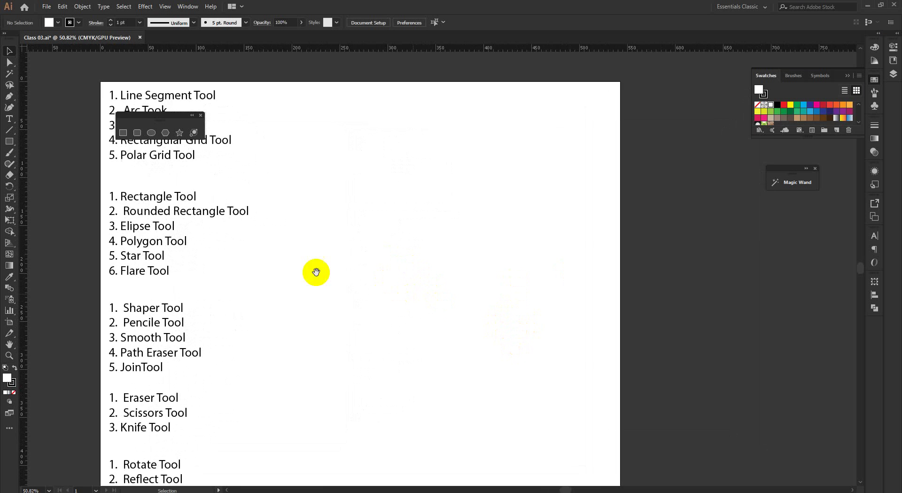
pyautogui.moveTo(317, 271); pyautogui.dragTo(453, 294)
pyautogui.click(201, 116)
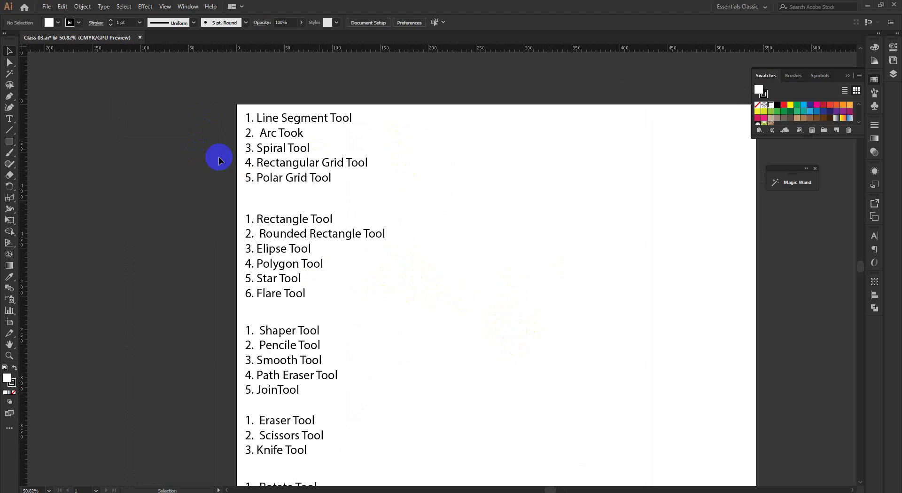
pyautogui.click(10, 99)
pyautogui.click(10, 108)
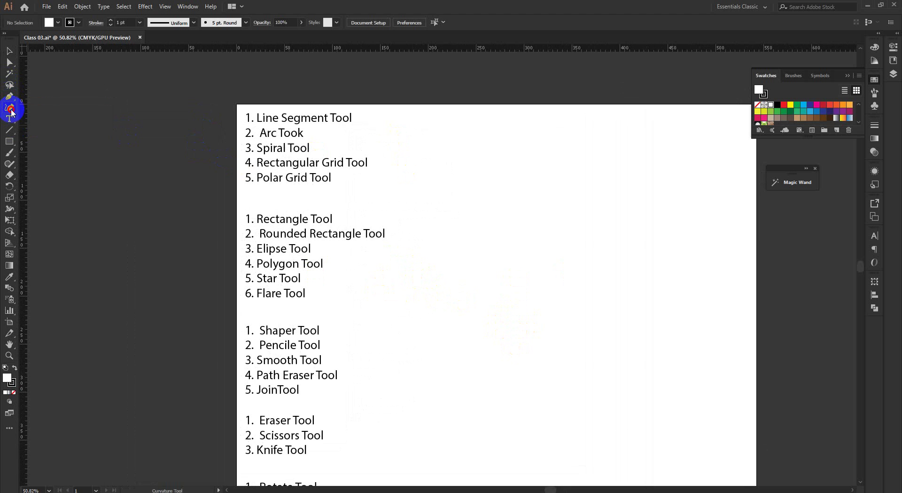
pyautogui.press('ctrl')
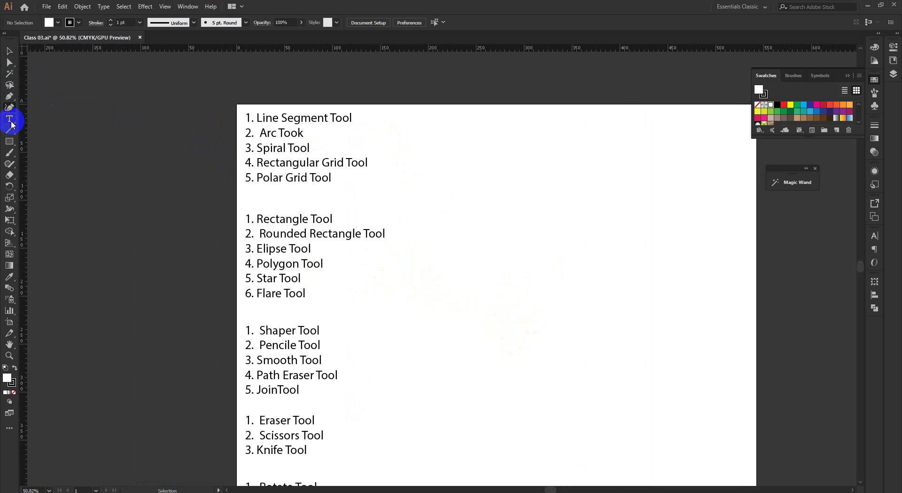
pyautogui.click(10, 119)
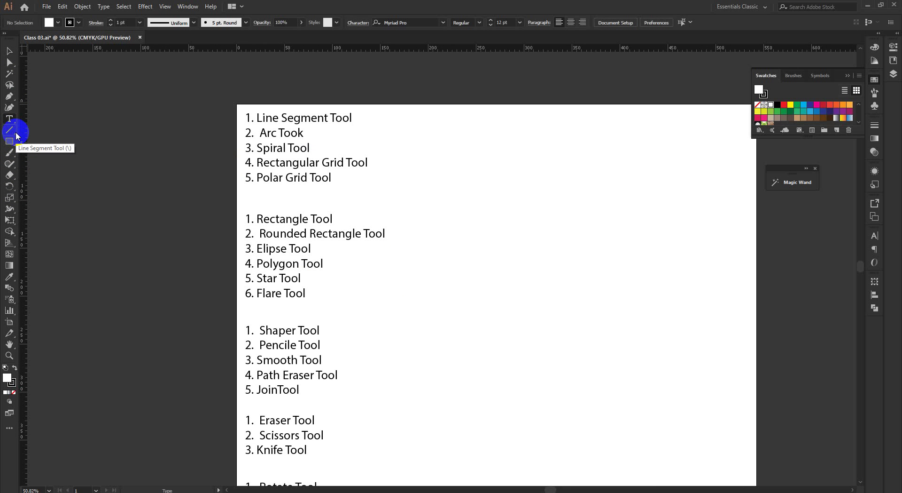
pyautogui.click(9, 50)
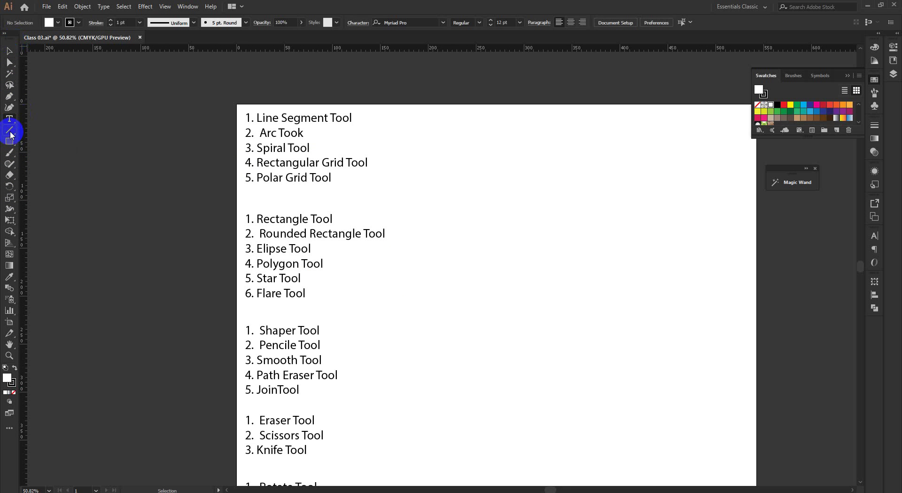
# Tear off the Line Segment tool group as a floating panel and place it beside the artboard's tool list.
pyautogui.moveTo(10, 132); pyautogui.dragTo(96, 181)
pyautogui.click(103, 153)
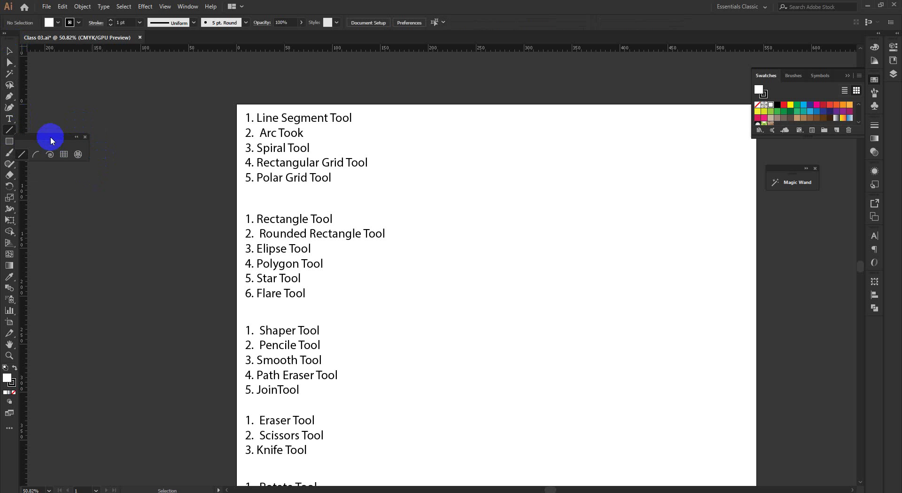
pyautogui.moveTo(61, 137); pyautogui.dragTo(165, 144)
# Draw five near-horizontal lines and one 45° diagonal, about 132 mm wide and high, on the artboard's blank area with the Line Segment tool.
pyautogui.click(127, 164)
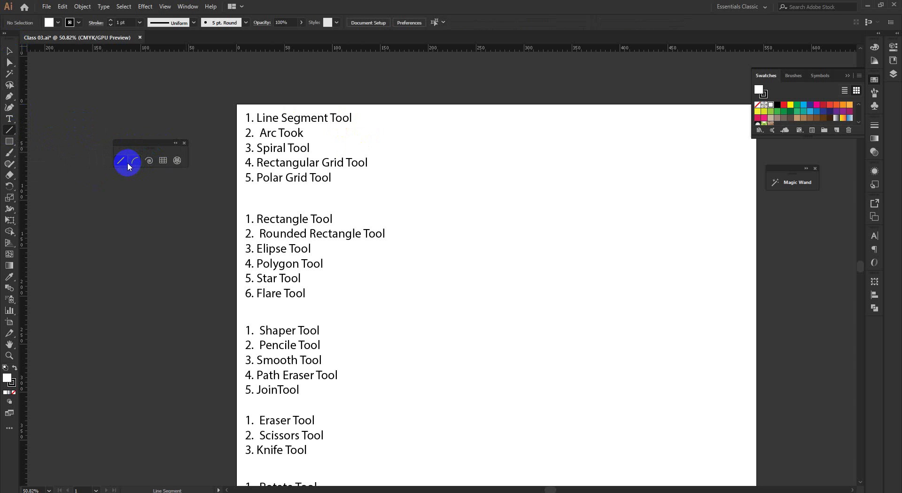
pyautogui.press('z')
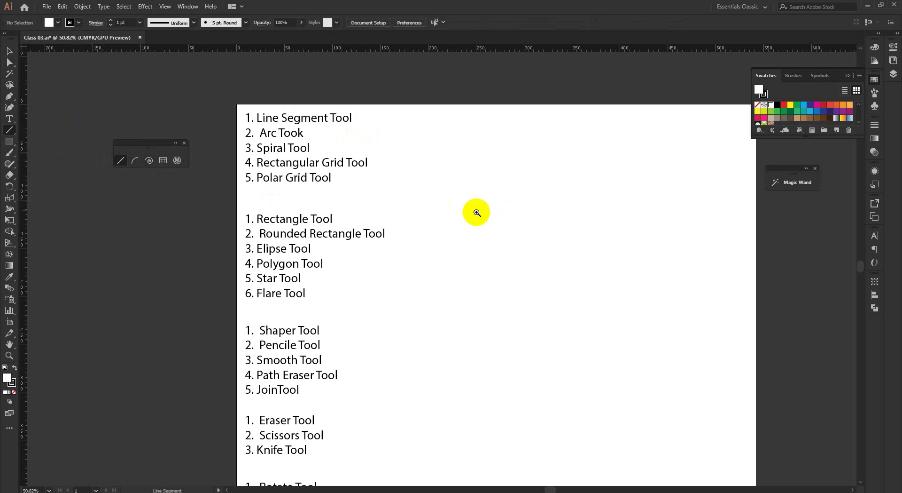
pyautogui.moveTo(476, 209); pyautogui.dragTo(383, 235)
pyautogui.click(126, 164)
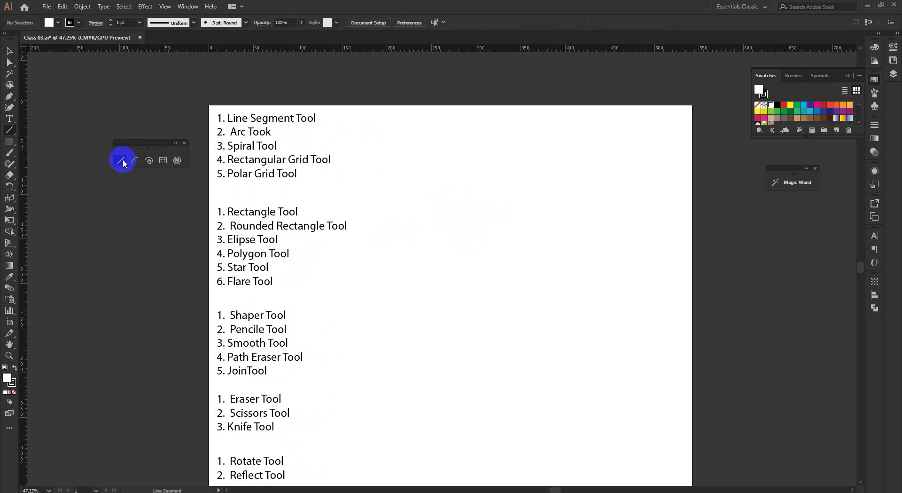
pyautogui.moveTo(412, 188); pyautogui.dragTo(654, 187)
pyautogui.moveTo(395, 246)
pyautogui.mouseDown()
pyautogui.moveTo(560, 317)
pyautogui.moveTo(597, 324)
pyautogui.moveTo(650, 275)
pyautogui.moveTo(525, 269)
pyautogui.moveTo(643, 272)
pyautogui.mouseUp()
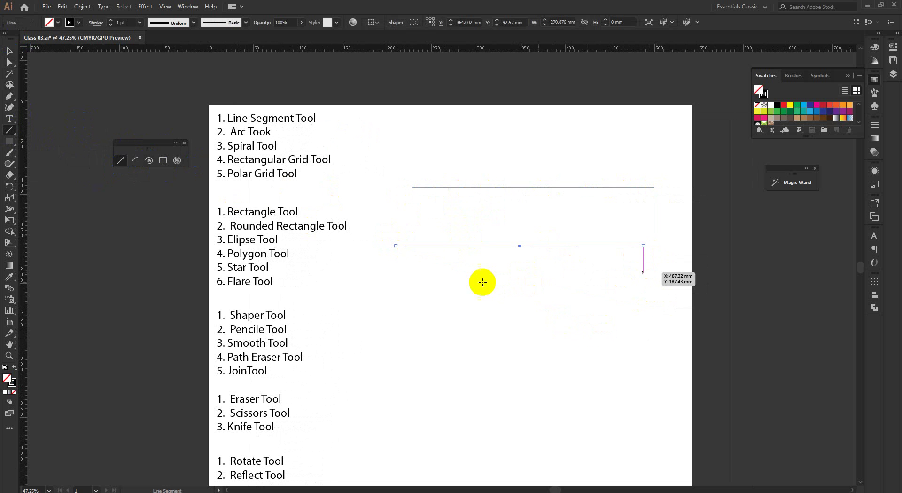
pyautogui.moveTo(428, 273)
pyautogui.mouseDown()
pyautogui.moveTo(528, 355)
pyautogui.moveTo(635, 284)
pyautogui.mouseUp()
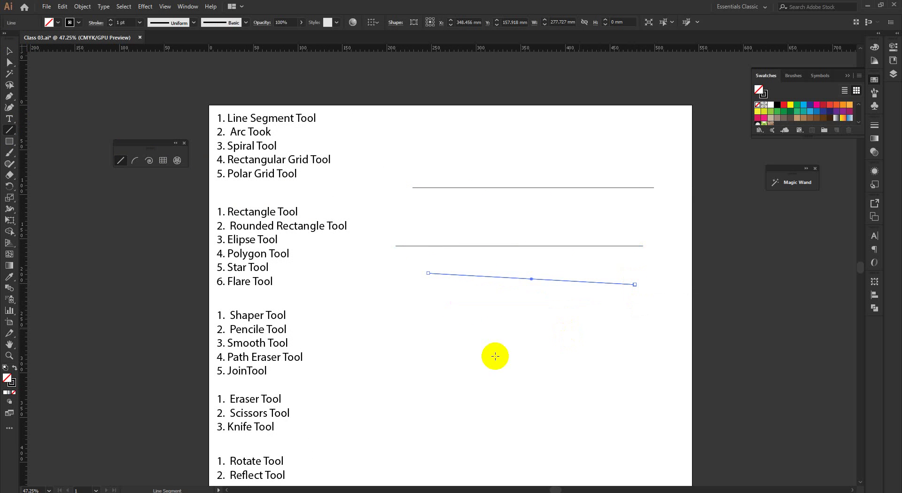
pyautogui.moveTo(471, 351)
pyautogui.mouseDown()
pyautogui.moveTo(695, 326)
pyautogui.moveTo(621, 369)
pyautogui.moveTo(643, 352)
pyautogui.mouseUp()
pyautogui.moveTo(485, 150)
pyautogui.mouseDown()
pyautogui.moveTo(608, 140)
pyautogui.moveTo(596, 150)
pyautogui.mouseUp()
pyautogui.scroll(-2, 482, 194)
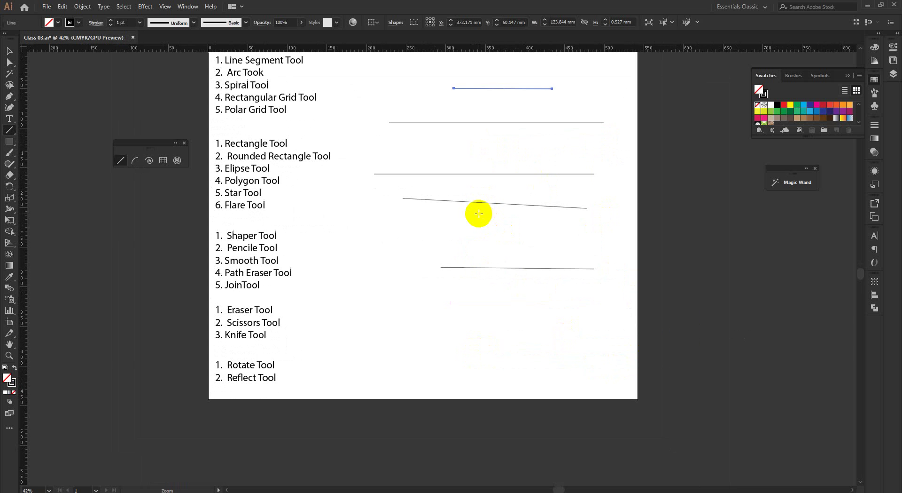
pyautogui.moveTo(458, 290); pyautogui.dragTo(561, 395)
# Select all six practice lines on the artboard and delete them.
pyautogui.click(11, 54)
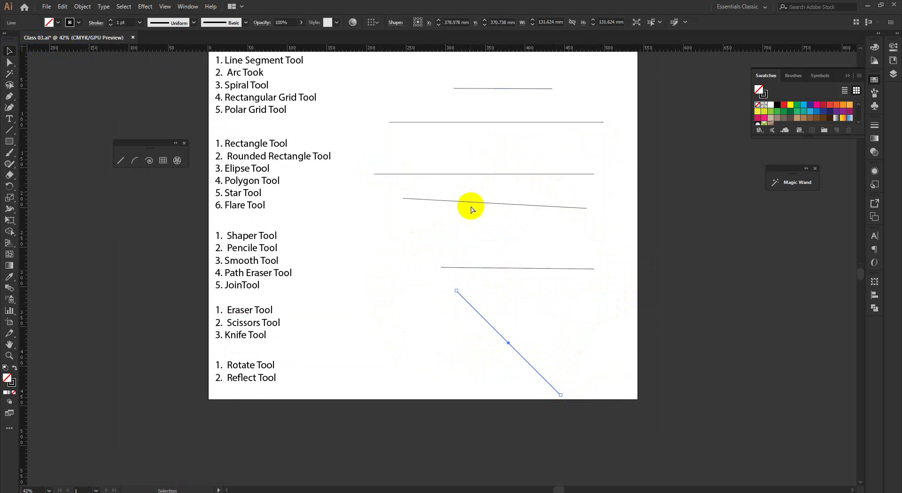
pyautogui.scroll(-1, 446, 197)
pyautogui.moveTo(402, 106)
pyautogui.mouseDown()
pyautogui.moveTo(536, 407)
pyautogui.moveTo(539, 385)
pyautogui.mouseUp()
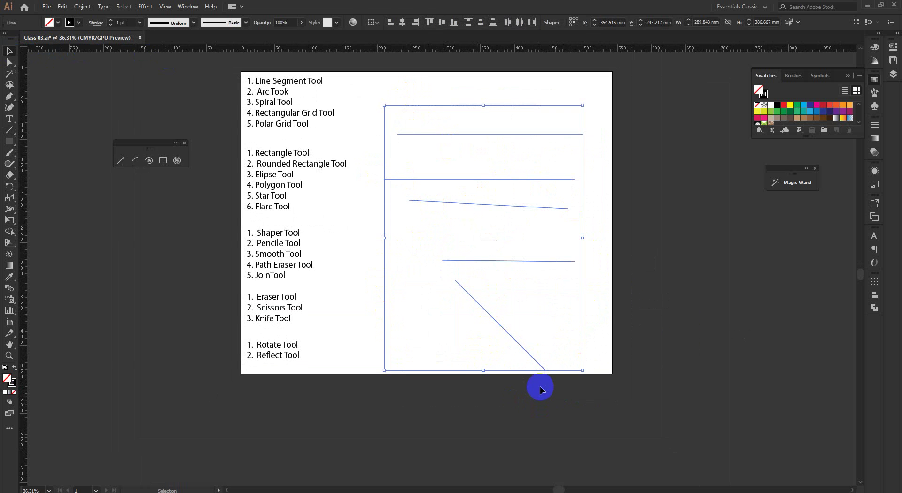
pyautogui.press('Delete')
# Draw two horizontal lines one above the other, the upper about 374 mm and the lower about 356 mm long.
pyautogui.click(126, 163)
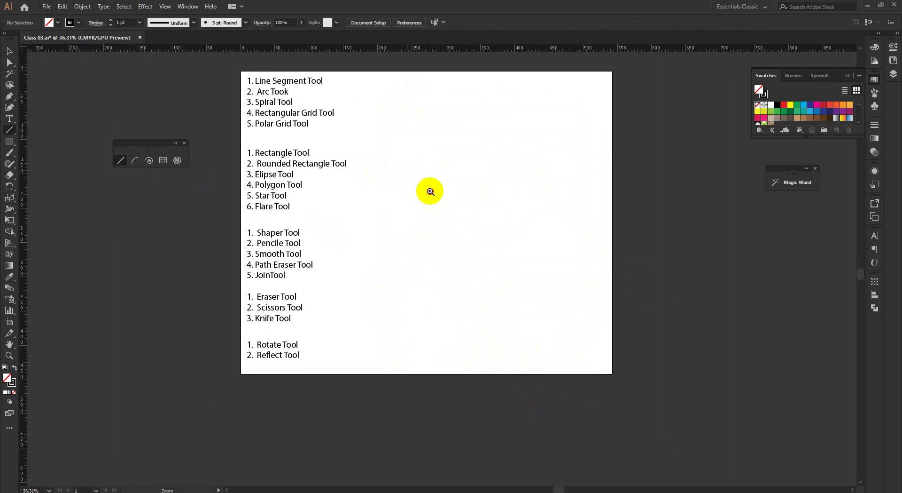
pyautogui.keyDown('ctrl'); pyautogui.click(429, 191); pyautogui.keyUp('ctrl')
pyautogui.moveTo(474, 177); pyautogui.dragTo(465, 267)
pyautogui.moveTo(489, 230); pyautogui.dragTo(485, 234)
pyautogui.scroll(1, 485, 233)
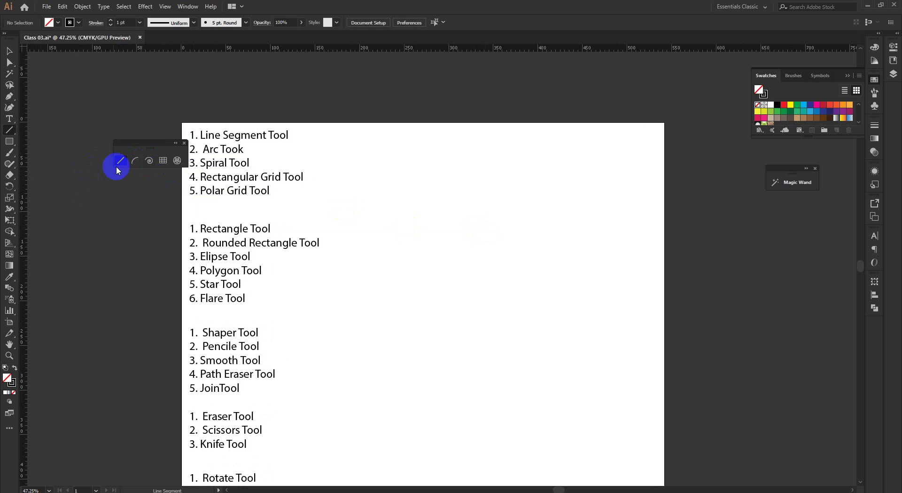
pyautogui.moveTo(359, 183); pyautogui.dragTo(690, 181)
pyautogui.moveTo(380, 215); pyautogui.dragTo(697, 247)
# Try out selecting the lower horizontal line by its path and deselecting it on the empty area.
pyautogui.click(9, 50)
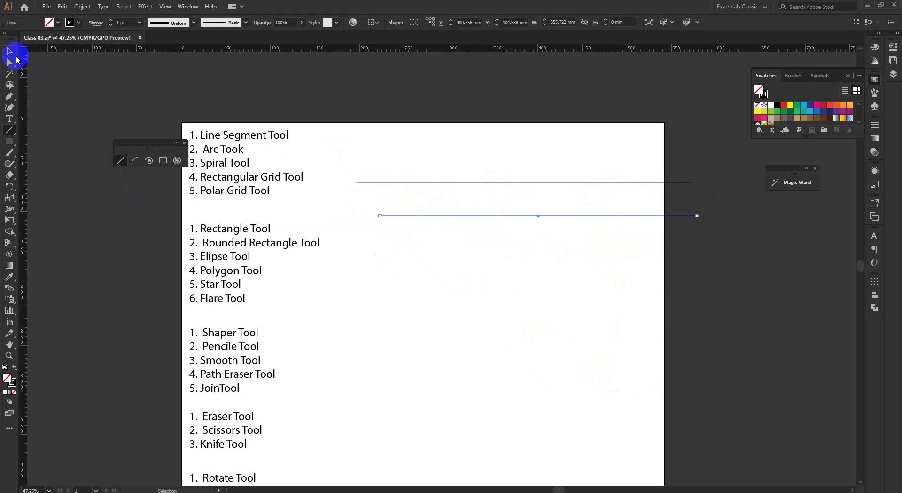
pyautogui.click(413, 207)
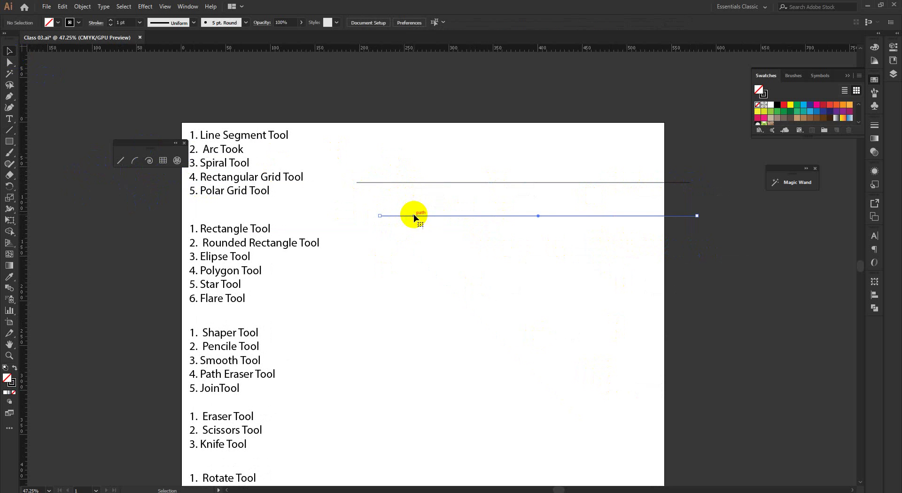
pyautogui.click(414, 216)
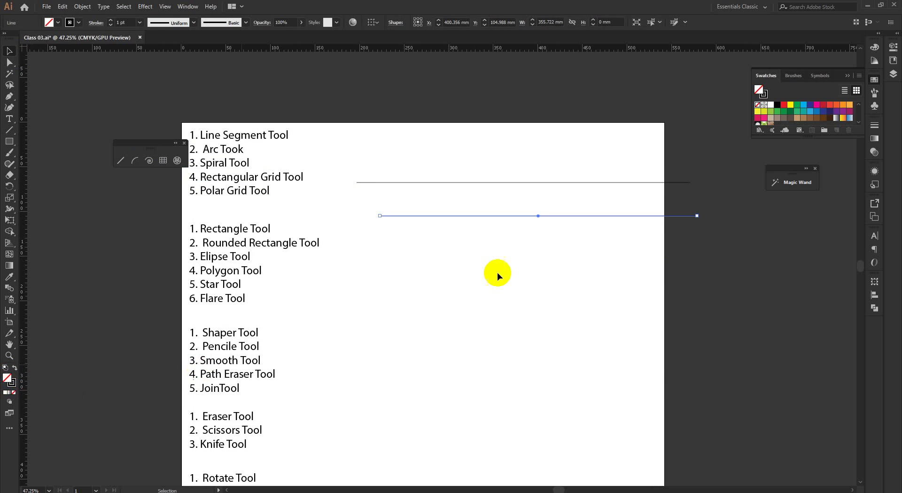
pyautogui.click(459, 208)
pyautogui.moveTo(459, 209); pyautogui.dragTo(508, 289)
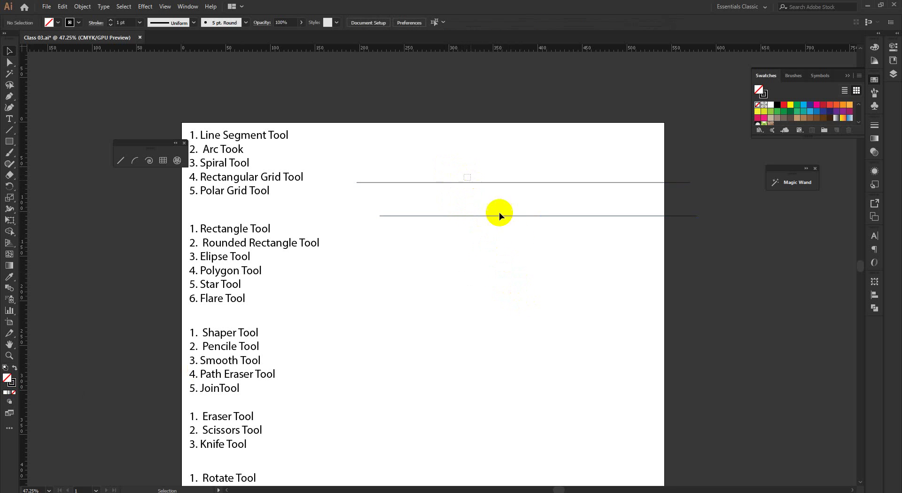
# Set the upper line's stroke weight to 40 pt, then return it to 1 pt.
pyautogui.moveTo(464, 173); pyautogui.dragTo(499, 212)
pyautogui.click(140, 23)
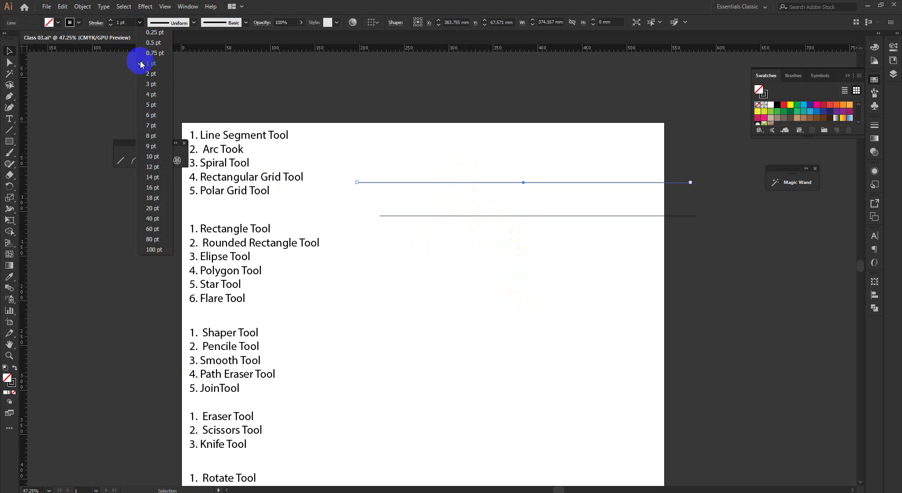
pyautogui.click(151, 218)
pyautogui.click(426, 183)
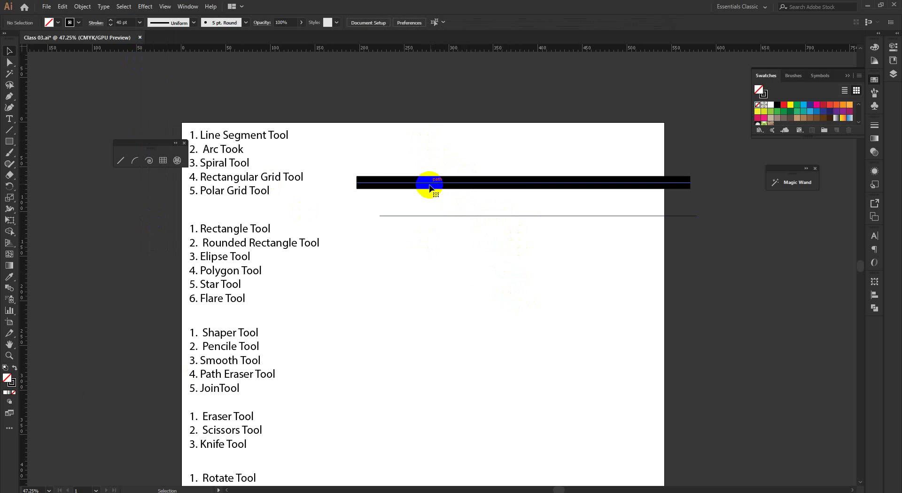
pyautogui.click(140, 22)
pyautogui.click(155, 63)
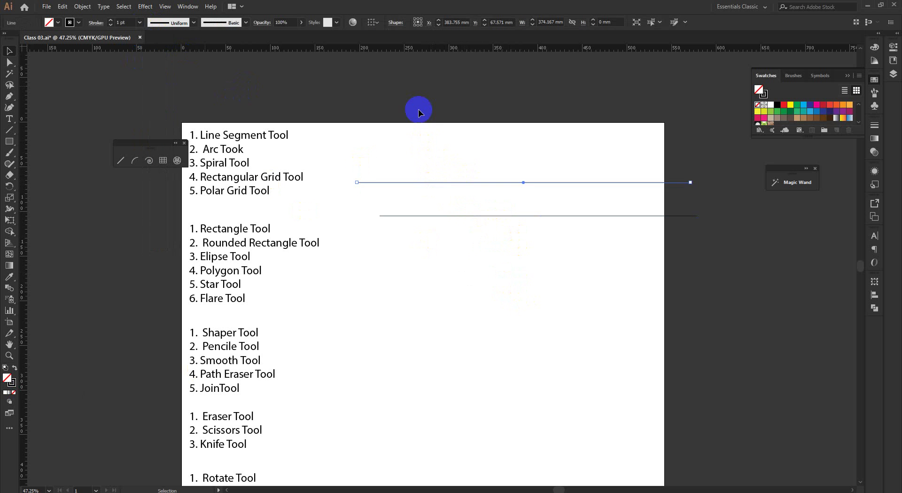
# Select the upper horizontal line and delete it.
pyautogui.click(368, 101)
pyautogui.moveTo(432, 148); pyautogui.dragTo(497, 216)
pyautogui.press('Delete')
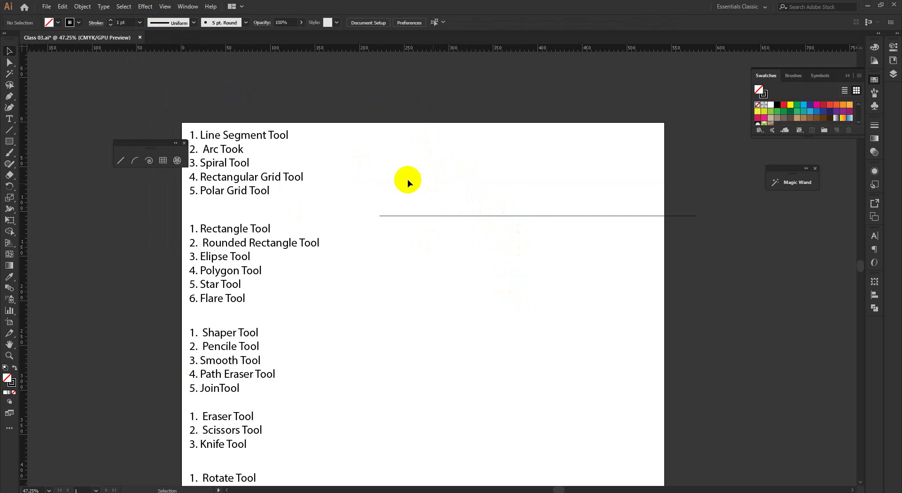
# Tear off the shape tools as a floating panel and draw a circle about 91 mm in diameter below the horizontal line.
pyautogui.moveTo(157, 143); pyautogui.dragTo(142, 142)
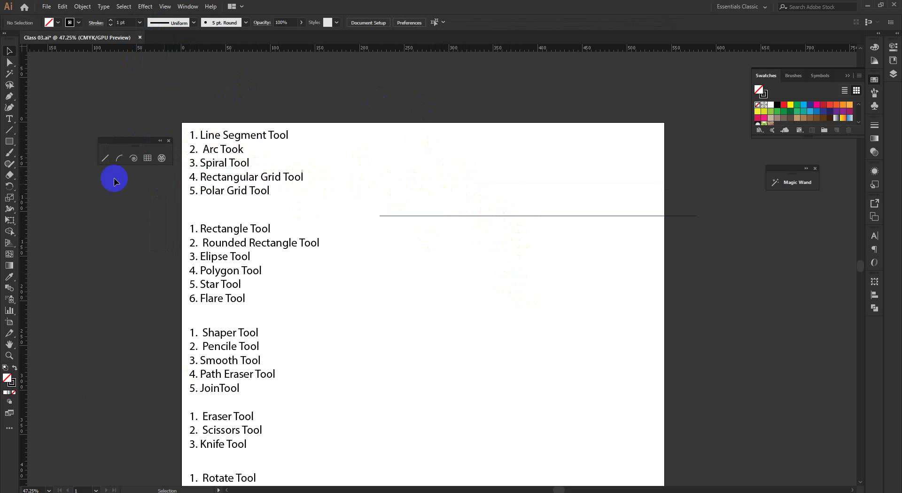
pyautogui.click(118, 162)
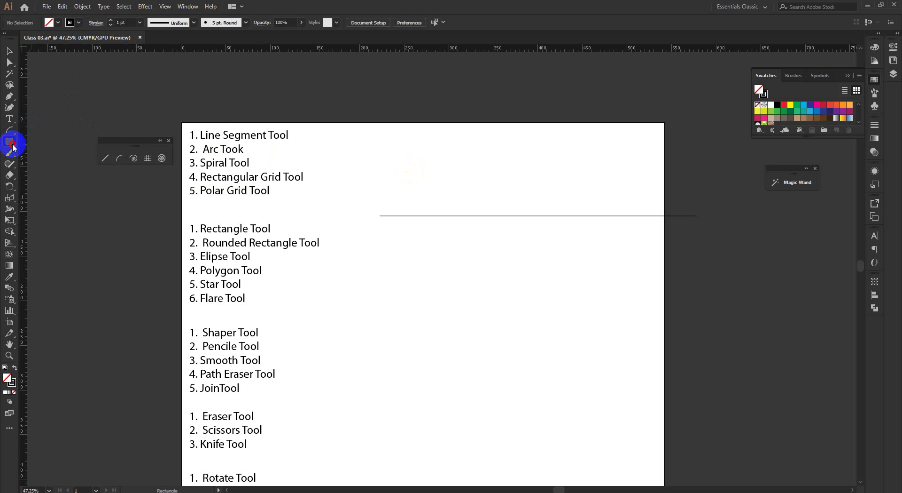
pyautogui.moveTo(13, 147); pyautogui.dragTo(107, 175)
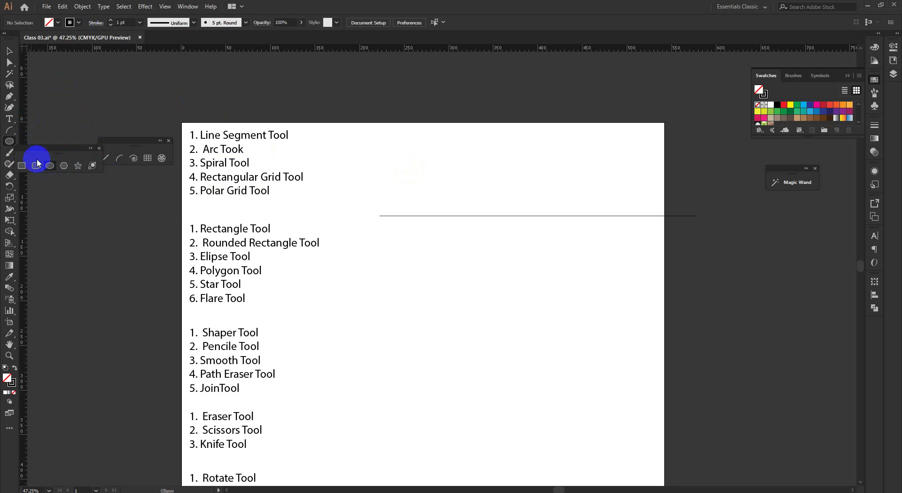
pyautogui.moveTo(433, 243); pyautogui.dragTo(501, 323)
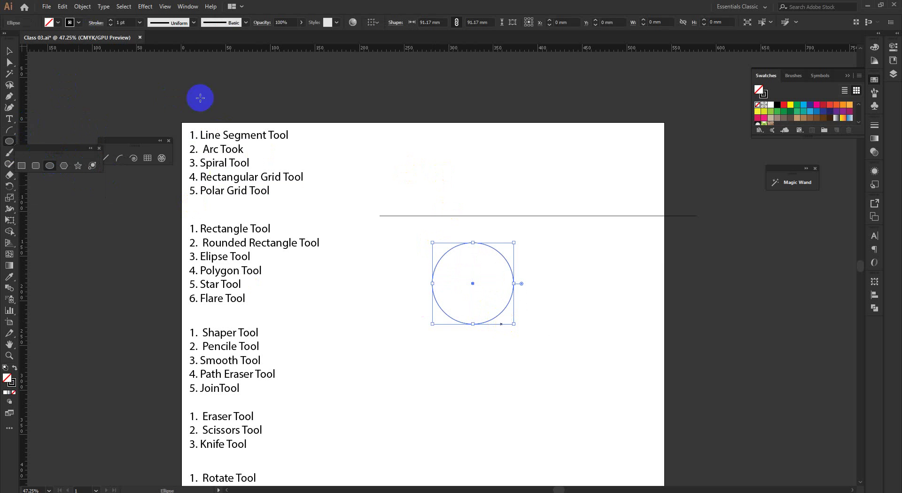
# Draw a quarter-circle arc about 100 mm wide and high below and left of the circle, and select the circle.
pyautogui.click(120, 159)
pyautogui.moveTo(351, 344); pyautogui.dragTo(441, 431)
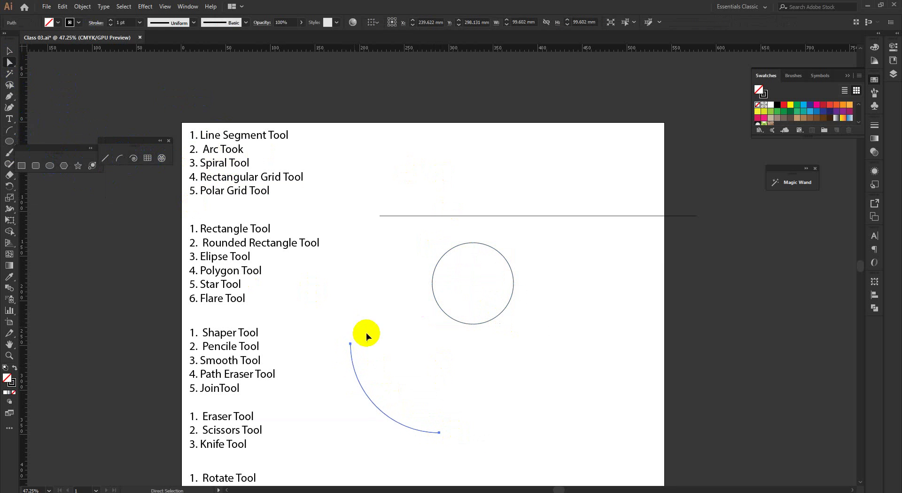
pyautogui.scroll(2, 366, 332)
pyautogui.scroll(-3, 405, 383)
pyautogui.scroll(1, 465, 195)
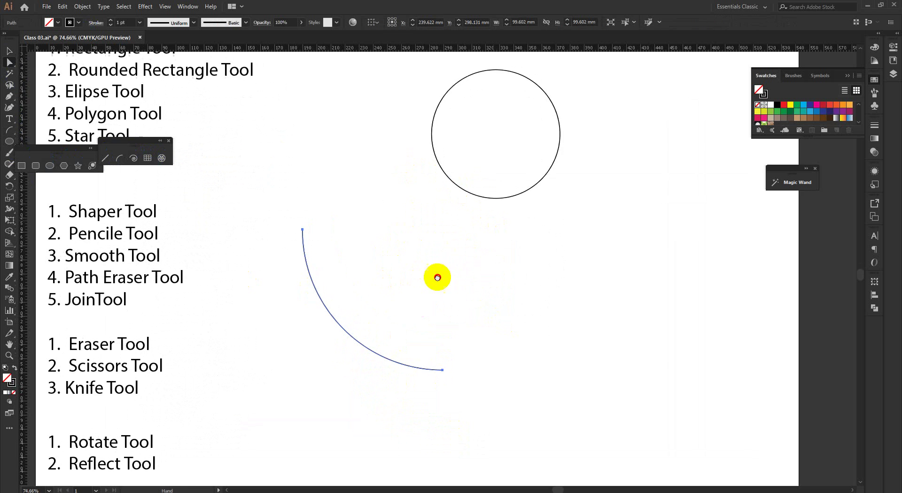
pyautogui.moveTo(437, 277); pyautogui.dragTo(380, 335)
pyautogui.click(9, 51)
pyautogui.moveTo(332, 119); pyautogui.dragTo(533, 263)
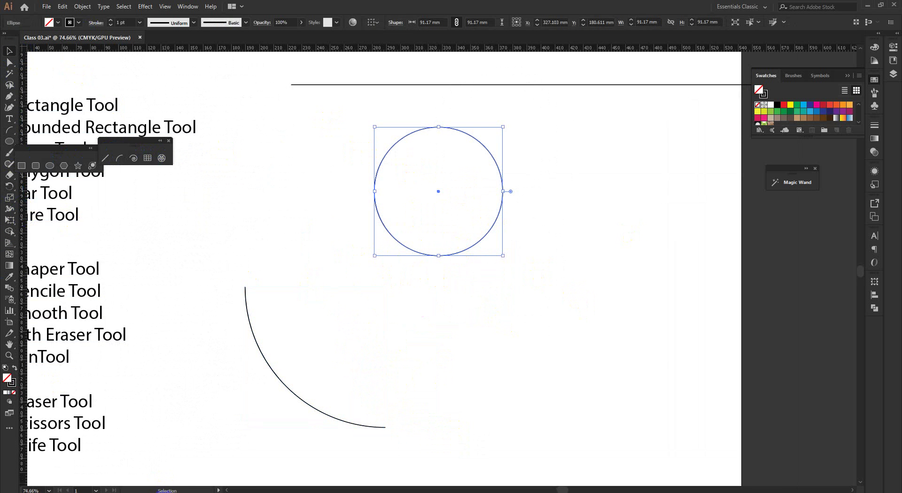
# Switch to the Google Meet window, admit the waiting participant and return to Illustrator.
pyautogui.click(123, 477)
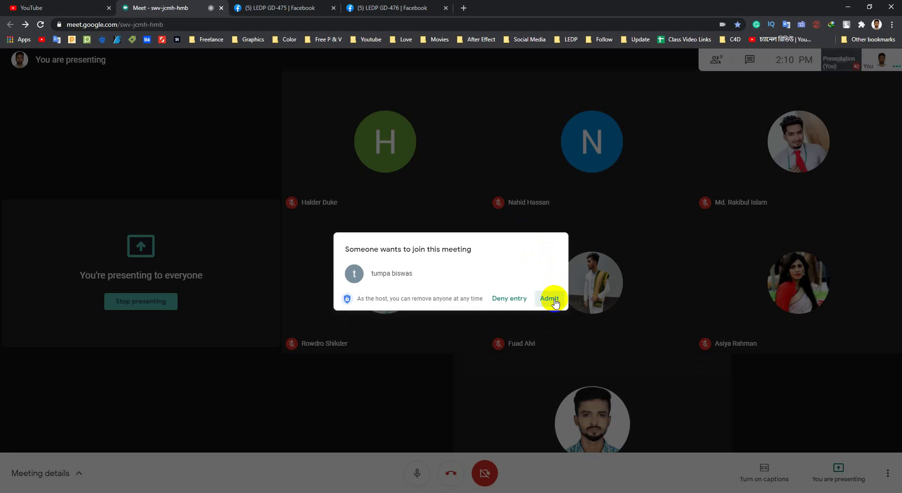
pyautogui.click(549, 298)
pyautogui.click(848, 6)
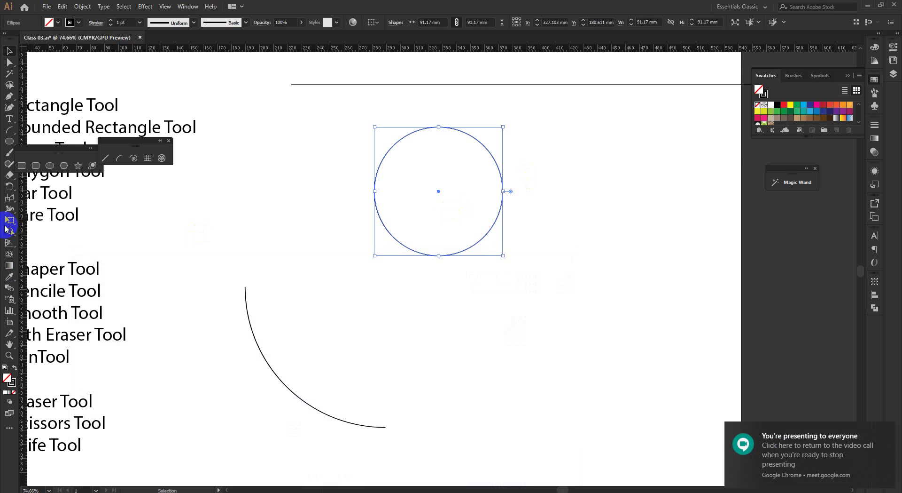
# Cut the circle with the Scissors tool at its left and bottom anchor points, and move the quarter arc down and to the left.
pyautogui.click(10, 175)
pyautogui.click(58, 187)
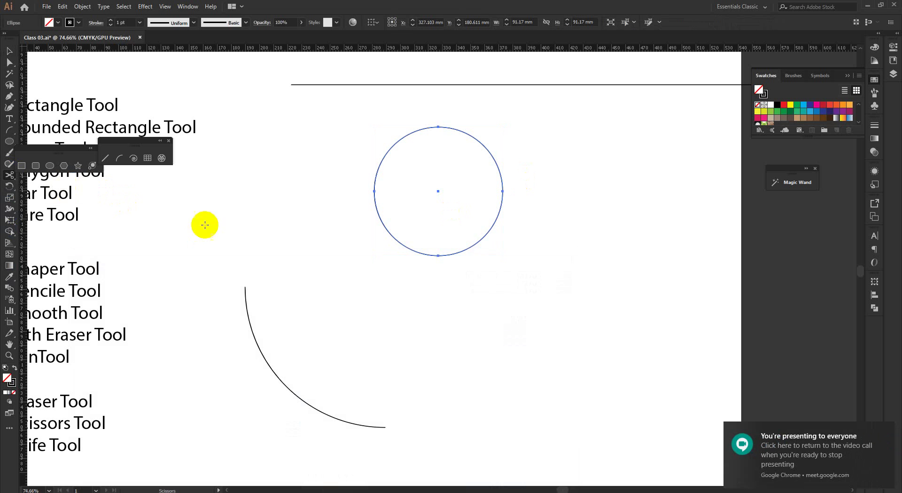
pyautogui.click(375, 191)
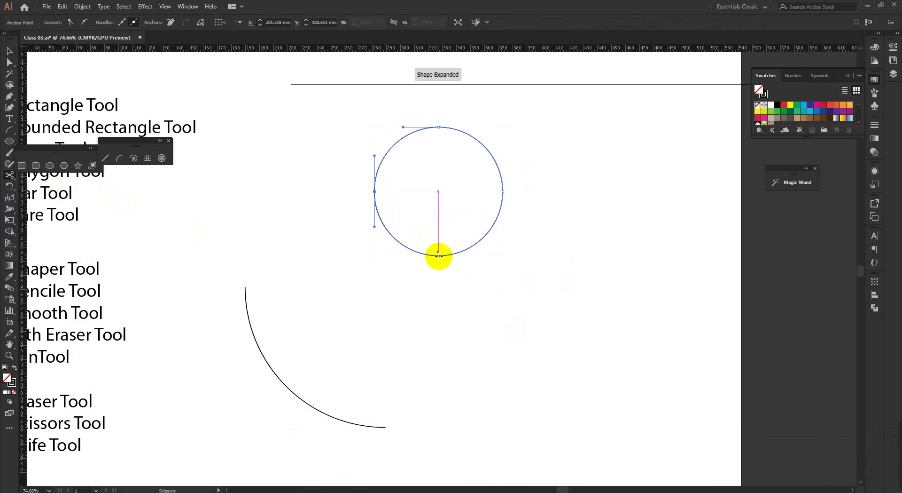
pyautogui.click(439, 256)
pyautogui.click(10, 50)
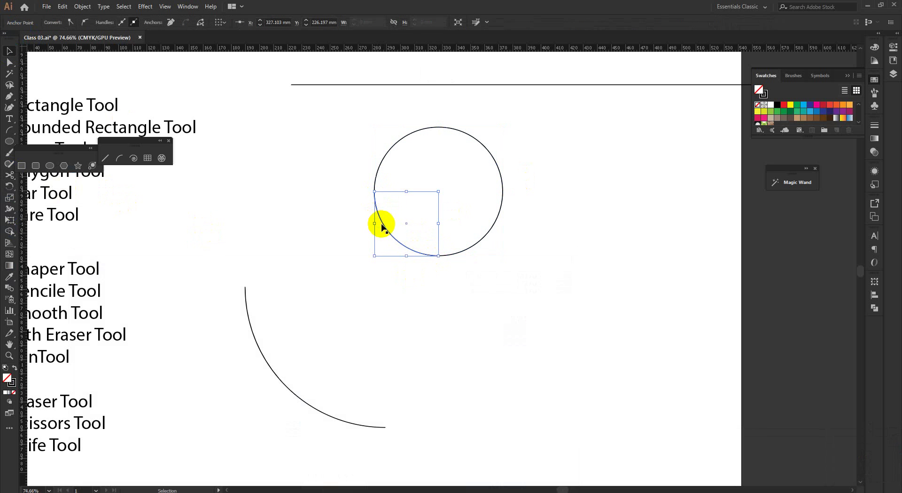
pyautogui.moveTo(382, 226); pyautogui.dragTo(322, 287)
pyautogui.click(425, 305)
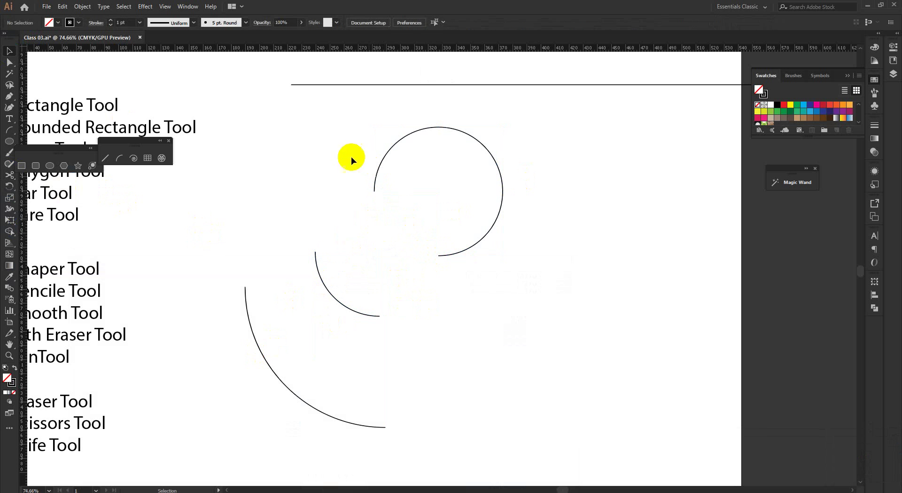
# Delete the remaining three-quarter circle and the two quarter arcs below the horizontal line.
pyautogui.moveTo(352, 160); pyautogui.dragTo(526, 310)
pyautogui.press('Delete')
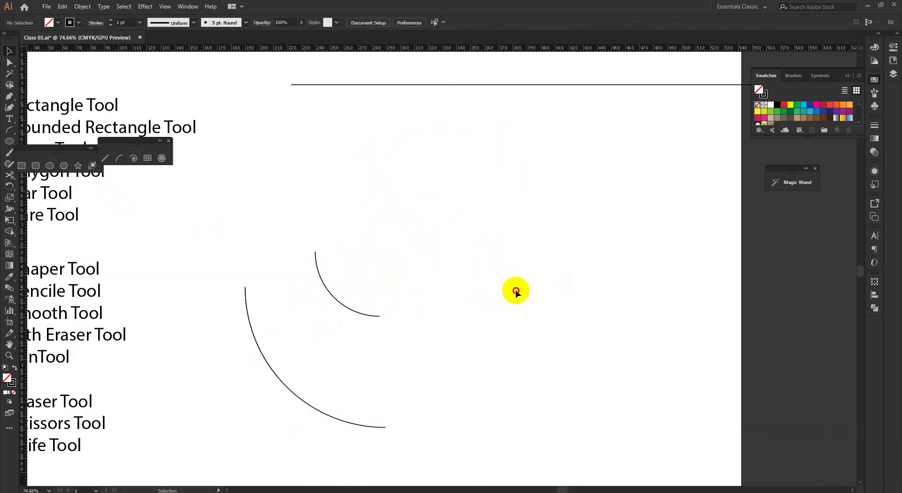
pyautogui.hotkey('ctrl', 'space')
pyautogui.moveTo(241, 253); pyautogui.dragTo(256, 266)
pyautogui.moveTo(449, 332); pyautogui.dragTo(431, 329)
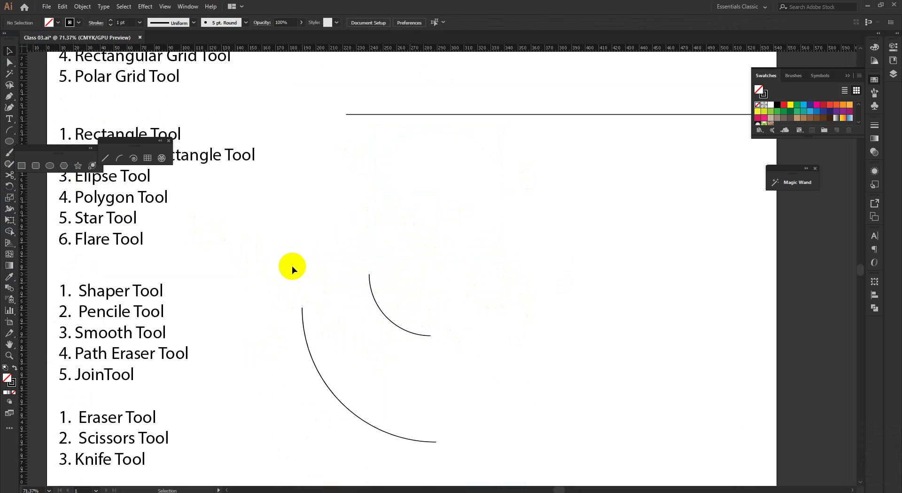
pyautogui.moveTo(292, 266); pyautogui.dragTo(494, 412)
pyautogui.press('Delete')
# Draw a quarter-circle arc about 99 mm wide and high with the Arc tool, and move it off the artboard's right edge.
pyautogui.click(120, 159)
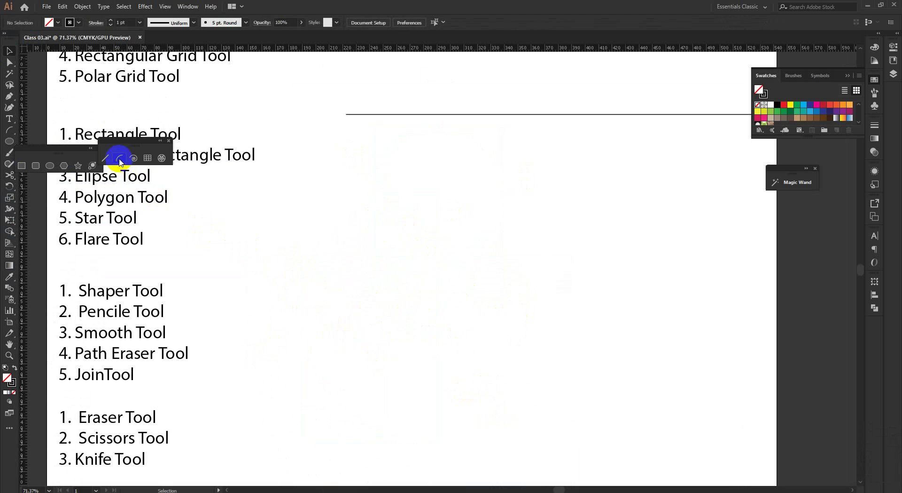
pyautogui.moveTo(428, 224); pyautogui.dragTo(466, 357)
pyautogui.keyDown('alt'); pyautogui.click(532, 315); pyautogui.keyUp('alt')
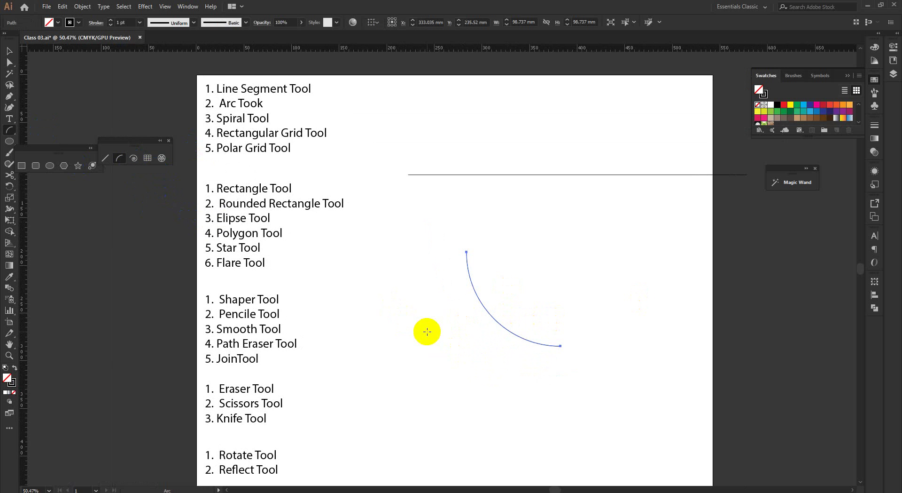
pyautogui.moveTo(509, 347); pyautogui.dragTo(791, 323)
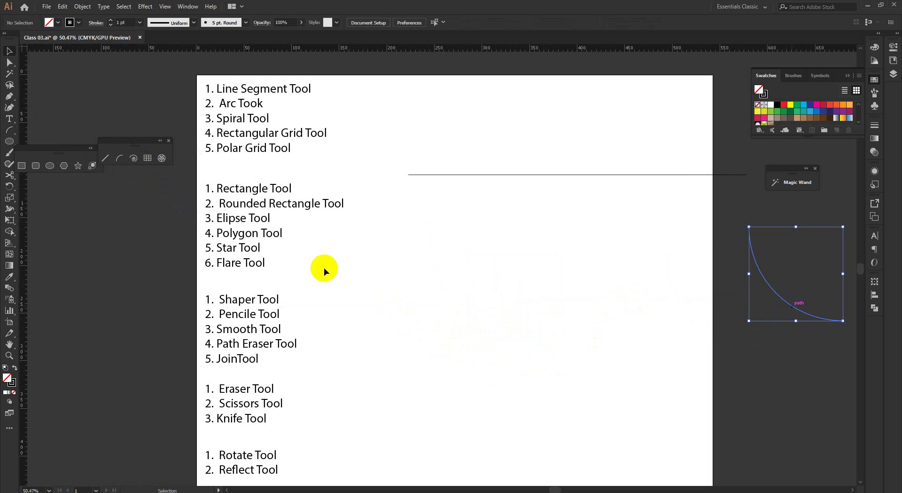
# Draw a spiral about 117 mm wide and 114 mm high below the horizontal line, and select then deselect it.
pyautogui.click(134, 158)
pyautogui.moveTo(425, 247); pyautogui.dragTo(510, 298)
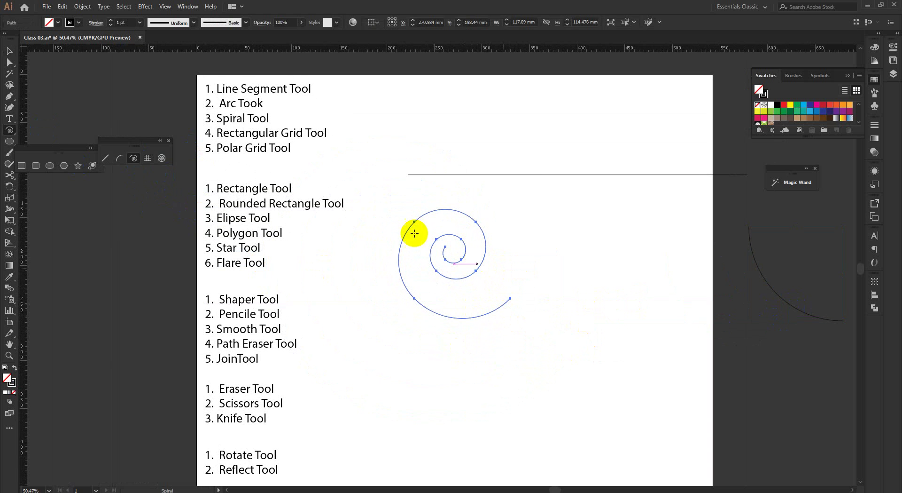
pyautogui.click(13, 49)
pyautogui.click(585, 216)
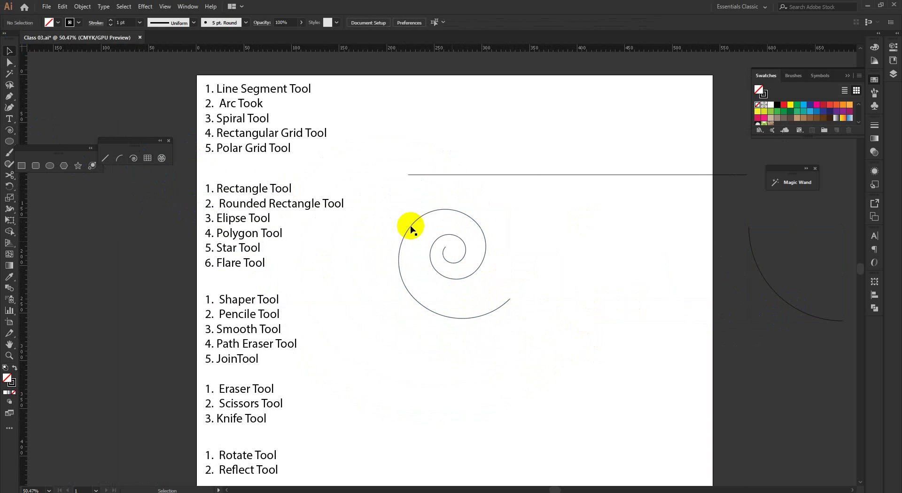
pyautogui.moveTo(396, 208); pyautogui.dragTo(589, 316)
pyautogui.click(392, 205)
pyautogui.moveTo(393, 205); pyautogui.dragTo(570, 313)
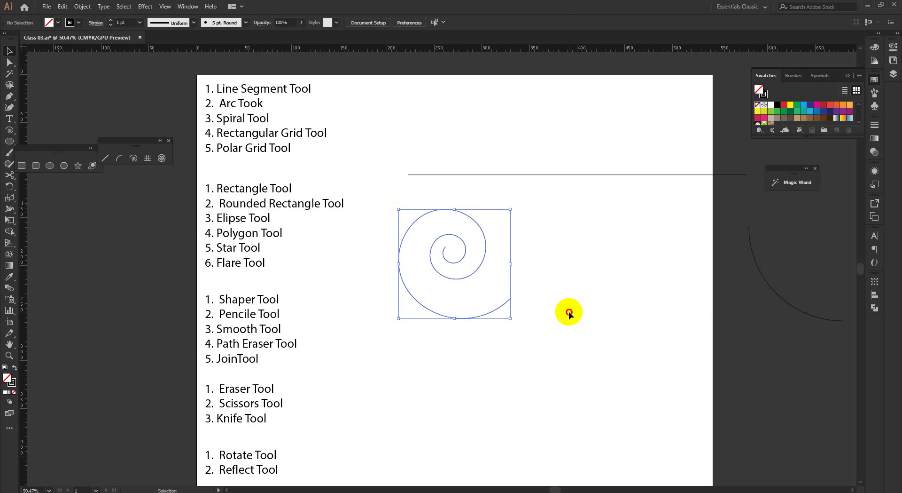
pyautogui.click(569, 313)
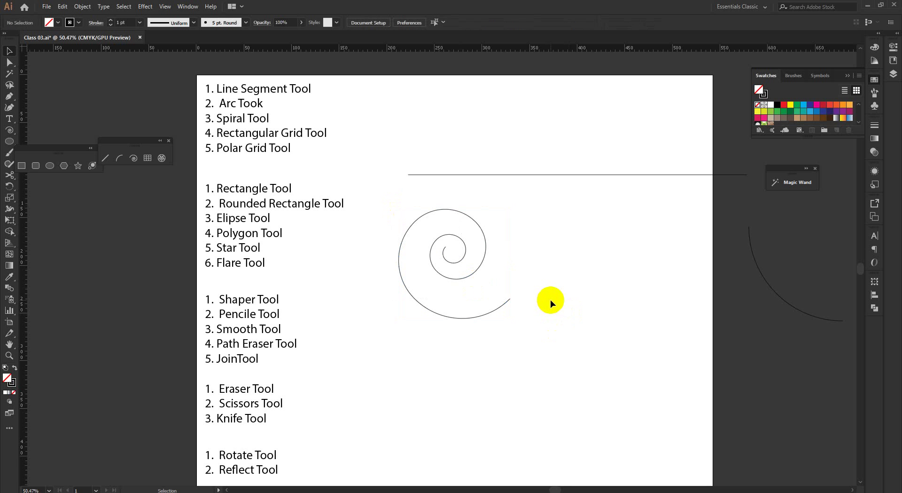
# Draw a tightly wound spiral about 86 × 91 mm right of the first spiral and an open one about 84 × 77 mm below the first.
pyautogui.click(135, 158)
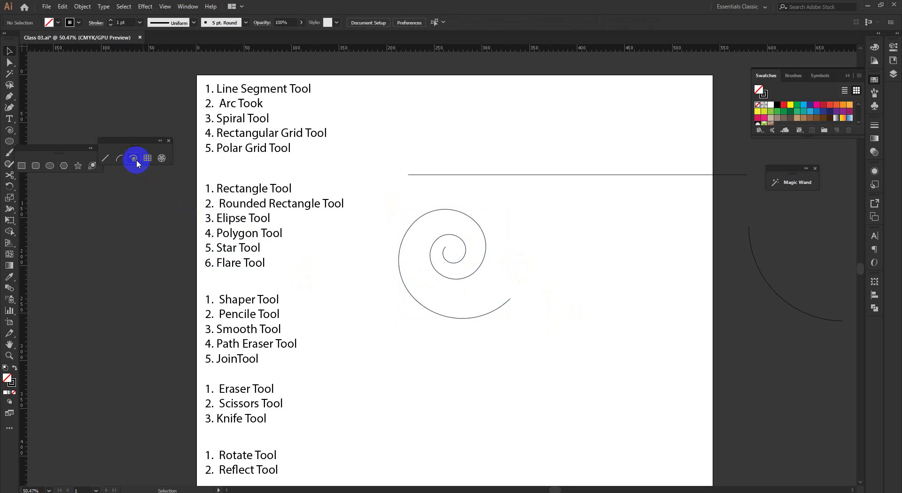
pyautogui.moveTo(567, 282); pyautogui.dragTo(609, 314)
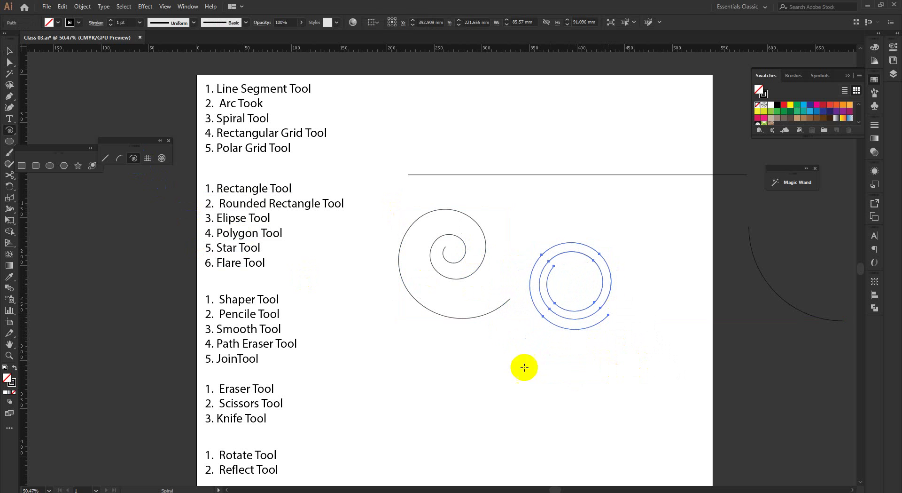
pyautogui.moveTo(466, 376); pyautogui.dragTo(505, 399)
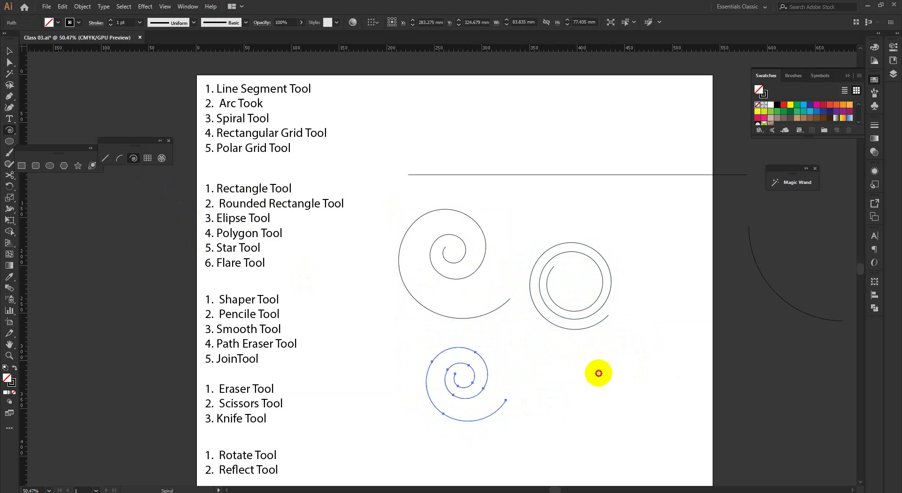
# Draw three tight spirals: one below the existing tight spiral, one about 76 × 79 mm over the line, and one about 91 × 95 mm beside it.
pyautogui.moveTo(599, 373); pyautogui.dragTo(617, 396)
pyautogui.moveTo(582, 201); pyautogui.dragTo(591, 234)
pyautogui.moveTo(639, 287); pyautogui.dragTo(651, 337)
# Draw a spiral about 114 × 118 mm at the artboard's lower edge, adding extra winding segments while drawing it.
pyautogui.press('space')
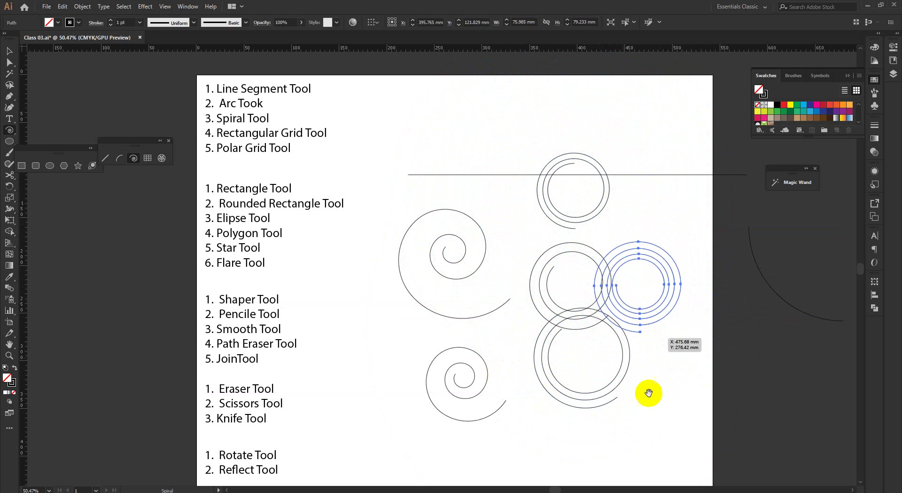
pyautogui.moveTo(635, 404); pyautogui.dragTo(583, 283)
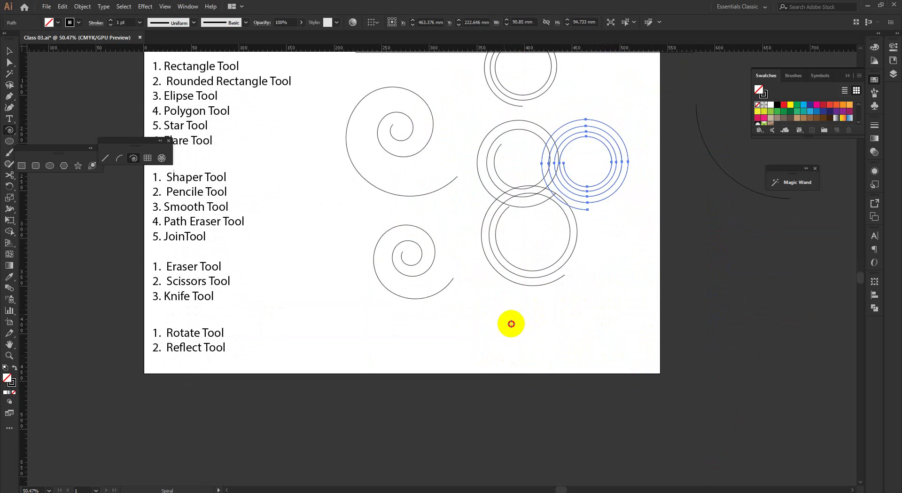
pyautogui.moveTo(511, 324); pyautogui.dragTo(552, 358)
pyautogui.press('Up')
pyautogui.press('Up')
pyautogui.press('Up')
pyautogui.press('Up')
pyautogui.press('Up')
pyautogui.press('Up')
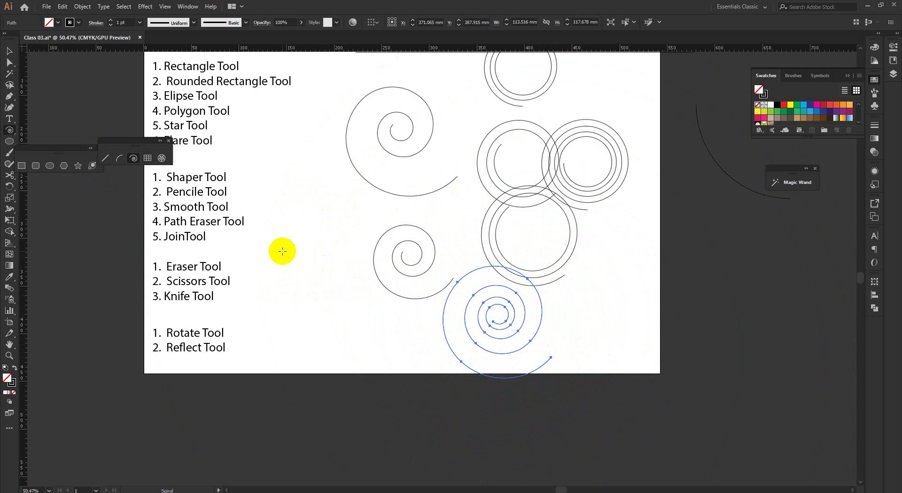
# Draw a many-winding spiral about 135 mm wide and 147 mm high over the tool list on the artboard.
pyautogui.moveTo(264, 260); pyautogui.dragTo(311, 309)
pyautogui.moveTo(404, 230); pyautogui.dragTo(422, 212)
pyautogui.scroll(-2, 334, 241)
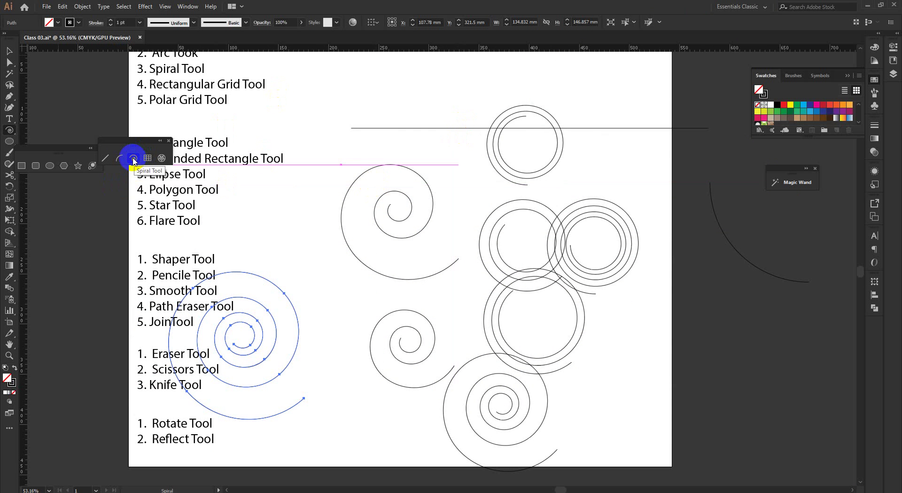
pyautogui.scroll(-2, 378, 205)
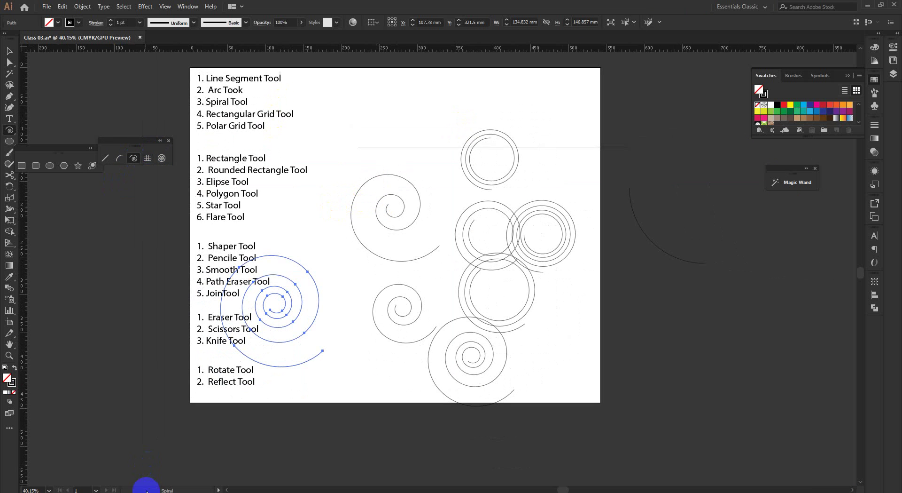
# Switch to the Google Meet window, admit the person asking to join, and return to Illustrator.
pyautogui.moveTo(146, 489)
pyautogui.click(127, 458)
pyautogui.click(549, 298)
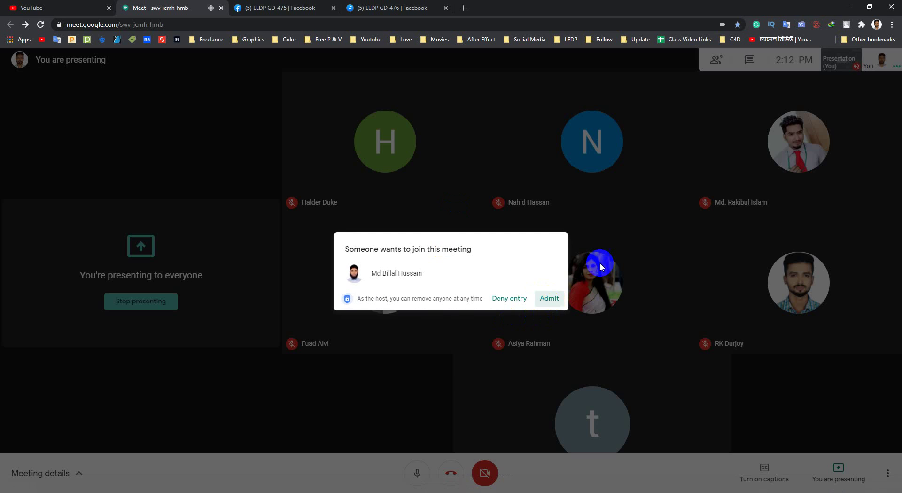
pyautogui.click(849, 7)
# Delete the horizontal line, the arc and all the spirals, keeping only the tool list.
pyautogui.scroll(-1, 545, 237)
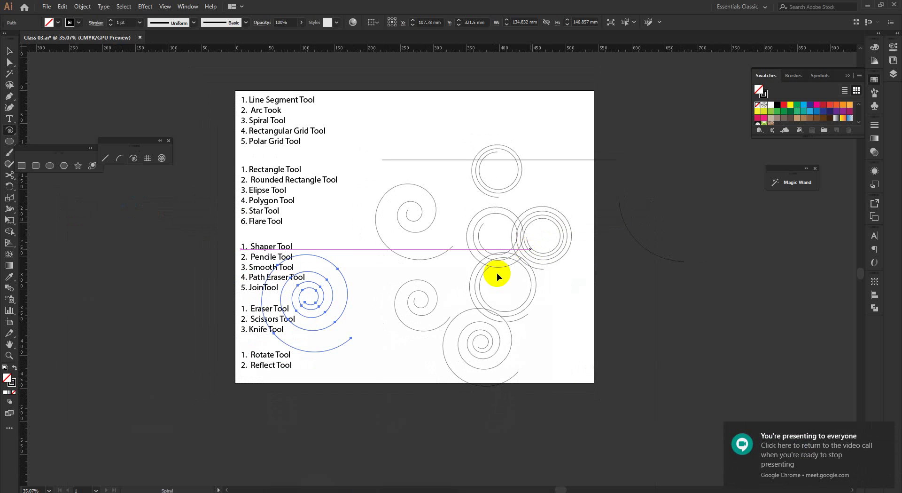
pyautogui.press('v')
pyautogui.moveTo(423, 125); pyautogui.dragTo(722, 453)
pyautogui.press('Delete')
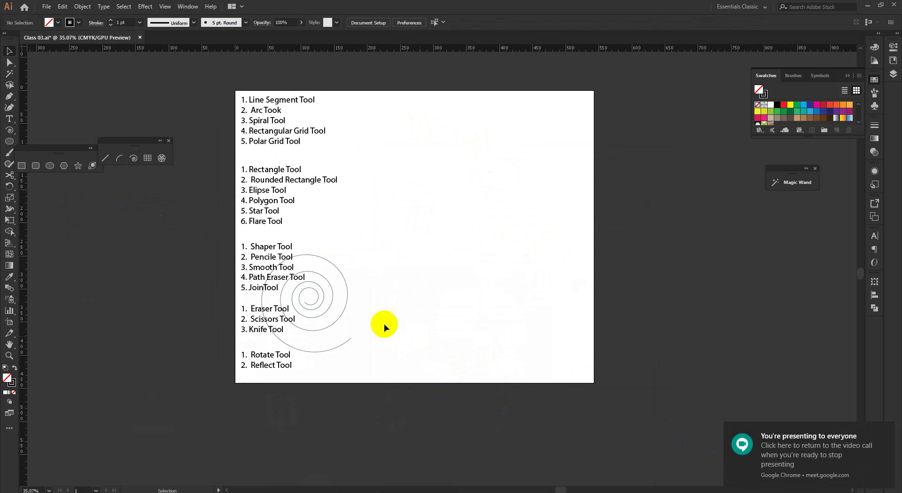
pyautogui.click(343, 302)
pyautogui.press('Delete')
# Activate the Rectangular Grid tool and move the floating line tools panel up, clear of the shape tools panel.
pyautogui.moveTo(394, 228); pyautogui.dragTo(443, 297)
pyautogui.click(143, 157)
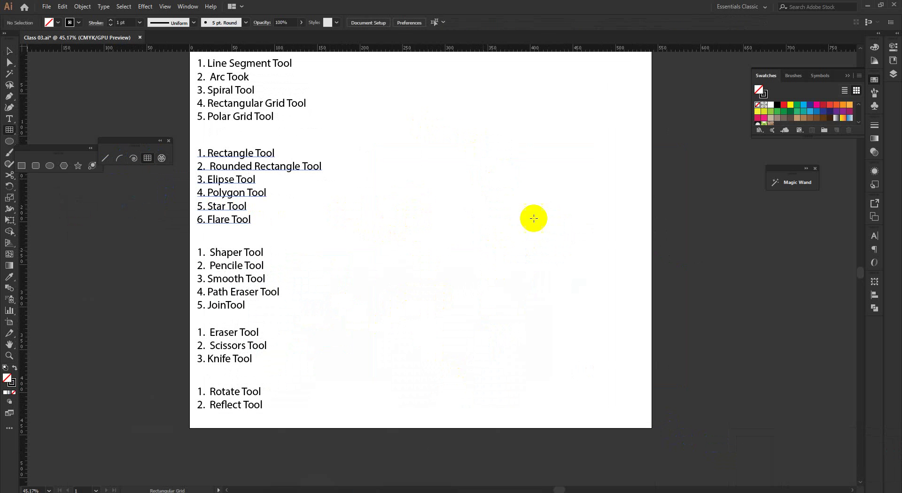
pyautogui.moveTo(428, 235); pyautogui.dragTo(415, 235)
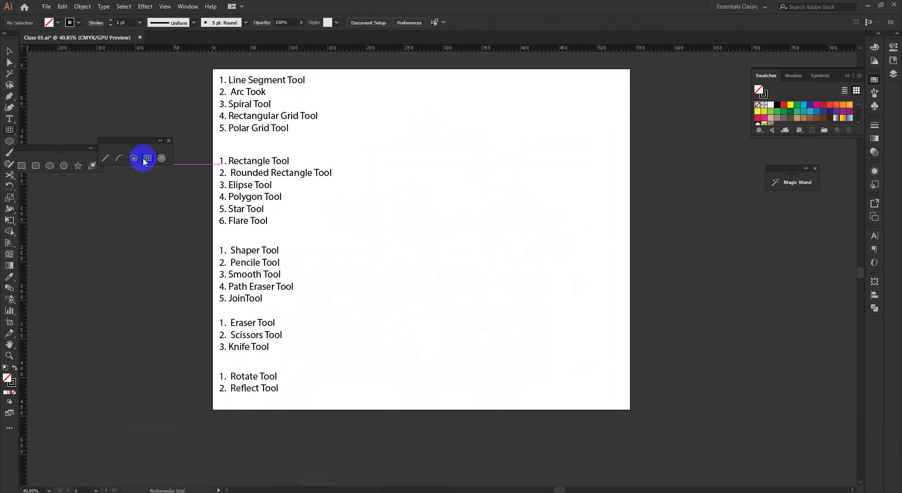
pyautogui.moveTo(140, 143); pyautogui.dragTo(153, 119)
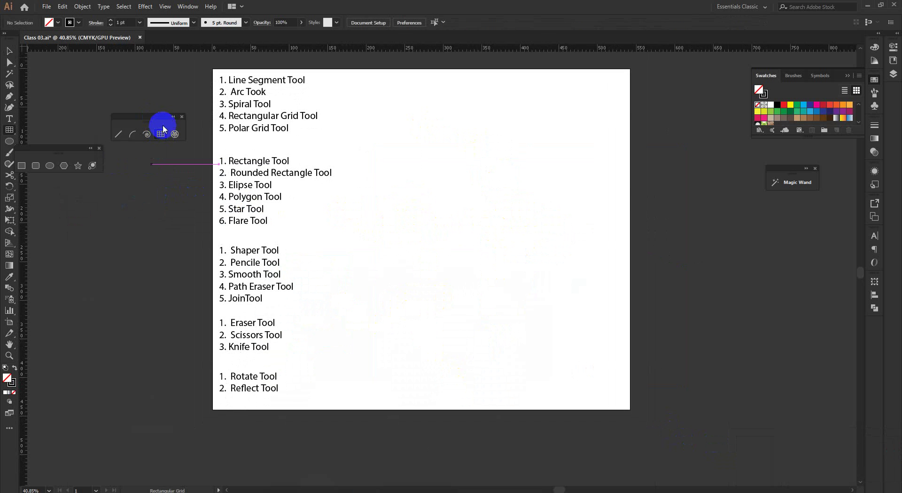
# Draw a rectangular grid about 216 × 233 mm beside the tool list, adjusting it to 17 horizontal dividers while drawing.
pyautogui.moveTo(387, 150); pyautogui.dragTo(534, 311)
pyautogui.press('Up')
pyautogui.press('Up')
pyautogui.press('Up')
pyautogui.press('Up')
pyautogui.press('Up')
pyautogui.press('Up')
pyautogui.press('Up')
pyautogui.press('Up')
pyautogui.press('Up')
pyautogui.press('Up')
pyautogui.press('Up')
pyautogui.press('Up')
pyautogui.press('Up')
pyautogui.press('Down')
pyautogui.press('Down')
pyautogui.press('Down')
pyautogui.press('Down')
pyautogui.press('Down')
pyautogui.press('Down')
pyautogui.press('Down')
pyautogui.press('Down')
pyautogui.press('Up')
pyautogui.press('Up')
pyautogui.press('Up')
pyautogui.press('Up')
pyautogui.press('Up')
pyautogui.press('Up')
pyautogui.press('Up')
# Adjust the rectangular grid to 9 vertical dividers while drawing, and finish it.
pyautogui.press('Right')
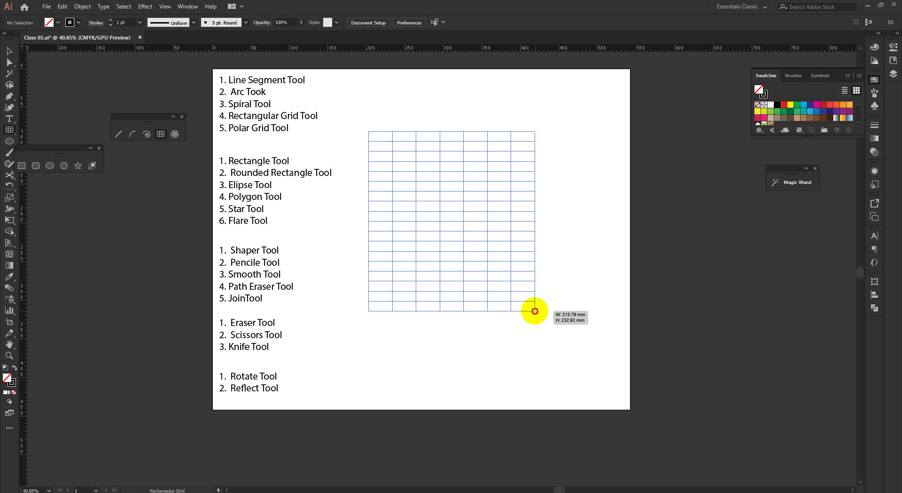
pyautogui.press('Right')
pyautogui.press('Right')
pyautogui.moveTo(535, 310); pyautogui.dragTo(535, 311)
pyautogui.press('Right')
pyautogui.press('Right')
pyautogui.press('Right')
pyautogui.press('Right')
pyautogui.press('Right')
pyautogui.press('Right')
pyautogui.press('Right')
pyautogui.press('Right')
pyautogui.press('Left')
pyautogui.press('Left')
pyautogui.press('Left')
pyautogui.press('Left')
pyautogui.press('Left')
pyautogui.press('Left')
pyautogui.press('Left')
pyautogui.press('Left')
pyautogui.press('Left')
pyautogui.press('Left')
pyautogui.press('Left')
pyautogui.press('Left')
pyautogui.press('Left')
pyautogui.press('Left')
pyautogui.press('Left')
pyautogui.press('Right')
pyautogui.press('Right')
pyautogui.press('Right')
pyautogui.press('Right')
pyautogui.press('Right')
pyautogui.press('Right')
pyautogui.press('Right')
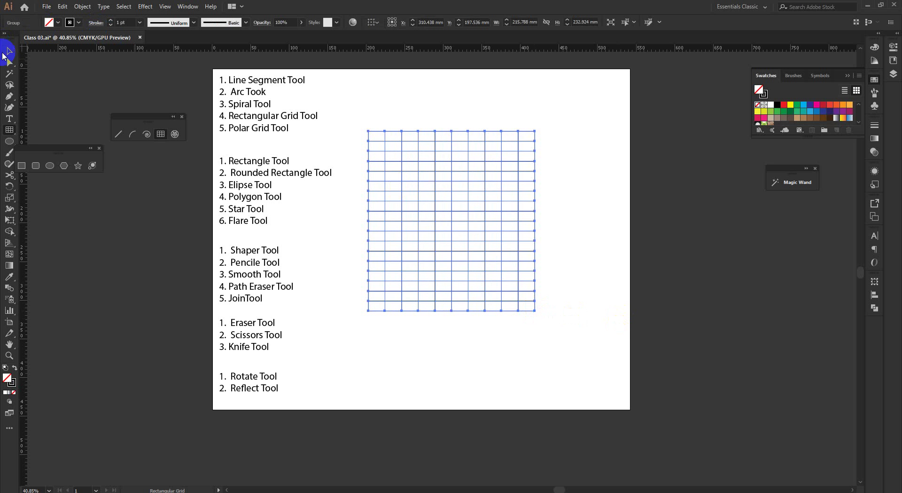
# Check the Rectangular Grid Tool Options without changing them, and delete the grid from the artboard.
pyautogui.click(387, 107)
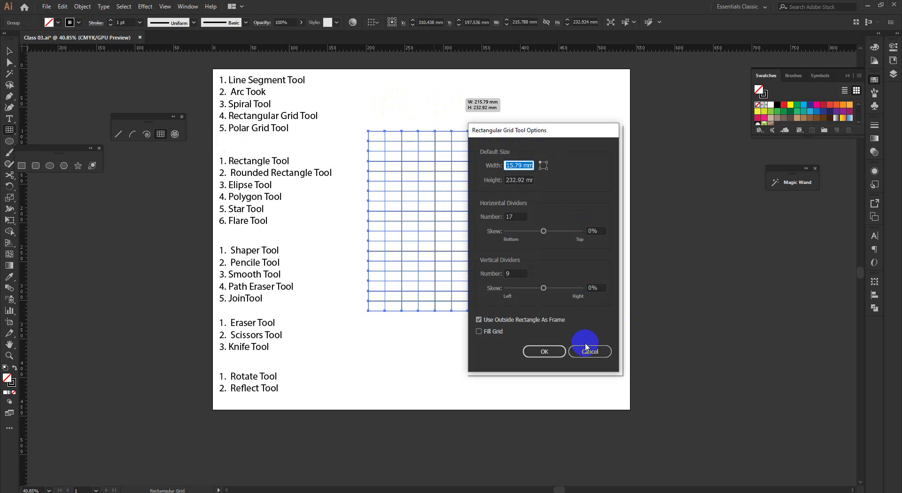
pyautogui.click(588, 351)
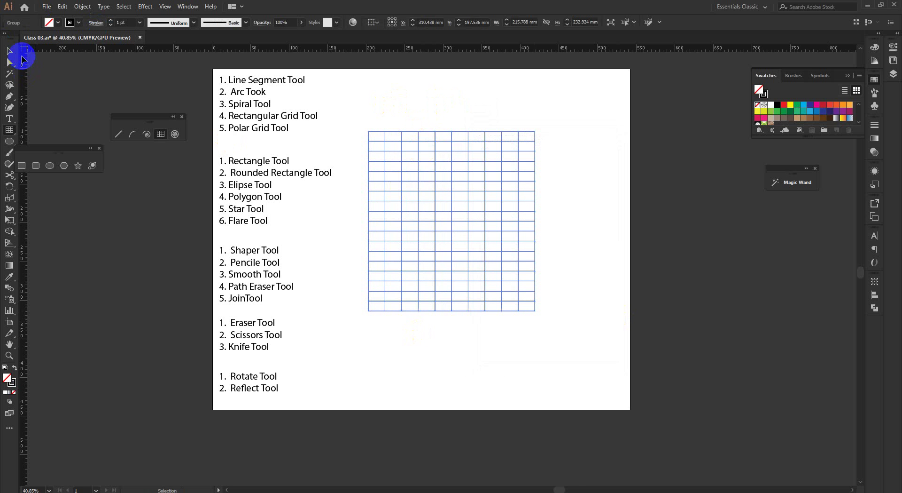
pyautogui.click(9, 51)
pyautogui.click(424, 106)
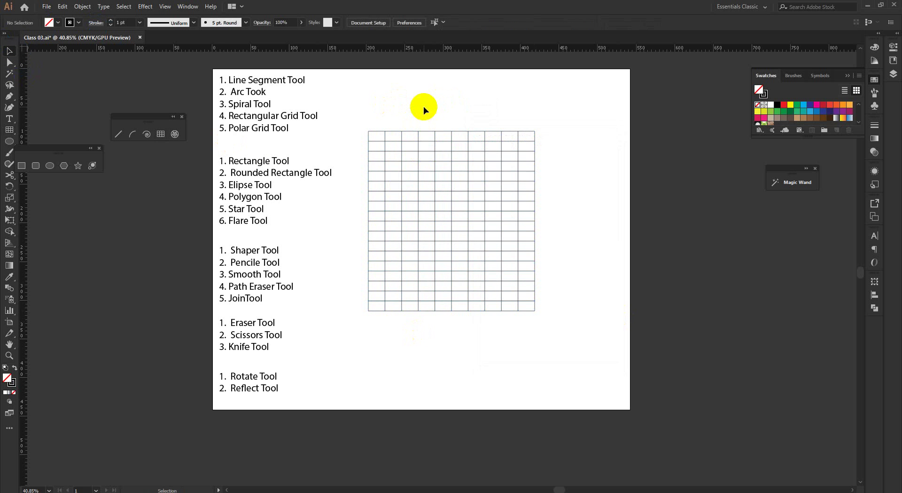
pyautogui.click(490, 220)
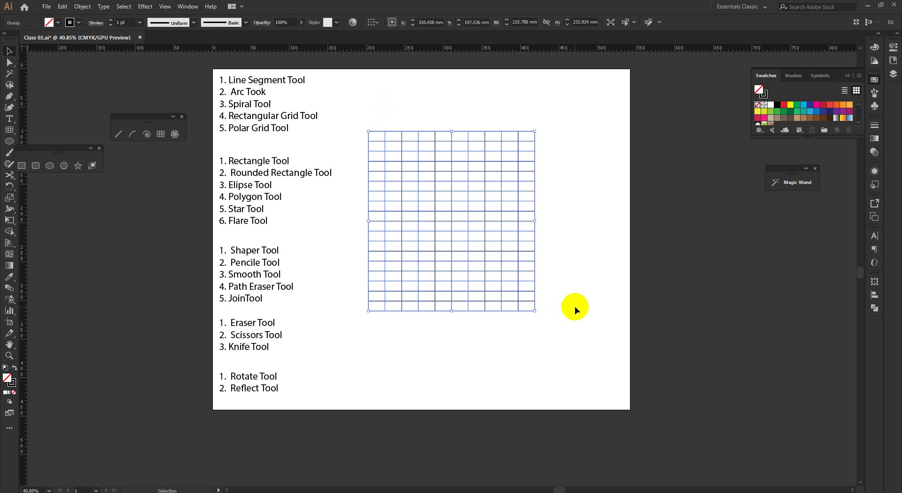
pyautogui.press('Delete')
# Set the Rectangular Grid tool to 10 horizontal dividers and 10 vertical dividers in its options.
pyautogui.click(168, 148)
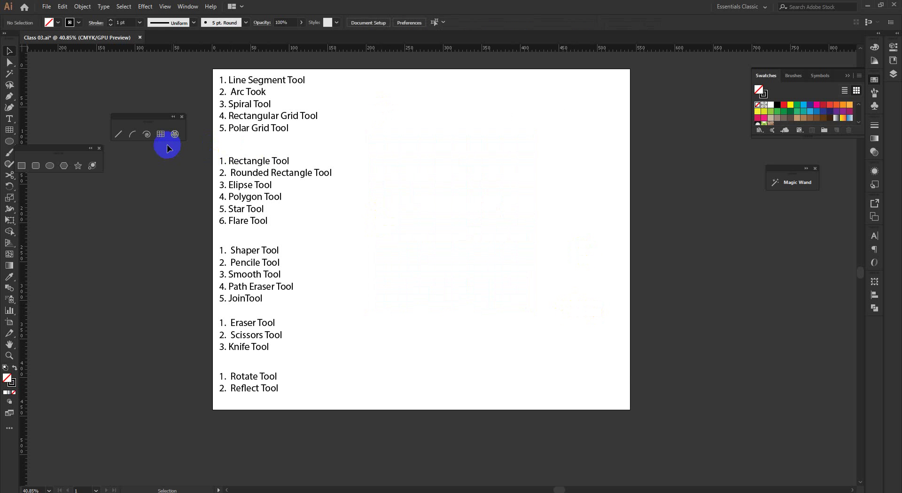
pyautogui.doubleClick(161, 135)
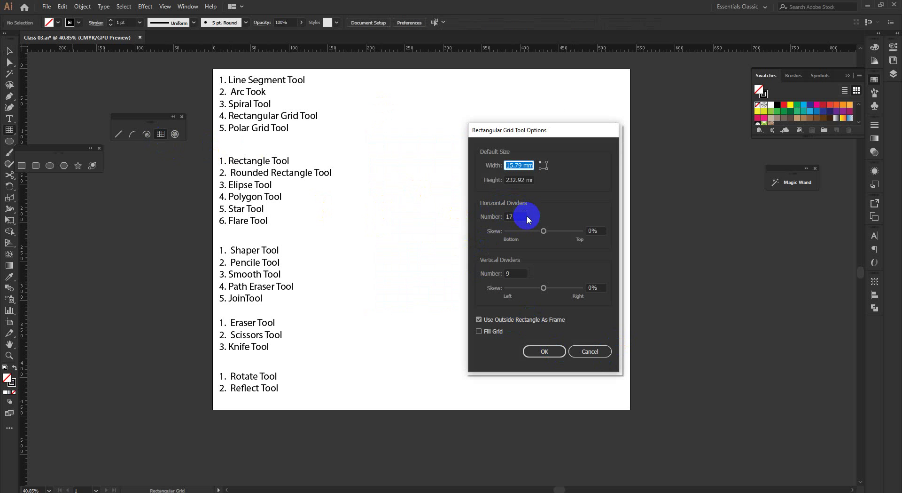
pyautogui.moveTo(526, 215); pyautogui.dragTo(492, 213)
pyautogui.write('10')
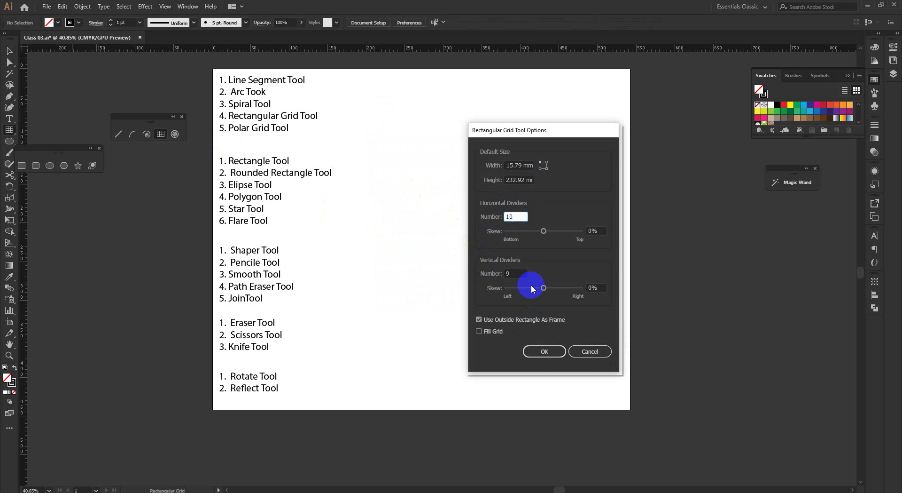
pyautogui.click(506, 275)
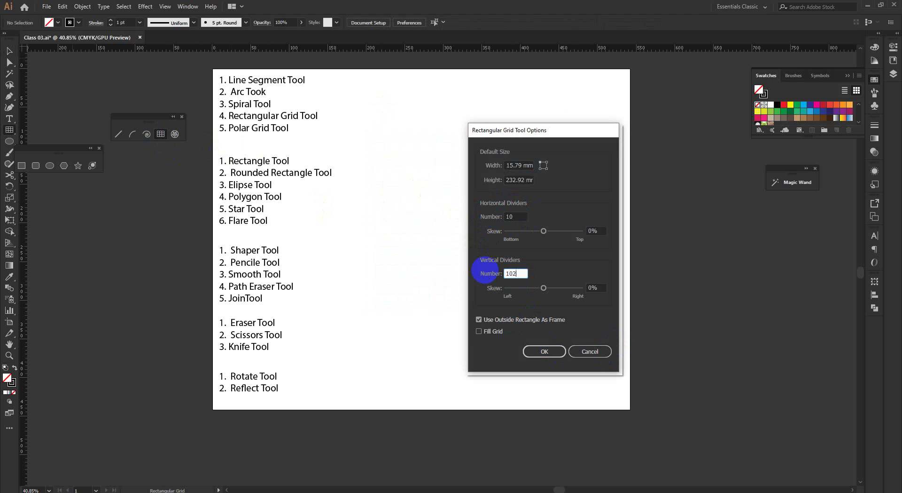
pyautogui.click(544, 351)
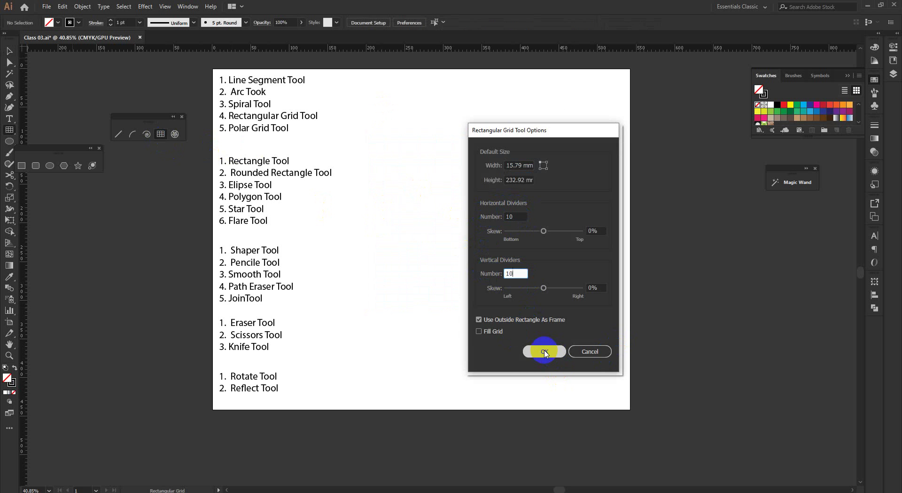
# Recheck the grid options without changing them, and draw a square rectangular grid about 263 mm wide beside the tool list.
pyautogui.click(445, 203)
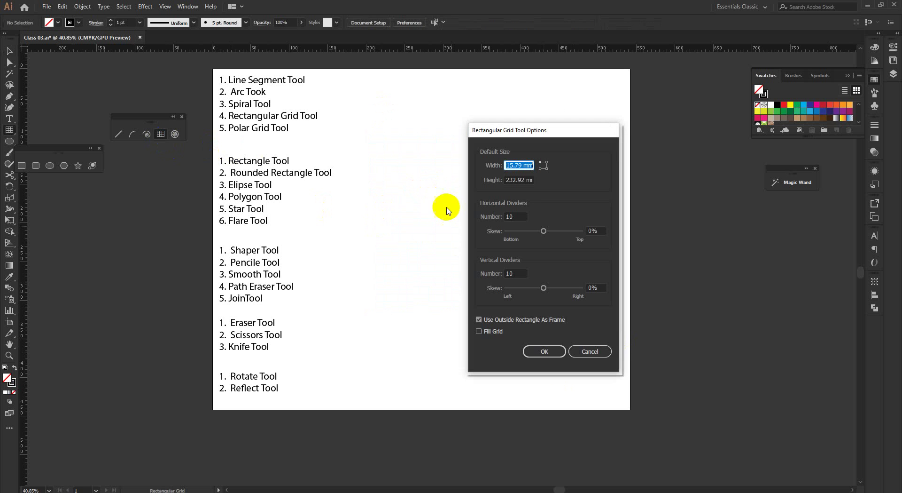
pyautogui.click(593, 353)
pyautogui.moveTo(398, 160)
pyautogui.mouseDown()
pyautogui.moveTo(556, 354)
pyautogui.moveTo(600, 362)
pyautogui.mouseUp()
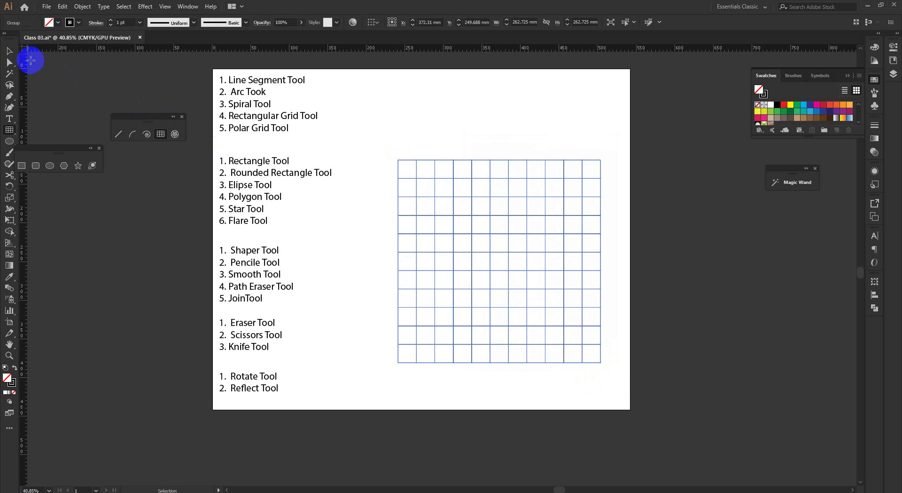
pyautogui.click(9, 50)
pyautogui.scroll(2, 389, 108)
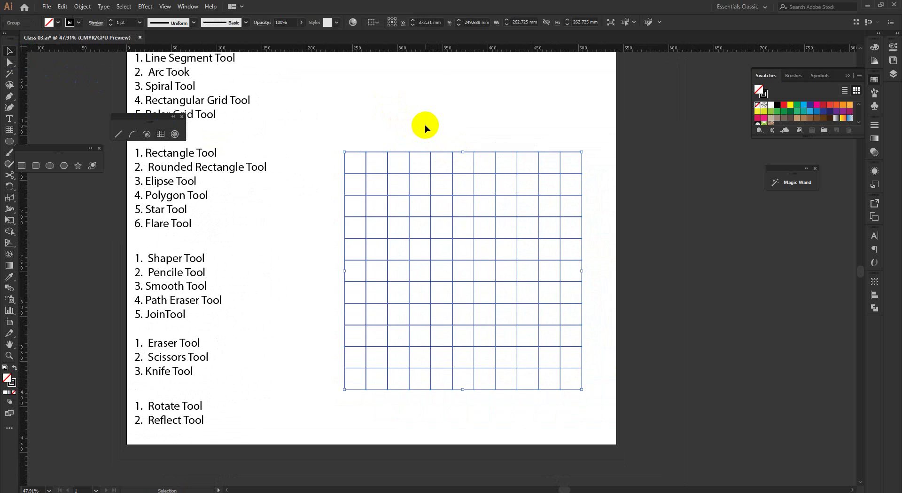
pyautogui.click(371, 166)
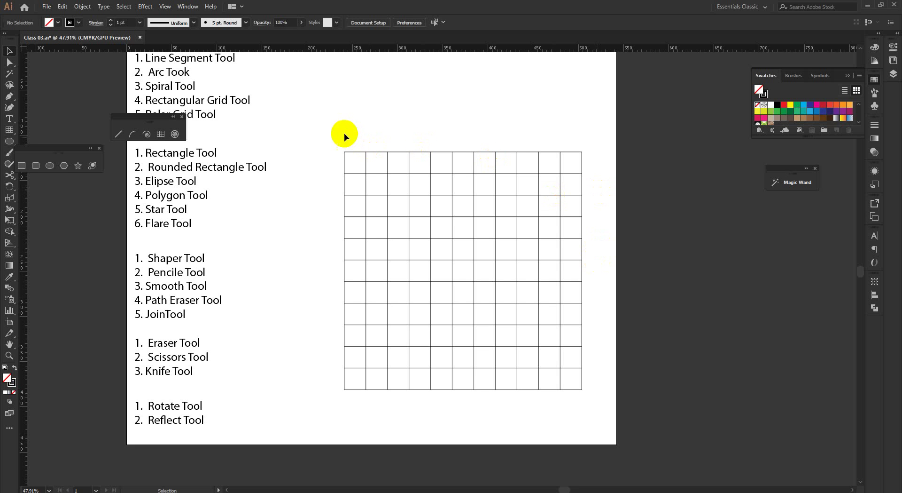
# Delete the grid, and set the Rectangular Grid tool to 4 horizontal and 4 vertical dividers.
pyautogui.click(371, 159)
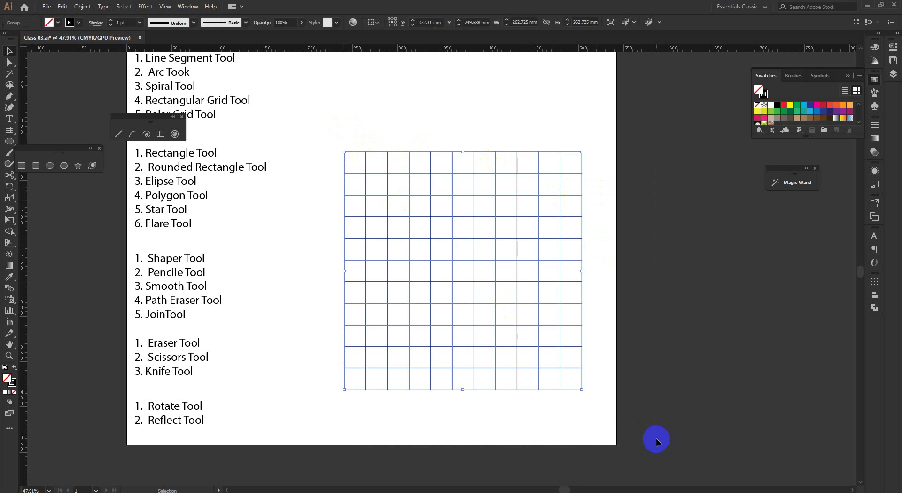
pyautogui.press('Delete')
pyautogui.click(161, 134)
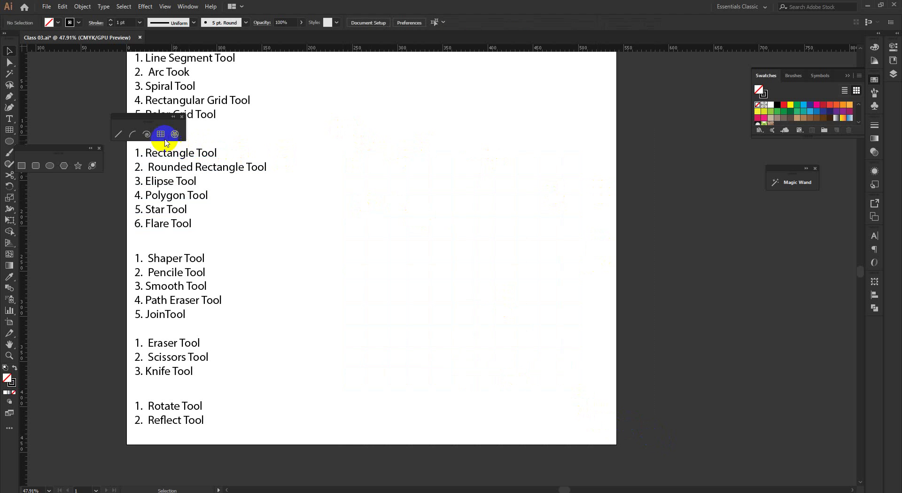
pyautogui.doubleClick(161, 134)
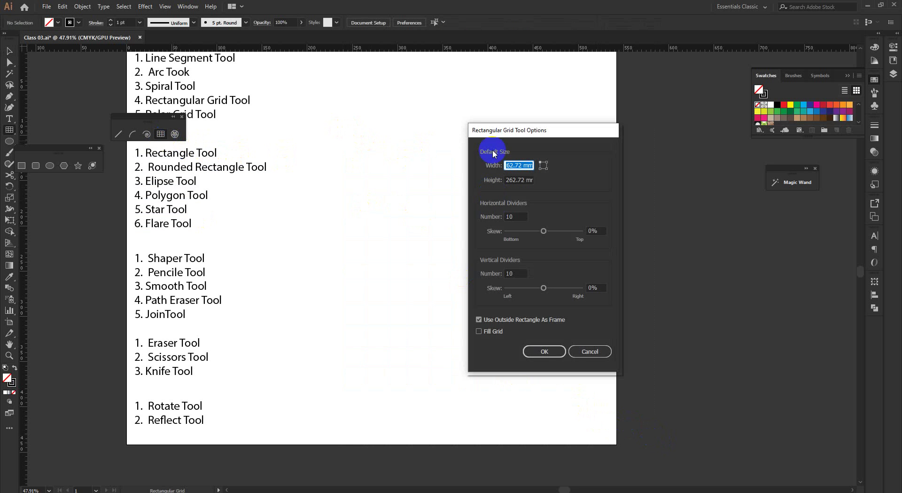
pyautogui.moveTo(505, 128); pyautogui.dragTo(429, 113)
pyautogui.click(445, 200)
pyautogui.doubleClick(437, 200)
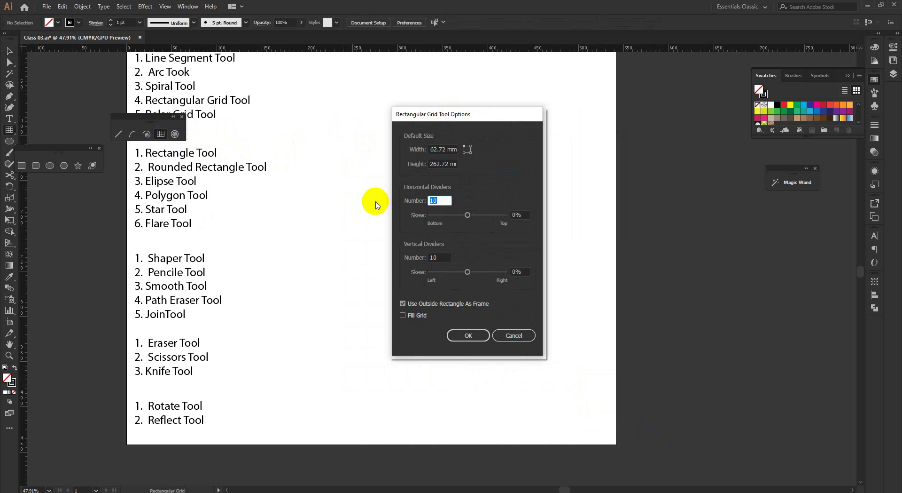
pyautogui.write('4')
pyautogui.doubleClick(439, 257)
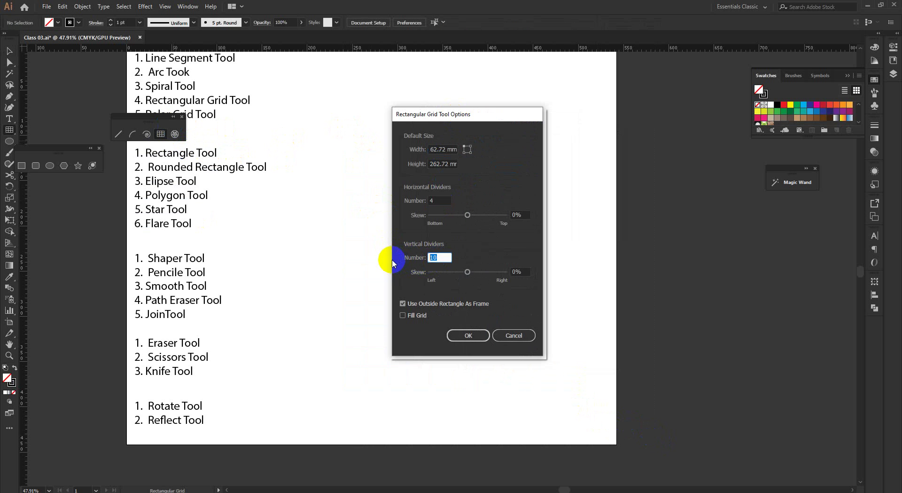
pyautogui.click(468, 335)
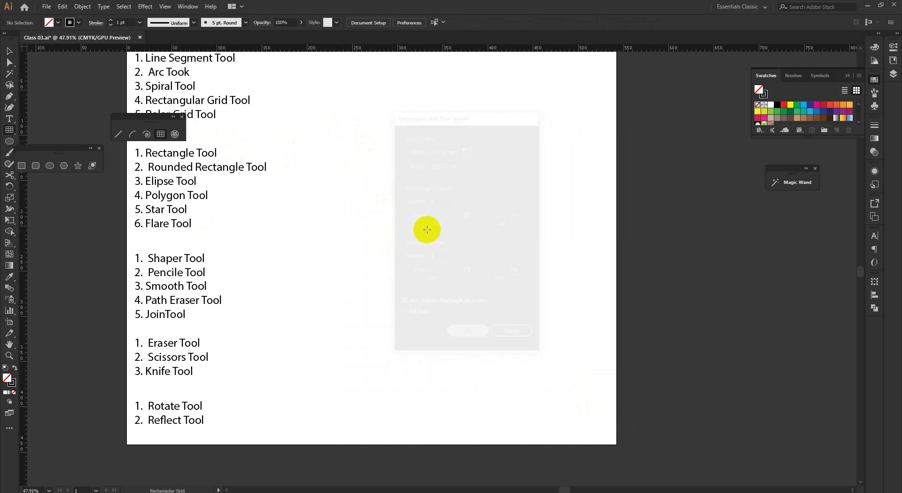
# Draw a square rectangular grid about 237 mm wide, and delete it after checking the tool options without changing them.
pyautogui.moveTo(336, 154); pyautogui.dragTo(544, 368)
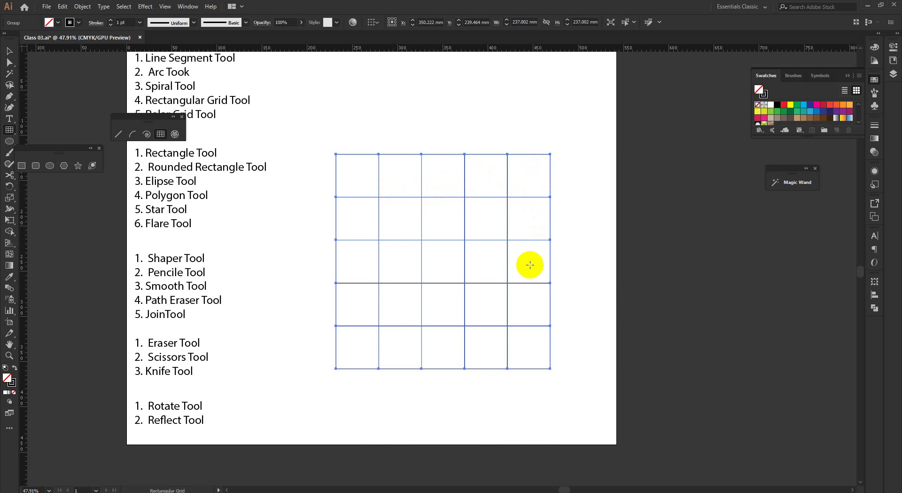
pyautogui.click(160, 134)
pyautogui.doubleClick(161, 135)
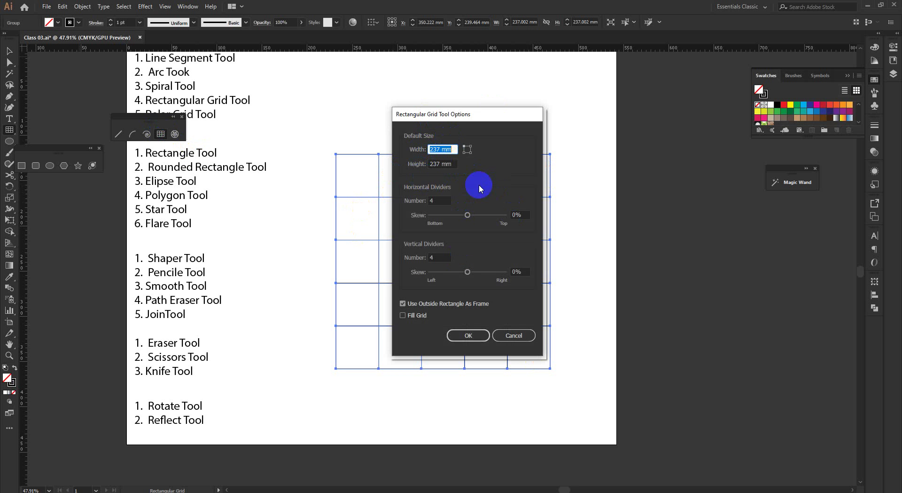
pyautogui.click(517, 335)
pyautogui.press('Delete')
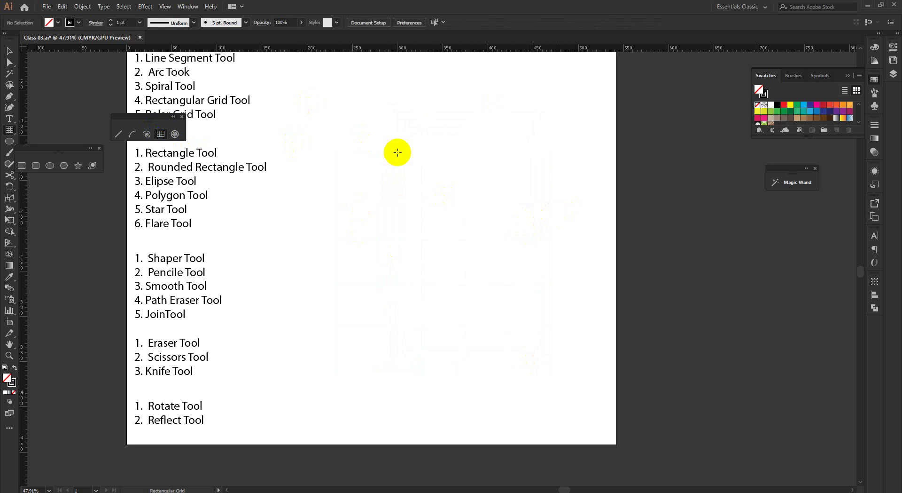
# Draw a square rectangular grid about 234 mm wide, raising it to 12 horizontal and 8 vertical dividers while drawing.
pyautogui.moveTo(373, 126); pyautogui.dragTo(585, 337)
pyautogui.press('Up')
pyautogui.press('Up')
pyautogui.press('Up')
pyautogui.press('Up')
pyautogui.press('Up')
pyautogui.press('Up')
pyautogui.press('Up')
pyautogui.press('Up')
pyautogui.press('Right')
pyautogui.press('Right')
pyautogui.press('Right')
pyautogui.press('Right')
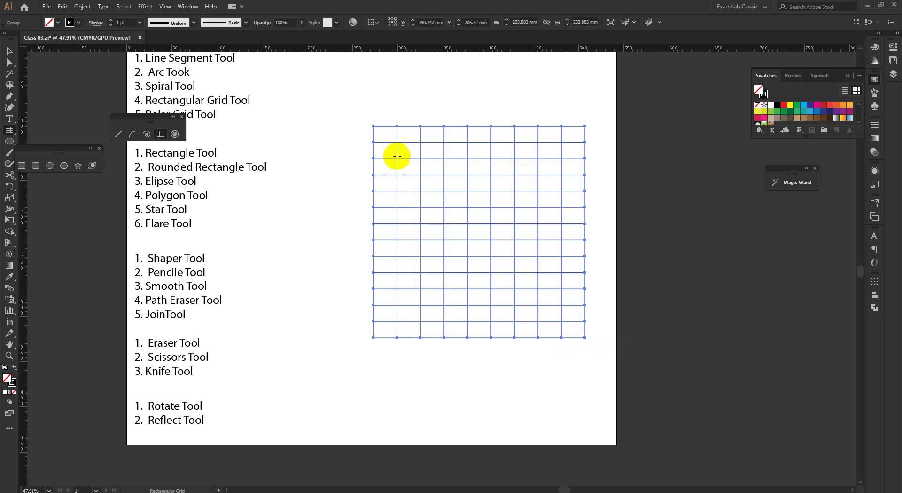
# Delete the rectangular grid, and move the floating line tools panel down, clear of the Polar Grid Tool entry in the list.
pyautogui.click(9, 51)
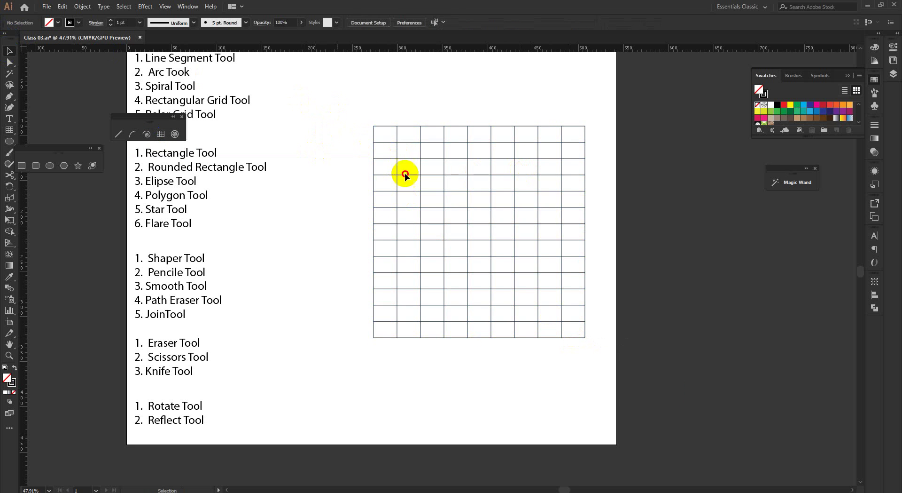
pyautogui.press('Delete')
pyautogui.moveTo(151, 120); pyautogui.dragTo(143, 137)
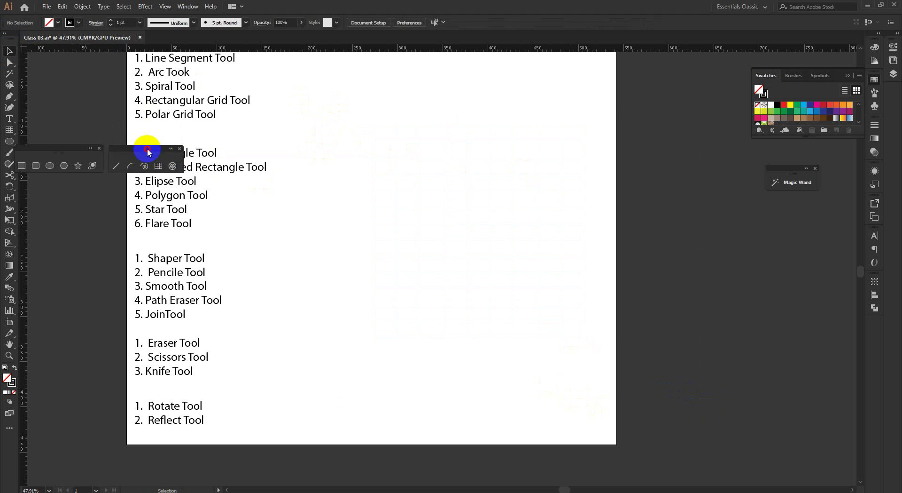
# Draw out a polar grid beside the tool list with the Polar Grid tool, adjusting it to 14 concentric dividers while drawing.
pyautogui.click(175, 151)
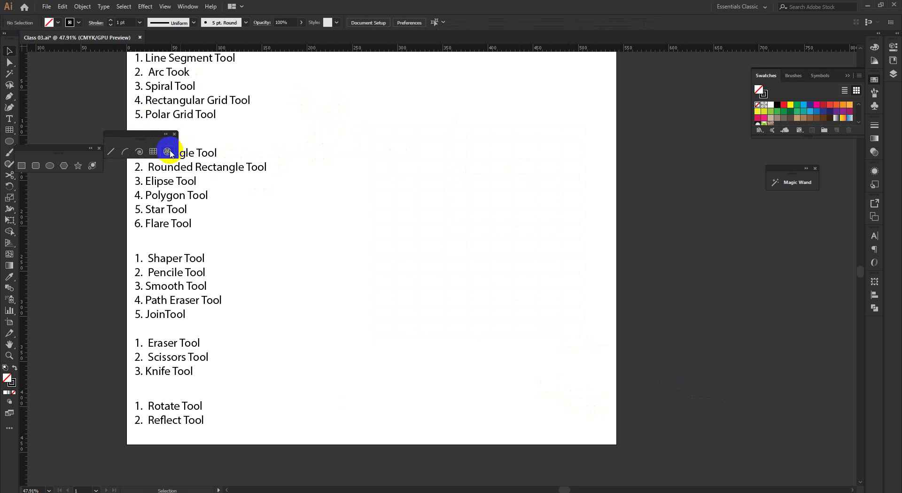
pyautogui.scroll(-1, 416, 181)
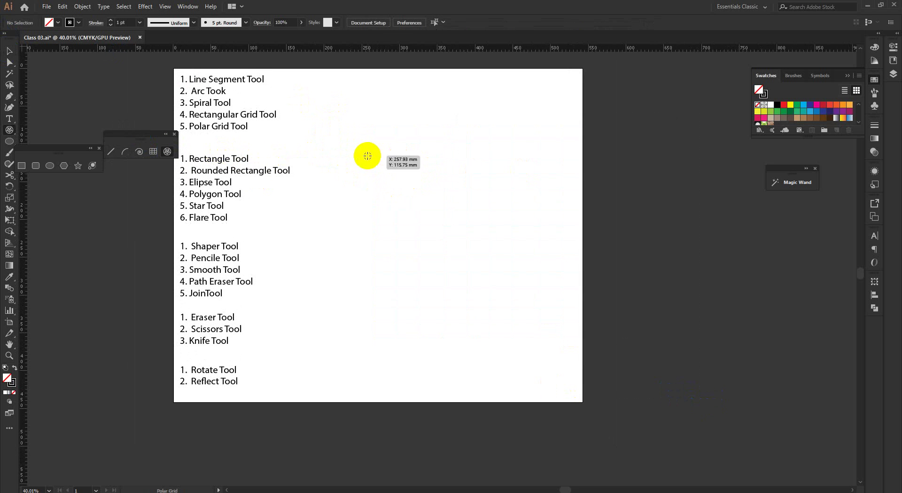
pyautogui.moveTo(358, 151); pyautogui.dragTo(548, 325)
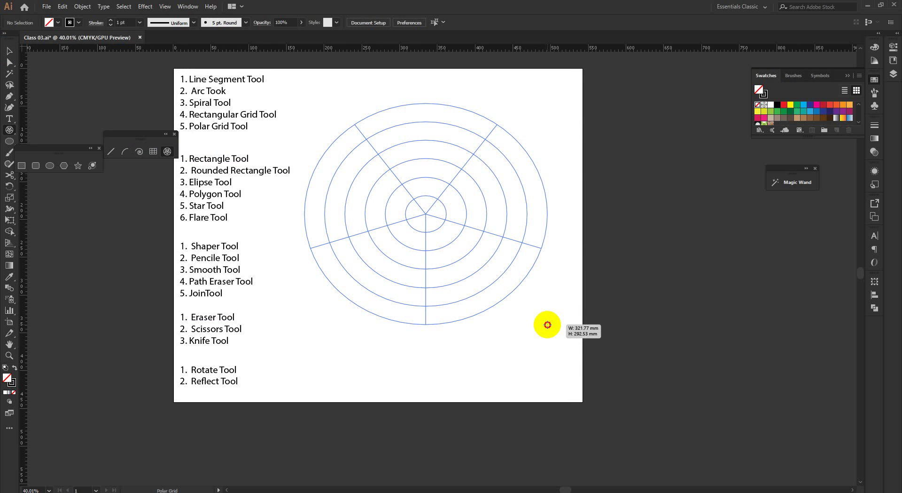
pyautogui.moveTo(547, 324); pyautogui.dragTo(543, 360)
pyautogui.press('Up')
pyautogui.press('Up')
pyautogui.press('Up')
pyautogui.press('Up')
pyautogui.press('Up')
pyautogui.press('Up')
pyautogui.press('Up')
pyautogui.press('Down')
pyautogui.press('Down')
pyautogui.press('Up')
pyautogui.press('Up')
pyautogui.press('Up')
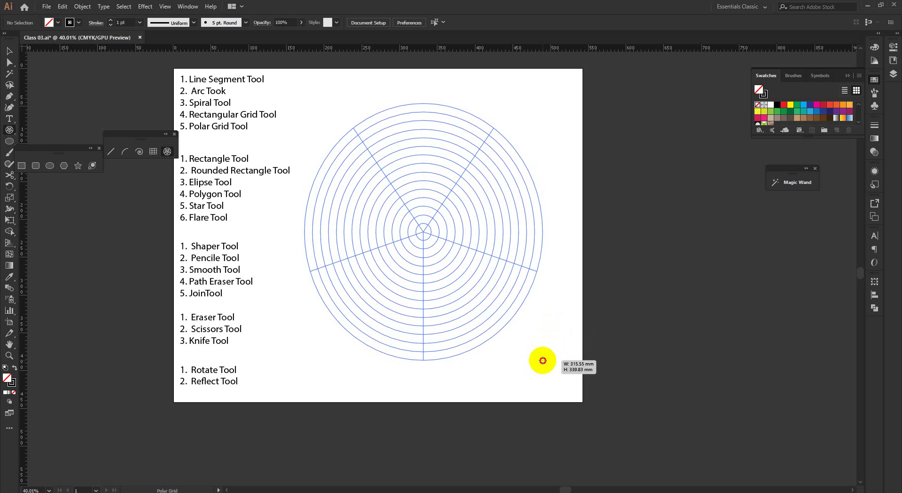
pyautogui.moveTo(543, 360); pyautogui.dragTo(547, 357)
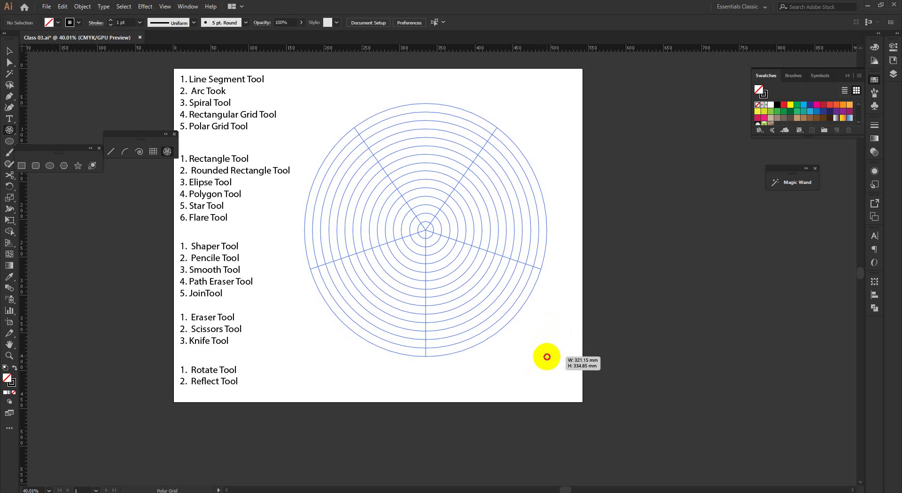
# Adjust the polar grid to 16 radial dividers while drawing, and finish it as a circle about 361 mm in diameter.
pyautogui.press('Right')
pyautogui.press('Right')
pyautogui.press('Right')
pyautogui.press('Right')
pyautogui.press('Right')
pyautogui.moveTo(547, 356)
pyautogui.mouseDown()
pyautogui.moveTo(475, 235)
pyautogui.moveTo(524, 303)
pyautogui.moveTo(479, 261)
pyautogui.moveTo(535, 346)
pyautogui.moveTo(471, 252)
pyautogui.moveTo(505, 298)
pyautogui.moveTo(435, 248)
pyautogui.moveTo(544, 384)
pyautogui.moveTo(546, 372)
pyautogui.moveTo(467, 368)
pyautogui.moveTo(509, 392)
pyautogui.moveTo(567, 388)
pyautogui.moveTo(437, 296)
pyautogui.moveTo(530, 364)
pyautogui.moveTo(515, 357)
pyautogui.moveTo(550, 366)
pyautogui.mouseUp()
pyautogui.press('Left')
pyautogui.press('Left')
pyautogui.press('Left')
pyautogui.press('Left')
pyautogui.press('Left')
pyautogui.press('Left')
pyautogui.press('Left')
pyautogui.press('Left')
pyautogui.press('Left')
pyautogui.press('Left')
pyautogui.press('Right')
pyautogui.press('Right')
pyautogui.press('Right')
pyautogui.press('Right')
pyautogui.press('Right')
pyautogui.press('Right')
pyautogui.press('Right')
pyautogui.press('Right')
pyautogui.press('Right')
pyautogui.press('Right')
pyautogui.press('Right')
pyautogui.press('Right')
pyautogui.press('Right')
pyautogui.press('Right')
pyautogui.press('Right')
pyautogui.press('Right')
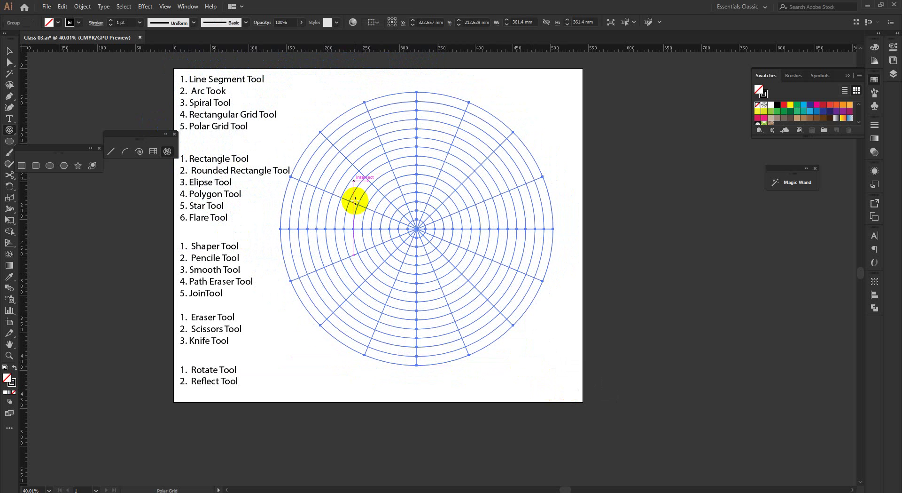
# Move the floating shape tools panel down, clear of the toolbar and line tools panel, and deselect the polar grid.
pyautogui.click(9, 50)
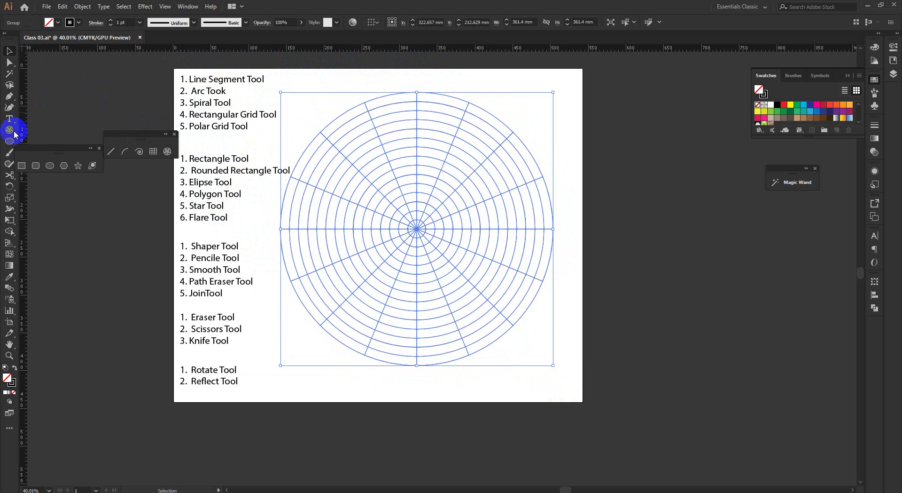
pyautogui.moveTo(63, 150); pyautogui.dragTo(105, 204)
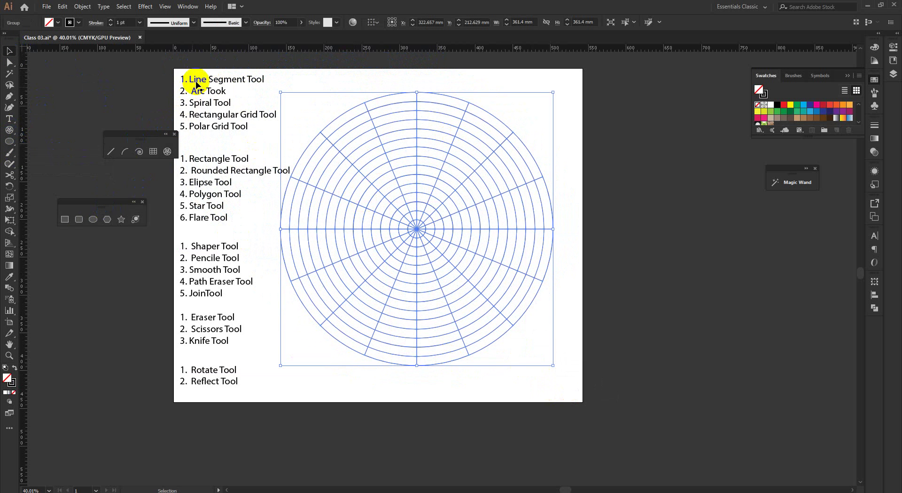
pyautogui.click(544, 150)
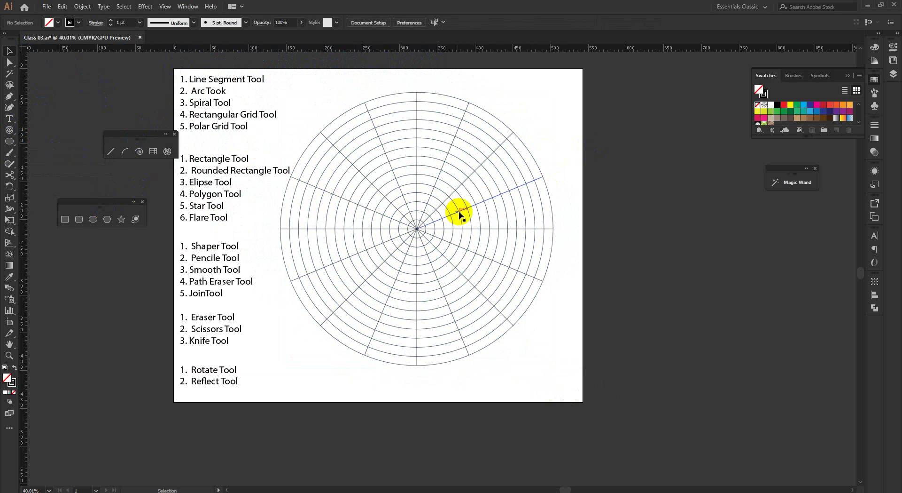
# Delete the polar grid from the artboard and open the Polar Grid Tool Options.
pyautogui.click(413, 227)
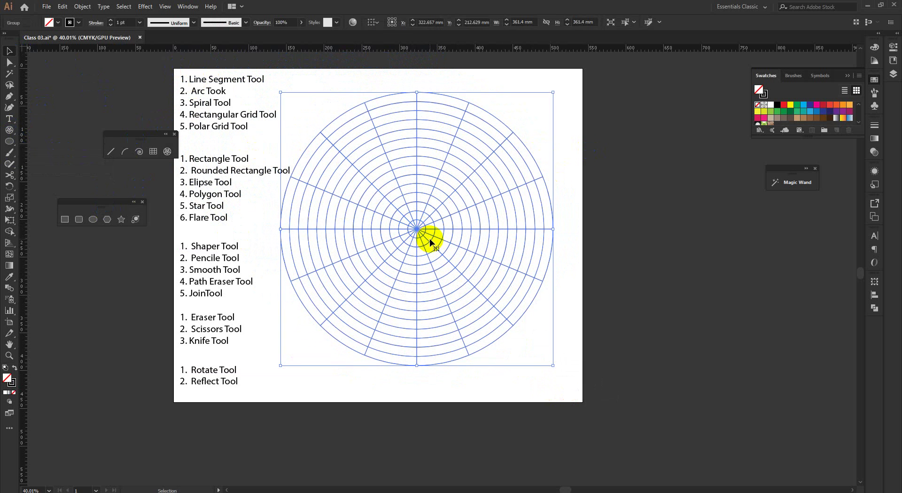
pyautogui.press('Delete')
pyautogui.click(167, 150)
pyautogui.doubleClick(168, 151)
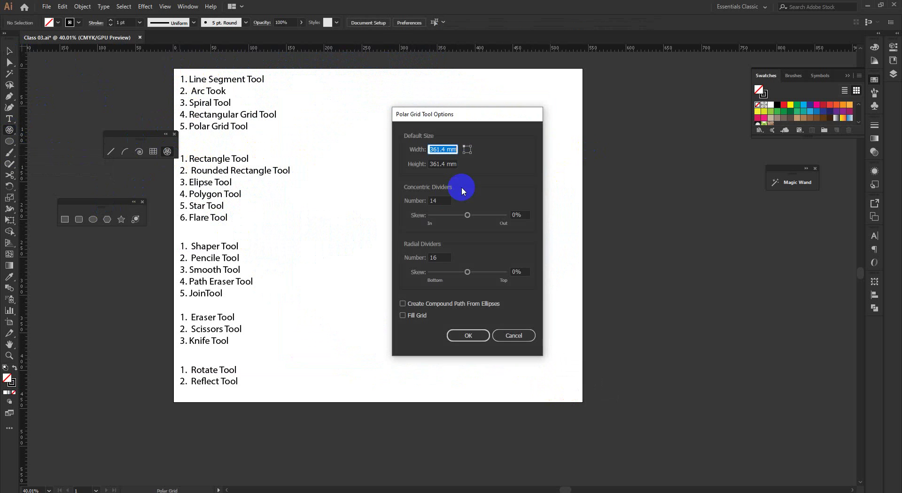
# Switch to the Google Meet call in Chrome to check on the participants, and return to Illustrator.
pyautogui.click(148, 492)
pyautogui.click(101, 459)
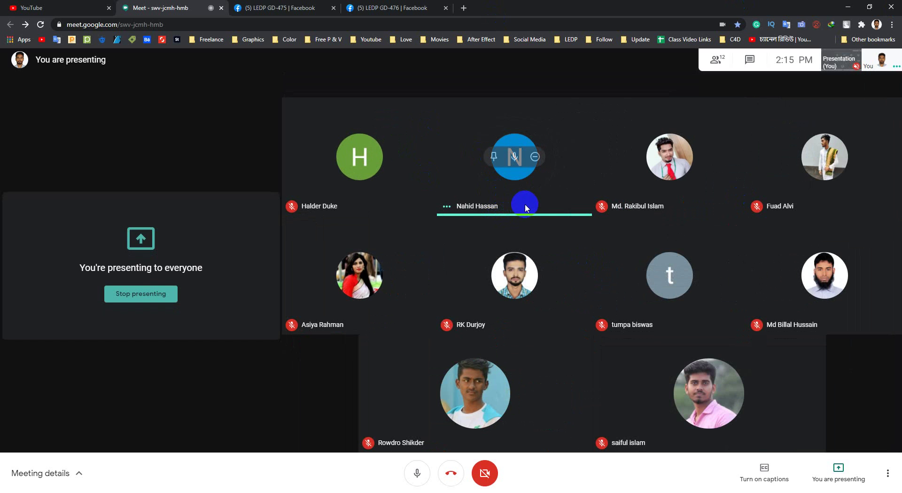
pyautogui.click(847, 5)
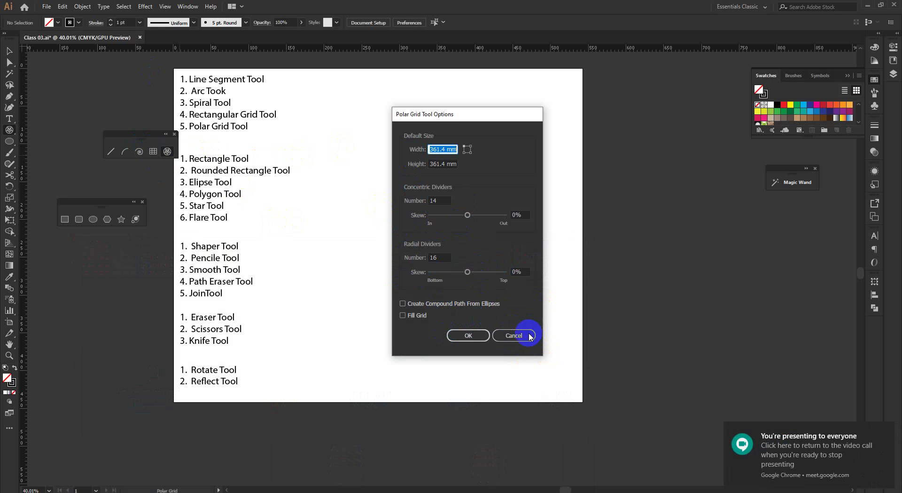
# Reopen the Polar Grid Tool Options to examine the concentric and radial divider settings, and close them without changes.
pyautogui.click(514, 336)
pyautogui.click(167, 151)
pyautogui.click(511, 248)
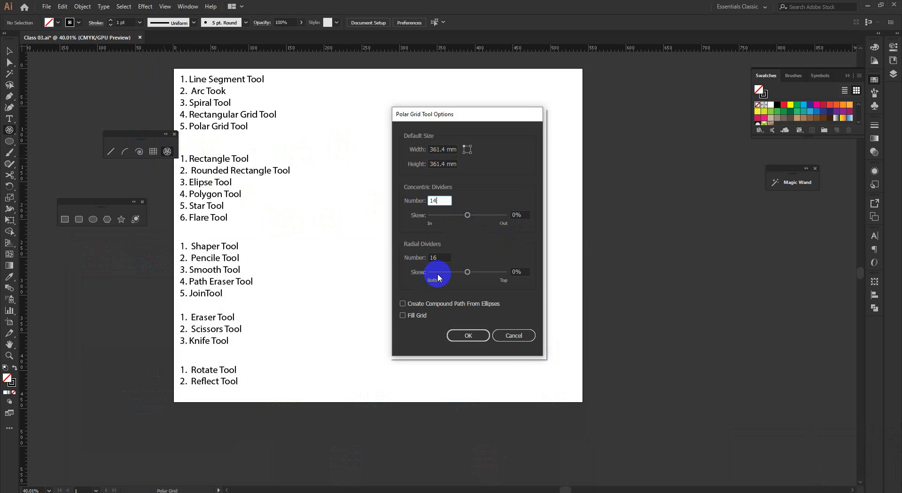
pyautogui.click(439, 200)
pyautogui.click(474, 335)
pyautogui.click(504, 337)
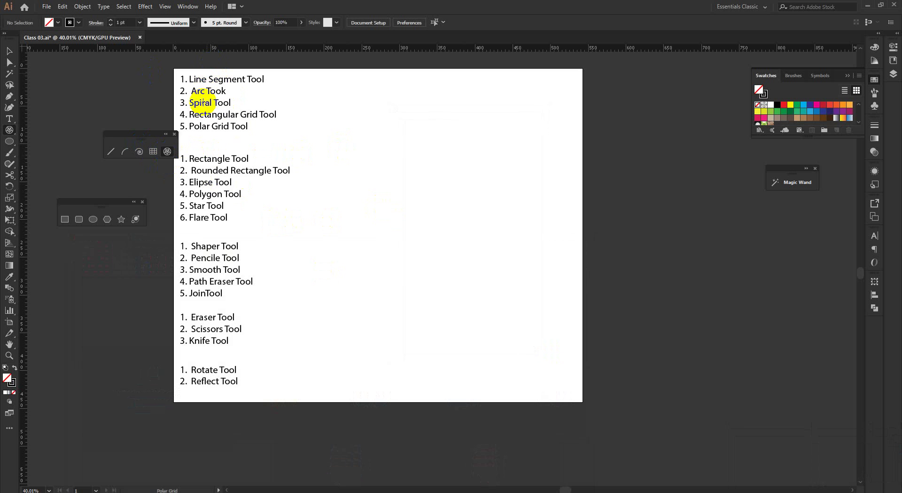
pyautogui.click(154, 152)
pyautogui.click(187, 146)
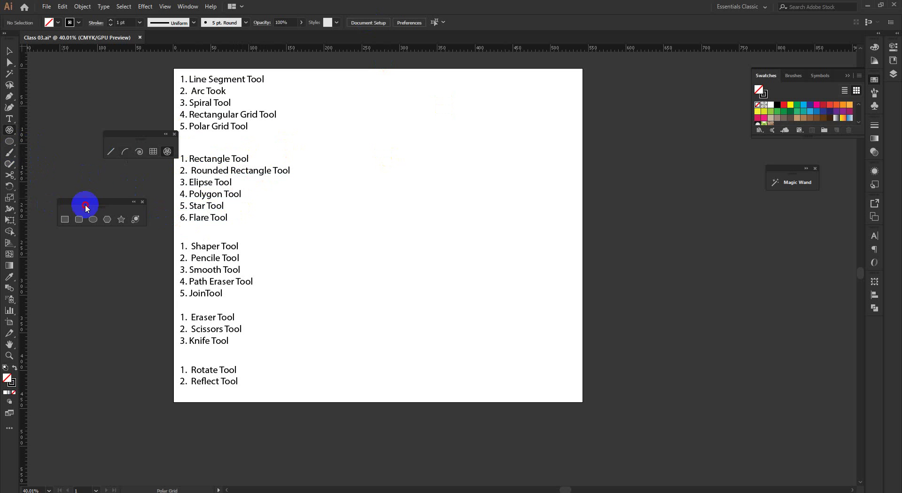
# Detach the shape tools again as a floating panel and place it below the floating line tools panel.
pyautogui.moveTo(86, 206); pyautogui.dragTo(99, 177)
pyautogui.click(156, 173)
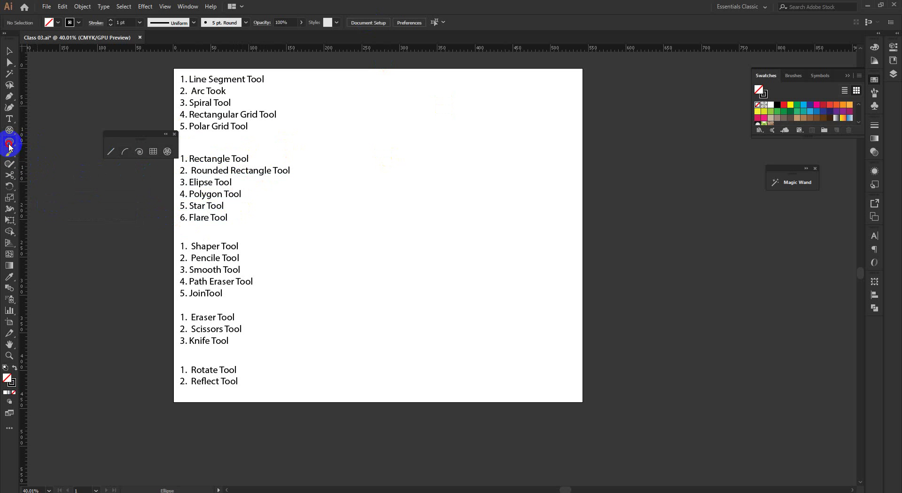
pyautogui.moveTo(9, 147); pyautogui.dragTo(138, 172)
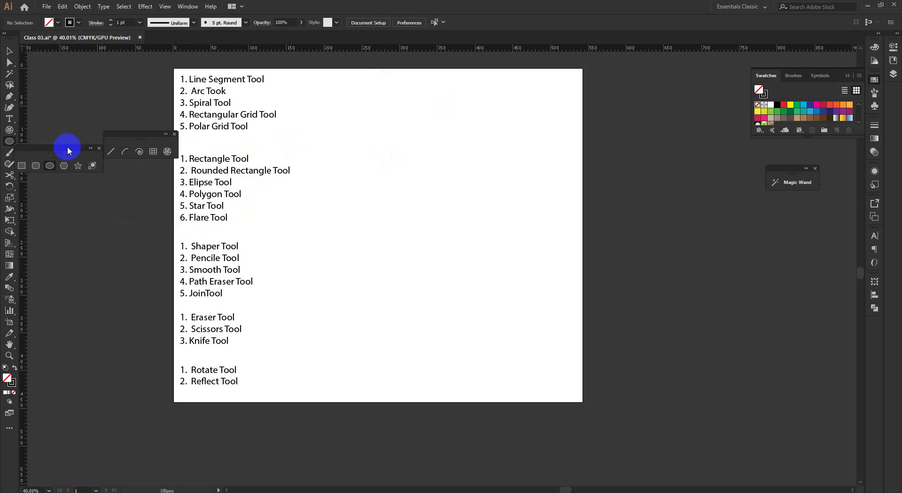
pyautogui.moveTo(67, 149); pyautogui.dragTo(111, 209)
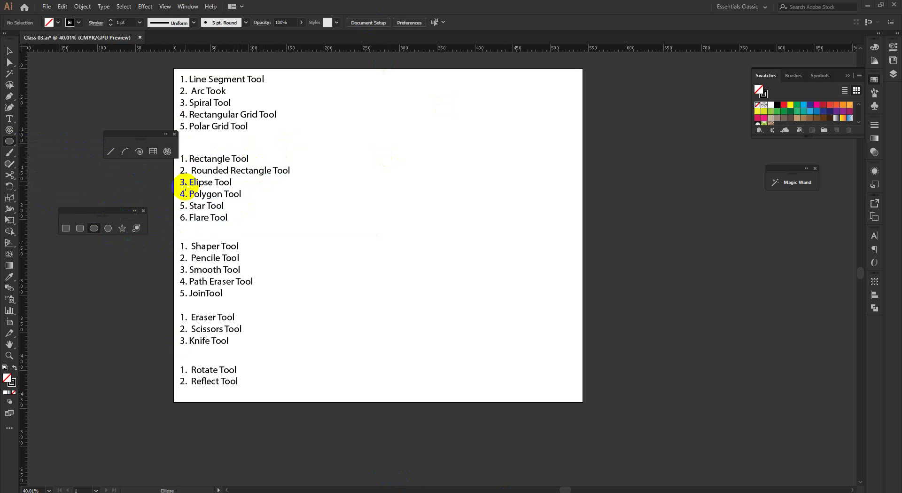
# Draw a square about 136 mm wide with the Rectangle tool beside the tool list.
pyautogui.click(66, 228)
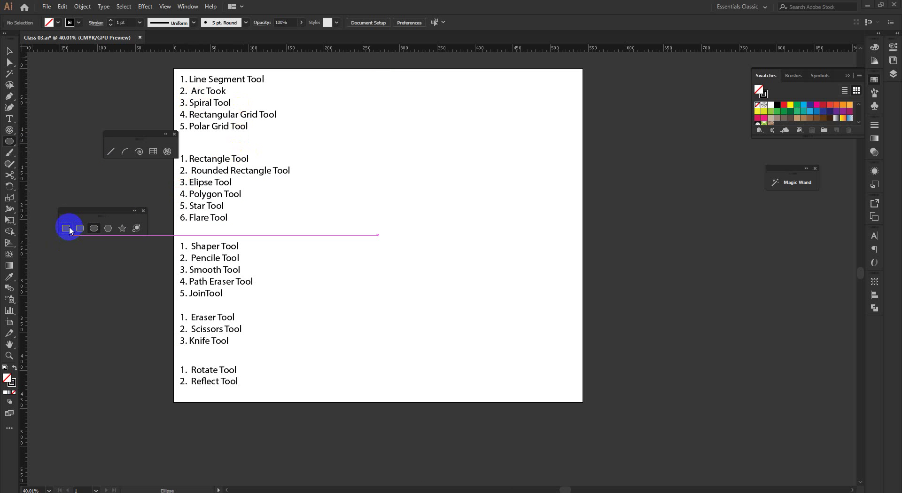
pyautogui.moveTo(350, 165); pyautogui.dragTo(538, 351)
pyautogui.moveTo(458, 273); pyautogui.dragTo(362, 215)
pyautogui.scroll(1, 343, 214)
pyautogui.click(9, 50)
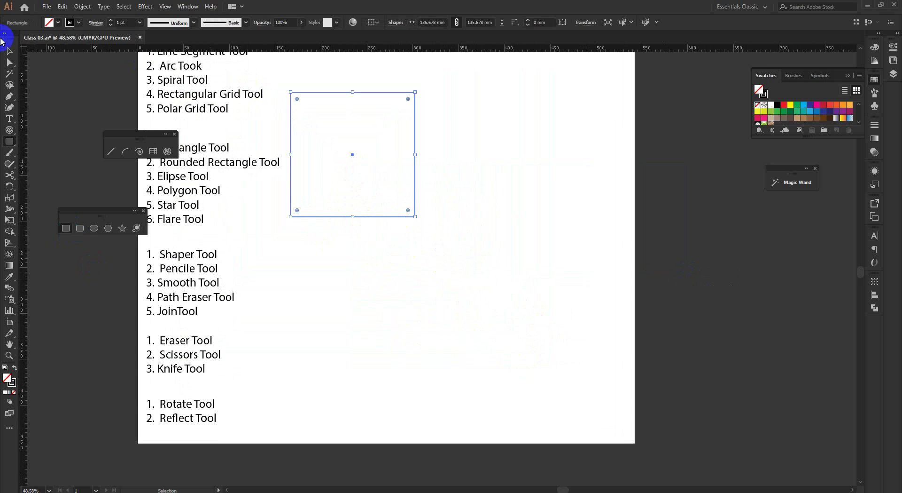
# Round all corners of the square to a radius of about 30 mm.
pyautogui.moveTo(298, 97); pyautogui.dragTo(320, 121)
pyautogui.scroll(-1, 460, 163)
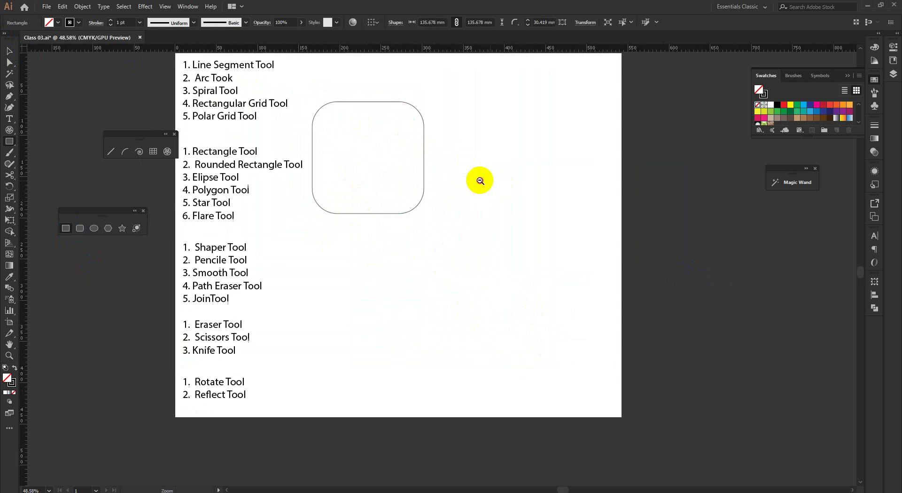
pyautogui.click(455, 228)
pyautogui.press('Escape')
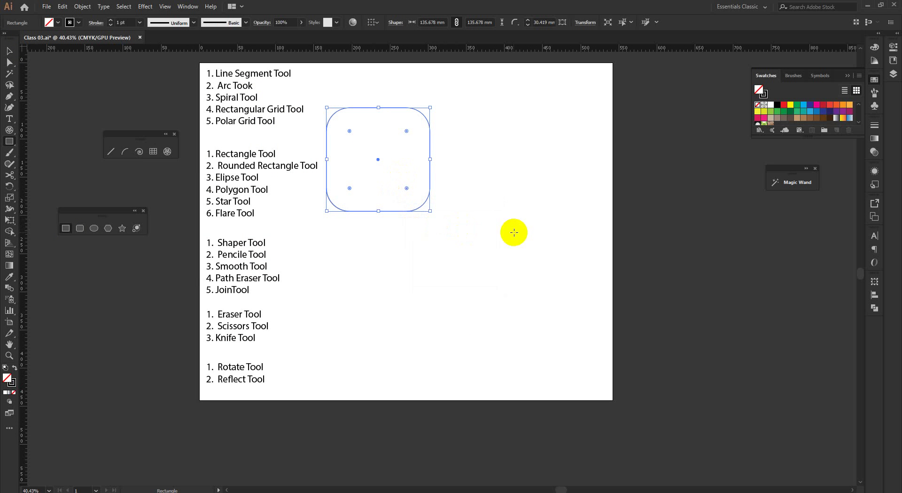
pyautogui.click(486, 246)
pyautogui.click(480, 268)
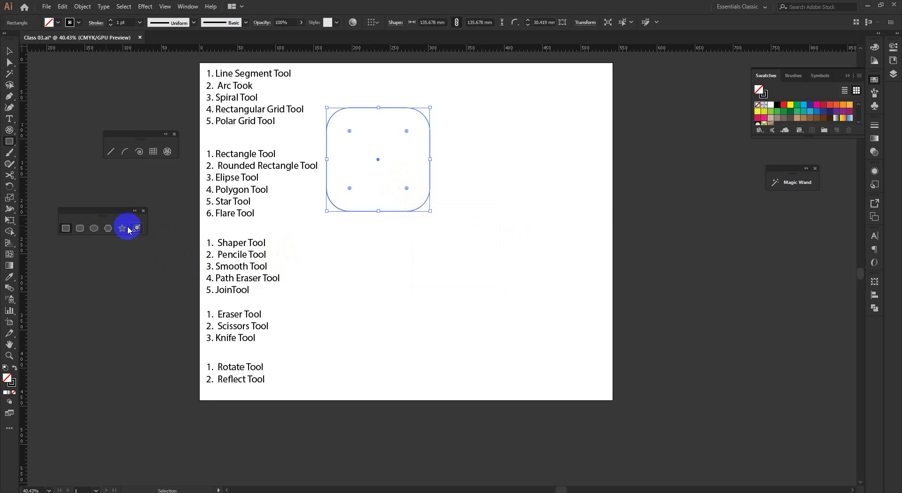
# Draw a square with small rounded corners in the lower right area of the artboard using the Rounded Rectangle tool.
pyautogui.click(81, 235)
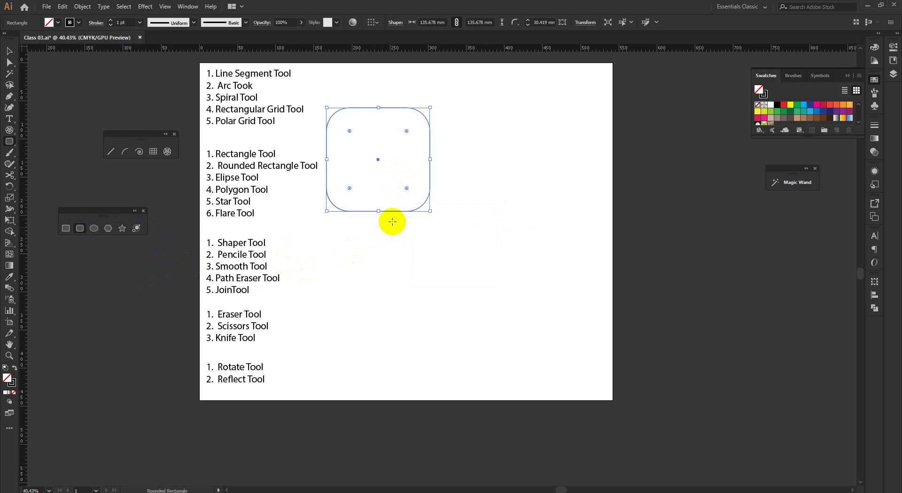
pyautogui.click(76, 233)
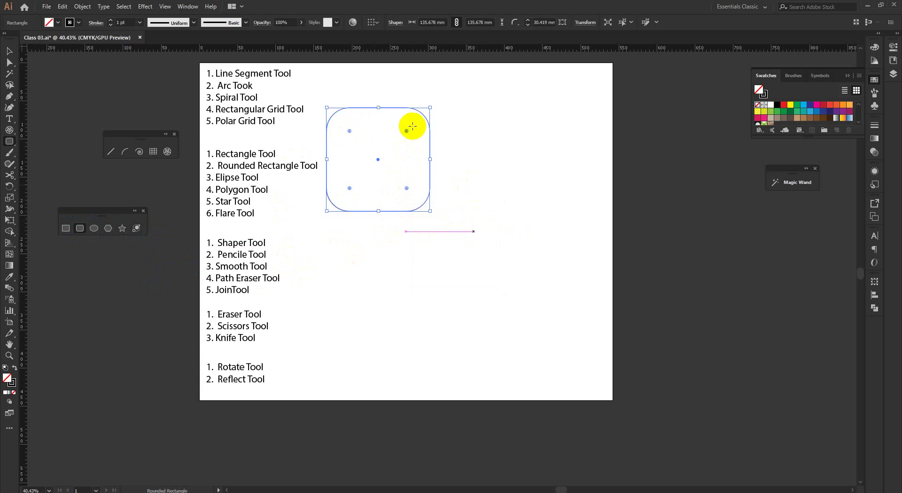
pyautogui.moveTo(478, 236); pyautogui.dragTo(588, 346)
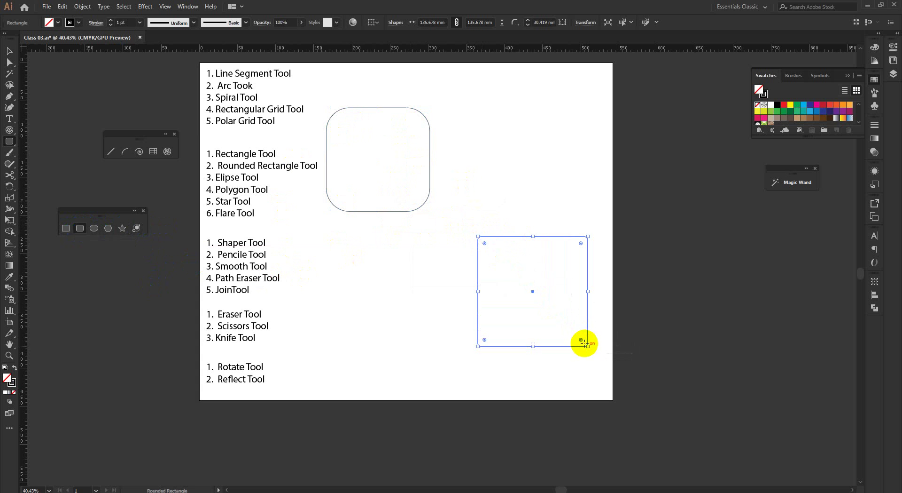
# Draw a plain square about 118 mm wide below the first shape and round its corners to about 34 mm.
pyautogui.click(69, 233)
pyautogui.moveTo(342, 277)
pyautogui.mouseDown()
pyautogui.moveTo(429, 352)
pyautogui.moveTo(432, 367)
pyautogui.mouseUp()
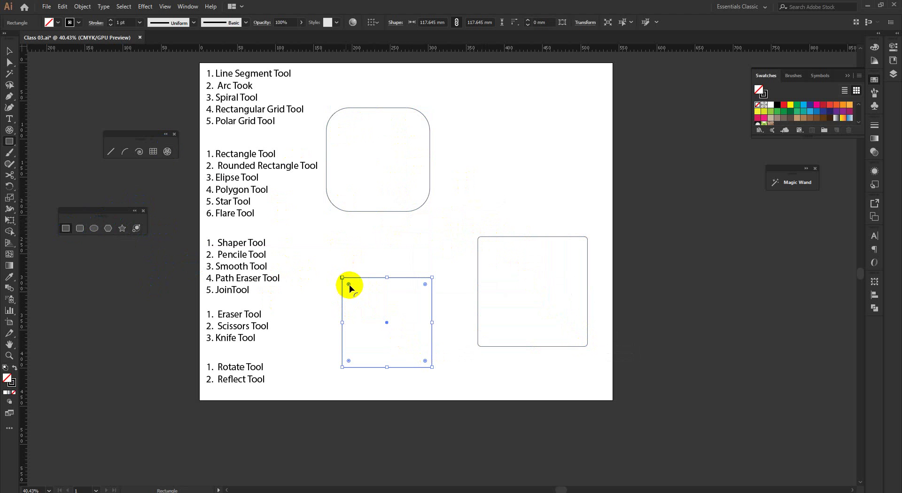
pyautogui.moveTo(348, 284); pyautogui.dragTo(369, 303)
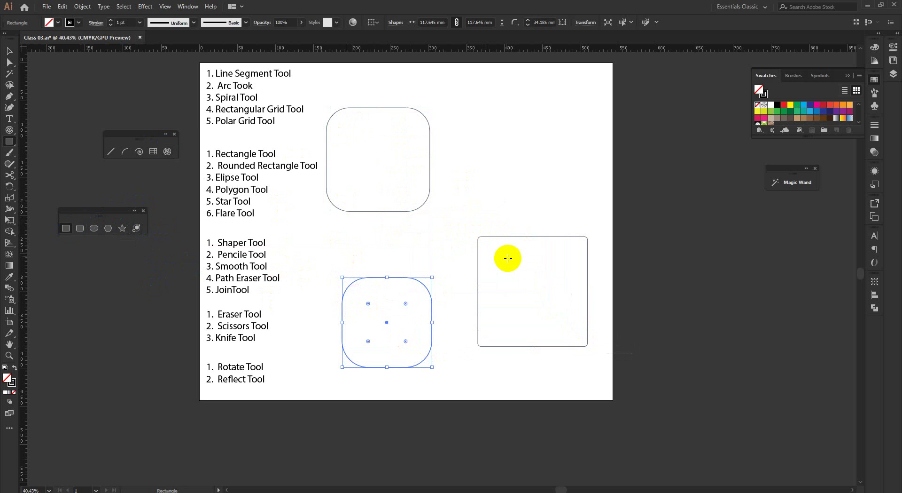
# Select the slightly rounded square at the lower right of the artboard and increase its corner rounding to resemble the other two.
pyautogui.press('v')
pyautogui.click(486, 236)
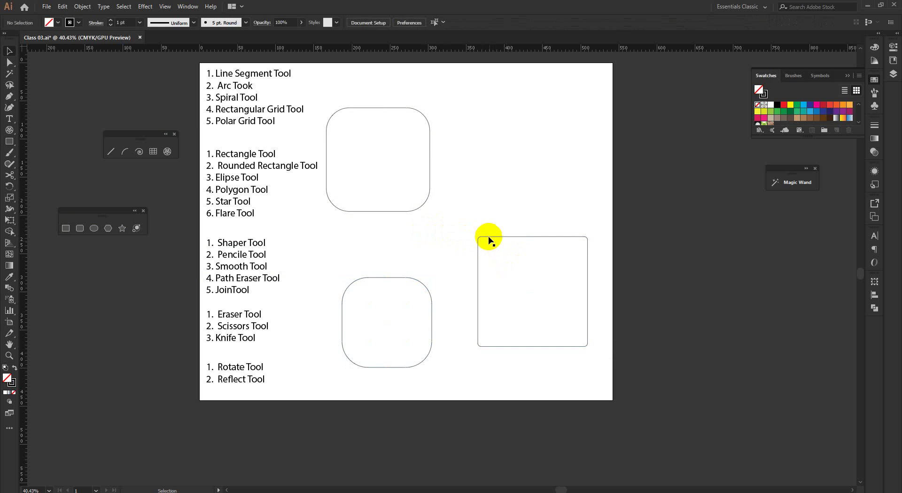
pyautogui.moveTo(483, 245); pyautogui.dragTo(515, 263)
pyautogui.click(475, 228)
# Select all three rounded squares and delete them from the artboard.
pyautogui.hotkey('ctrl', 'a')
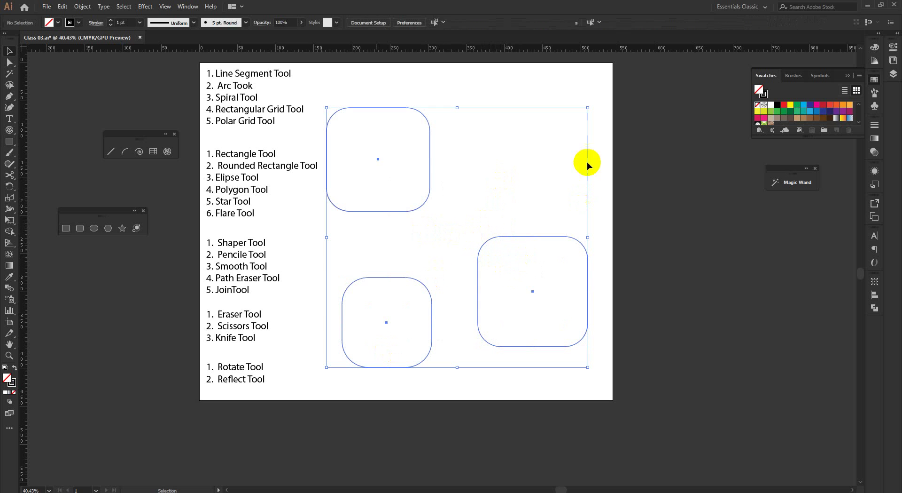
pyautogui.click(490, 210)
pyautogui.moveTo(489, 211); pyautogui.dragTo(381, 403)
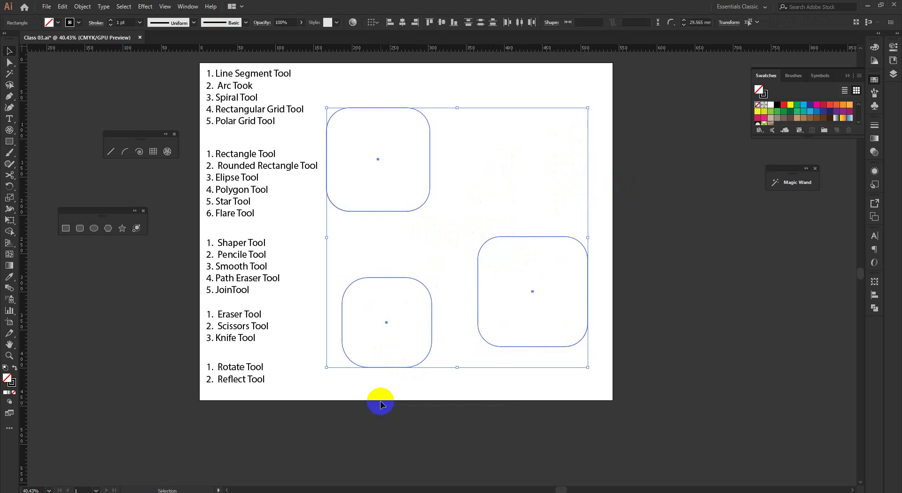
pyautogui.press('Delete')
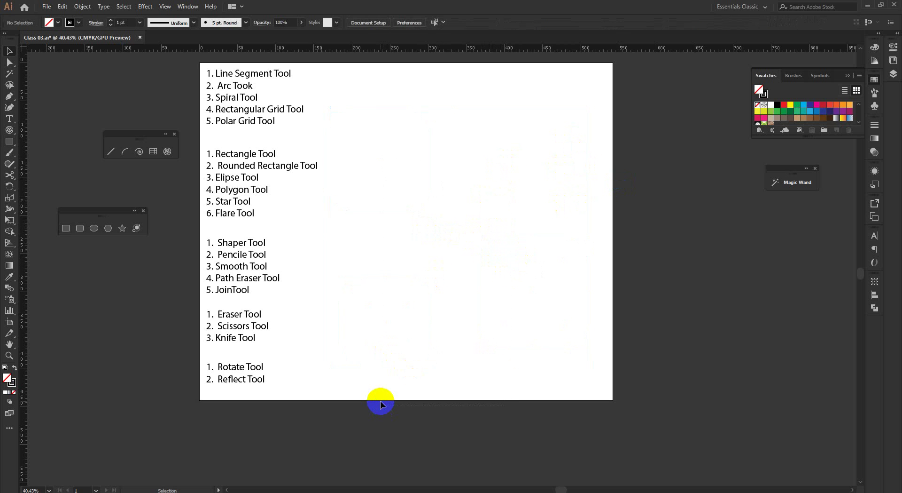
# Draw a circle about 187 mm in diameter from its center with the Ellipse tool, and delete it.
pyautogui.click(100, 230)
pyautogui.moveTo(406, 160); pyautogui.dragTo(461, 230)
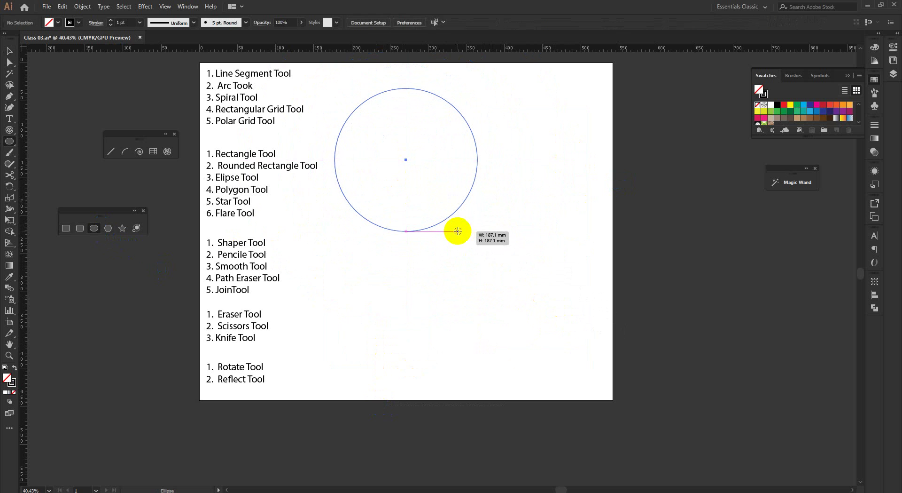
pyautogui.click(9, 51)
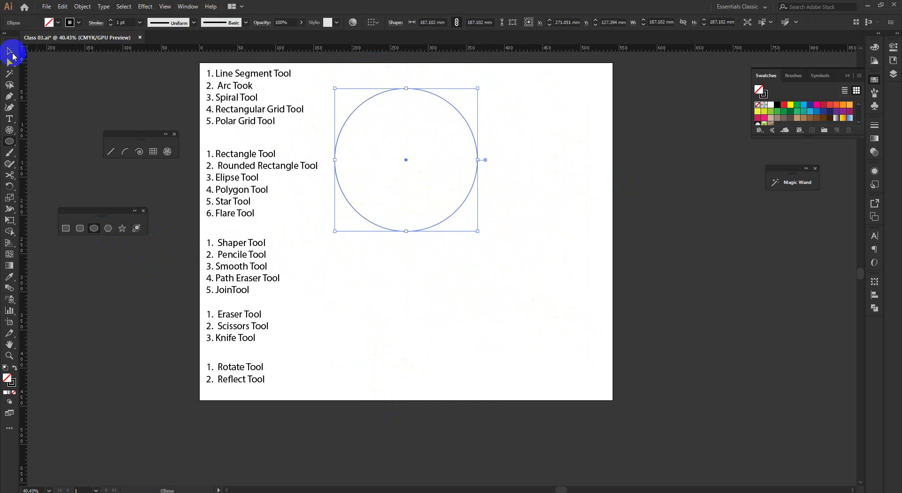
pyautogui.moveTo(473, 288); pyautogui.dragTo(379, 123)
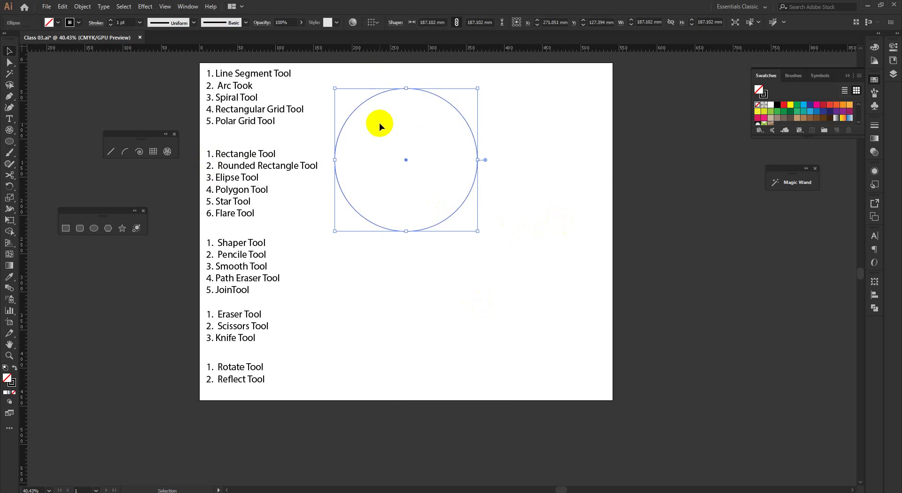
pyautogui.press('Delete')
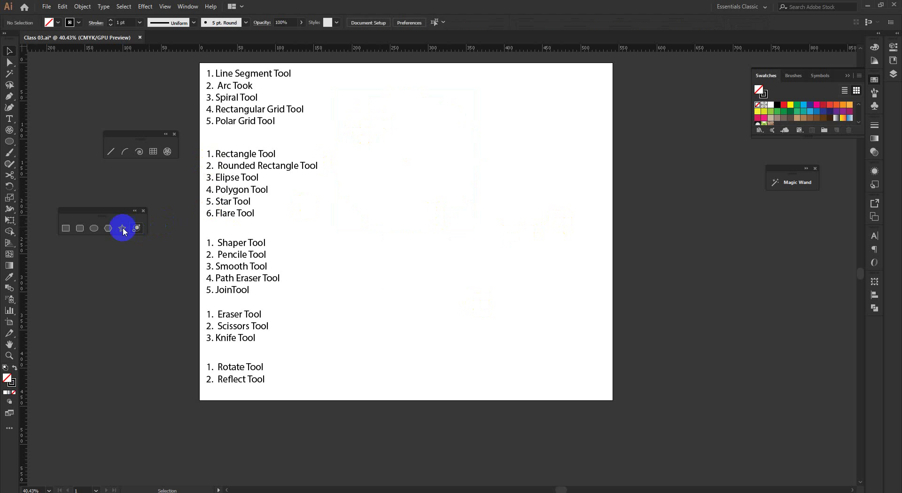
# Draw a hexagon about 203 mm wide and a smaller one about 119 mm wide below it, and delete both.
pyautogui.moveTo(389, 182); pyautogui.dragTo(468, 249)
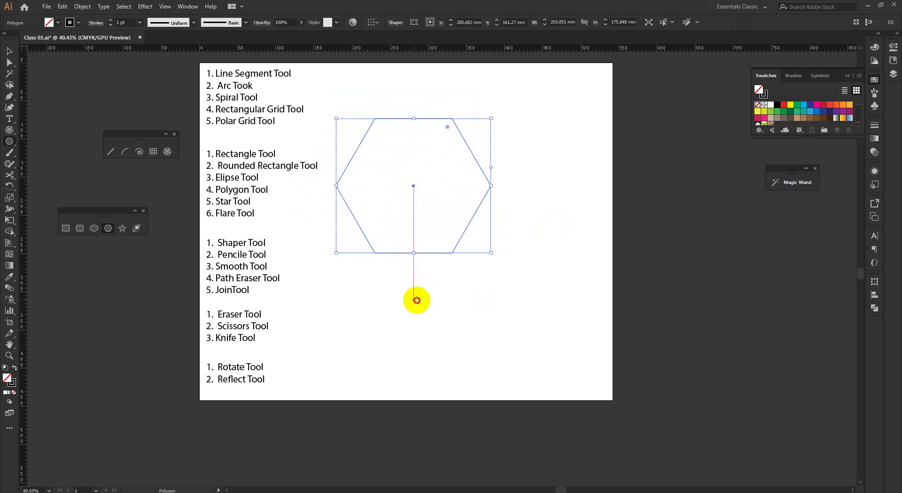
pyautogui.moveTo(413, 300); pyautogui.dragTo(459, 314)
pyautogui.click(9, 51)
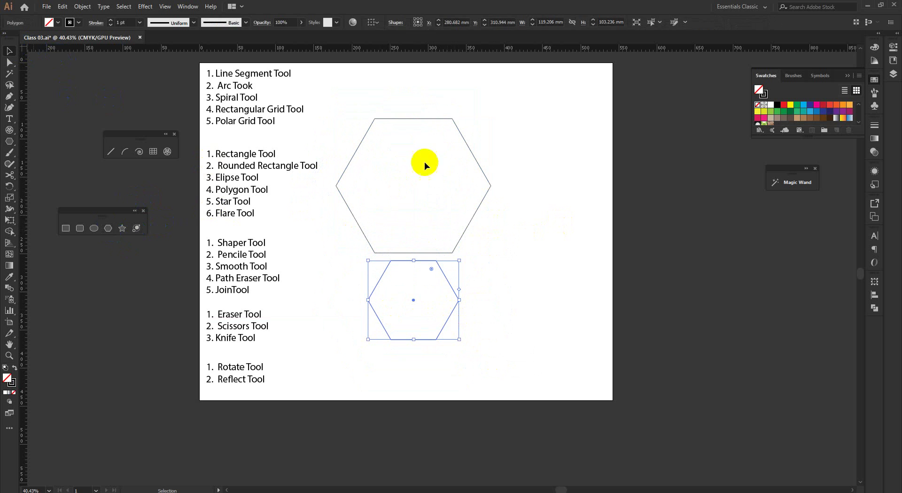
pyautogui.moveTo(496, 149); pyautogui.dragTo(357, 334)
pyautogui.press('Delete')
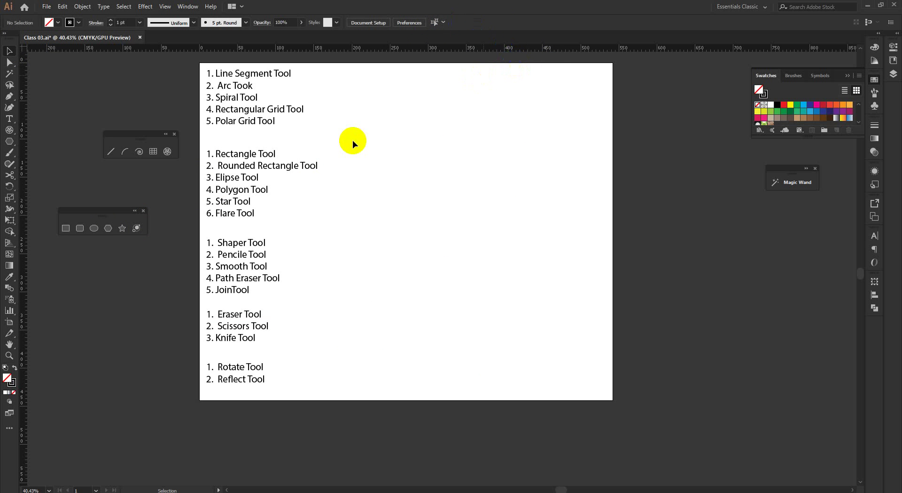
# Draw a polygon while raising and lowering its number of sides, and finish it as a tilted four-sided shape about 175 mm wide.
pyautogui.click(111, 226)
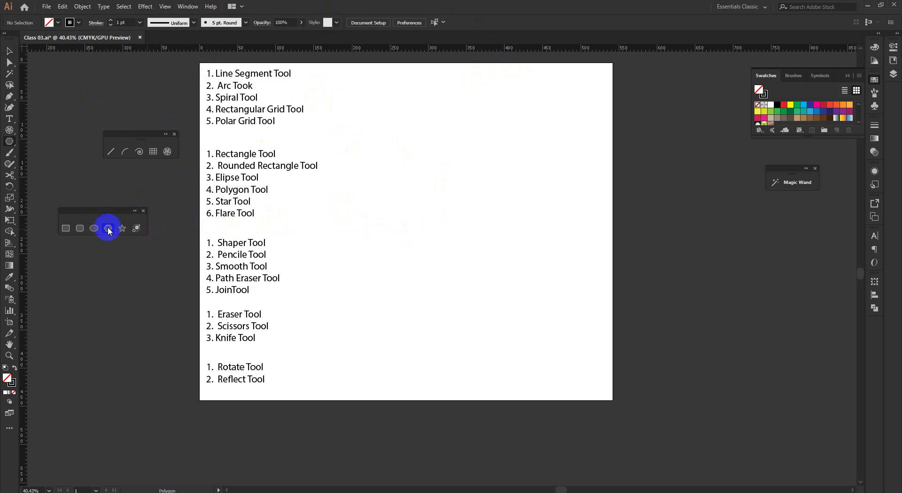
pyautogui.moveTo(435, 184)
pyautogui.mouseDown()
pyautogui.moveTo(514, 252)
pyautogui.moveTo(490, 241)
pyautogui.moveTo(458, 210)
pyautogui.moveTo(550, 265)
pyautogui.moveTo(493, 244)
pyautogui.moveTo(468, 217)
pyautogui.moveTo(489, 251)
pyautogui.mouseUp()
pyautogui.press('Up')
pyautogui.press('Up')
pyautogui.press('Up')
pyautogui.press('Up')
pyautogui.press('Up')
pyautogui.press('Up')
pyautogui.press('Up')
pyautogui.press('Up')
pyautogui.press('Up')
pyautogui.press('Up')
pyautogui.press('Down')
pyautogui.press('Down')
pyautogui.press('Down')
pyautogui.press('Down')
pyautogui.press('Down')
pyautogui.press('Down')
pyautogui.press('Down')
pyautogui.press('Down')
pyautogui.press('Down')
pyautogui.press('Down')
pyautogui.press('Down')
pyautogui.press('Down')
pyautogui.press('Down')
pyautogui.press('Up')
pyautogui.press('Down')
pyautogui.press('Up')
pyautogui.press('Up')
pyautogui.press('Up')
pyautogui.press('Down')
pyautogui.press('Up')
pyautogui.press('Up')
pyautogui.press('Down')
pyautogui.press('Down')
pyautogui.press('Down')
pyautogui.press('Down')
pyautogui.press('Up')
pyautogui.press('Up')
pyautogui.press('Up')
pyautogui.press('Up')
pyautogui.press('Up')
pyautogui.press('Up')
pyautogui.press('Up')
pyautogui.press('Up')
pyautogui.press('Up')
pyautogui.press('Up')
pyautogui.press('Up')
pyautogui.press('Up')
pyautogui.press('Up')
pyautogui.press('Up')
pyautogui.press('Up')
pyautogui.press('Up')
pyautogui.press('Up')
pyautogui.press('Up')
pyautogui.press('Down')
pyautogui.press('Down')
pyautogui.press('Down')
pyautogui.press('Down')
pyautogui.press('Down')
pyautogui.press('Down')
pyautogui.press('Down')
pyautogui.press('Down')
pyautogui.press('Down')
pyautogui.press('Down')
pyautogui.press('Down')
pyautogui.press('Down')
pyautogui.press('Down')
pyautogui.press('Down')
pyautogui.press('Down')
pyautogui.press('Down')
pyautogui.press('Down')
pyautogui.press('Down')
pyautogui.press('Up')
pyautogui.press('Down')
pyautogui.press('Up')
pyautogui.press('Down')
pyautogui.press('Up')
pyautogui.press('Up')
pyautogui.press('Up')
pyautogui.press('Down')
pyautogui.press('Down')
pyautogui.press('Down')
pyautogui.press('Up')
pyautogui.press('Down')
pyautogui.press('Up')
pyautogui.press('Up')
pyautogui.press('Down')
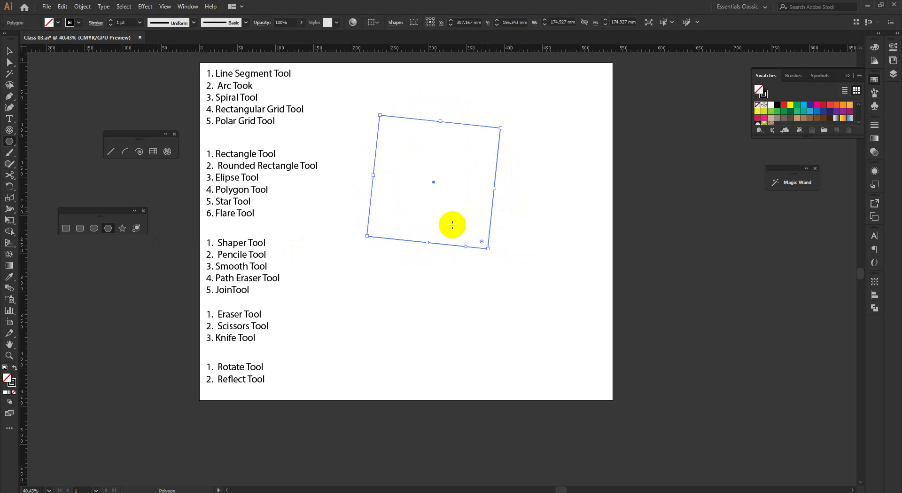
# Delete the tilted four-sided polygon from the artboard and activate the Star tool.
pyautogui.click(123, 228)
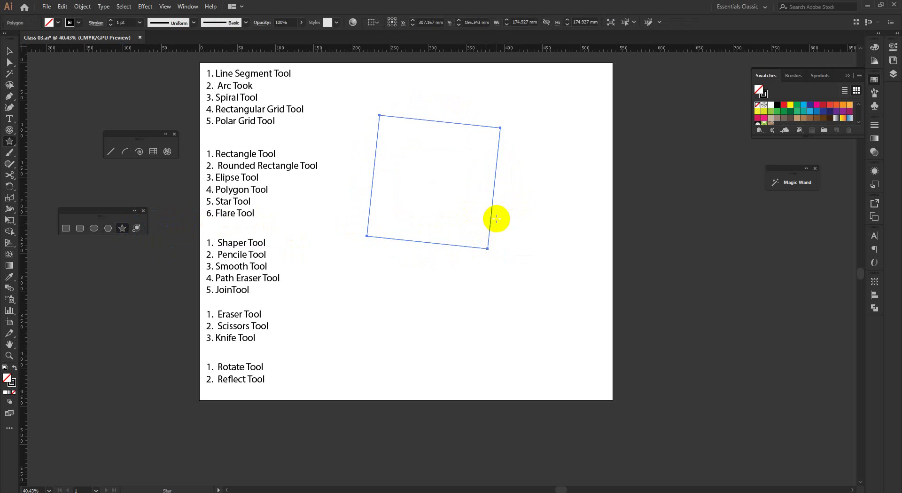
pyautogui.press('v')
pyautogui.click(469, 315)
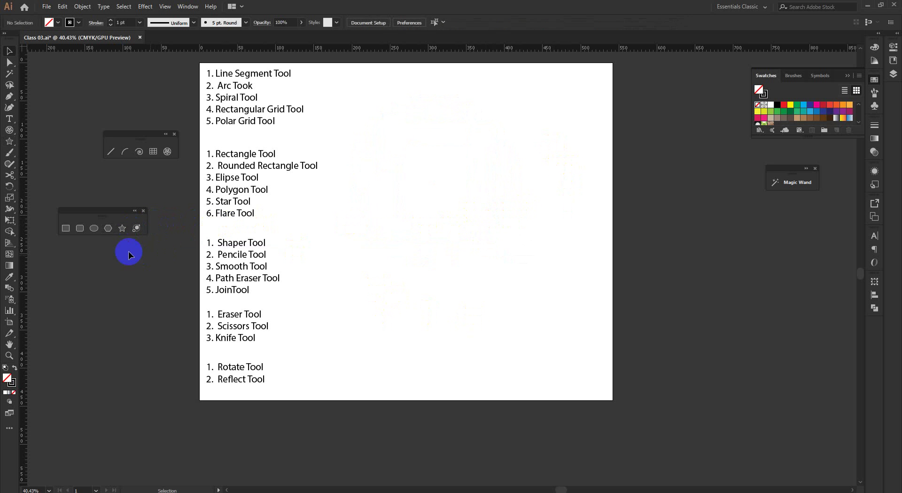
pyautogui.click(124, 232)
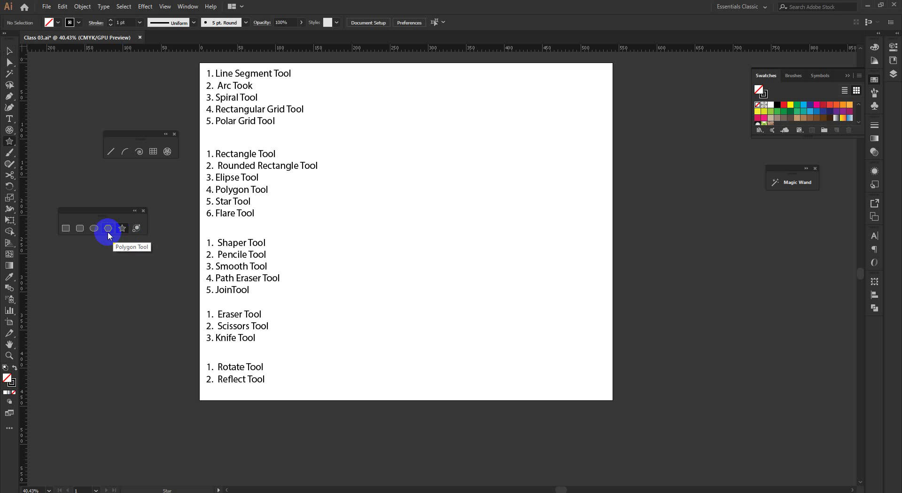
# Draw a starburst about 465 mm wide with the Star tool, varying its number of points and lengthening them into narrow spikes.
pyautogui.click(109, 230)
pyautogui.moveTo(411, 171); pyautogui.dragTo(455, 217)
pyautogui.press('Up')
pyautogui.press('Up')
pyautogui.press('Up')
pyautogui.press('Up')
pyautogui.press('Up')
pyautogui.press('Up')
pyautogui.press('Up')
pyautogui.press('Up')
pyautogui.press('Up')
pyautogui.press('Up')
pyautogui.press('Up')
pyautogui.press('Up')
pyautogui.press('Up')
pyautogui.press('Up')
pyautogui.press('Up')
pyautogui.press('Up')
pyautogui.press('Up')
pyautogui.press('Up')
pyautogui.press('Up')
pyautogui.press('Up')
pyautogui.moveTo(459, 224); pyautogui.dragTo(517, 252)
pyautogui.press('Down')
pyautogui.press('Down')
pyautogui.press('Down')
pyautogui.press('Down')
pyautogui.press('Down')
pyautogui.press('Down')
pyautogui.press('Down')
pyautogui.press('Down')
pyautogui.press('Down')
pyautogui.press('Down')
pyautogui.press('Down')
pyautogui.press('Down')
pyautogui.press('Down')
pyautogui.press('Down')
pyautogui.press('Down')
pyautogui.press('Down')
pyautogui.press('Down')
pyautogui.press('Down')
pyautogui.press('Down')
pyautogui.press('Down')
pyautogui.press('Up')
pyautogui.press('Up')
pyautogui.press('Up')
pyautogui.press('Down')
pyautogui.press('Down')
pyautogui.press('Down')
pyautogui.press('Up')
pyautogui.press('Up')
pyautogui.press('Up')
pyautogui.press('Up')
pyautogui.press('Up')
pyautogui.press('Up')
pyautogui.press('Up')
pyautogui.press('Up')
pyautogui.press('Up')
pyautogui.press('Up')
pyautogui.press('Up')
pyautogui.press('Up')
pyautogui.press('Up')
pyautogui.press('Up')
pyautogui.press('Up')
pyautogui.press('Up')
pyautogui.press('Up')
pyautogui.press('Up')
pyautogui.press('Up')
pyautogui.press('Up')
pyautogui.hotkey('ctrl', 'alt', 'space')
pyautogui.keyDown('alt'); pyautogui.click(517, 253); pyautogui.keyUp('alt')
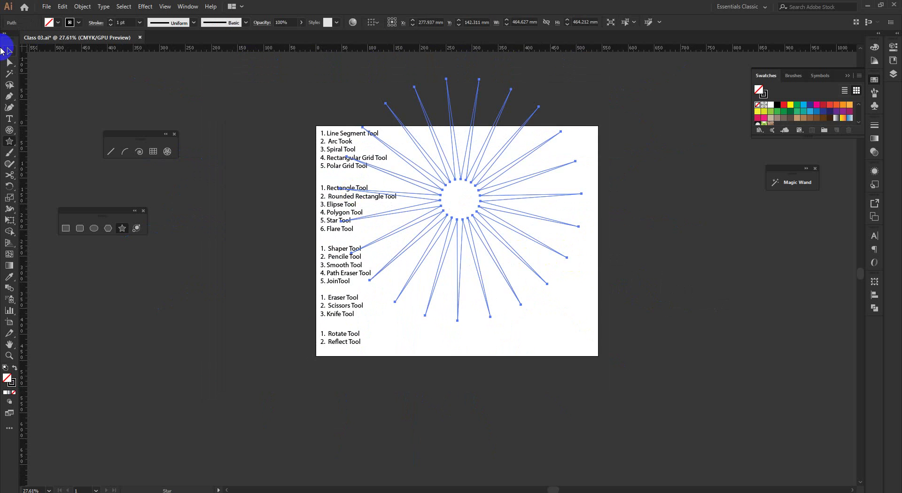
# Select the large starburst and apply the default white fill and black stroke.
pyautogui.click(8, 51)
pyautogui.click(517, 168)
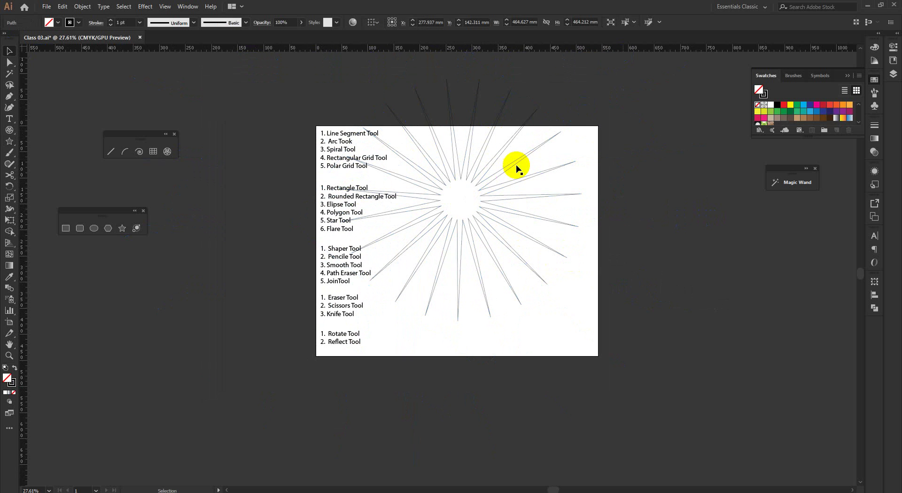
pyautogui.click(485, 187)
pyautogui.press('d')
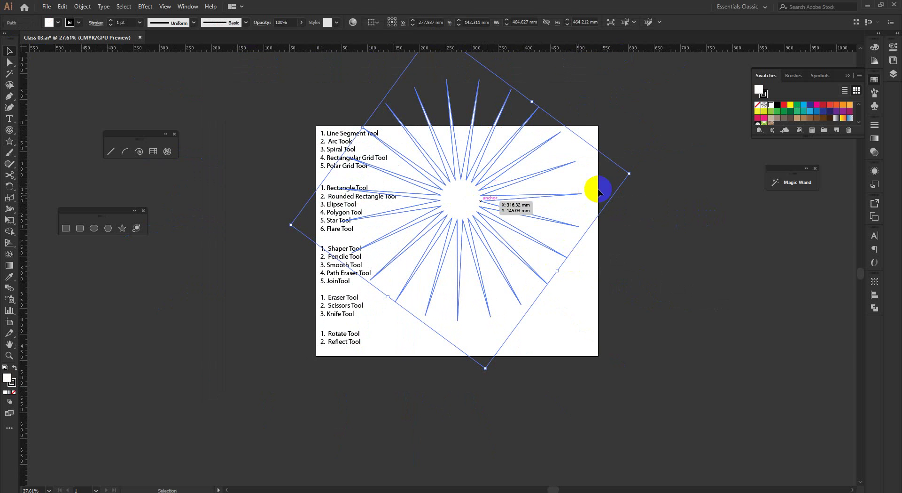
# Move the large starburst off the artboard, to the right of it, and deselect it.
pyautogui.moveTo(459, 202); pyautogui.dragTo(740, 237)
pyautogui.moveTo(560, 215); pyautogui.dragTo(522, 216)
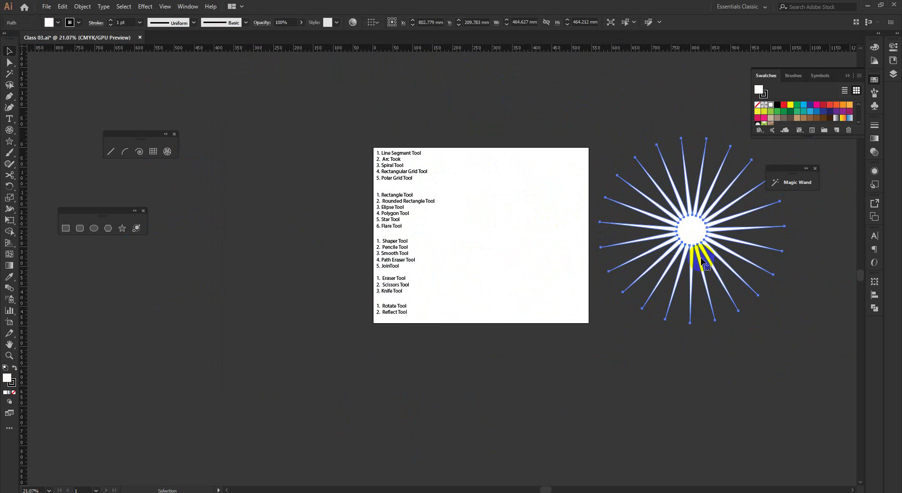
pyautogui.click(725, 332)
pyautogui.moveTo(676, 212); pyautogui.dragTo(560, 244)
pyautogui.moveTo(385, 242); pyautogui.dragTo(413, 234)
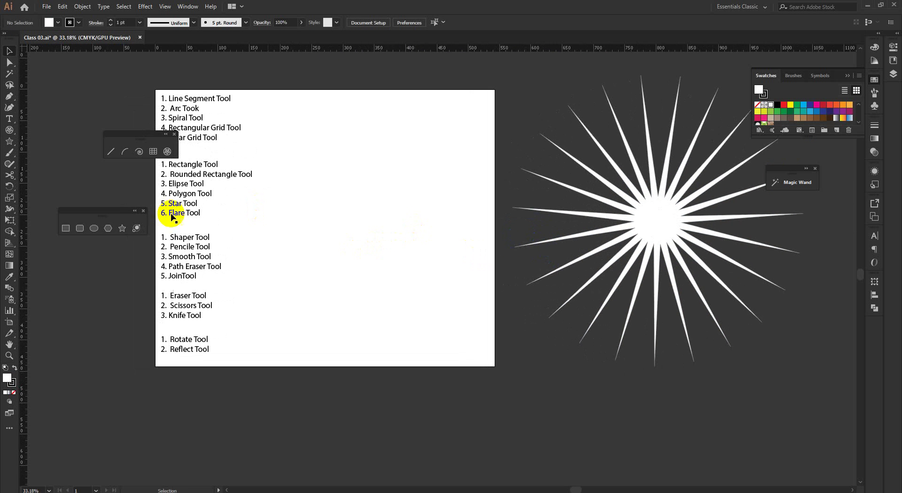
# Draw a second starburst about 277 mm wide from its center on the artboard, beside the tool lists.
pyautogui.click(122, 228)
pyautogui.moveTo(324, 197); pyautogui.dragTo(389, 256)
# Switch to the Google Meet call in Chrome, admit the waiting participant, and return to Illustrator.
pyautogui.moveTo(152, 492)
pyautogui.click(123, 463)
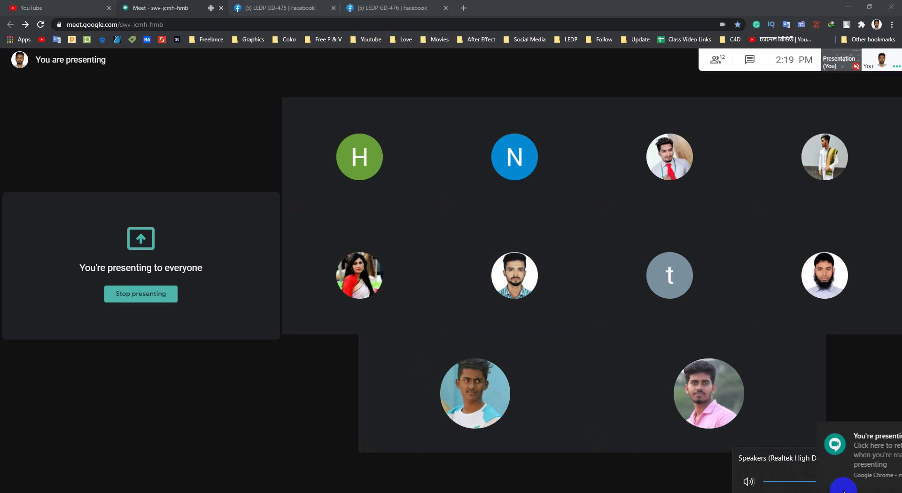
pyautogui.click(880, 431)
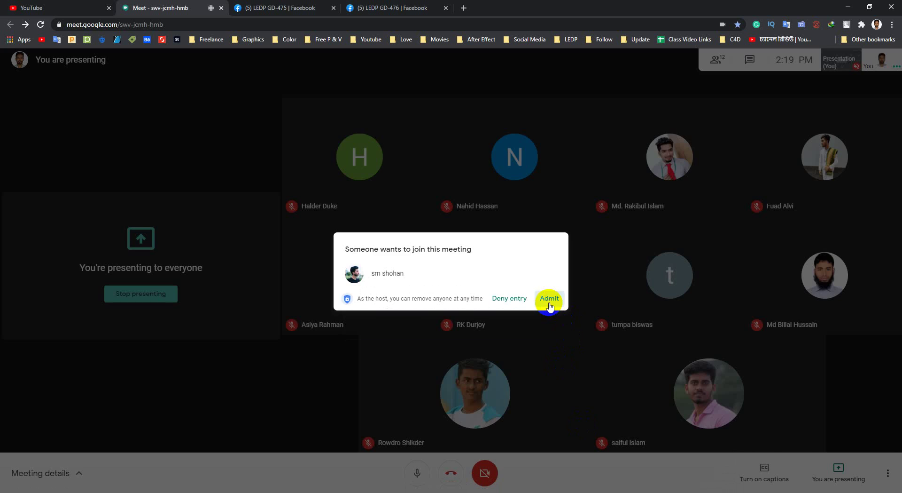
pyautogui.click(549, 299)
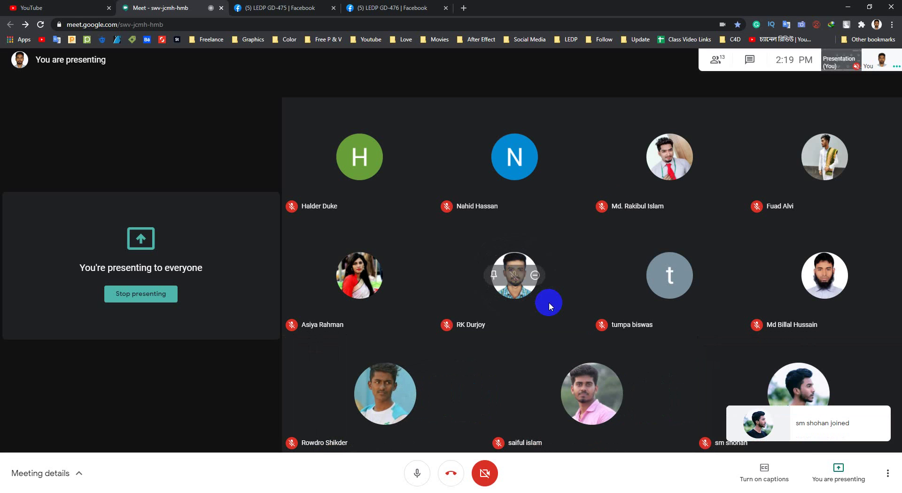
pyautogui.click(849, 5)
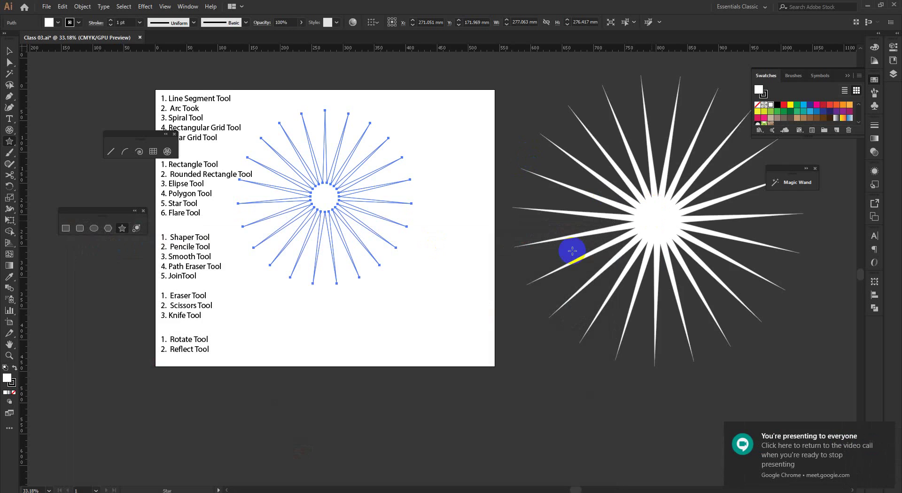
# Draw a smaller starburst about 125 mm wide in the artboard's lower right area and select it.
pyautogui.moveTo(356, 231)
pyautogui.mouseDown()
pyautogui.moveTo(504, 300)
pyautogui.moveTo(436, 363)
pyautogui.moveTo(478, 376)
pyautogui.mouseUp()
pyautogui.moveTo(407, 356); pyautogui.dragTo(520, 304)
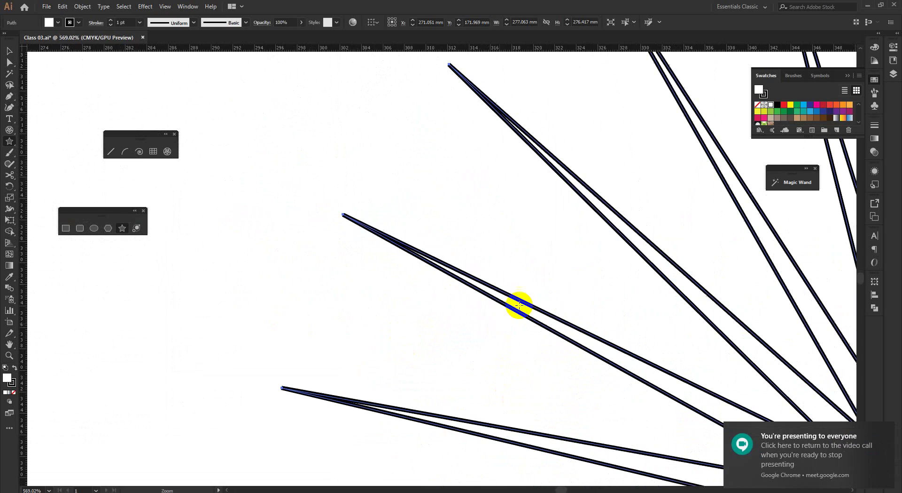
pyautogui.moveTo(505, 266); pyautogui.dragTo(347, 339)
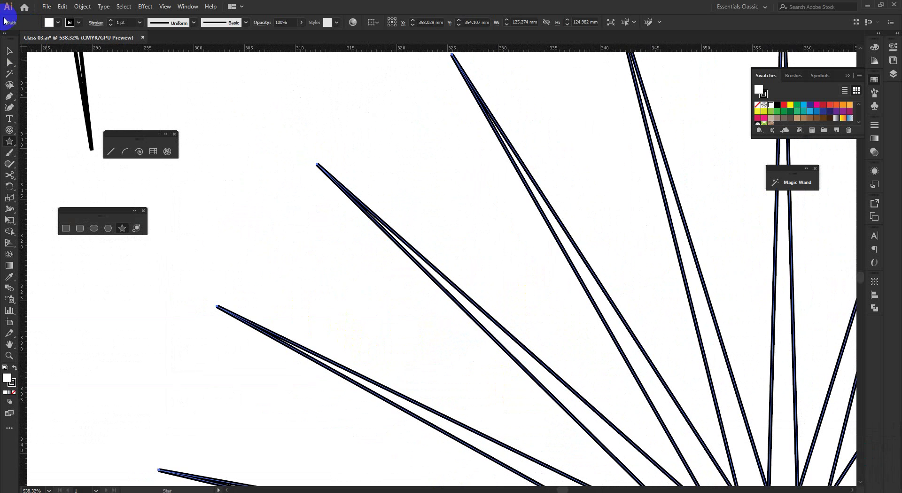
pyautogui.click(8, 51)
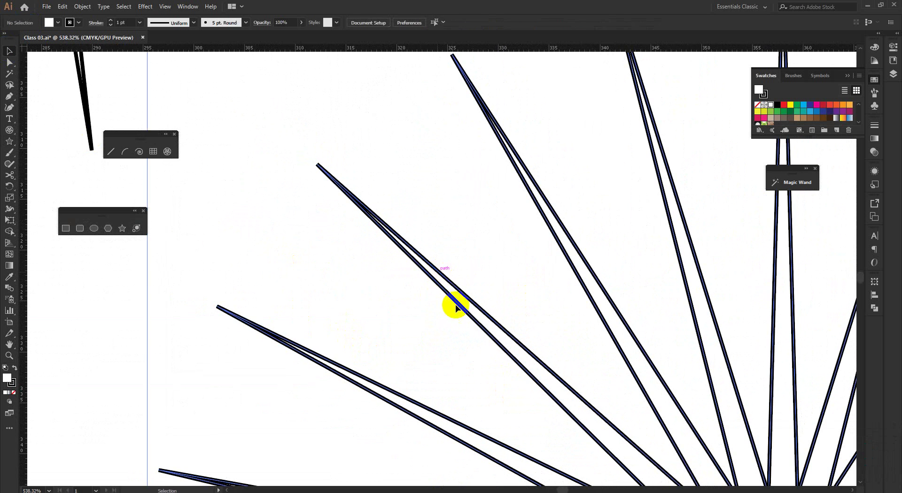
pyautogui.scroll(-3, 446, 330)
pyautogui.moveTo(432, 303); pyautogui.dragTo(451, 326)
pyautogui.moveTo(451, 325); pyautogui.dragTo(387, 282)
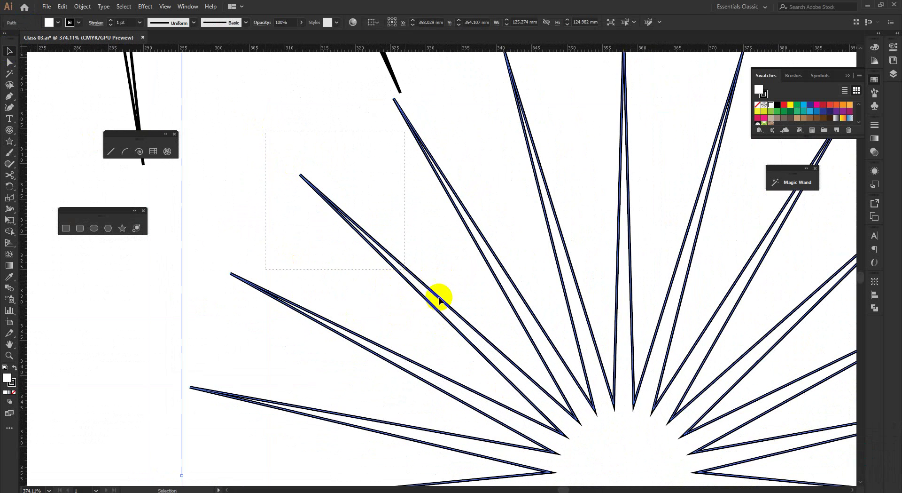
pyautogui.moveTo(508, 315); pyautogui.dragTo(392, 296)
pyautogui.click(391, 299)
pyautogui.scroll(-4, 479, 311)
# Draw an eight-pointed star about 48 mm wide below the middle starburst, lowering the number of points while drawing.
pyautogui.click(94, 228)
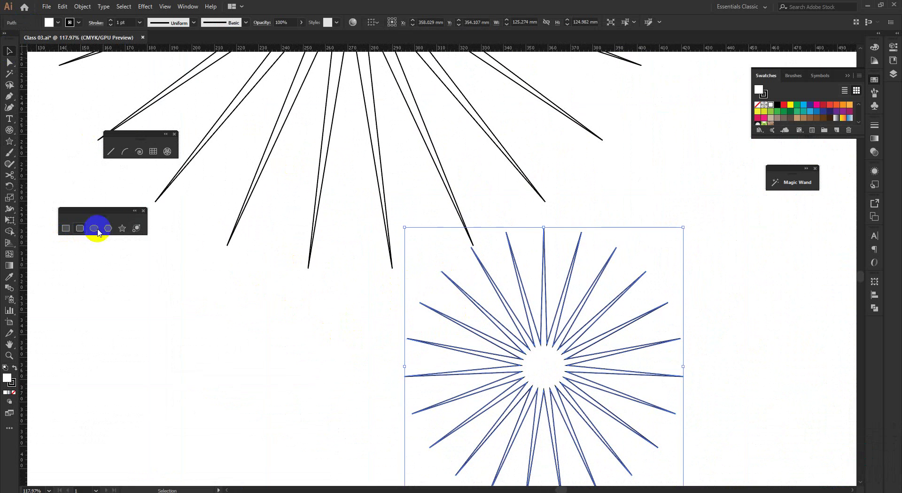
pyautogui.click(123, 228)
pyautogui.moveTo(166, 352); pyautogui.dragTo(216, 377)
pyautogui.press('Down')
pyautogui.press('Down')
pyautogui.press('Down')
pyautogui.press('Down')
pyautogui.press('Down')
pyautogui.press('Down')
pyautogui.press('Down')
pyautogui.press('Down')
pyautogui.press('Down')
pyautogui.press('Down')
pyautogui.press('Down')
pyautogui.press('Down')
pyautogui.press('Down')
pyautogui.press('Down')
pyautogui.press('Down')
pyautogui.press('Down')
pyautogui.click(231, 382)
# Round all corners of the eight-pointed star with the Direct Selection tool and deselect it.
pyautogui.click(13, 52)
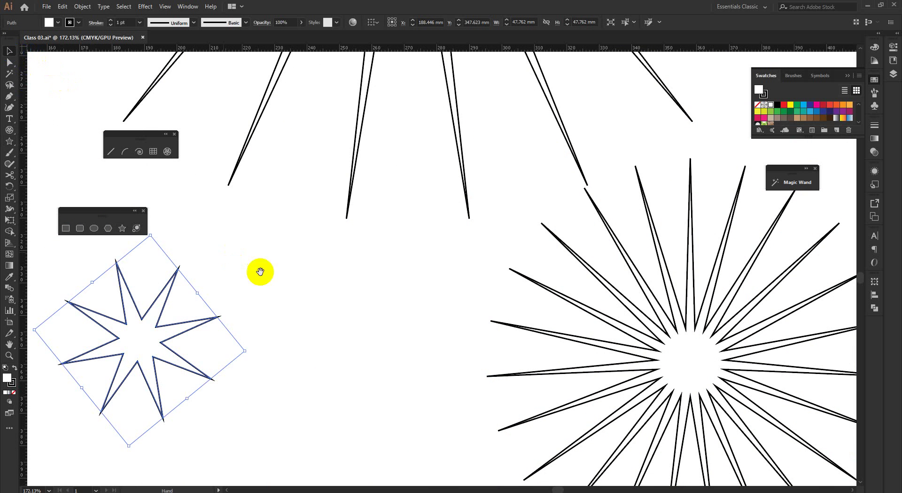
pyautogui.moveTo(260, 272); pyautogui.dragTo(424, 235)
pyautogui.click(425, 245)
pyautogui.moveTo(199, 225); pyautogui.dragTo(422, 400)
pyautogui.moveTo(283, 275); pyautogui.dragTo(465, 399)
pyautogui.click(9, 62)
pyautogui.moveTo(347, 195); pyautogui.dragTo(320, 194)
pyautogui.moveTo(293, 198); pyautogui.dragTo(367, 210)
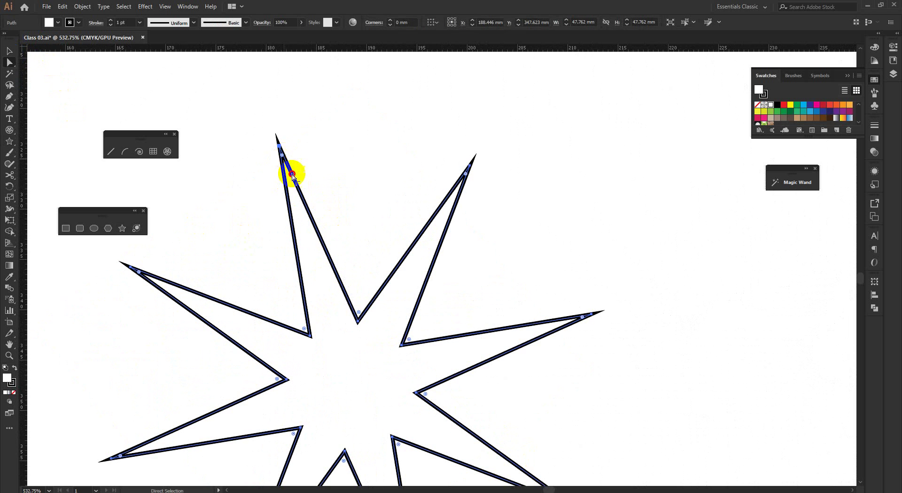
pyautogui.moveTo(292, 174); pyautogui.dragTo(314, 213)
pyautogui.click(348, 168)
pyautogui.moveTo(450, 217); pyautogui.dragTo(341, 227)
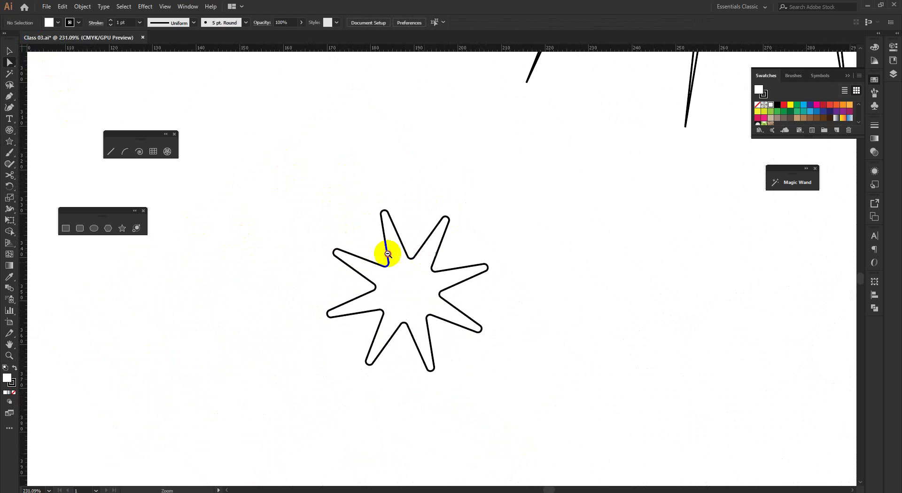
# Delete the 125 mm starburst from the artboard's lower right area.
pyautogui.scroll(-6, 411, 284)
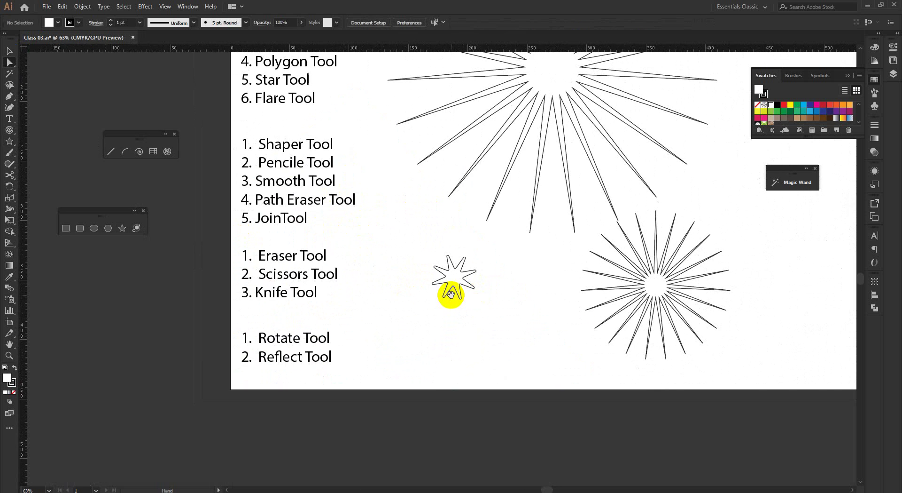
pyautogui.moveTo(451, 294); pyautogui.dragTo(475, 297)
pyautogui.moveTo(496, 296); pyautogui.dragTo(423, 297)
pyautogui.moveTo(579, 295); pyautogui.dragTo(468, 295)
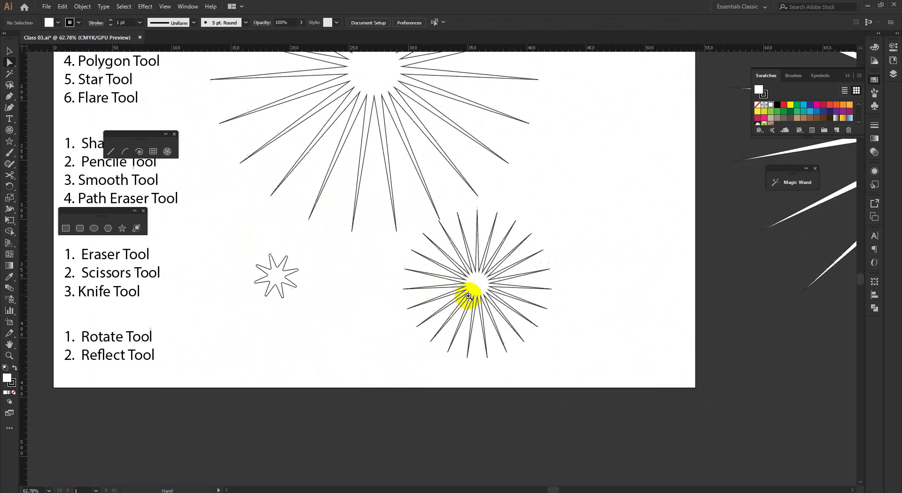
pyautogui.scroll(-3, 468, 296)
pyautogui.click(494, 280)
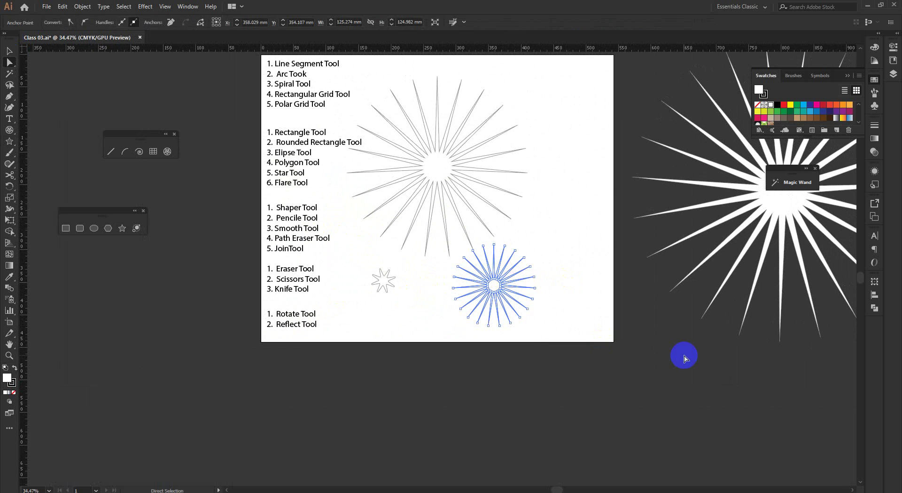
pyautogui.click(571, 280)
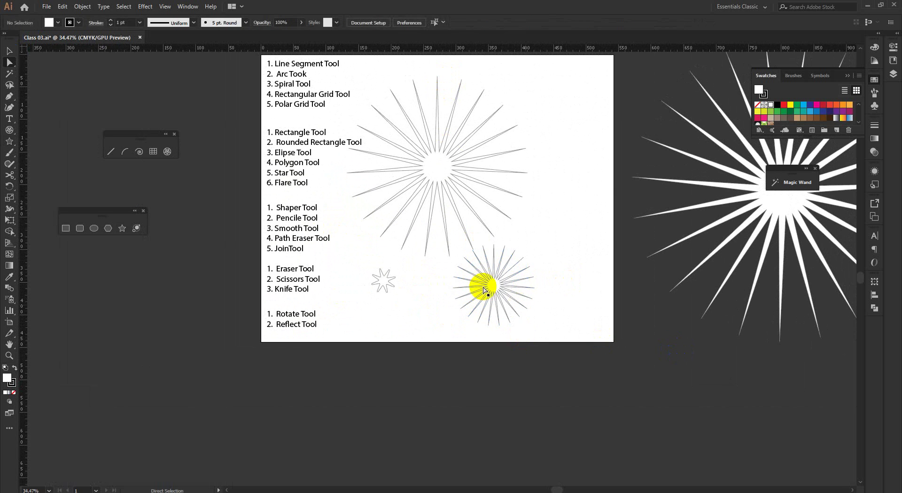
pyautogui.click(492, 290)
pyautogui.press('Delete')
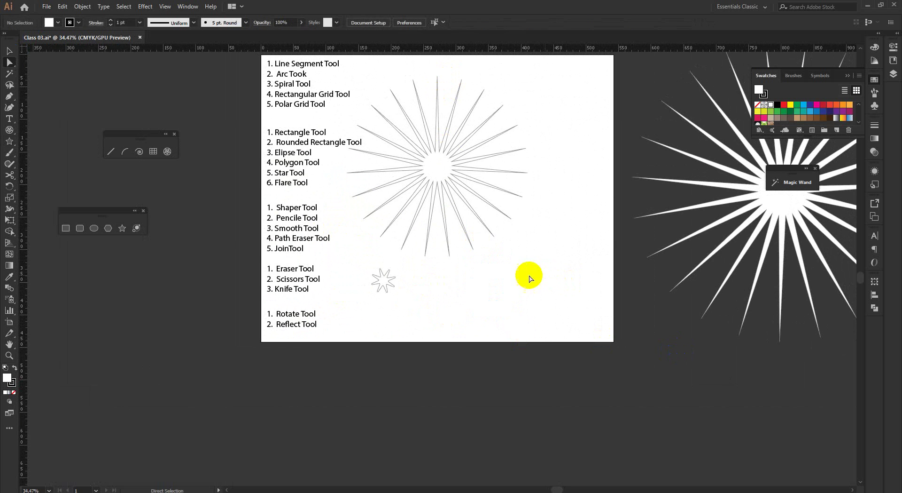
pyautogui.scroll(3, 380, 288)
pyautogui.scroll(-2, 593, 277)
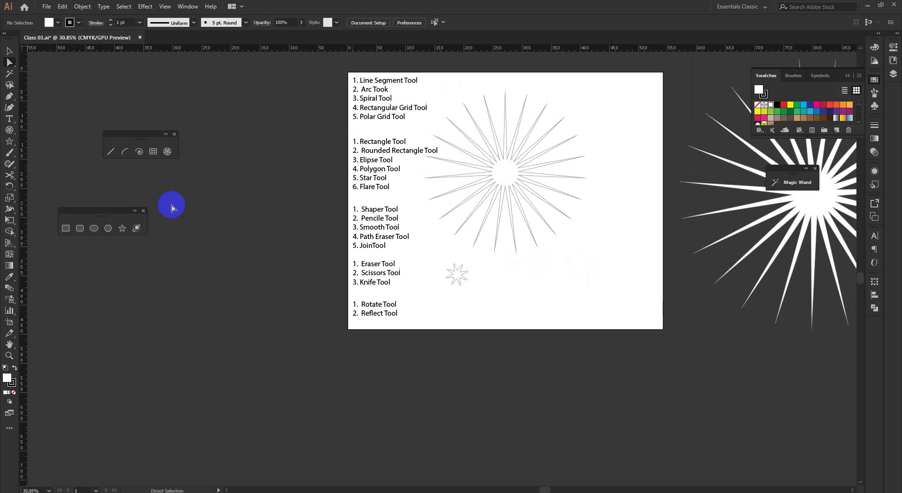
# Draw a five-pointed star about 128 mm wide in the artboard's lower right area, raising and lowering the number of points while drawing.
pyautogui.click(123, 228)
pyautogui.moveTo(586, 271); pyautogui.dragTo(615, 297)
pyautogui.press('Up')
pyautogui.press('Up')
pyautogui.press('Up')
pyautogui.press('Up')
pyautogui.press('Up')
pyautogui.press('Up')
pyautogui.press('Up')
pyautogui.press('Up')
pyautogui.press('Up')
pyautogui.press('Up')
pyautogui.press('Up')
pyautogui.press('Up')
pyautogui.press('Down')
pyautogui.press('Down')
pyautogui.press('Down')
pyautogui.press('Down')
pyautogui.press('Down')
pyautogui.press('Down')
pyautogui.press('Down')
pyautogui.press('Down')
pyautogui.press('Down')
pyautogui.press('Down')
pyautogui.press('Down')
pyautogui.press('Down')
pyautogui.press('Down')
pyautogui.press('Down')
pyautogui.press('Down')
pyautogui.scroll(-2, 636, 316)
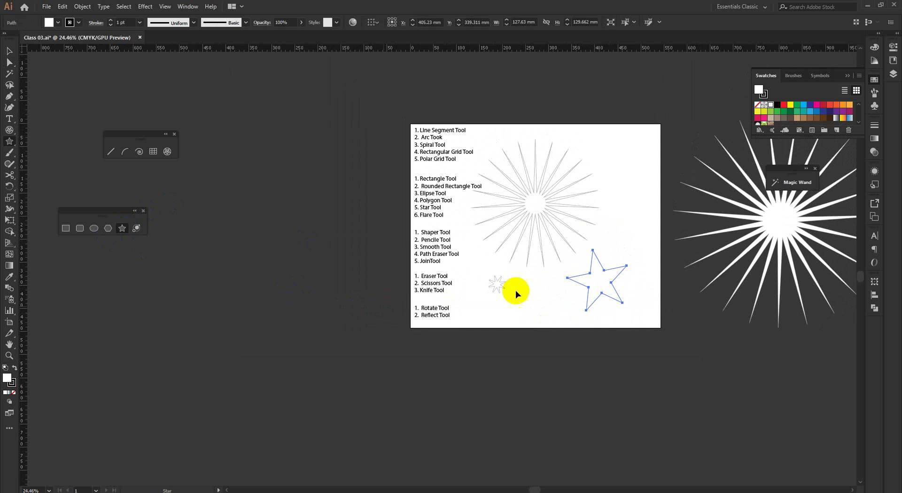
# Move the five-pointed star, the small eight-pointed star and the remaining starburst off the artboard beside the large white starburst.
pyautogui.moveTo(638, 269); pyautogui.dragTo(646, 269)
pyautogui.moveTo(635, 272); pyautogui.dragTo(695, 391)
pyautogui.moveTo(335, 298); pyautogui.dragTo(603, 88)
pyautogui.click(370, 215)
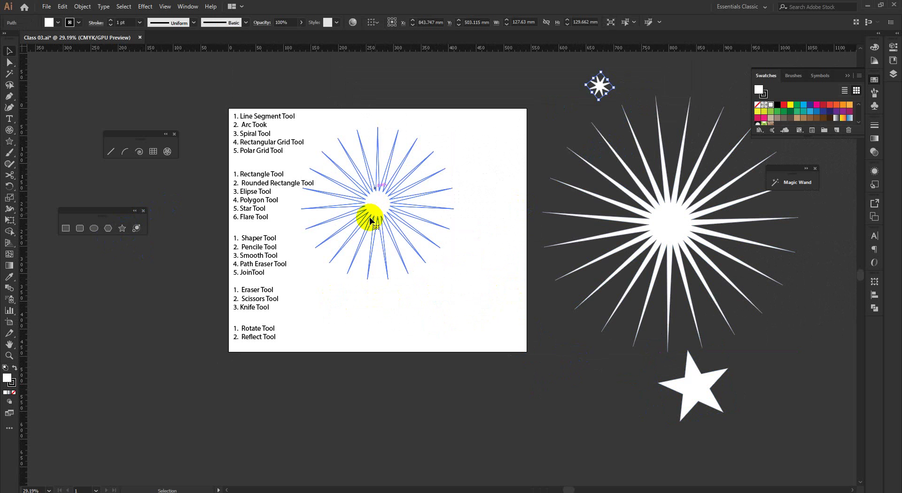
pyautogui.moveTo(396, 201); pyautogui.dragTo(824, 386)
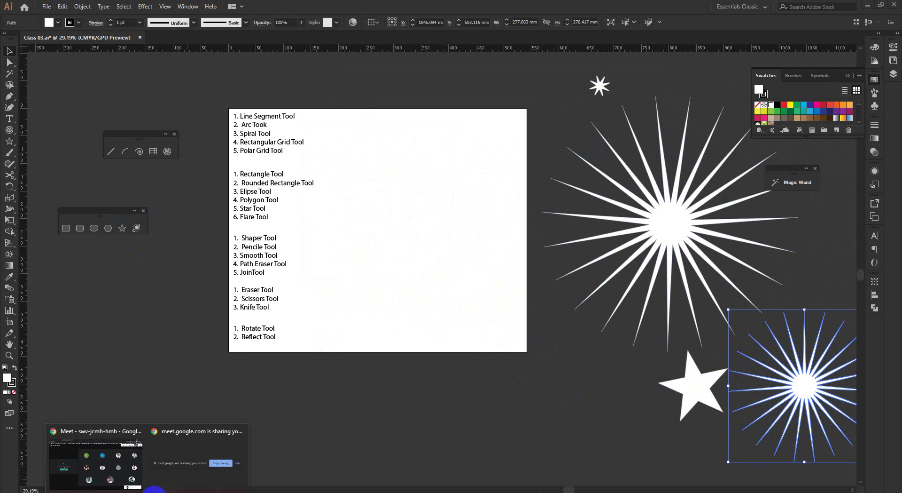
# Switch to the Google Meet call in Chrome to check the participants, and return to Illustrator.
pyautogui.click(109, 447)
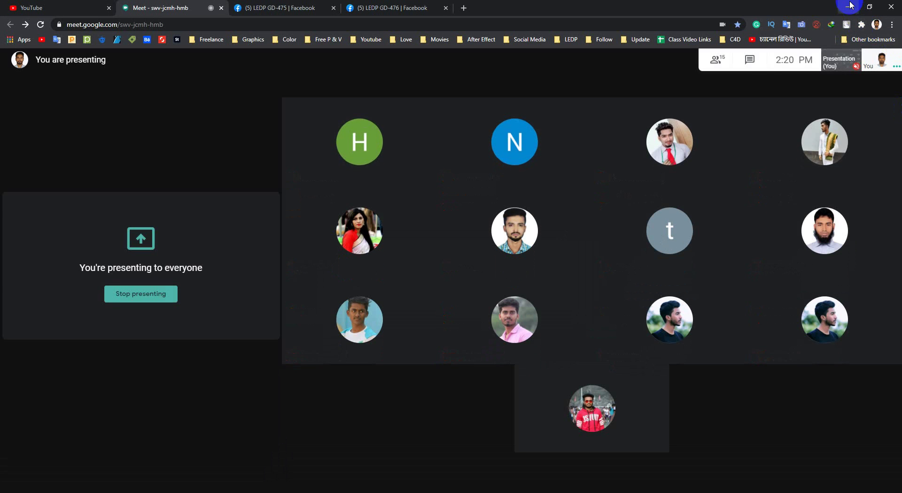
pyautogui.click(849, 7)
# Draw a flare on the empty dark canvas beside the artboard's lower end and deselect it.
pyautogui.moveTo(534, 238)
pyautogui.mouseDown()
pyautogui.moveTo(526, 238)
pyautogui.moveTo(547, 238)
pyautogui.mouseUp()
pyautogui.moveTo(332, 244); pyautogui.dragTo(409, 276)
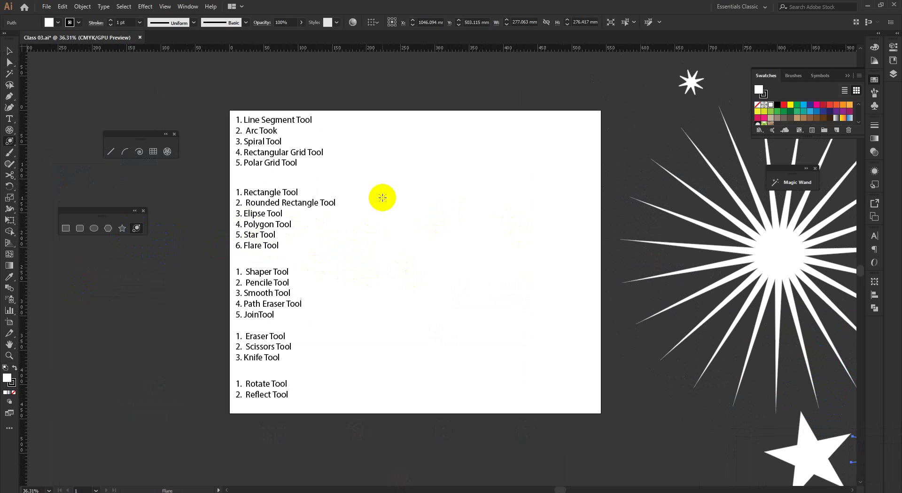
pyautogui.moveTo(286, 327); pyautogui.dragTo(536, 121)
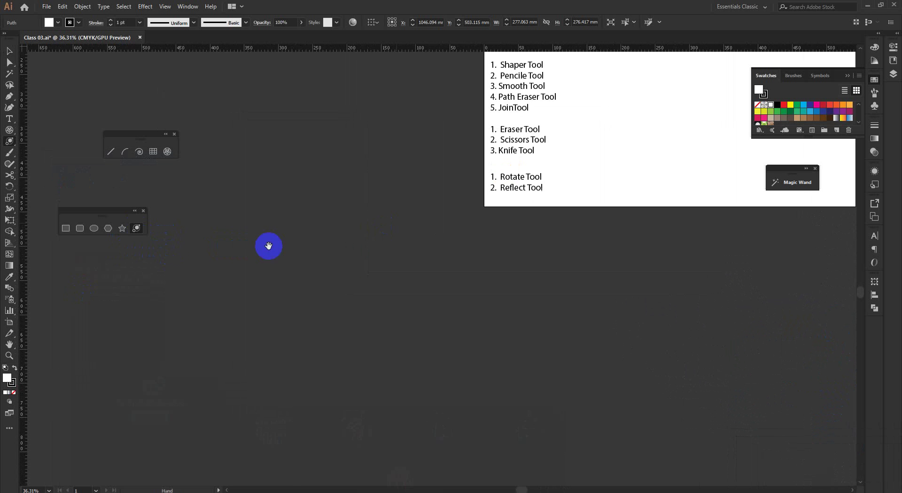
pyautogui.moveTo(261, 235); pyautogui.dragTo(298, 252)
pyautogui.click(326, 316)
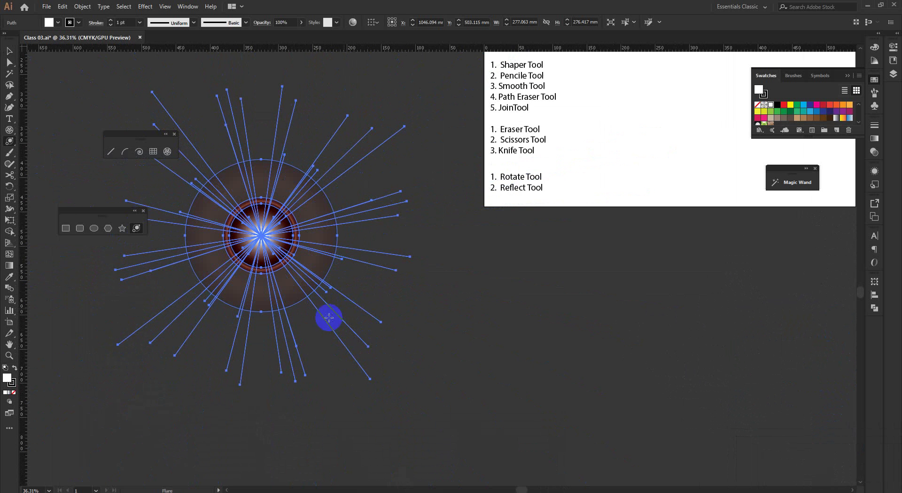
pyautogui.click(9, 50)
pyautogui.click(352, 337)
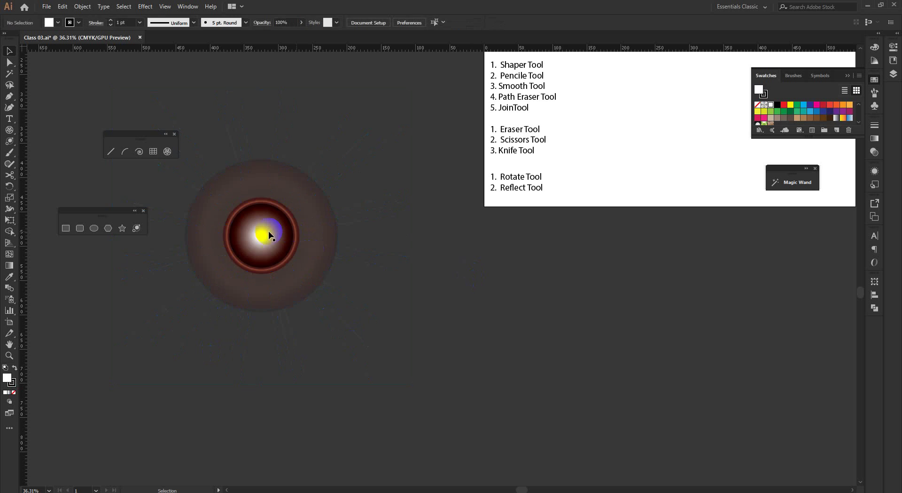
# Move the flare closer to the artboard and deselect it.
pyautogui.click(269, 233)
pyautogui.click(436, 298)
pyautogui.moveTo(343, 268); pyautogui.dragTo(337, 289)
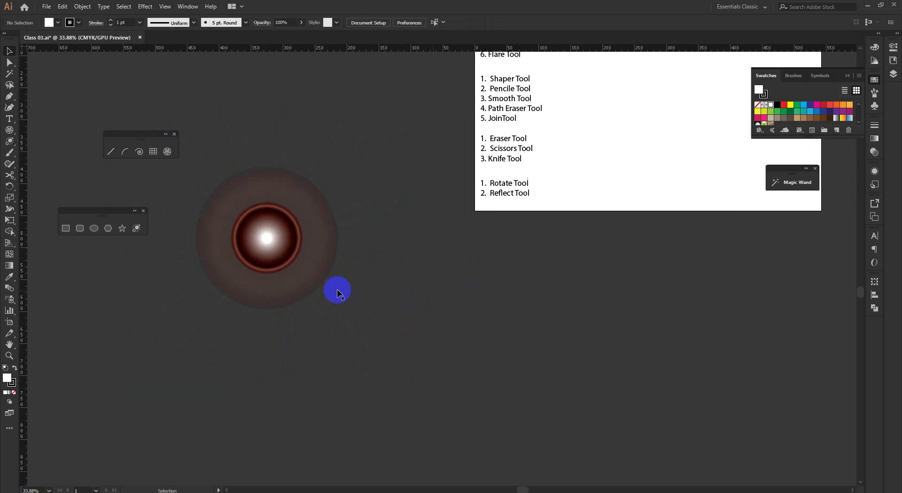
pyautogui.moveTo(267, 238); pyautogui.dragTo(496, 239)
pyautogui.click(342, 151)
pyautogui.moveTo(432, 227); pyautogui.dragTo(326, 207)
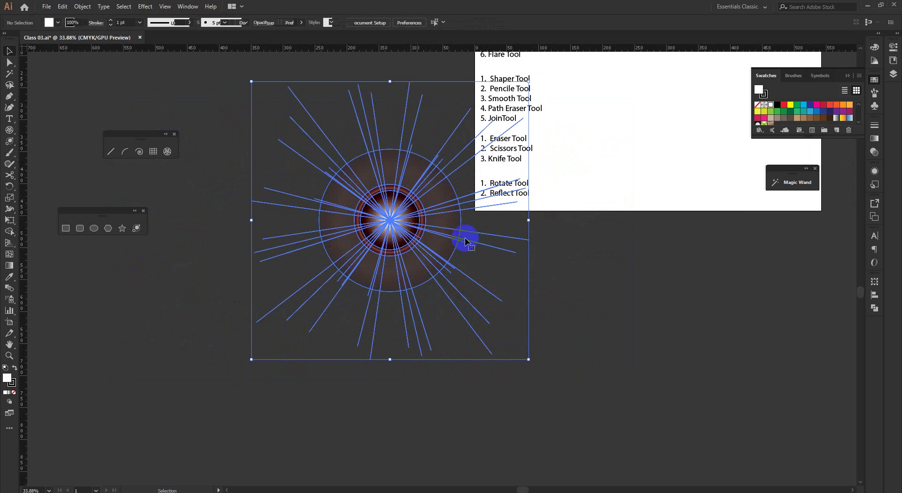
pyautogui.click(552, 272)
pyautogui.click(581, 310)
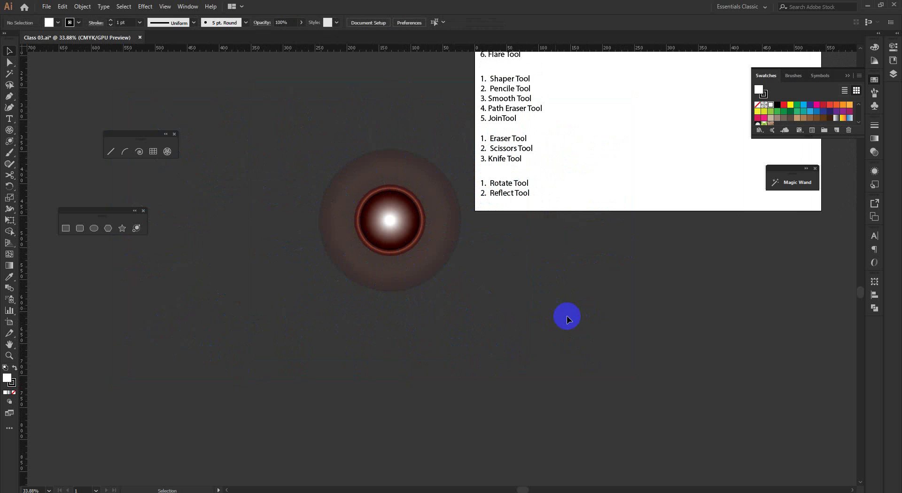
# Set the Flare tool's brightness to 80% and draw a second flare about 801 mm wide below the artboard, leaving it deselected.
pyautogui.doubleClick(132, 229)
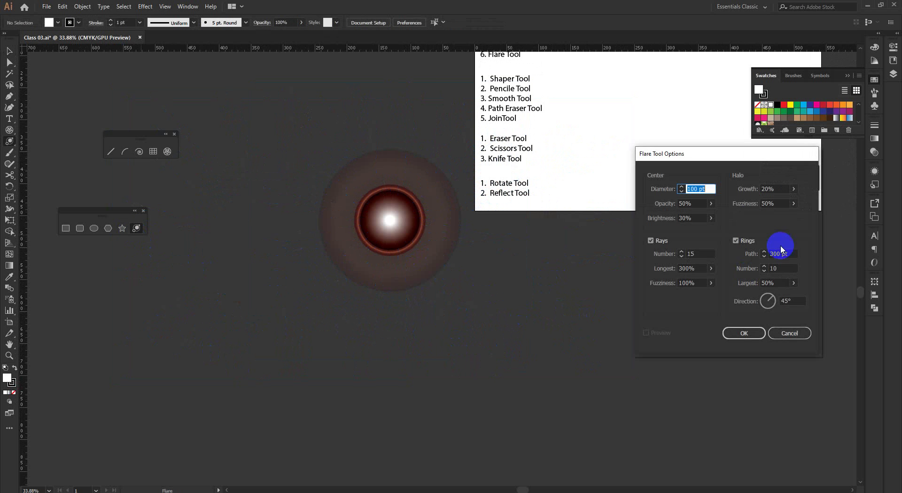
pyautogui.click(711, 219)
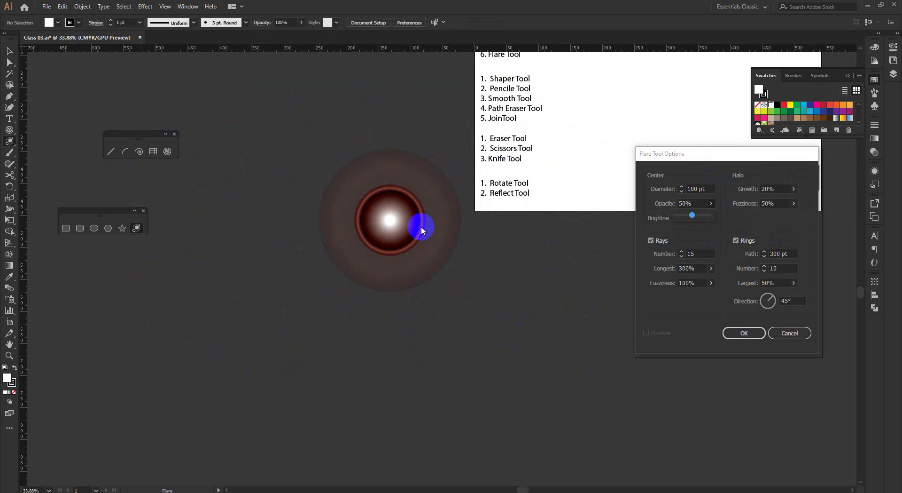
pyautogui.click(384, 163)
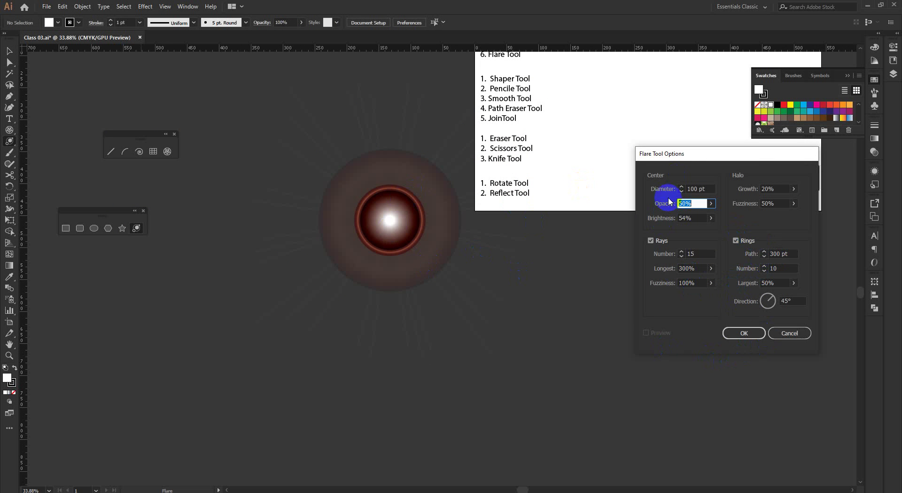
pyautogui.click(744, 333)
pyautogui.moveTo(588, 340); pyautogui.dragTo(651, 341)
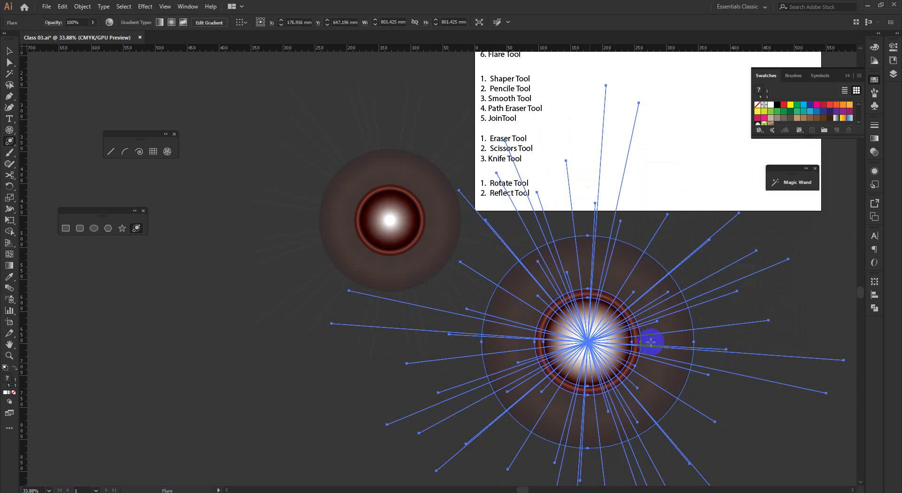
pyautogui.press('v')
pyautogui.click(664, 190)
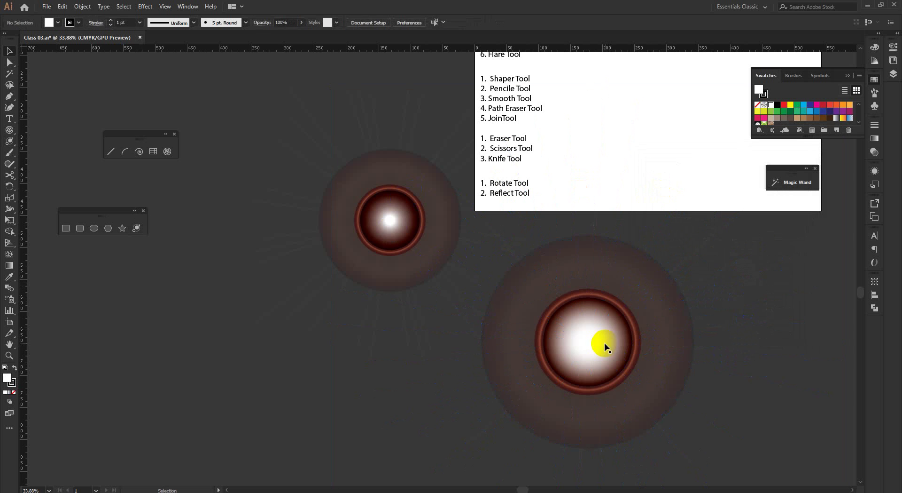
# Select the larger flare and review its settings in the Flare Tool Options.
pyautogui.click(582, 341)
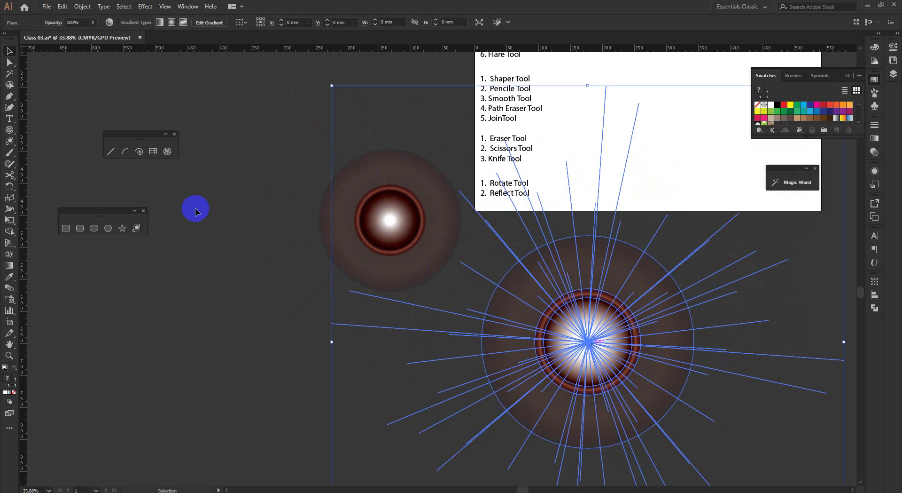
pyautogui.doubleClick(136, 229)
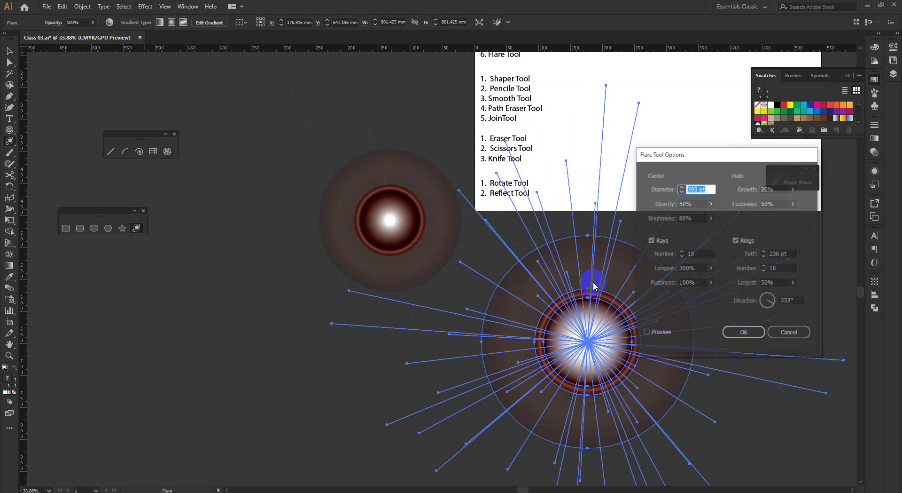
pyautogui.click(751, 338)
# Delete both flares from the dark canvas around the artboard.
pyautogui.moveTo(595, 353); pyautogui.dragTo(506, 368)
pyautogui.press('v')
pyautogui.moveTo(322, 345); pyautogui.dragTo(602, 449)
pyautogui.press('Delete')
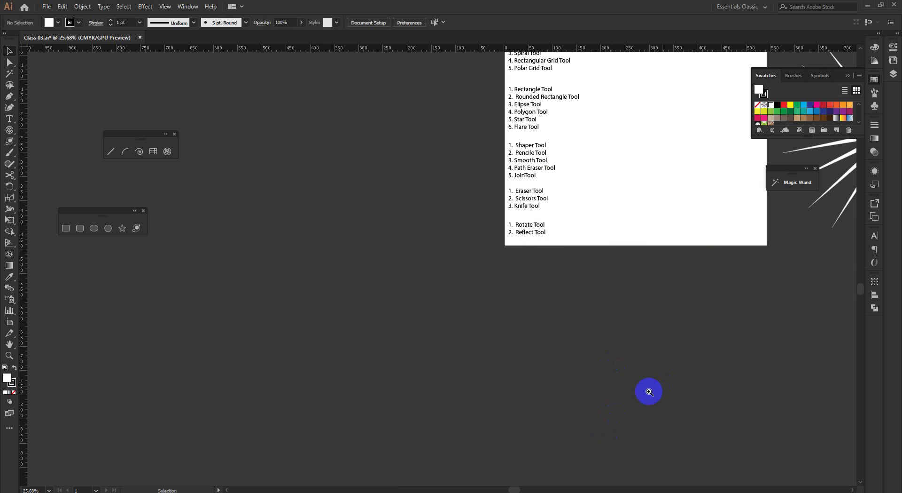
pyautogui.scroll(-1, 626, 372)
pyautogui.hscroll(3, 648, 349)
pyautogui.scroll(2, 550, 310)
pyautogui.scroll(-1, 554, 335)
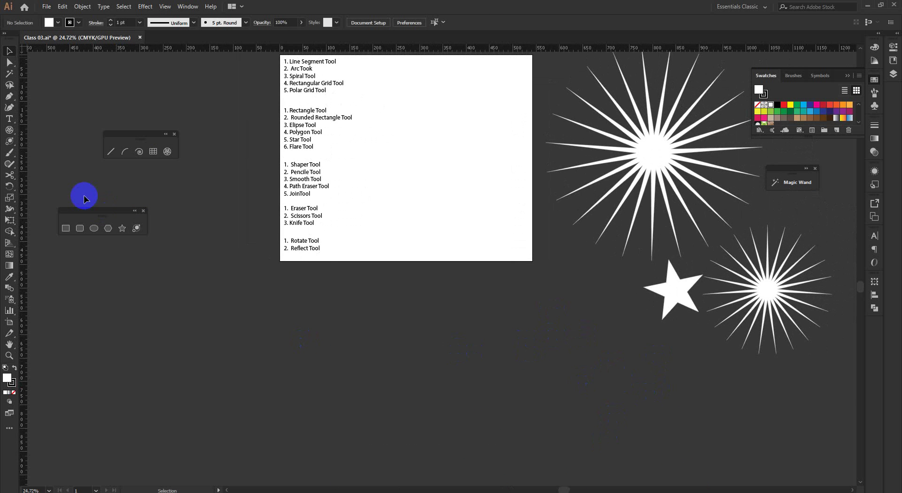
# Draw a flare about 279 mm wide on the white artboard and select it to inspect its rays and rings.
pyautogui.click(137, 227)
pyautogui.moveTo(401, 150); pyautogui.dragTo(394, 276)
pyautogui.click(13, 56)
pyautogui.click(436, 238)
pyautogui.moveTo(465, 264); pyautogui.dragTo(435, 249)
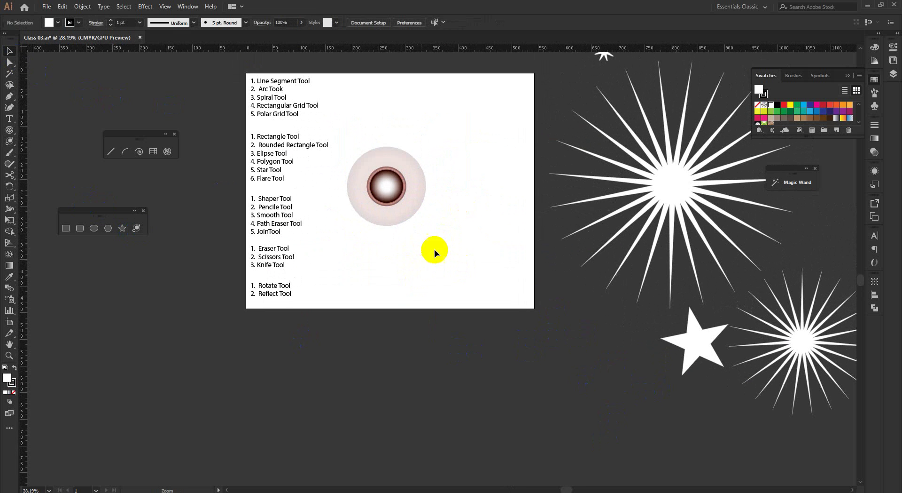
pyautogui.click(393, 198)
pyautogui.click(409, 260)
pyautogui.click(395, 202)
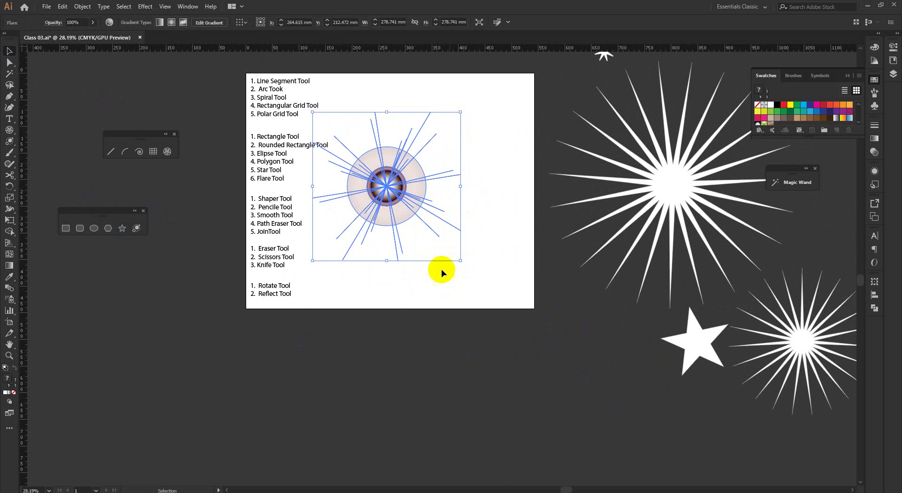
pyautogui.click(442, 269)
# Delete the flare from the artboard and all the stars and starbursts beside it.
pyautogui.click(398, 185)
pyautogui.press('Delete')
pyautogui.moveTo(543, 272); pyautogui.dragTo(496, 270)
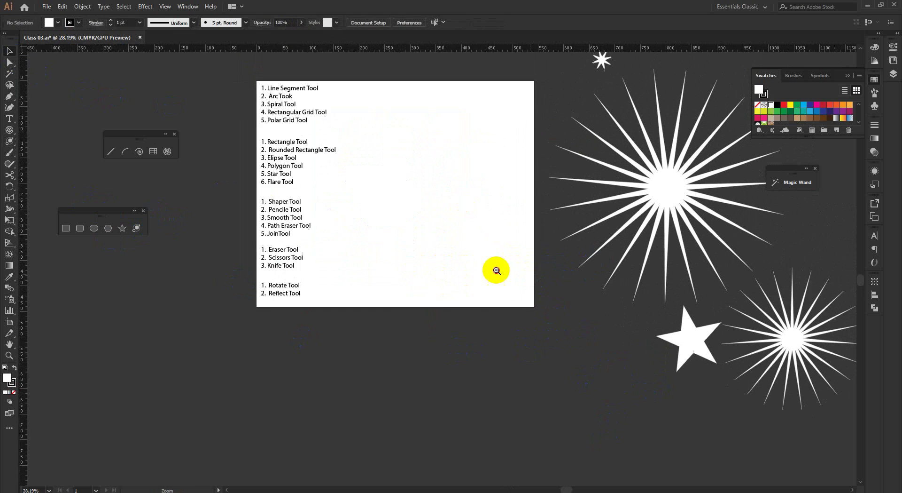
pyautogui.keyDown('alt'); pyautogui.click(496, 271); pyautogui.keyUp('alt')
pyautogui.moveTo(493, 97); pyautogui.dragTo(749, 404)
pyautogui.press('Delete')
# Review the next tool group in the list and tear off the Shaper tool group as a floating panel.
pyautogui.press('z')
pyautogui.moveTo(270, 212); pyautogui.dragTo(373, 276)
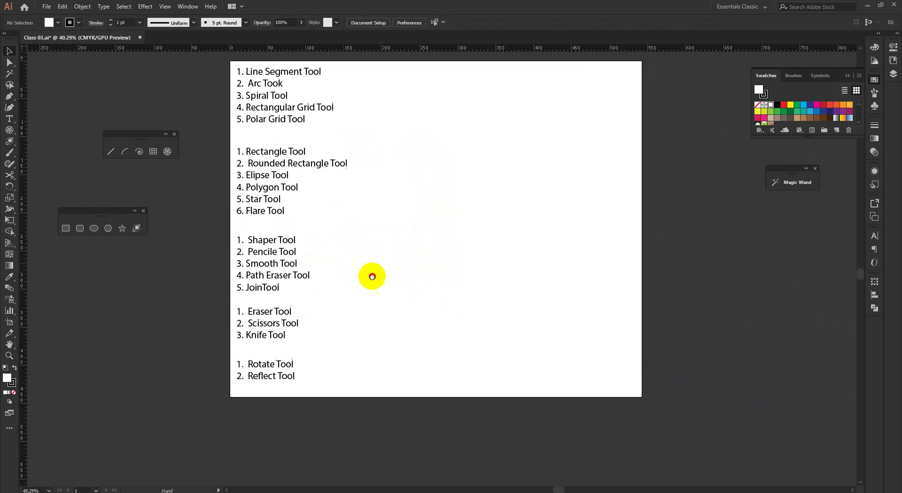
pyautogui.moveTo(278, 188); pyautogui.dragTo(365, 241)
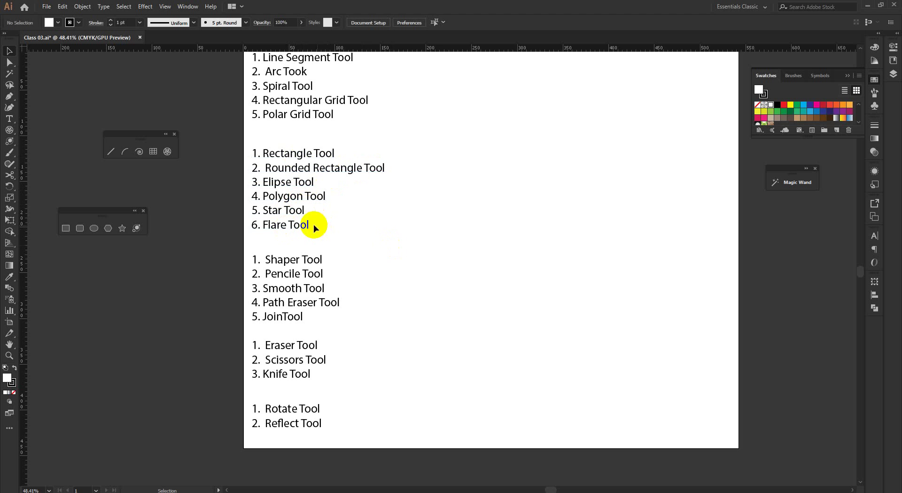
pyautogui.moveTo(360, 317); pyautogui.dragTo(359, 288)
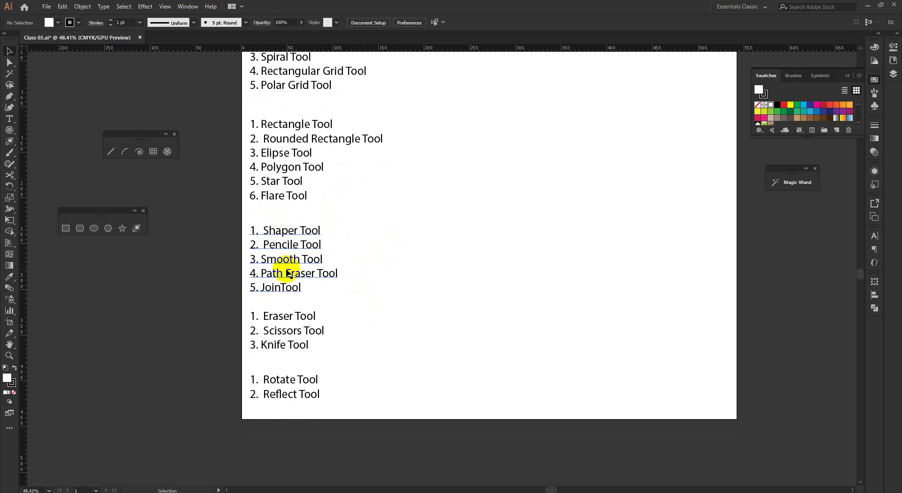
pyautogui.click(193, 271)
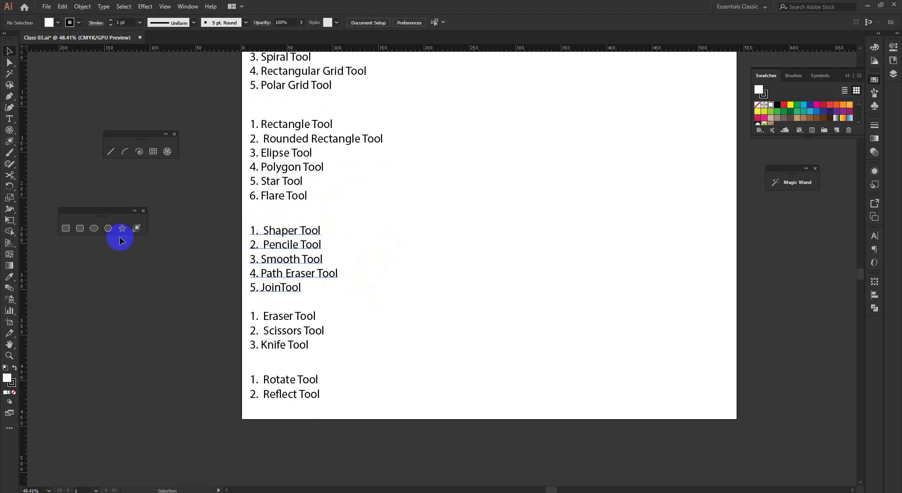
pyautogui.click(4, 166)
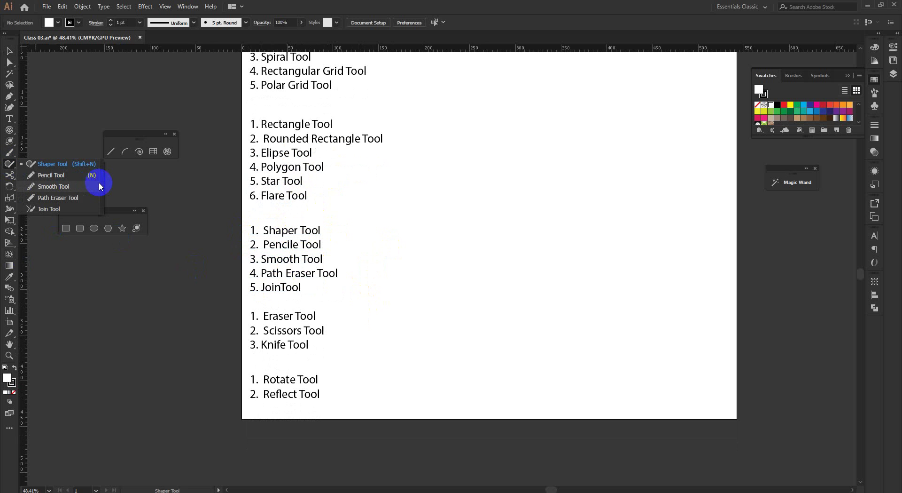
pyautogui.click(100, 183)
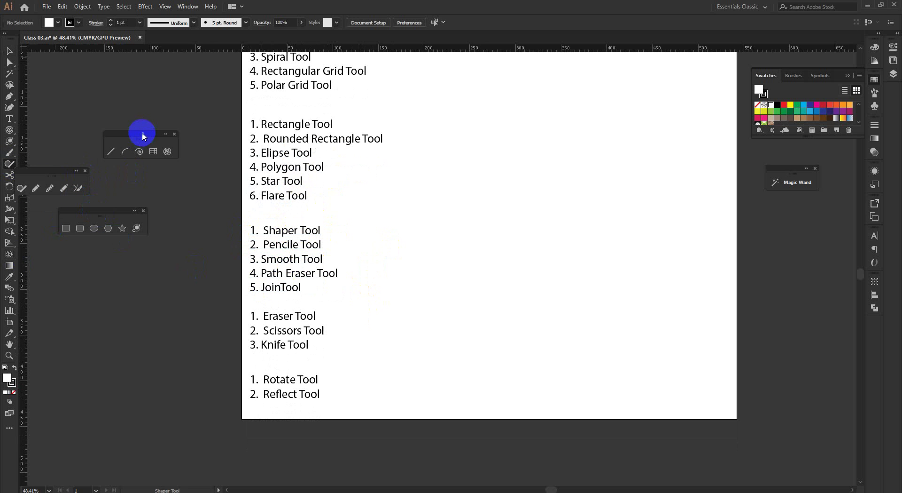
# Stack the floating line, shape and Shaper tool panels one below another beside the artboard.
pyautogui.moveTo(144, 134); pyautogui.dragTo(149, 82)
pyautogui.moveTo(100, 211)
pyautogui.mouseDown()
pyautogui.moveTo(151, 162)
pyautogui.moveTo(151, 111)
pyautogui.mouseUp()
pyautogui.moveTo(61, 170)
pyautogui.mouseDown()
pyautogui.moveTo(91, 181)
pyautogui.moveTo(151, 148)
pyautogui.moveTo(146, 153)
pyautogui.mouseUp()
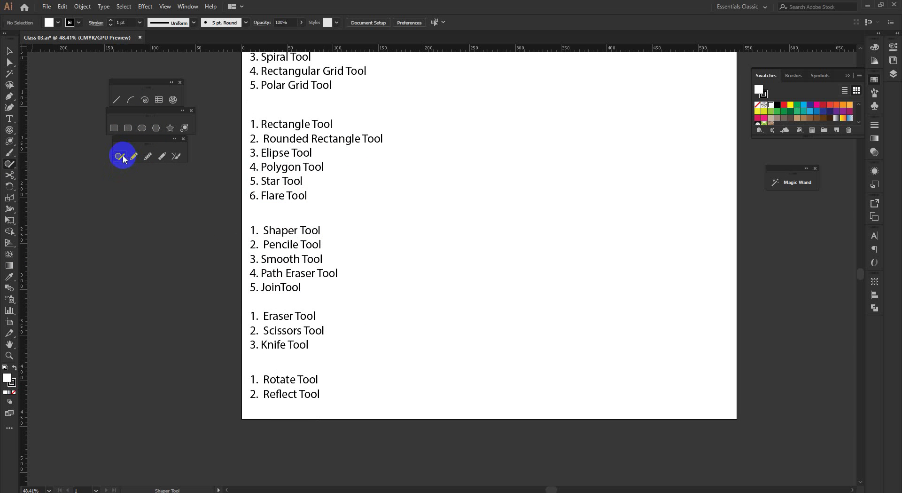
# Draw an upright ellipse about 80 mm wide and a square of about 123 mm beside it with the Shaper tool.
pyautogui.moveTo(395, 272)
pyautogui.mouseDown()
pyautogui.moveTo(369, 268)
pyautogui.moveTo(413, 272)
pyautogui.mouseUp()
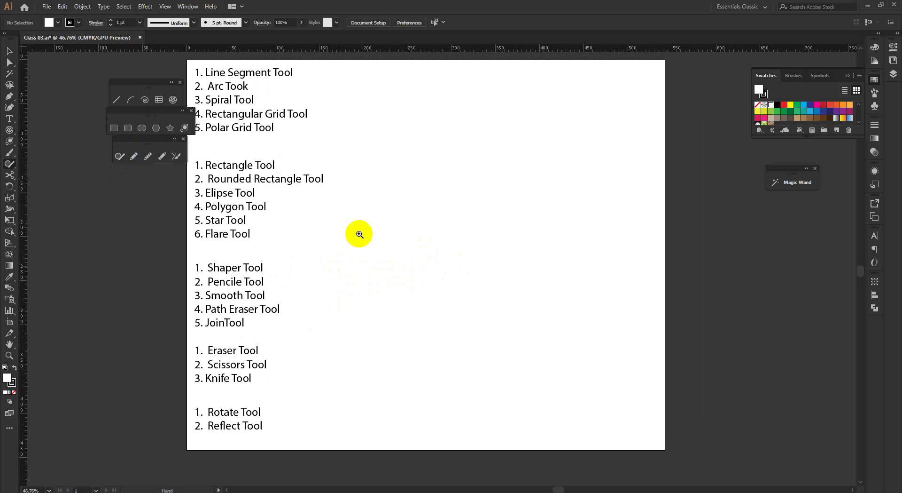
pyautogui.keyDown('alt'); pyautogui.scroll(2, 393, 249); pyautogui.keyUp('alt')
pyautogui.keyDown('alt'); pyautogui.scroll(-1, 398, 259); pyautogui.keyUp('alt')
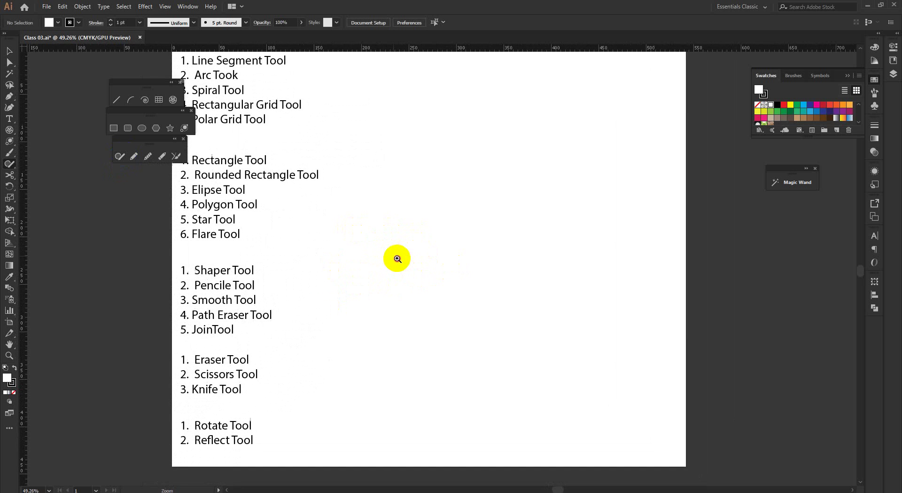
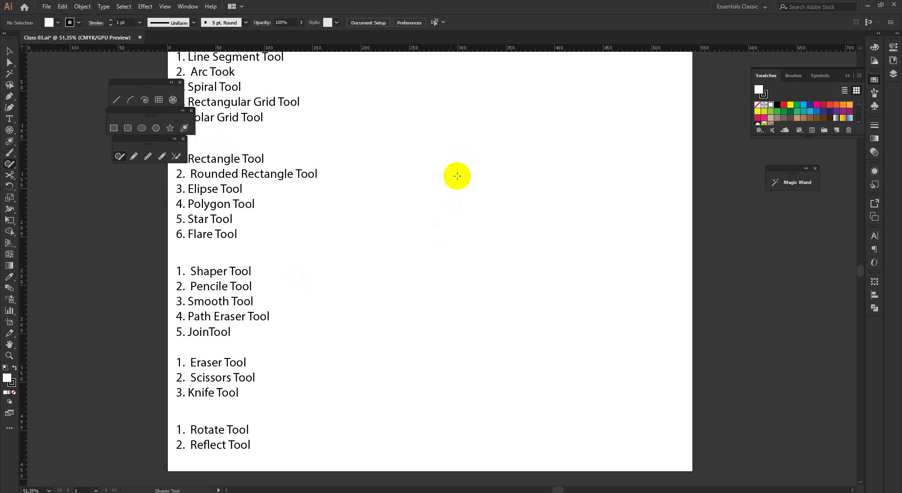
pyautogui.moveTo(453, 146)
pyautogui.mouseDown()
pyautogui.moveTo(489, 219)
pyautogui.moveTo(447, 261)
pyautogui.mouseUp()
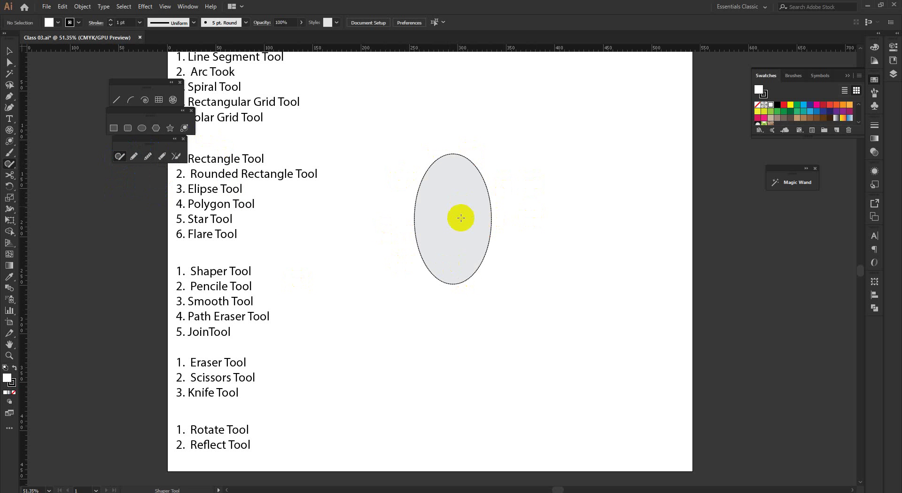
pyautogui.moveTo(530, 136)
pyautogui.mouseDown()
pyautogui.moveTo(542, 203)
pyautogui.moveTo(623, 127)
pyautogui.moveTo(531, 128)
pyautogui.mouseUp()
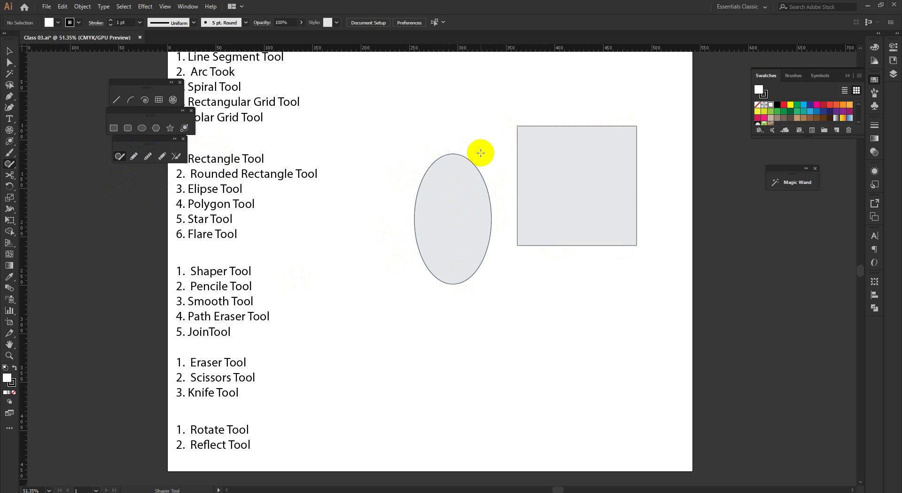
# Draw a wide rectangle about 280 by 170 mm across the artboard's lower half with the Shaper tool, and move the ellipse and square clear of it.
pyautogui.moveTo(407, 311)
pyautogui.mouseDown()
pyautogui.moveTo(422, 418)
pyautogui.moveTo(669, 256)
pyautogui.mouseUp()
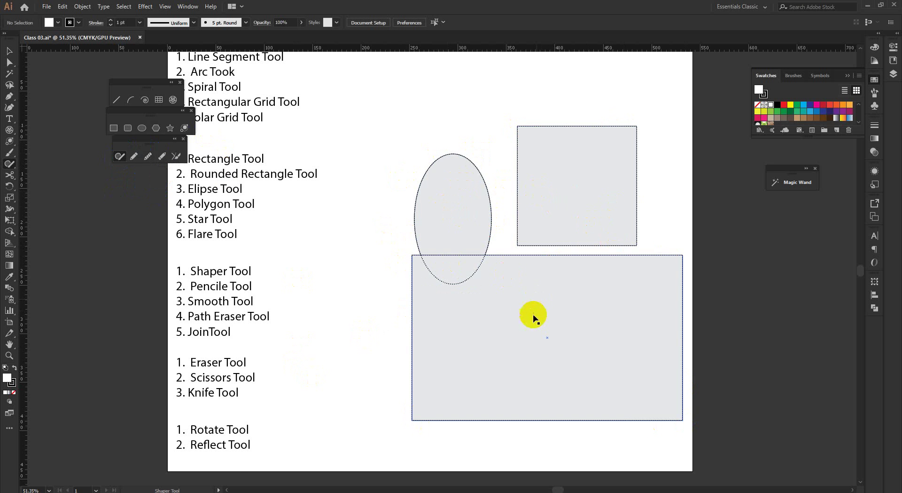
pyautogui.scroll(-1, 534, 317)
pyautogui.press('v')
pyautogui.moveTo(456, 196); pyautogui.dragTo(510, 168)
pyautogui.moveTo(530, 232); pyautogui.dragTo(548, 169)
# Draw a square of about 104 mm with the Rectangle tool and an upright ellipse about 53 by 115 mm with the Ellipse tool.
pyautogui.click(128, 128)
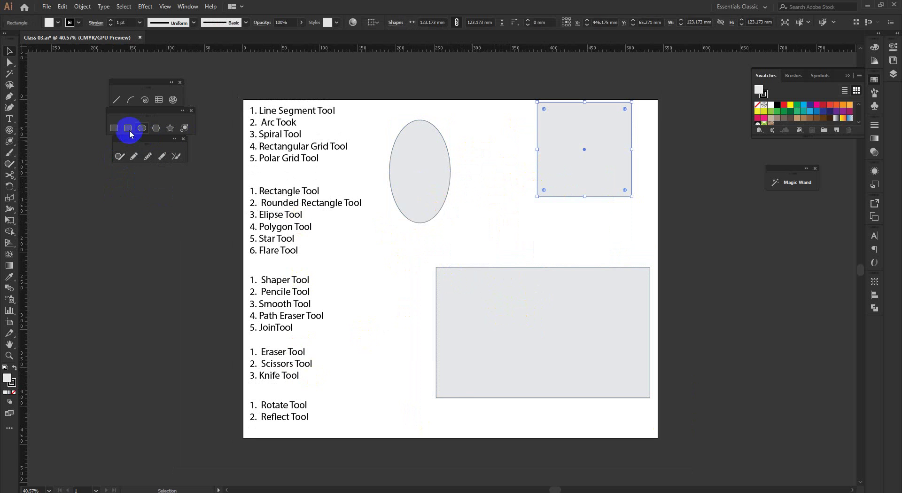
pyautogui.click(113, 128)
pyautogui.moveTo(337, 274)
pyautogui.mouseDown()
pyautogui.moveTo(404, 395)
pyautogui.moveTo(364, 355)
pyautogui.mouseUp()
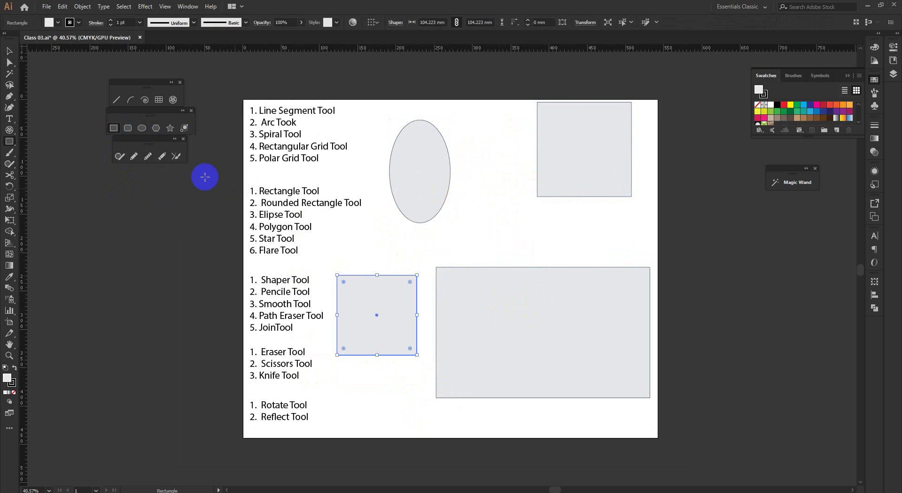
pyautogui.click(142, 128)
pyautogui.moveTo(475, 169); pyautogui.dragTo(516, 257)
pyautogui.press('v')
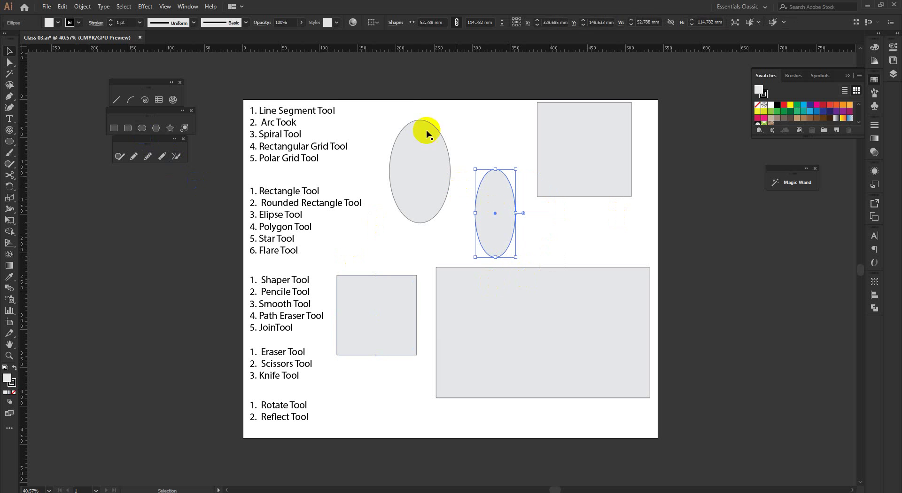
# Delete all the drawn ellipses, squares and the wide rectangle from the artboard, keeping only the tool list.
pyautogui.moveTo(399, 105); pyautogui.dragTo(596, 361)
pyautogui.press('Delete')
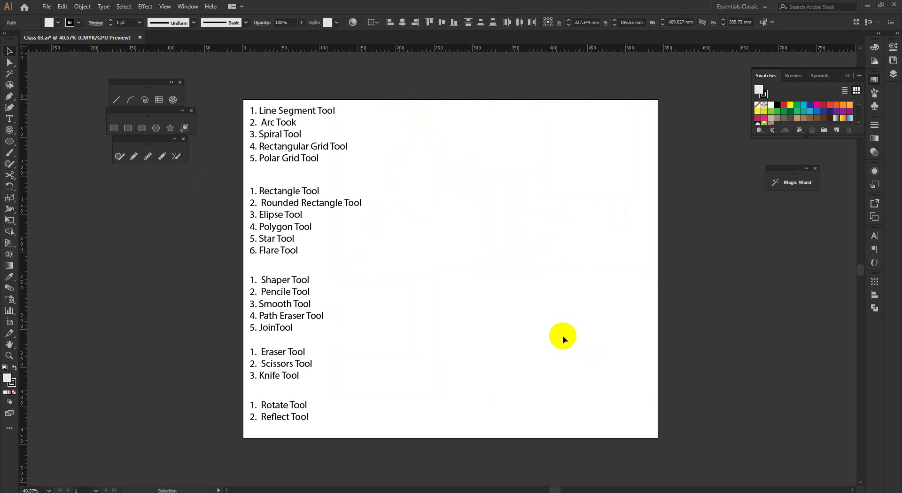
pyautogui.click(562, 334)
# Draw a circle about 160 mm across, a wide rectangle crossing the artboard's right edge and a narrow upright ellipse with the Shaper tool.
pyautogui.click(125, 148)
pyautogui.scroll(1, 127, 167)
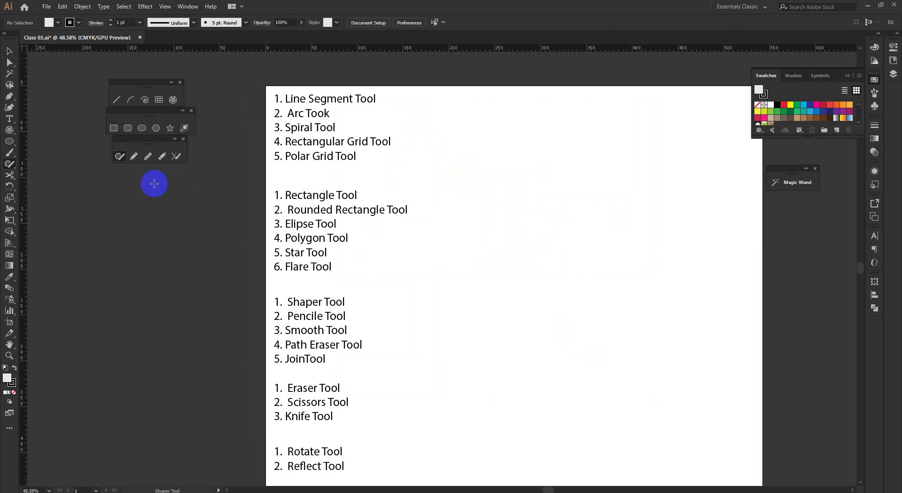
pyautogui.moveTo(467, 166)
pyautogui.mouseDown()
pyautogui.moveTo(539, 290)
pyautogui.moveTo(570, 288)
pyautogui.moveTo(572, 183)
pyautogui.moveTo(441, 159)
pyautogui.mouseUp()
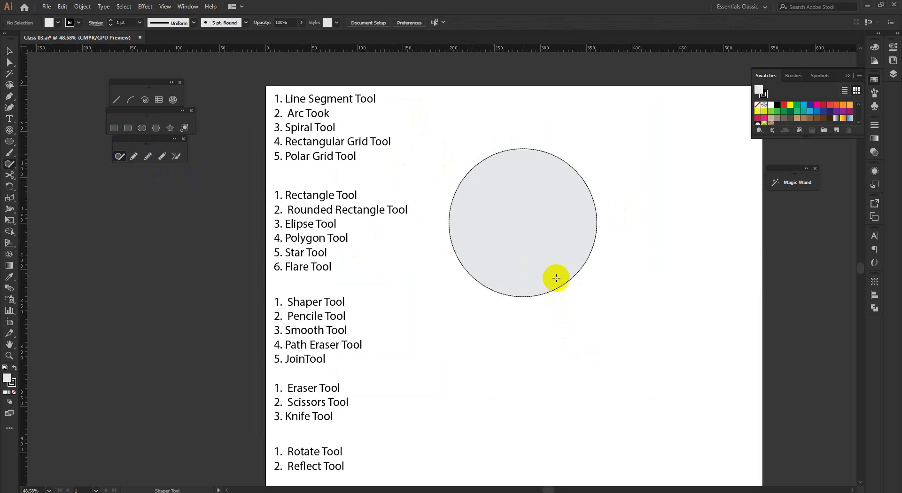
pyautogui.moveTo(644, 292); pyautogui.dragTo(496, 243)
pyautogui.moveTo(513, 193)
pyautogui.mouseDown()
pyautogui.moveTo(826, 306)
pyautogui.moveTo(762, 177)
pyautogui.moveTo(520, 216)
pyautogui.mouseUp()
pyautogui.keyDown('ctrl'); pyautogui.keyDown('alt'); pyautogui.click(564, 252); pyautogui.keyUp('alt'); pyautogui.keyUp('ctrl')
pyautogui.moveTo(438, 283)
pyautogui.mouseDown()
pyautogui.moveTo(446, 351)
pyautogui.moveTo(445, 273)
pyautogui.mouseUp()
pyautogui.keyDown('ctrl'); pyautogui.click(498, 315); pyautogui.keyUp('ctrl')
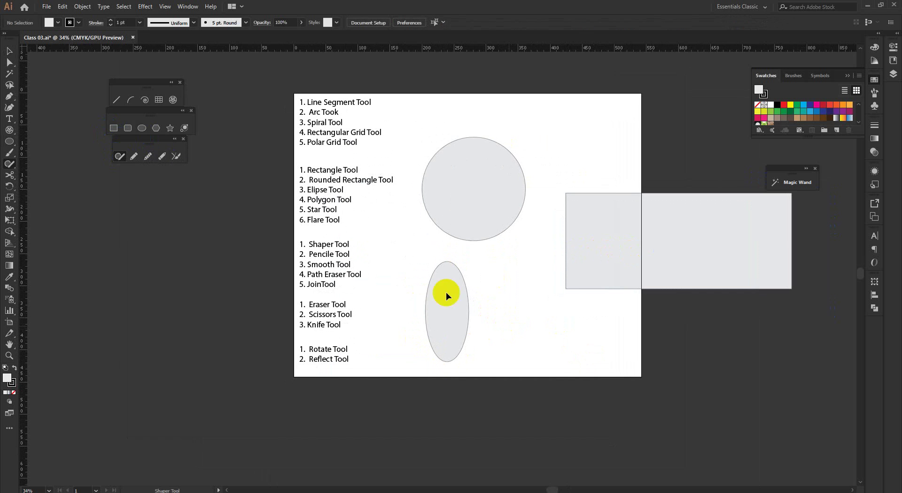
# Delete the circle, the narrow ellipse and the rectangle that crosses the artboard edge.
pyautogui.hotkey('ctrl', 'a')
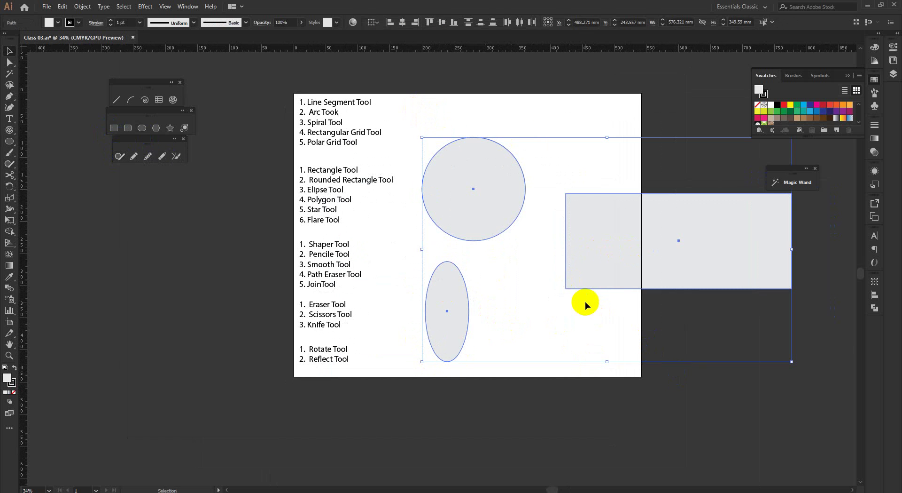
pyautogui.press('Delete')
pyautogui.scroll(1, 133, 184)
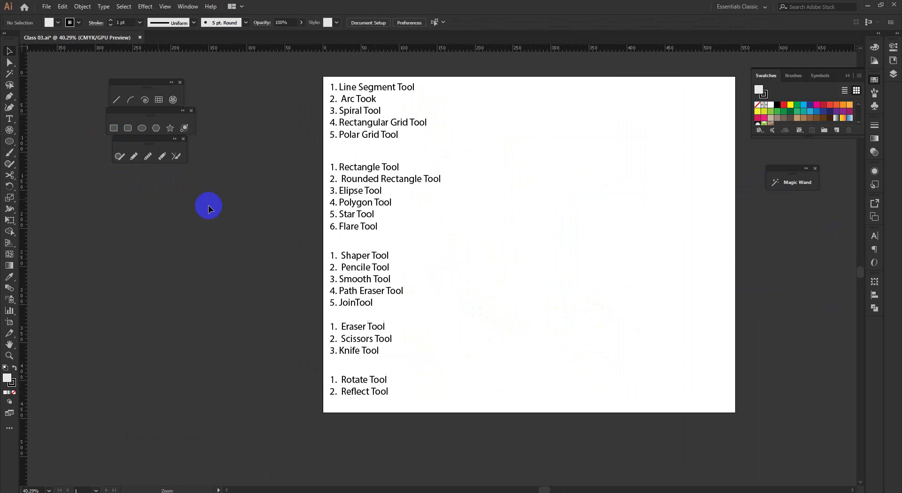
pyautogui.scroll(1, 382, 206)
pyautogui.moveTo(369, 234); pyautogui.dragTo(379, 254)
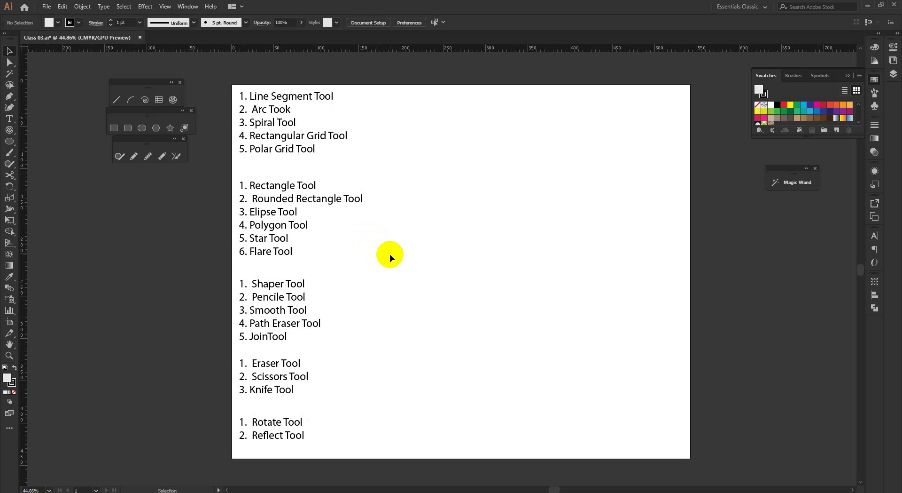
# Draw two circles about 134 and 128 mm across, two overlapping squares about 146 and 126 mm wide and a wide ellipse with the Shaper tool.
pyautogui.click(121, 156)
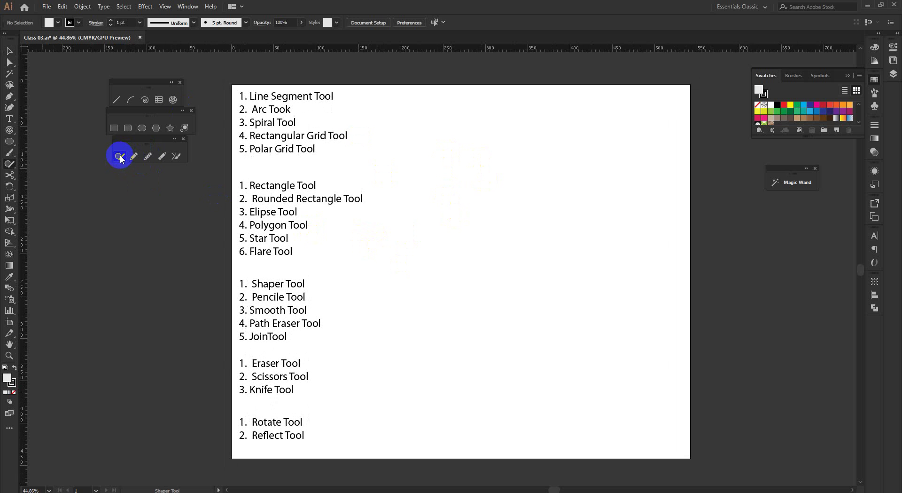
pyautogui.moveTo(417, 163)
pyautogui.mouseDown()
pyautogui.moveTo(383, 187)
pyautogui.moveTo(425, 191)
pyautogui.mouseUp()
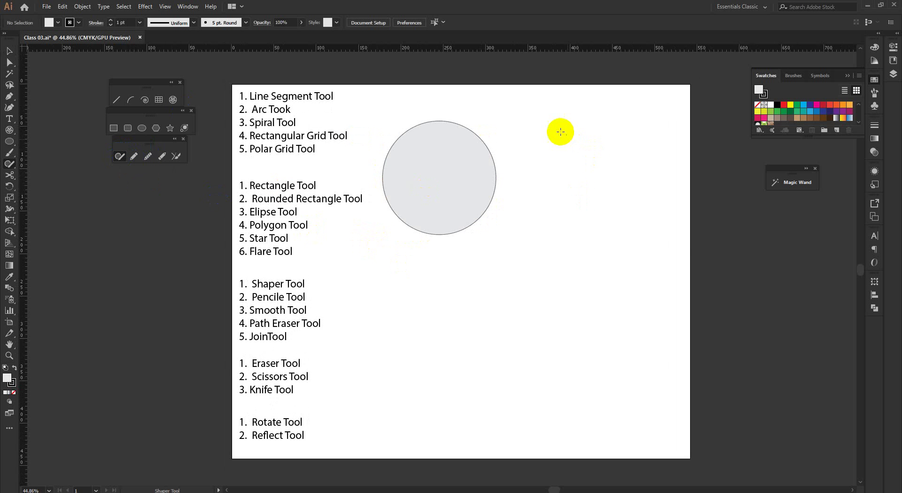
pyautogui.moveTo(561, 132)
pyautogui.mouseDown()
pyautogui.moveTo(638, 241)
pyautogui.moveTo(679, 236)
pyautogui.moveTo(677, 109)
pyautogui.mouseUp()
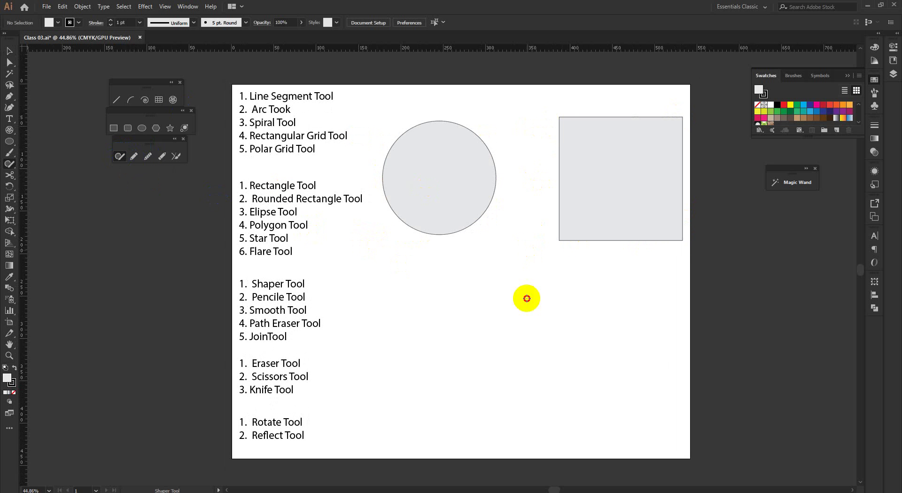
pyautogui.moveTo(527, 254)
pyautogui.mouseDown()
pyautogui.moveTo(630, 248)
pyautogui.moveTo(526, 232)
pyautogui.mouseUp()
pyautogui.moveTo(405, 299); pyautogui.dragTo(467, 261)
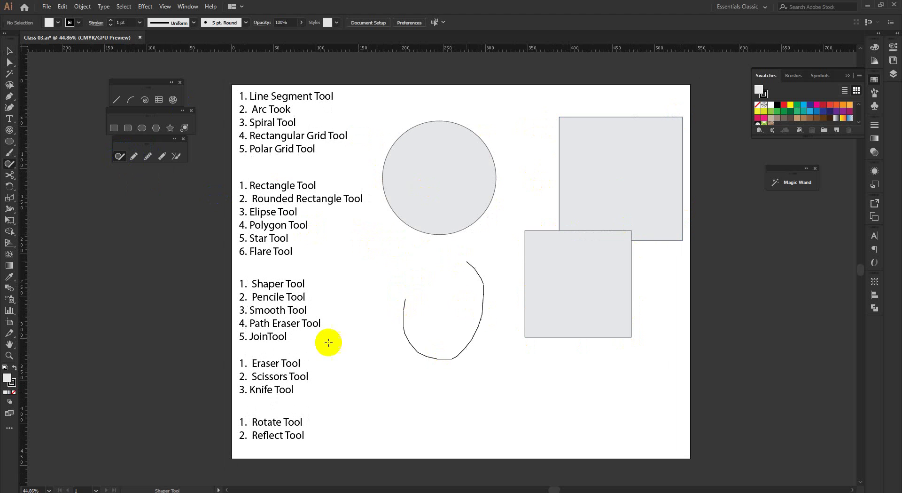
pyautogui.moveTo(468, 378)
pyautogui.mouseDown()
pyautogui.moveTo(617, 396)
pyautogui.moveTo(753, 396)
pyautogui.mouseUp()
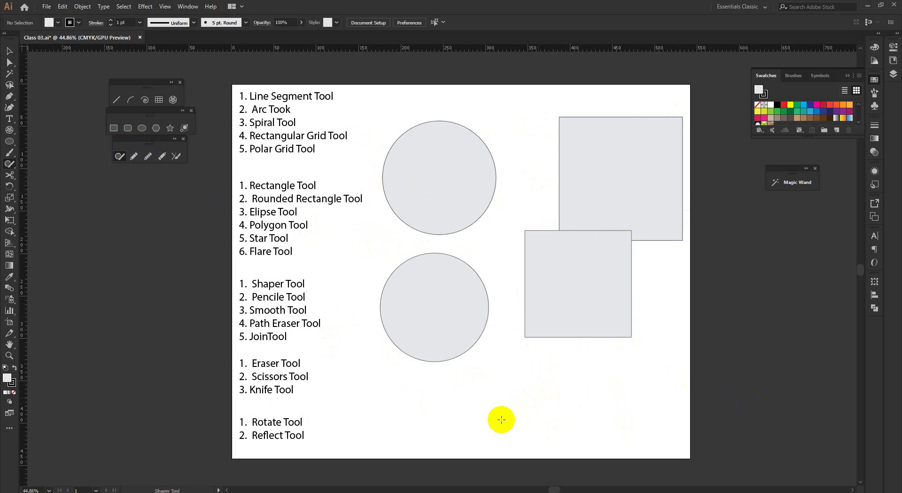
pyautogui.moveTo(476, 390)
pyautogui.mouseDown()
pyautogui.moveTo(613, 439)
pyautogui.moveTo(536, 369)
pyautogui.moveTo(484, 378)
pyautogui.moveTo(487, 421)
pyautogui.moveTo(494, 383)
pyautogui.mouseUp()
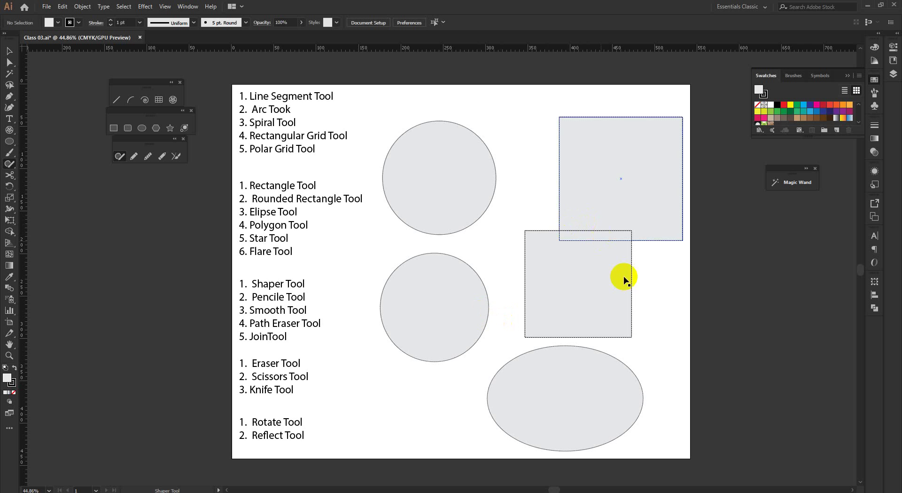
# Delete the two circles, the two overlapping squares and the wide ellipse.
pyautogui.moveTo(602, 273); pyautogui.dragTo(579, 290)
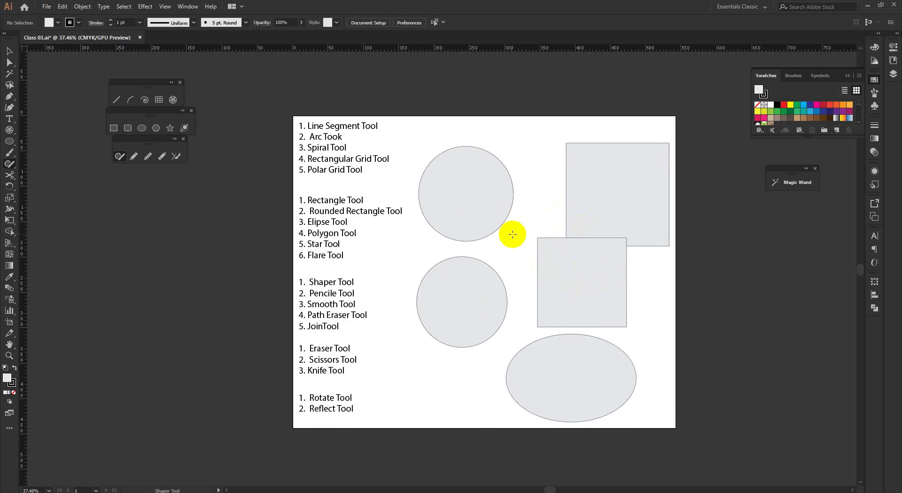
pyautogui.press('v')
pyautogui.moveTo(446, 75); pyautogui.dragTo(693, 402)
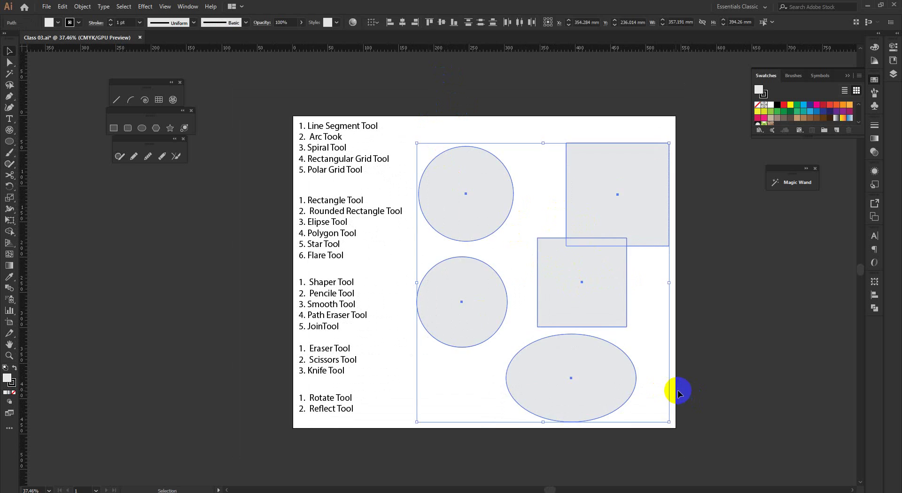
pyautogui.press('Delete')
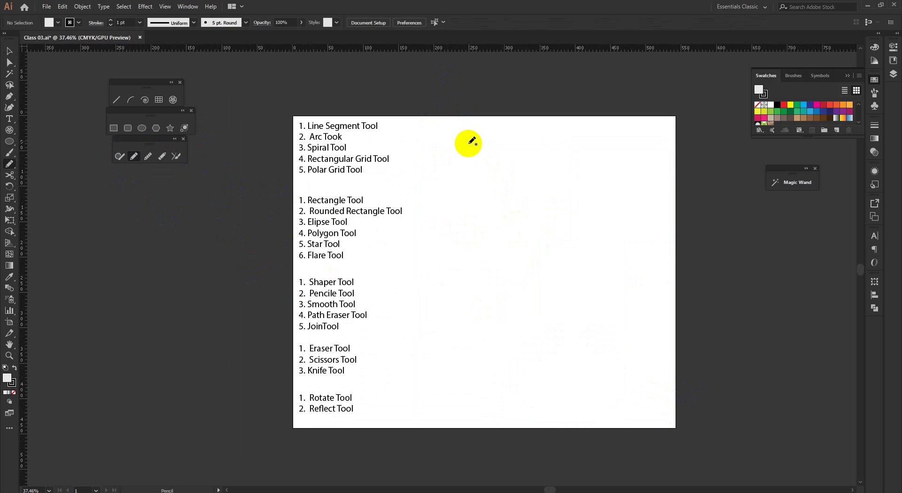
# Draw three tall wavy lines side by side beside the tool list with the Pencil tool, the third about 408 mm high.
pyautogui.moveTo(468, 128)
pyautogui.mouseDown()
pyautogui.moveTo(482, 301)
pyautogui.moveTo(444, 402)
pyautogui.mouseUp()
pyautogui.moveTo(502, 128)
pyautogui.mouseDown()
pyautogui.moveTo(513, 211)
pyautogui.moveTo(500, 386)
pyautogui.moveTo(512, 448)
pyautogui.mouseUp()
pyautogui.moveTo(547, 128)
pyautogui.mouseDown()
pyautogui.moveTo(574, 362)
pyautogui.moveTo(593, 414)
pyautogui.mouseUp()
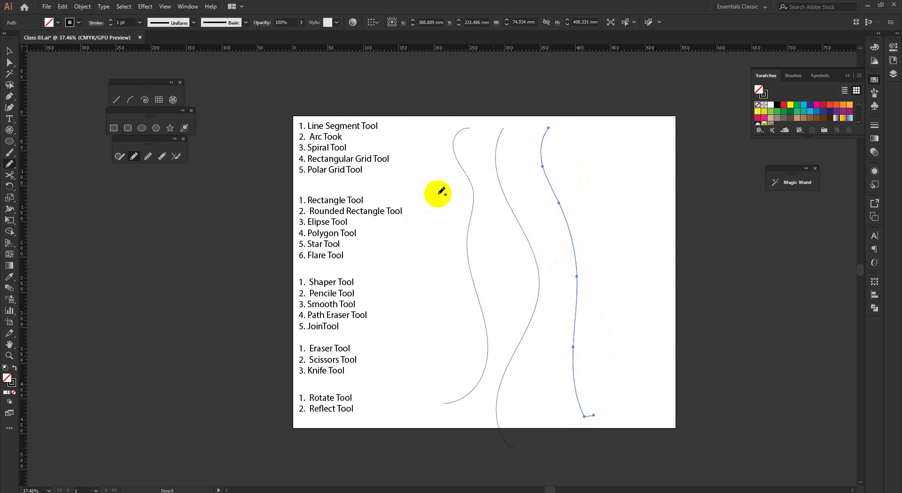
pyautogui.hotkey('ctrl', 'space')
pyautogui.moveTo(557, 204); pyautogui.dragTo(507, 193)
pyautogui.press('space')
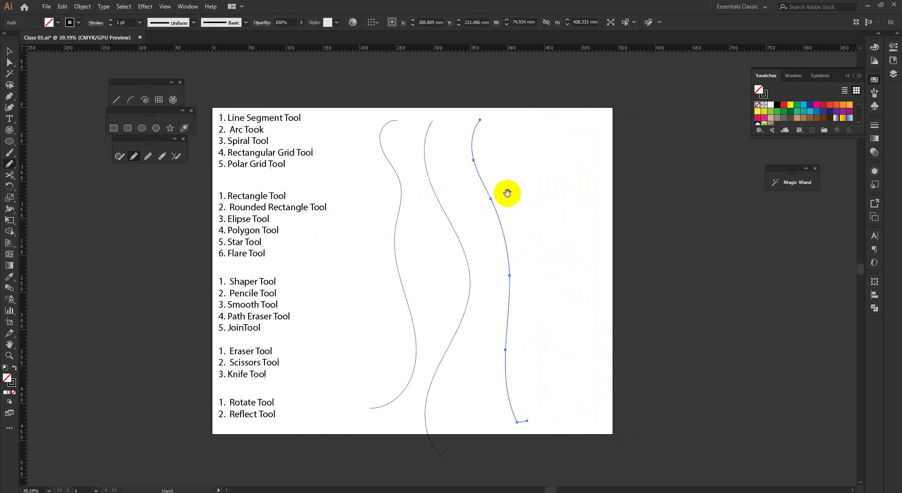
# Set the Pencil tool's fidelity to Accurate and draw a fourth wavy line about 402 mm high beside the other three.
pyautogui.doubleClick(134, 157)
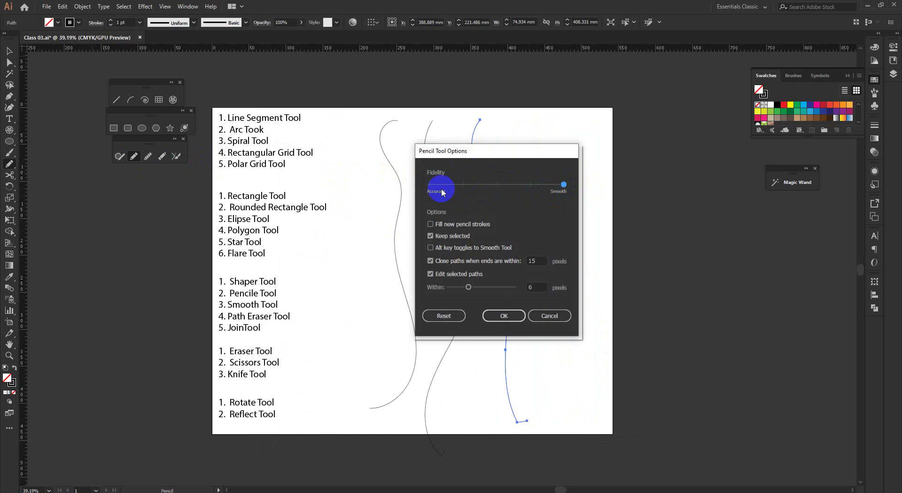
pyautogui.moveTo(551, 188); pyautogui.dragTo(428, 203)
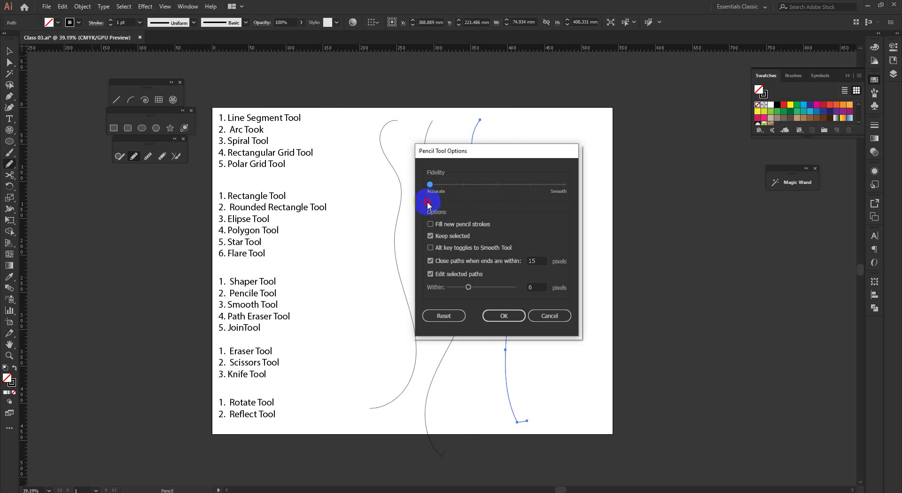
pyautogui.click(513, 315)
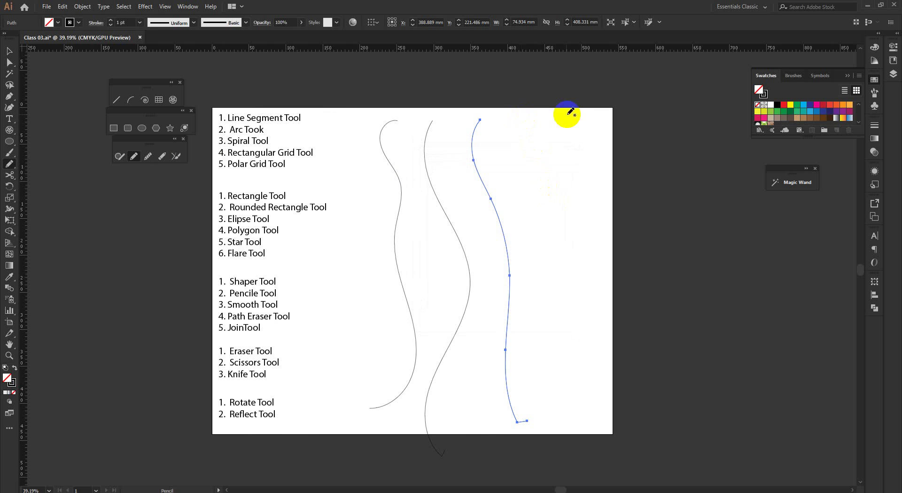
pyautogui.moveTo(536, 116)
pyautogui.mouseDown()
pyautogui.moveTo(530, 163)
pyautogui.moveTo(576, 407)
pyautogui.mouseUp()
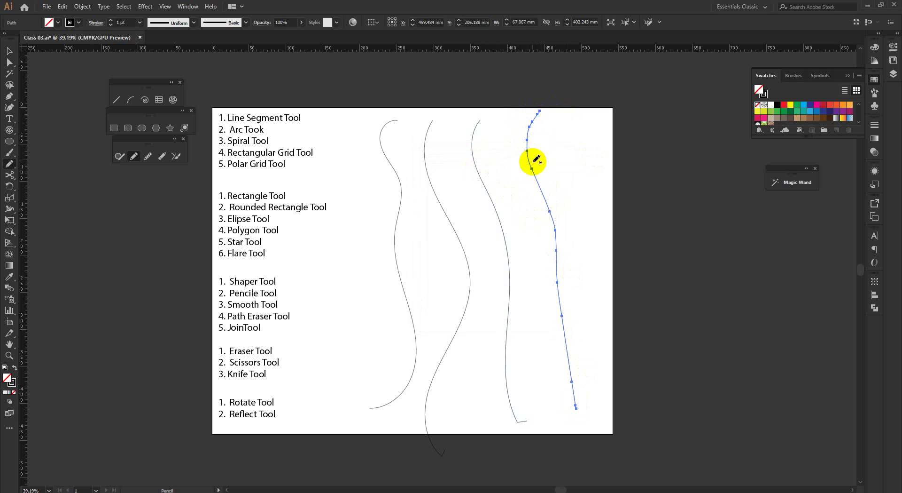
# Set the Pencil tool's fidelity to Smooth and draw a fifth wavy line about 393 mm high along the artboard's right edge.
pyautogui.click(148, 160)
pyautogui.doubleClick(135, 158)
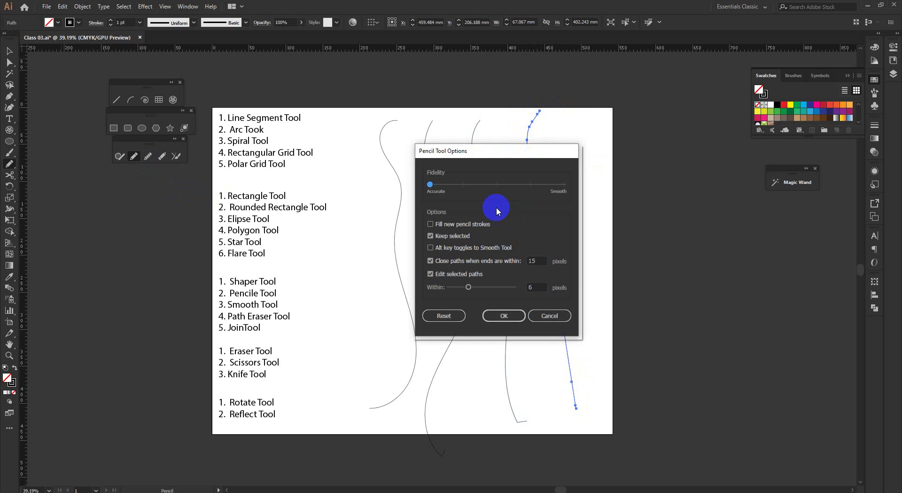
pyautogui.moveTo(435, 188); pyautogui.dragTo(561, 185)
pyautogui.click(503, 316)
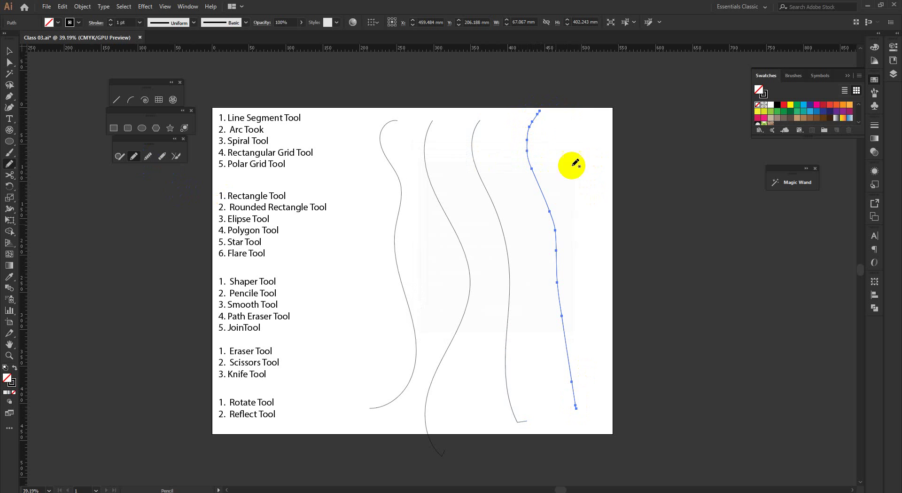
pyautogui.moveTo(570, 111)
pyautogui.mouseDown()
pyautogui.moveTo(595, 299)
pyautogui.moveTo(648, 402)
pyautogui.mouseUp()
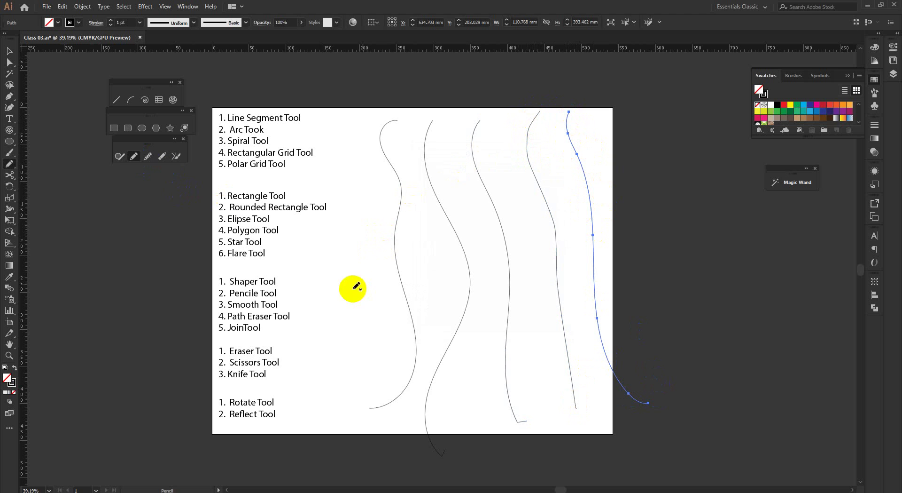
# Try a freehand looping curve over the tool list with the Pencil tool and undo it.
pyautogui.moveTo(351, 245)
pyautogui.mouseDown()
pyautogui.moveTo(323, 250)
pyautogui.moveTo(296, 281)
pyautogui.moveTo(374, 145)
pyautogui.mouseUp()
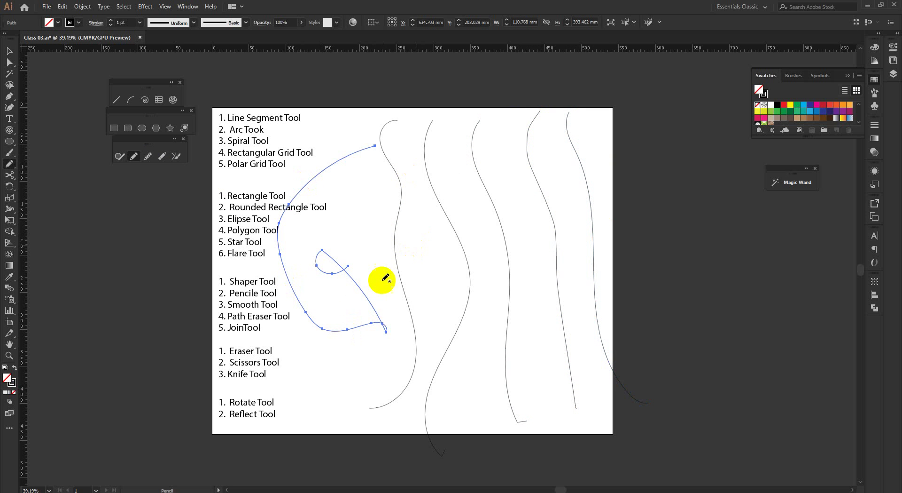
pyautogui.hotkey('ctrl', 'z')
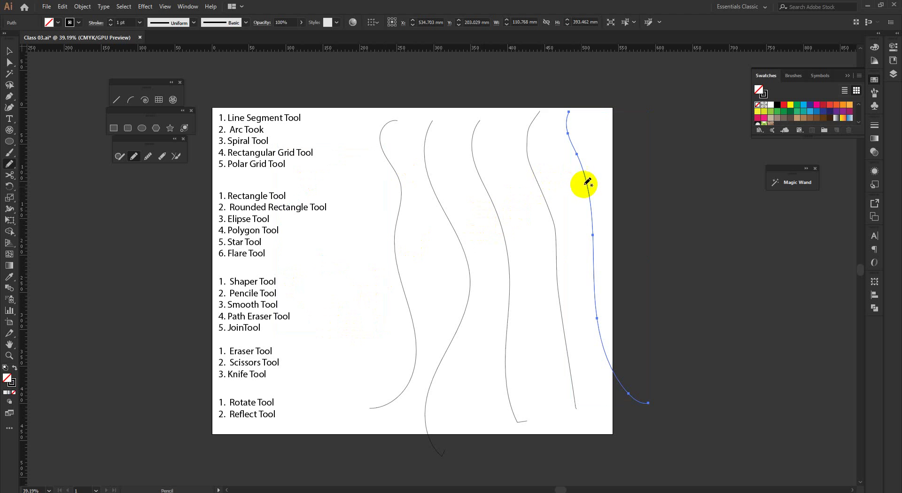
# Move the fifth and fourth wavy lines slightly closer to the third line and leave them deselected.
pyautogui.press('v')
pyautogui.moveTo(585, 181); pyautogui.dragTo(567, 183)
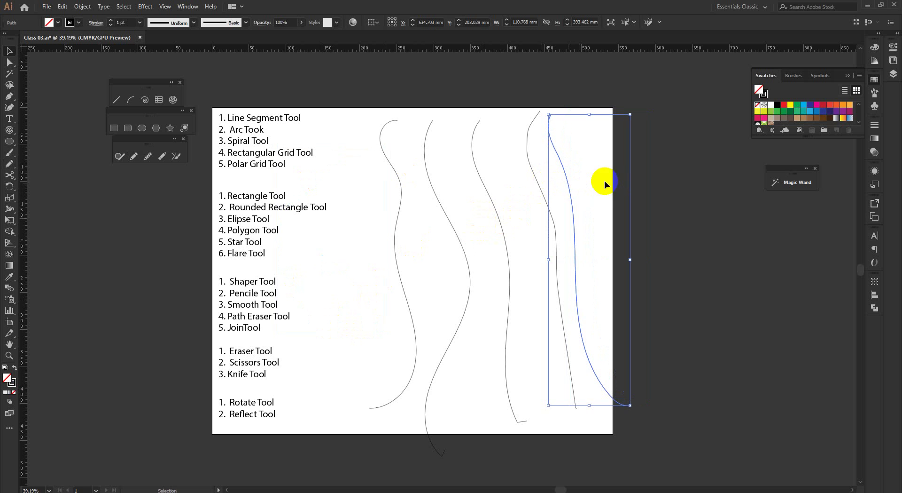
pyautogui.click(605, 181)
pyautogui.click(514, 190)
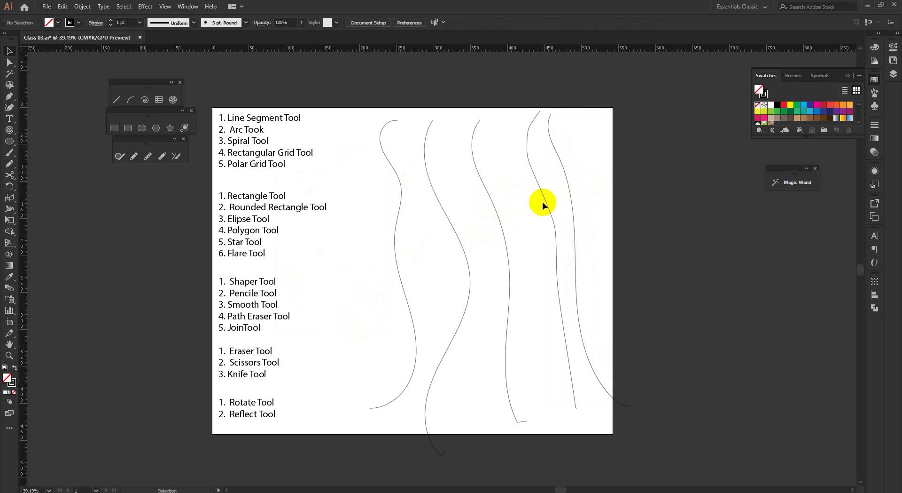
pyautogui.moveTo(543, 201); pyautogui.dragTo(530, 205)
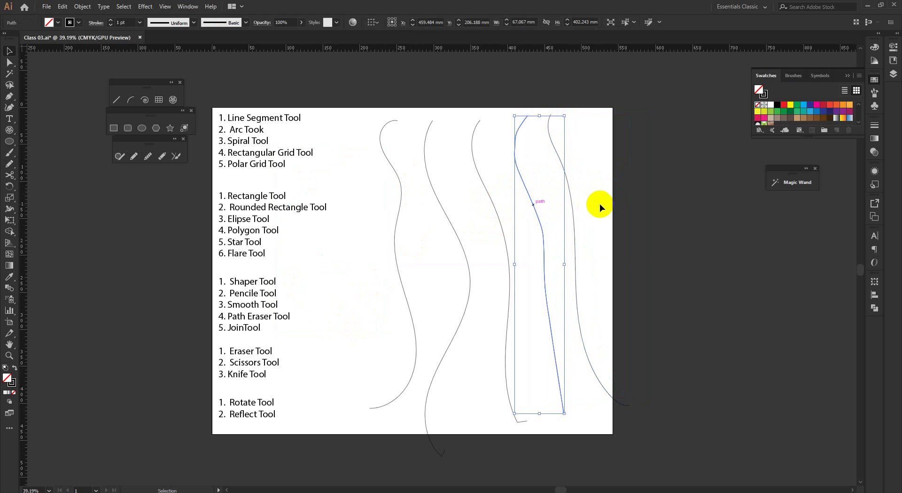
pyautogui.click(600, 203)
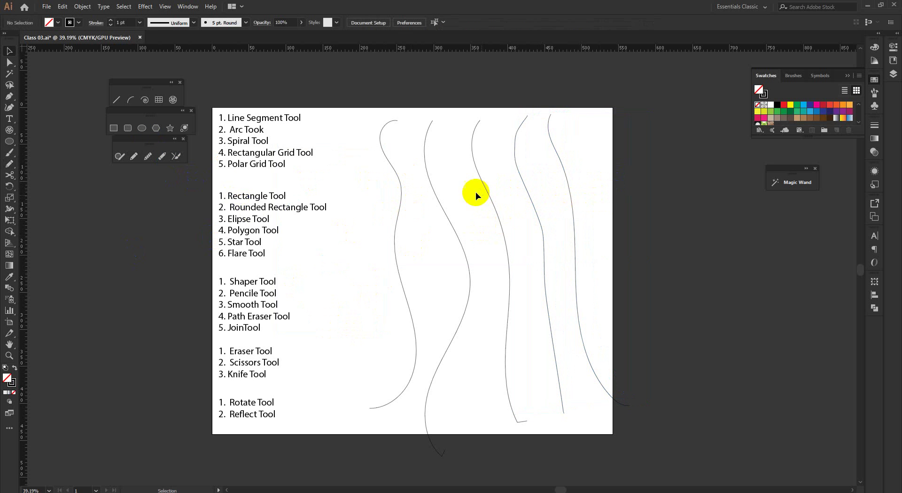
# Draw another wavy line about 296 mm high between the tool list and the existing lines, and reset the Pencil tool options to their defaults.
pyautogui.moveTo(366, 211); pyautogui.dragTo(437, 219)
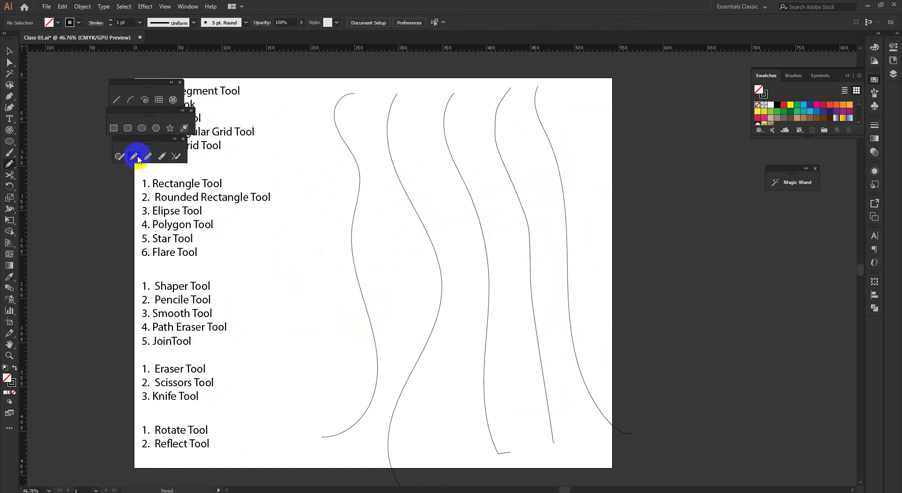
pyautogui.moveTo(305, 121)
pyautogui.mouseDown()
pyautogui.moveTo(288, 183)
pyautogui.moveTo(289, 381)
pyautogui.mouseUp()
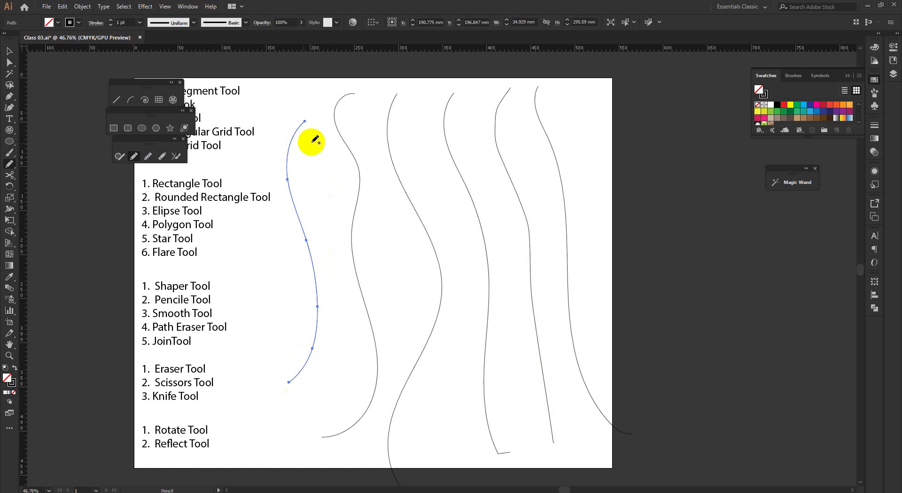
pyautogui.doubleClick(138, 155)
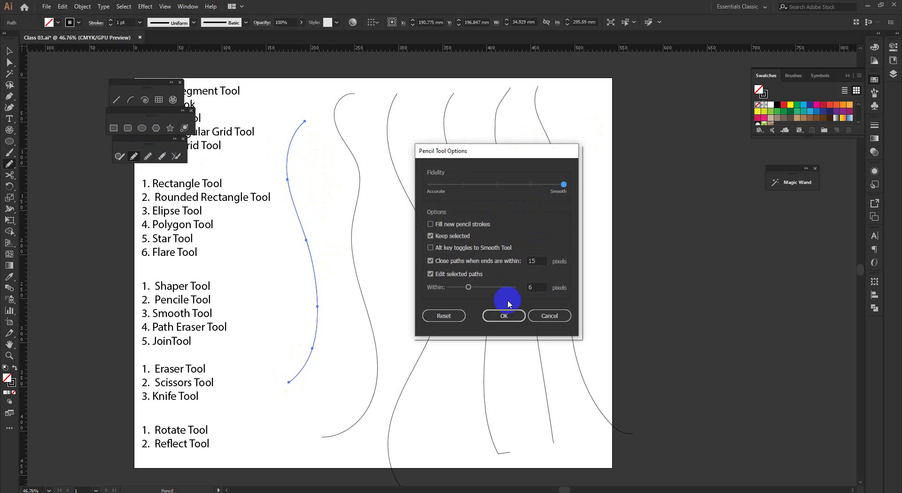
pyautogui.click(452, 319)
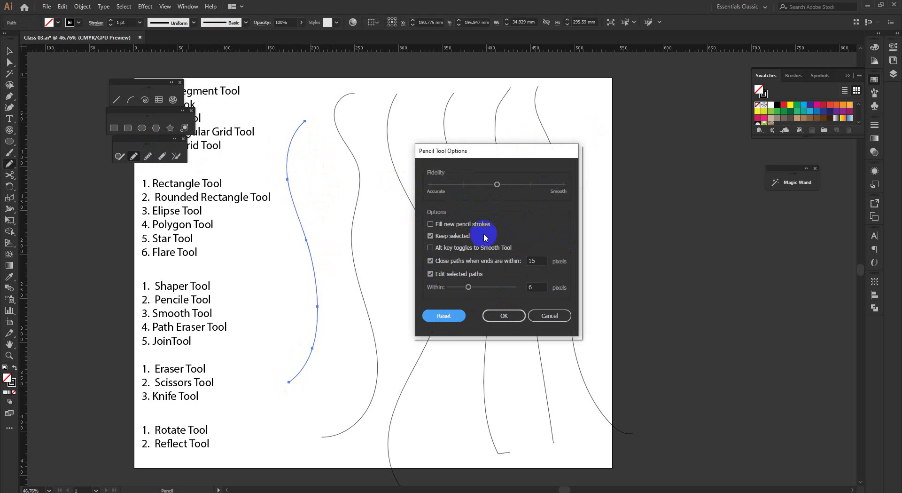
pyautogui.click(496, 318)
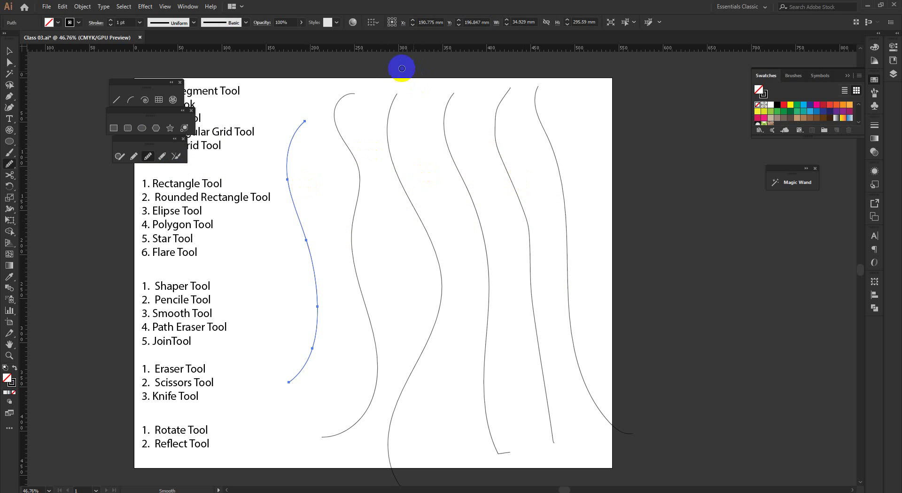
# Select the three wavy lines nearest the artboard's right edge with the Direct Selection tool and examine their anchor points.
pyautogui.hotkey('ctrl', 'space')
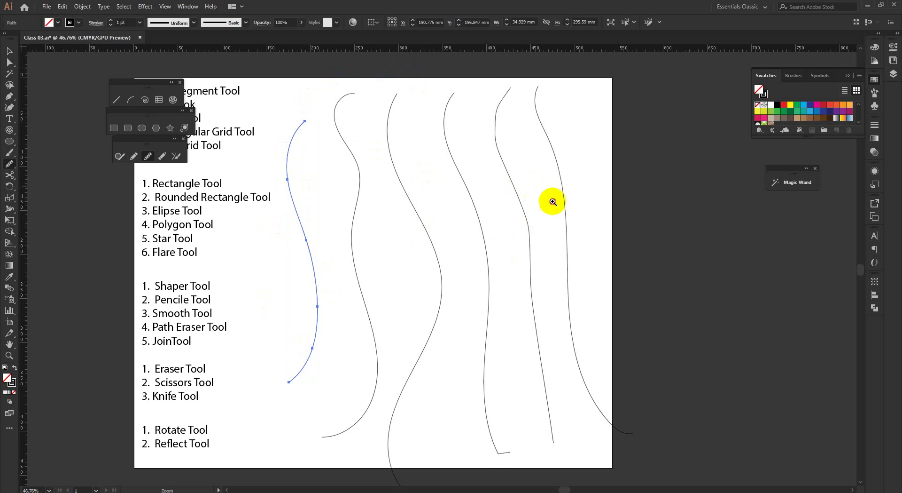
pyautogui.moveTo(554, 202); pyautogui.dragTo(459, 262)
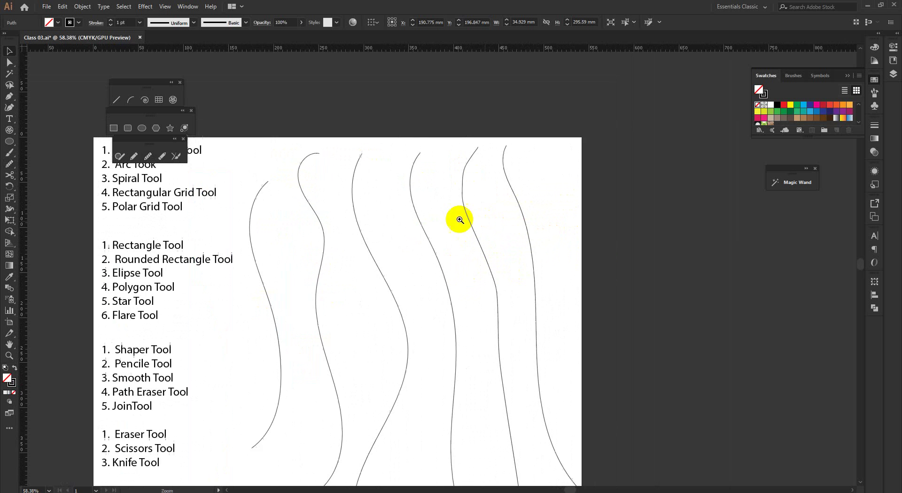
pyautogui.moveTo(460, 219); pyautogui.dragTo(446, 221)
pyautogui.click(9, 62)
pyautogui.moveTo(444, 125); pyautogui.dragTo(606, 472)
pyautogui.moveTo(546, 259); pyautogui.dragTo(586, 313)
pyautogui.moveTo(586, 313); pyautogui.dragTo(544, 269)
pyautogui.moveTo(570, 267); pyautogui.dragTo(540, 244)
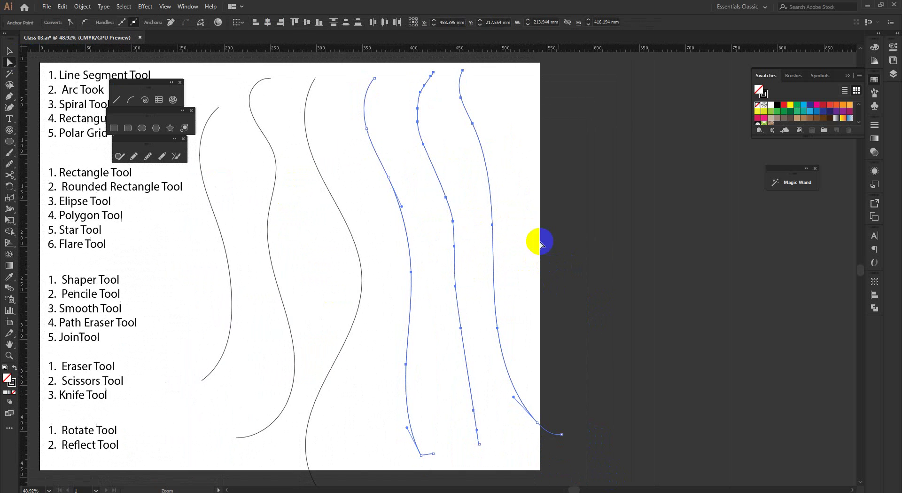
pyautogui.moveTo(479, 258); pyautogui.dragTo(523, 296)
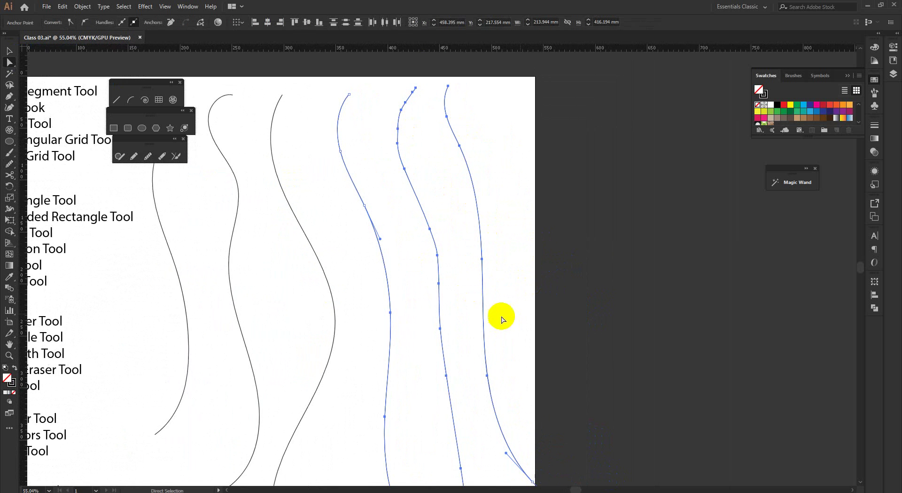
pyautogui.moveTo(455, 270); pyautogui.dragTo(488, 313)
pyautogui.scroll(1, 489, 314)
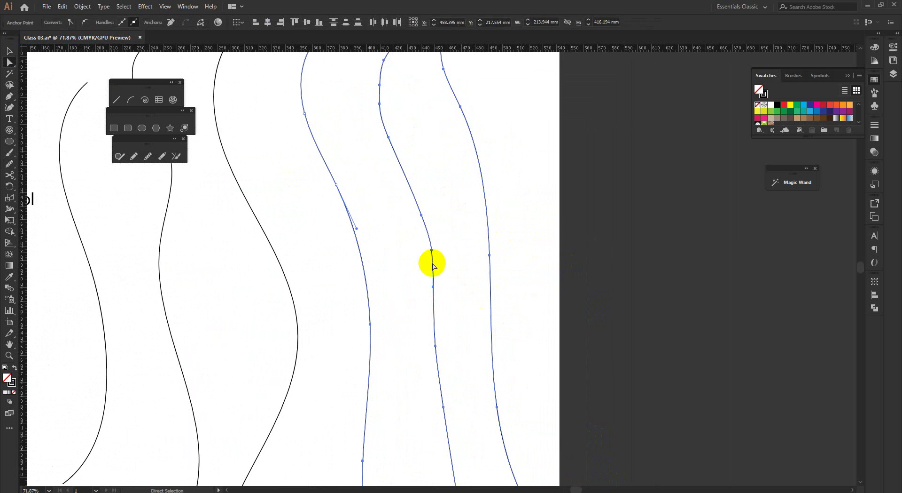
pyautogui.moveTo(450, 220); pyautogui.dragTo(448, 275)
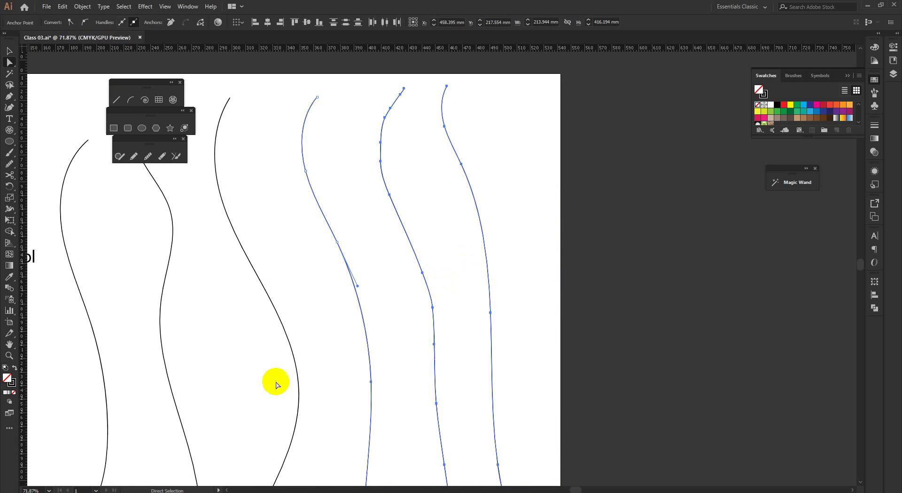
# Switch to the Google Meet window to check the class call, return to Illustrator and check the speaker volume.
pyautogui.moveTo(149, 492)
pyautogui.click(201, 453)
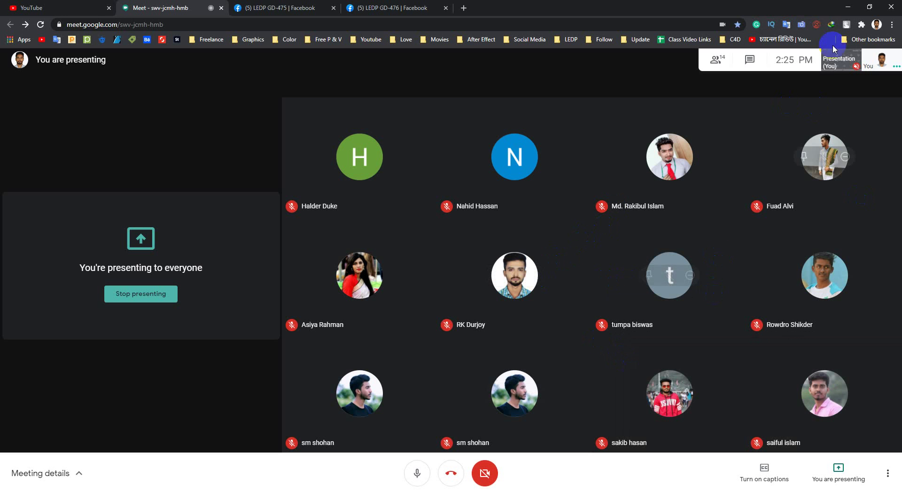
pyautogui.click(846, 4)
pyautogui.moveTo(413, 205); pyautogui.dragTo(435, 236)
pyautogui.moveTo(424, 185); pyautogui.dragTo(439, 255)
pyautogui.moveTo(392, 224); pyautogui.dragTo(420, 239)
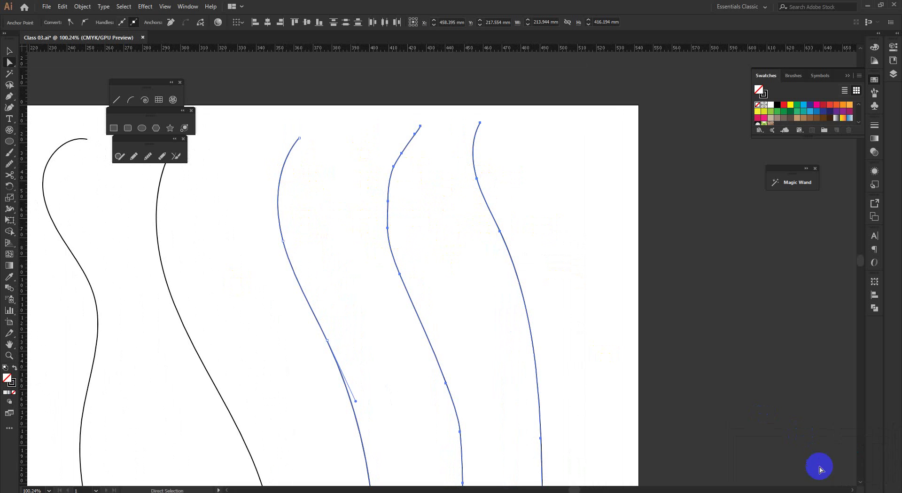
pyautogui.click(844, 491)
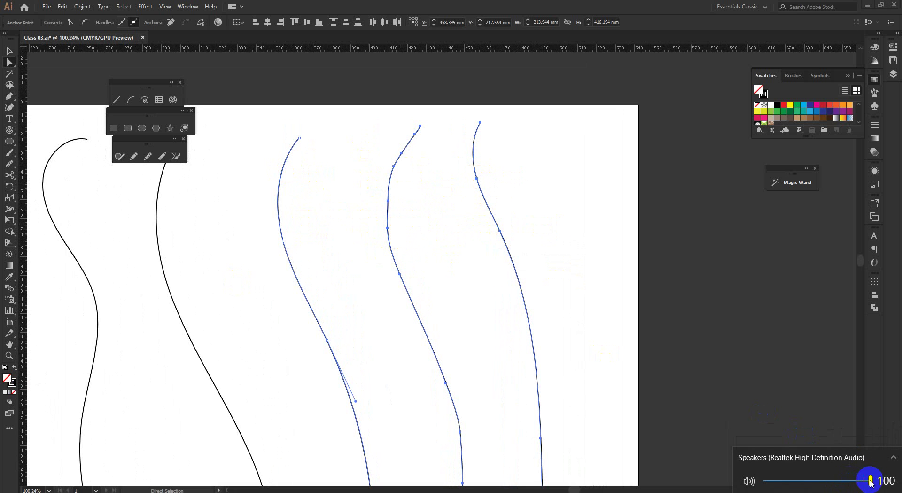
pyautogui.click(683, 492)
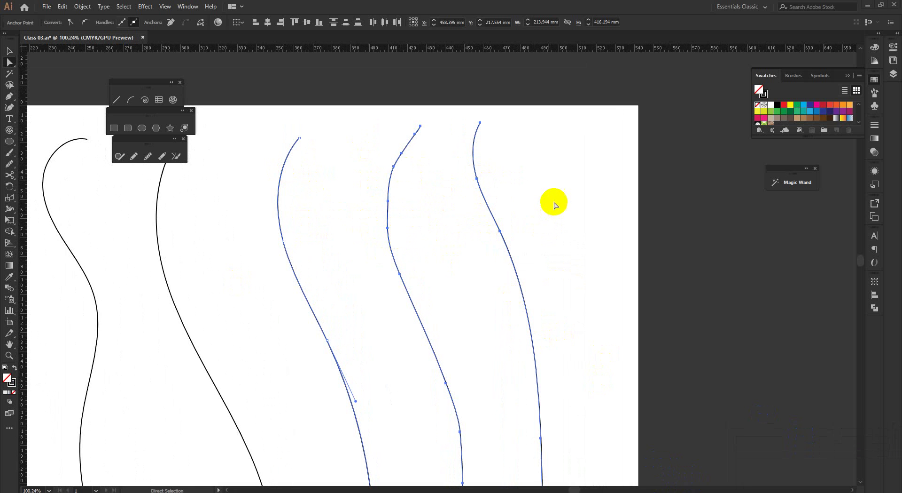
# Reselect the upper anchor points of the three rightmost wavy lines and compare their number and spacing up close.
pyautogui.moveTo(262, 122); pyautogui.dragTo(590, 287)
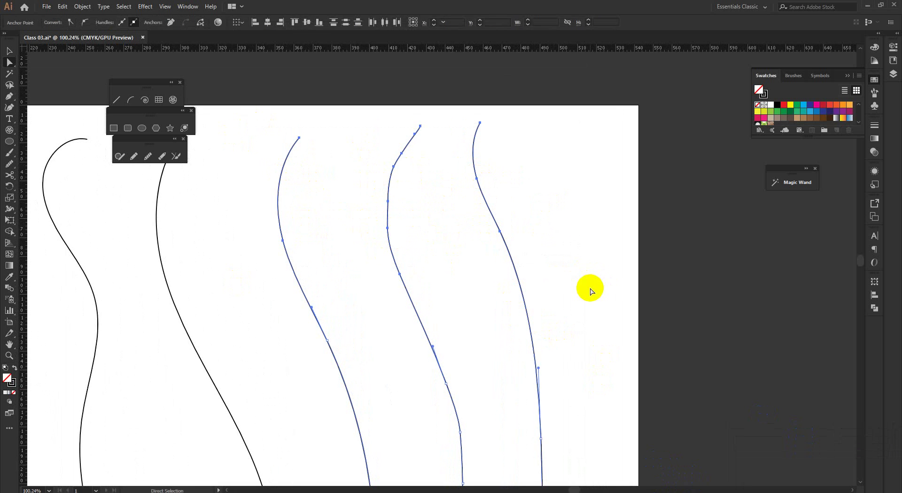
pyautogui.click(428, 180)
pyautogui.moveTo(278, 124); pyautogui.dragTo(652, 386)
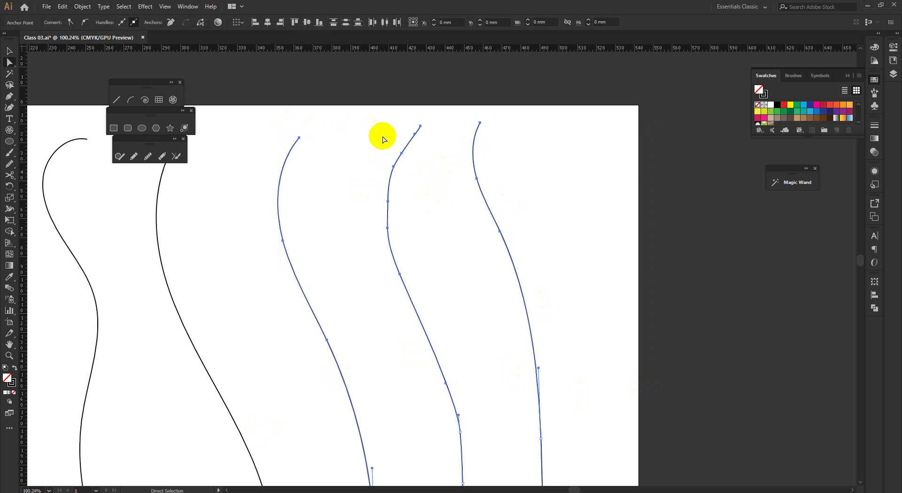
pyautogui.hotkey('ctrl', 'space')
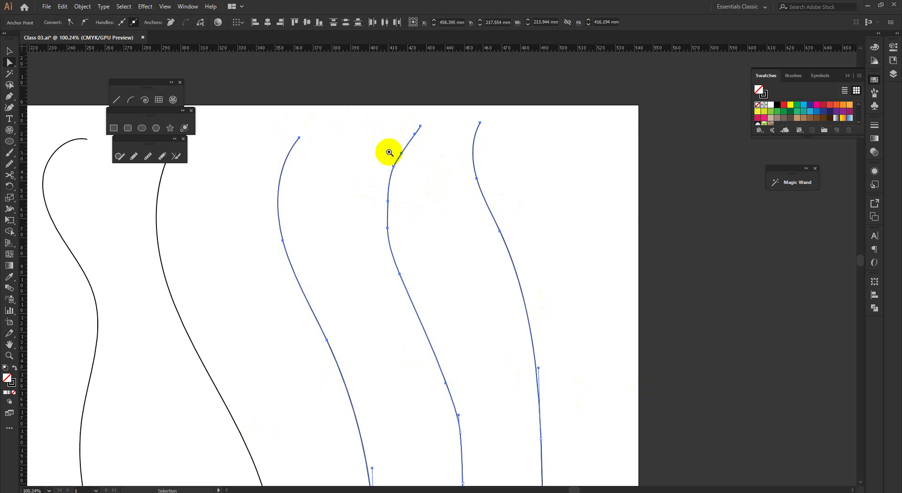
pyautogui.moveTo(390, 152); pyautogui.dragTo(472, 226)
pyautogui.moveTo(470, 230); pyautogui.dragTo(422, 216)
pyautogui.moveTo(478, 251); pyautogui.dragTo(448, 183)
pyautogui.moveTo(487, 253); pyautogui.dragTo(463, 249)
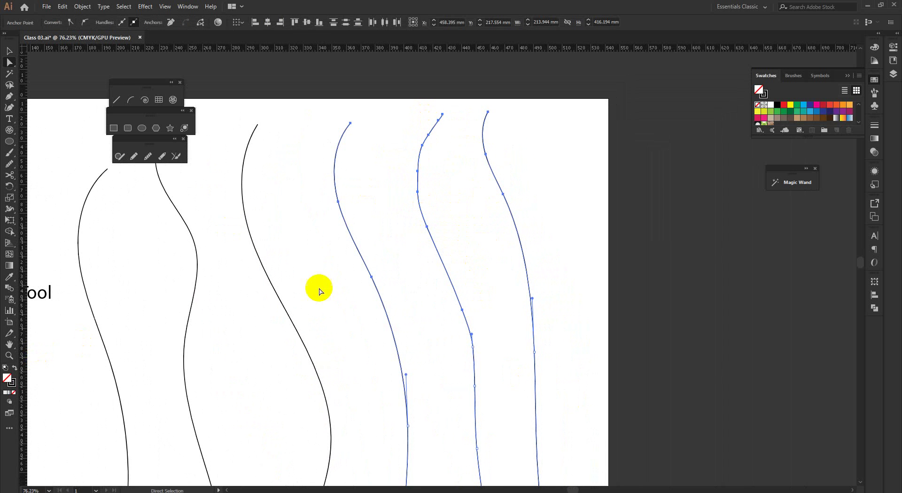
pyautogui.moveTo(417, 147); pyautogui.dragTo(447, 243)
pyautogui.moveTo(423, 198); pyautogui.dragTo(437, 205)
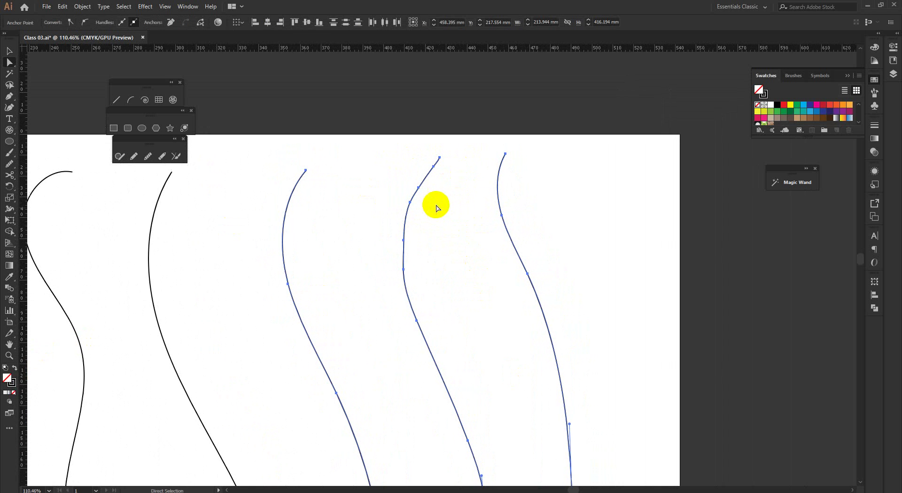
# Smooth the upper bend of the second wavy line from the artboard's right edge with the Smooth tool.
pyautogui.click(149, 158)
pyautogui.scroll(2, 423, 197)
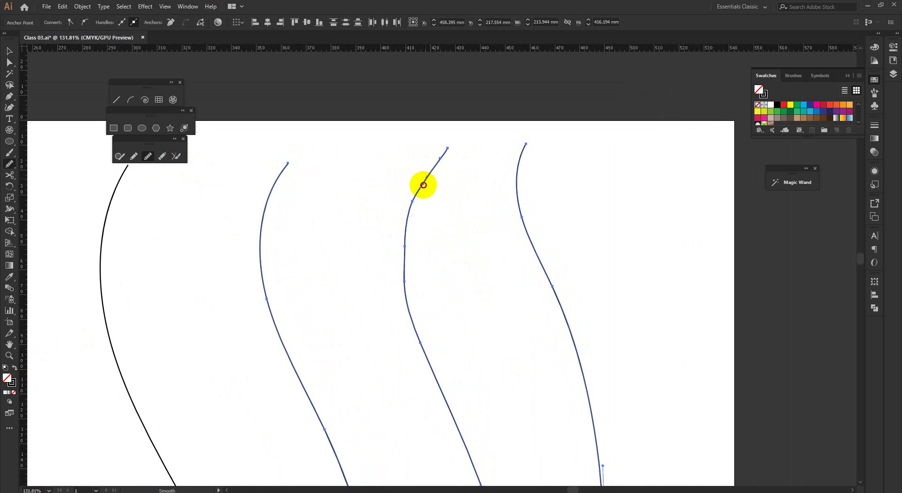
pyautogui.moveTo(408, 227); pyautogui.dragTo(405, 264)
pyautogui.moveTo(411, 195)
pyautogui.mouseDown()
pyautogui.moveTo(403, 327)
pyautogui.moveTo(398, 280)
pyautogui.moveTo(431, 358)
pyautogui.mouseUp()
pyautogui.scroll(3, 433, 284)
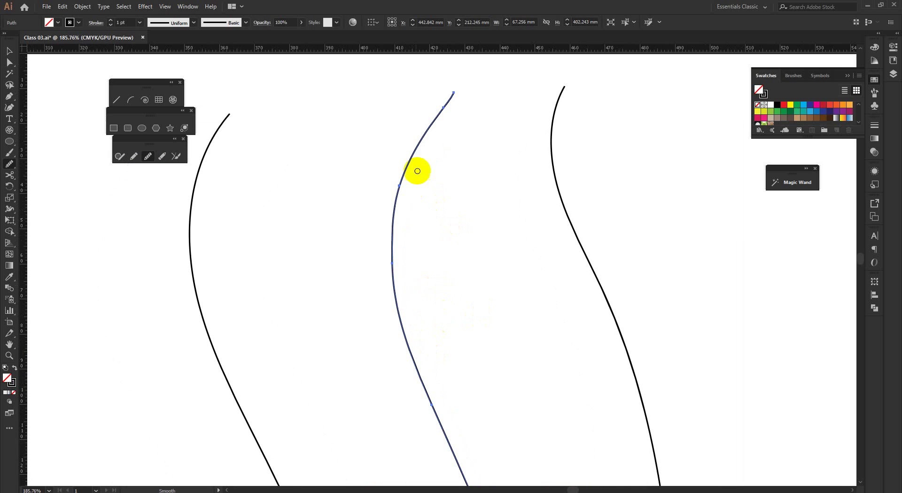
# Smooth the bend in the middle section of the same wavy line with the Smooth tool.
pyautogui.scroll(-4, 508, 338)
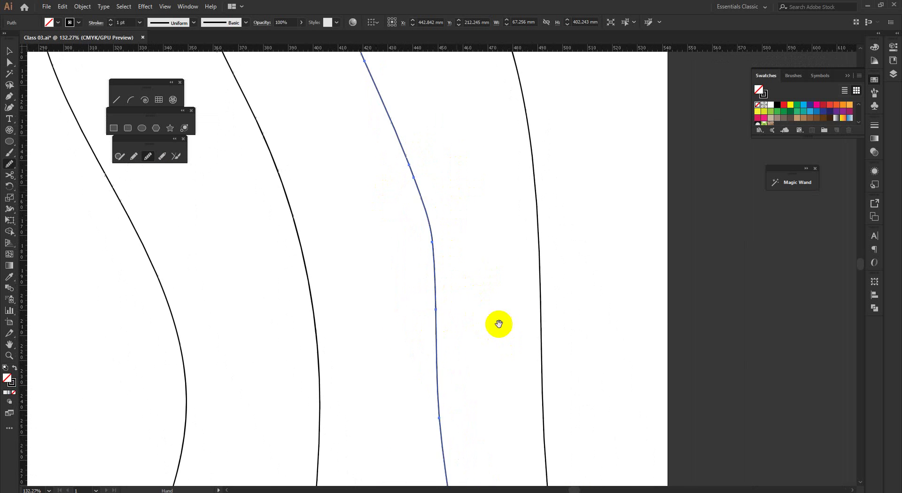
pyautogui.moveTo(485, 296); pyautogui.dragTo(492, 254)
pyautogui.moveTo(438, 160)
pyautogui.mouseDown()
pyautogui.moveTo(457, 219)
pyautogui.moveTo(456, 207)
pyautogui.mouseUp()
pyautogui.moveTo(466, 347)
pyautogui.mouseDown()
pyautogui.moveTo(477, 212)
pyautogui.moveTo(467, 196)
pyautogui.moveTo(477, 258)
pyautogui.moveTo(473, 215)
pyautogui.mouseUp()
pyautogui.moveTo(484, 303); pyautogui.dragTo(511, 356)
pyautogui.scroll(-2, 487, 343)
pyautogui.moveTo(519, 390); pyautogui.dragTo(489, 258)
pyautogui.scroll(-2, 461, 249)
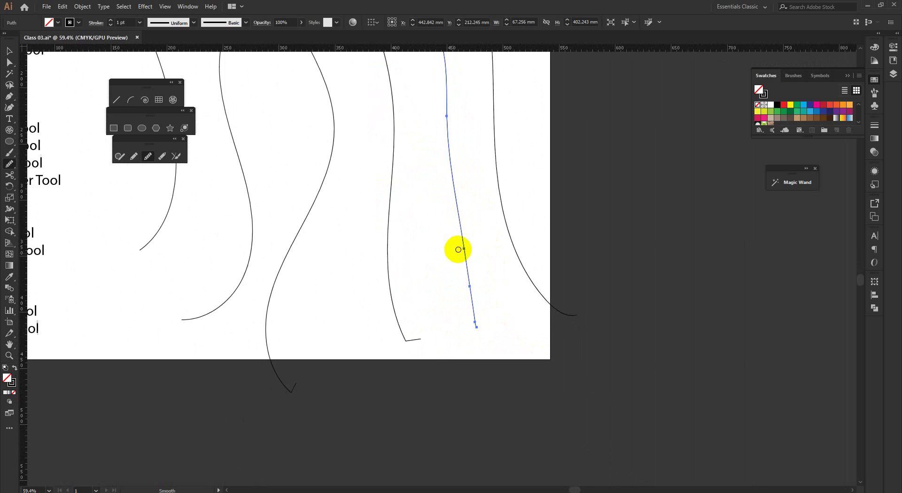
# Smooth the lower end of the same wavy line with several Smooth tool strokes.
pyautogui.scroll(2, 479, 278)
pyautogui.scroll(9, 511, 318)
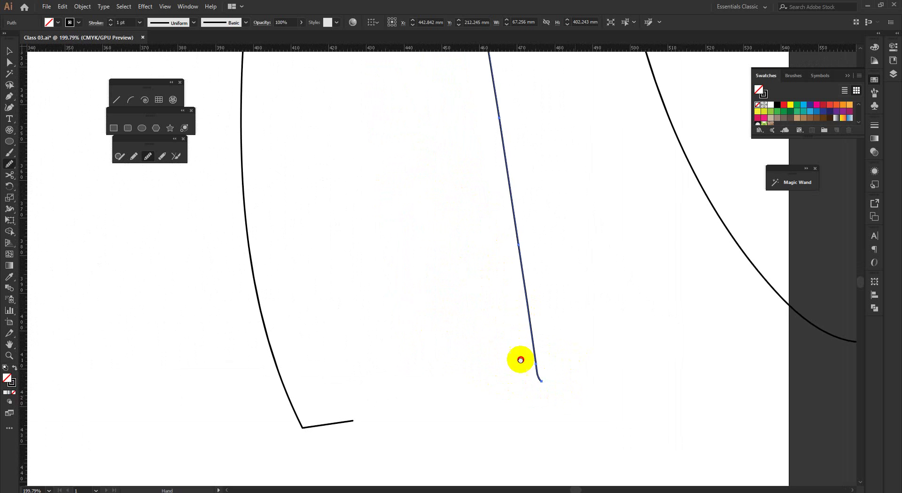
pyautogui.moveTo(479, 330); pyautogui.dragTo(499, 385)
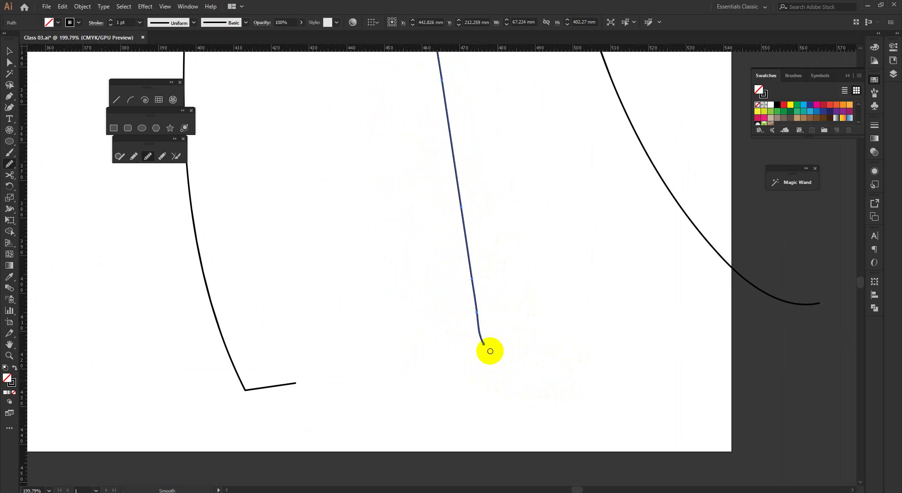
pyautogui.moveTo(484, 339); pyautogui.dragTo(479, 372)
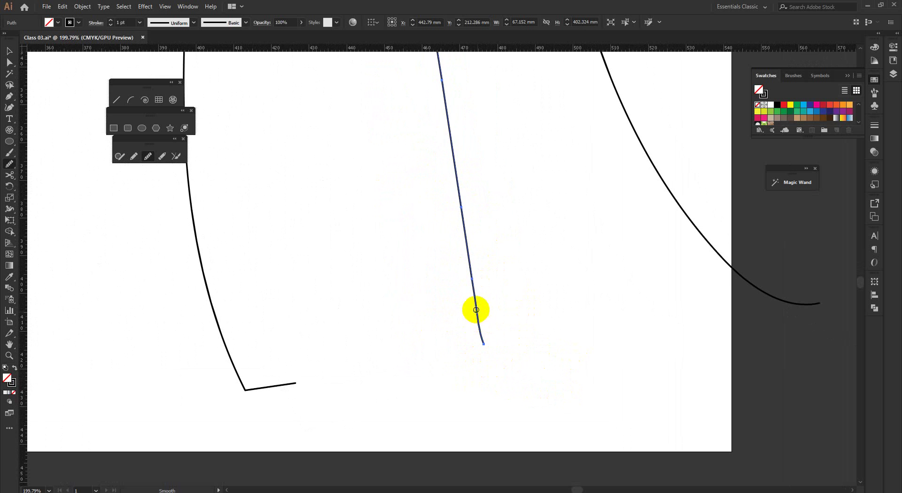
pyautogui.moveTo(483, 340)
pyautogui.mouseDown()
pyautogui.moveTo(480, 322)
pyautogui.moveTo(508, 399)
pyautogui.mouseUp()
pyautogui.moveTo(558, 363); pyautogui.dragTo(498, 345)
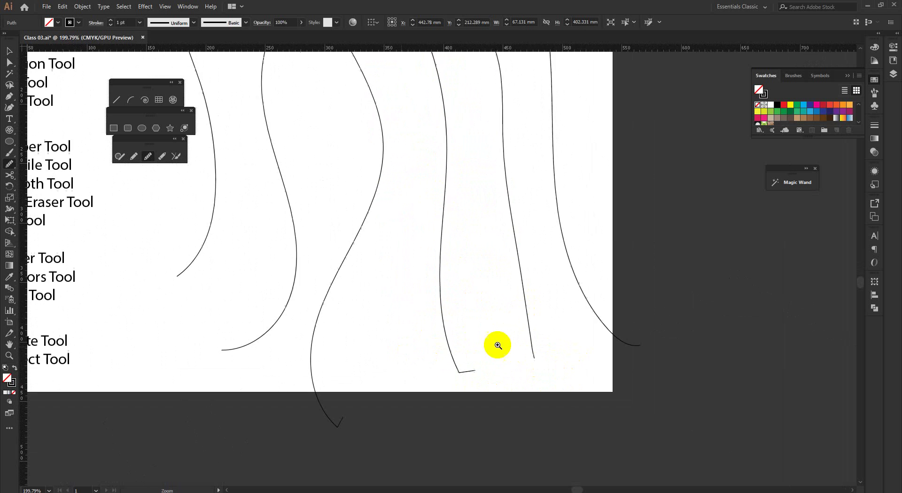
# Select all six wavy lines, delete them and undo the deletion.
pyautogui.scroll(-3, 447, 334)
pyautogui.moveTo(235, 169); pyautogui.dragTo(272, 187)
pyautogui.moveTo(512, 167); pyautogui.dragTo(412, 273)
pyautogui.press('v')
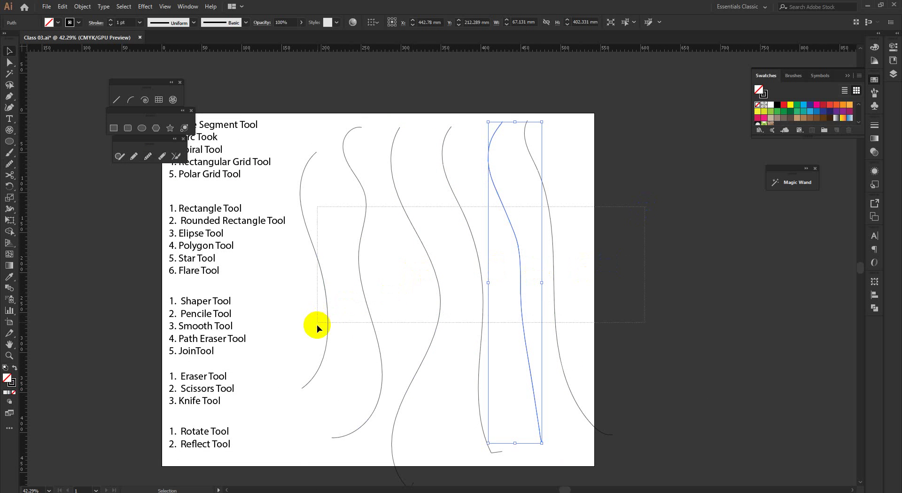
pyautogui.hotkey('ctrl', 'a')
pyautogui.press('Delete')
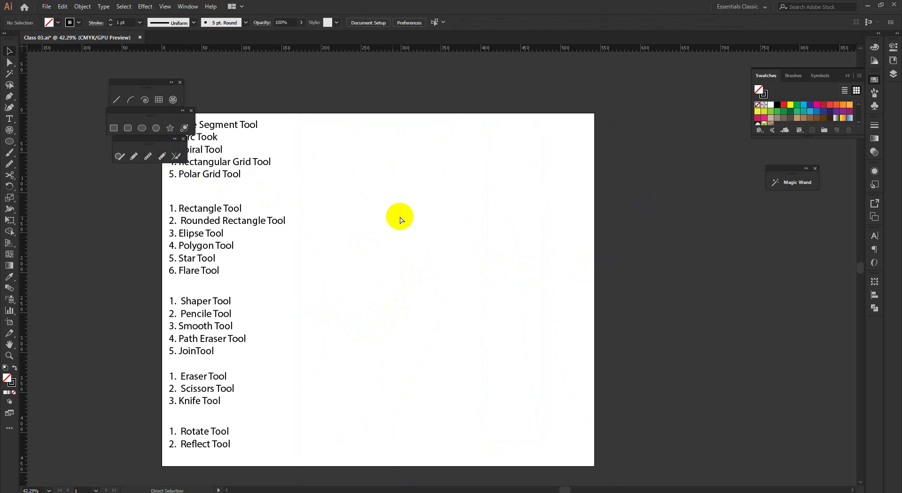
pyautogui.hotkey('ctrl', 'z')
# Erase a short middle section of the second wavy line from the tool list with the Path Eraser tool.
pyautogui.scroll(2, 369, 227)
pyautogui.click(160, 158)
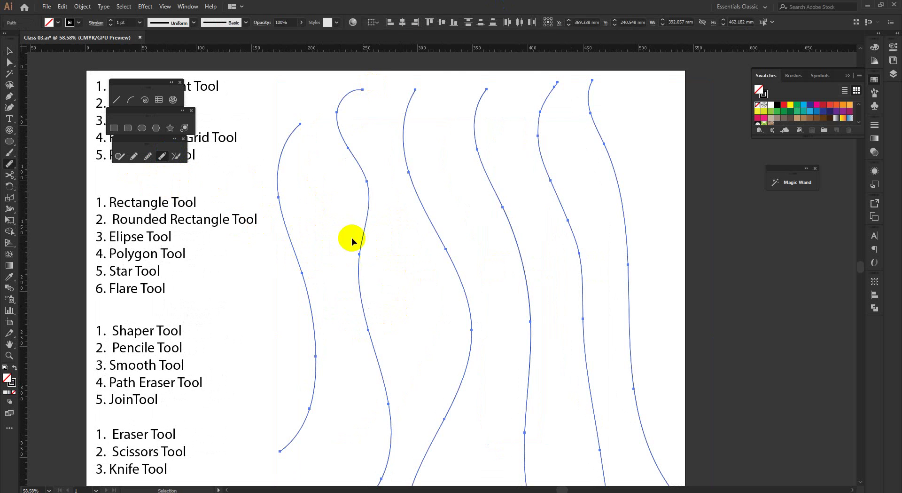
pyautogui.scroll(2, 351, 155)
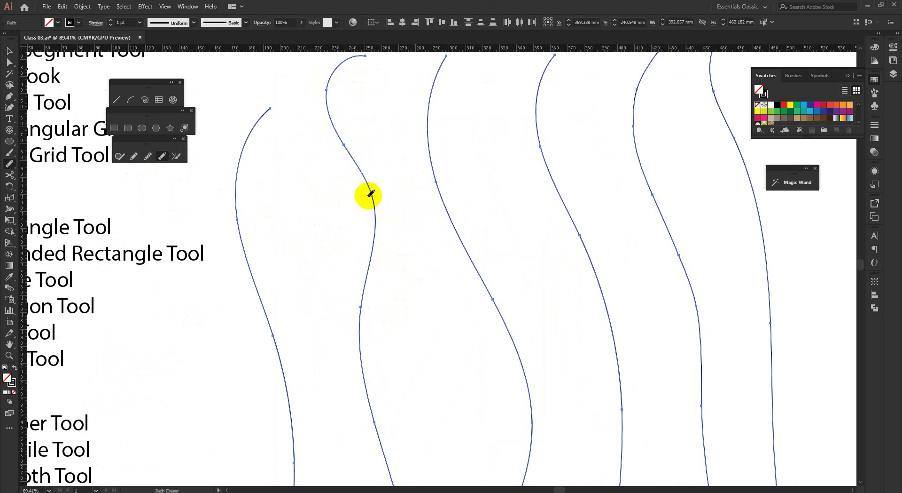
pyautogui.moveTo(500, 248); pyautogui.dragTo(464, 259)
pyautogui.scroll(2, 465, 259)
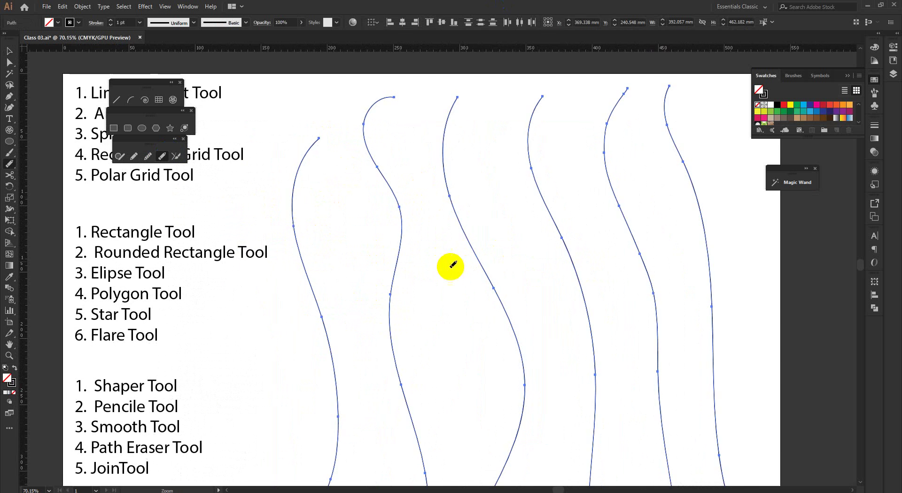
pyautogui.scroll(2, 460, 285)
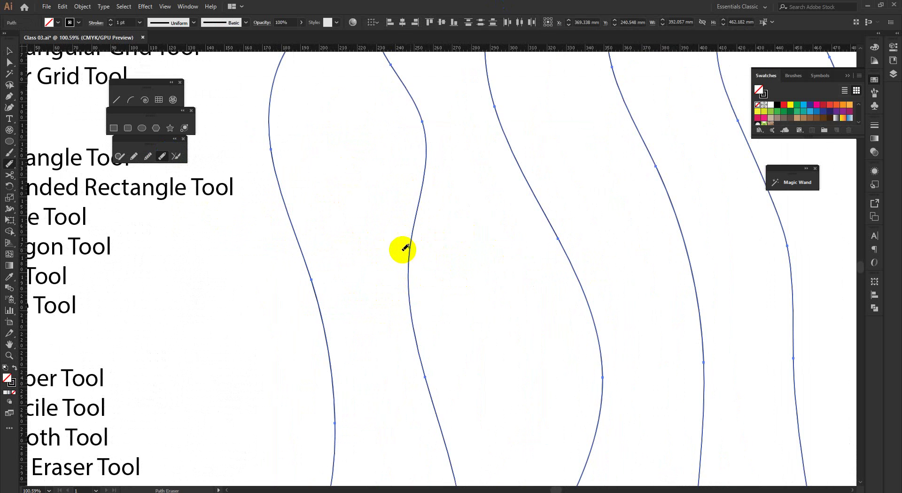
pyautogui.moveTo(407, 250); pyautogui.dragTo(411, 326)
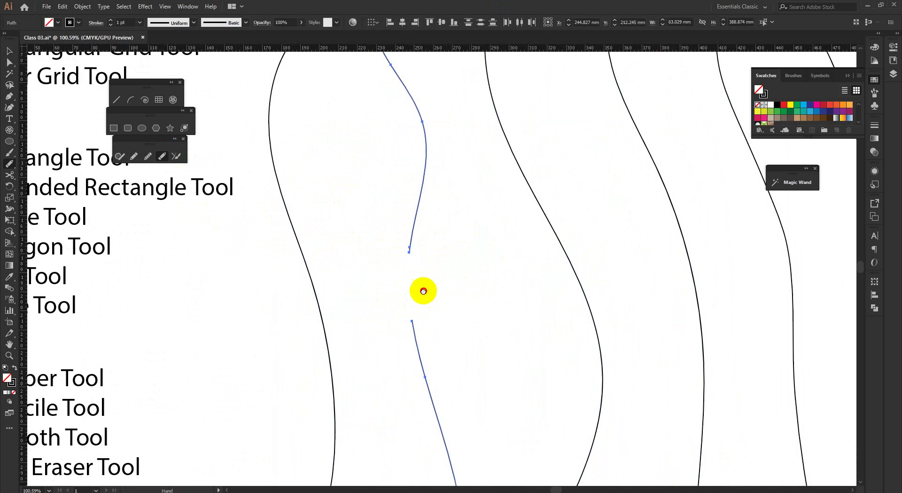
# Try to erase parts of the third, fourth and fifth wavy lines with the Path Eraser tool while only the second line is selected.
pyautogui.hscroll(3, 470, 246)
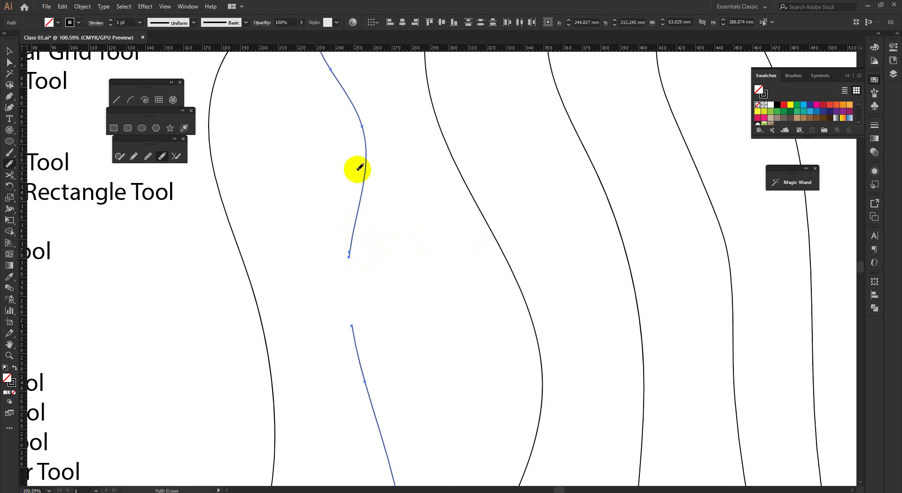
pyautogui.moveTo(500, 257)
pyautogui.mouseDown()
pyautogui.moveTo(470, 197)
pyautogui.moveTo(514, 286)
pyautogui.moveTo(540, 304)
pyautogui.moveTo(537, 329)
pyautogui.moveTo(475, 230)
pyautogui.moveTo(503, 238)
pyautogui.mouseUp()
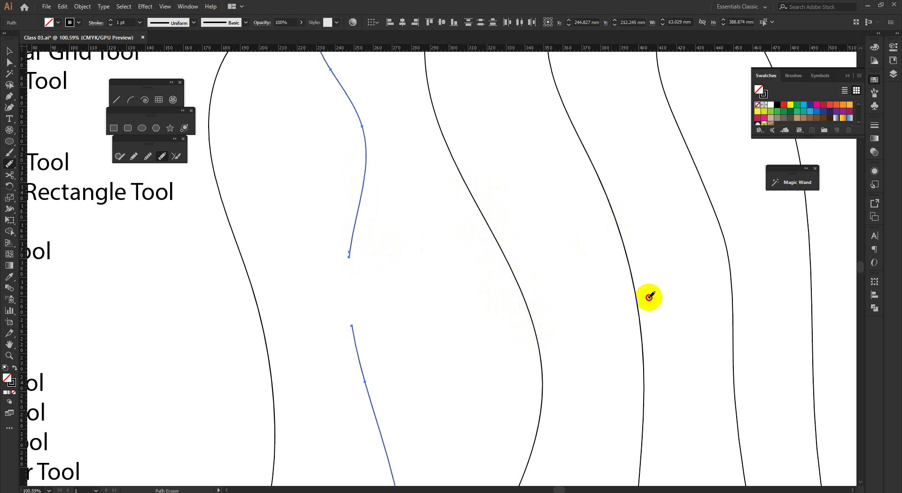
pyautogui.moveTo(649, 297)
pyautogui.mouseDown()
pyautogui.moveTo(640, 355)
pyautogui.moveTo(580, 351)
pyautogui.mouseUp()
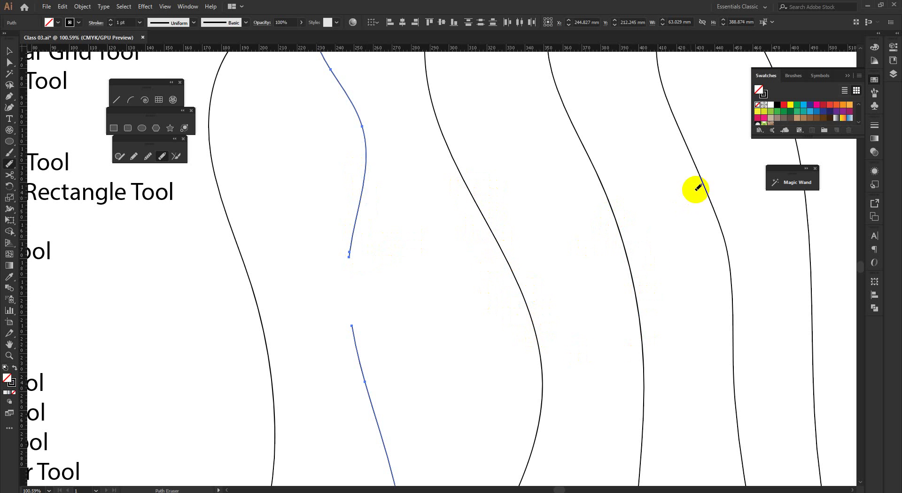
pyautogui.moveTo(698, 188); pyautogui.dragTo(755, 285)
pyautogui.scroll(-4, 560, 292)
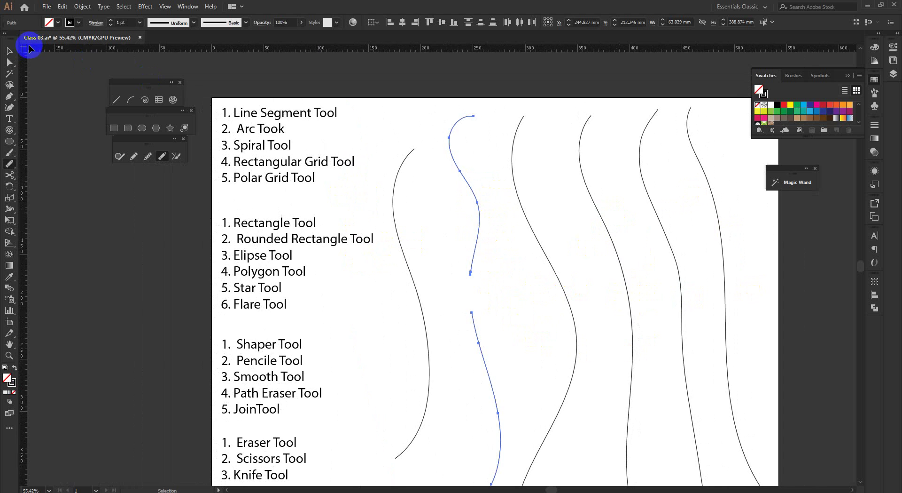
# Deselect the second wavy line and try the Path Eraser tool on the unselected third wavy line.
pyautogui.click(10, 51)
pyautogui.moveTo(469, 240); pyautogui.dragTo(434, 258)
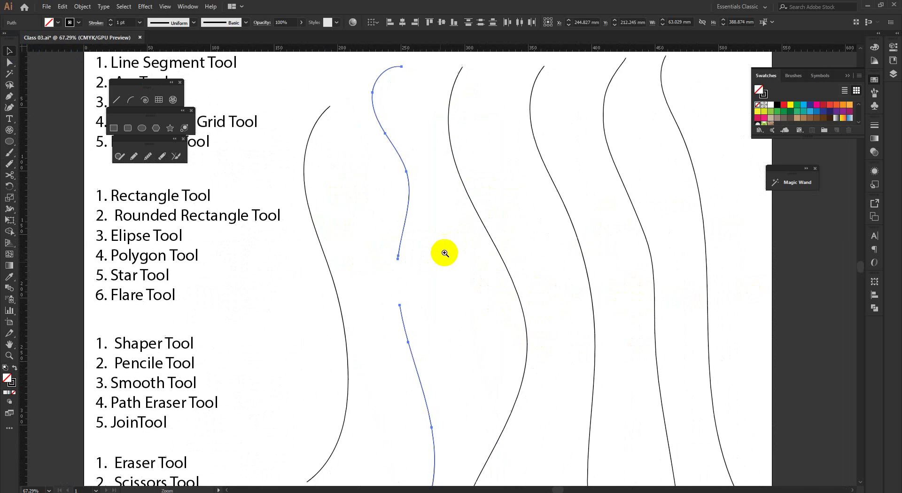
pyautogui.scroll(2, 445, 253)
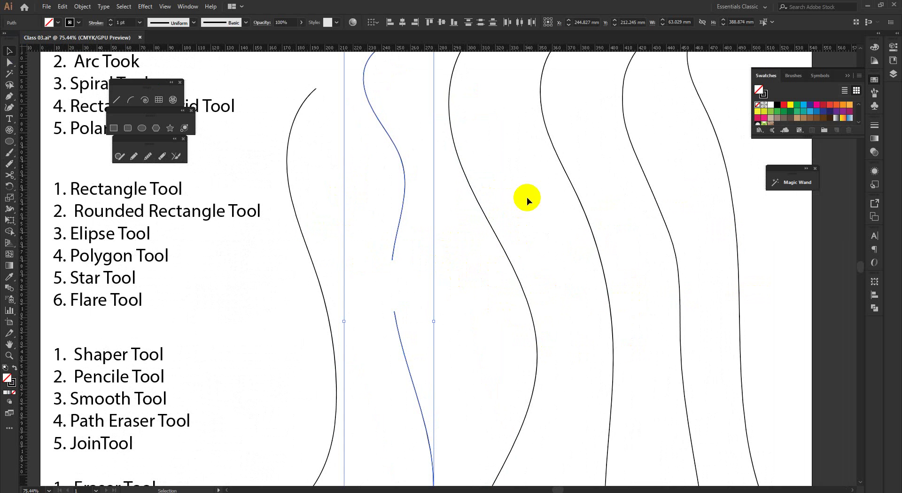
pyautogui.click(511, 196)
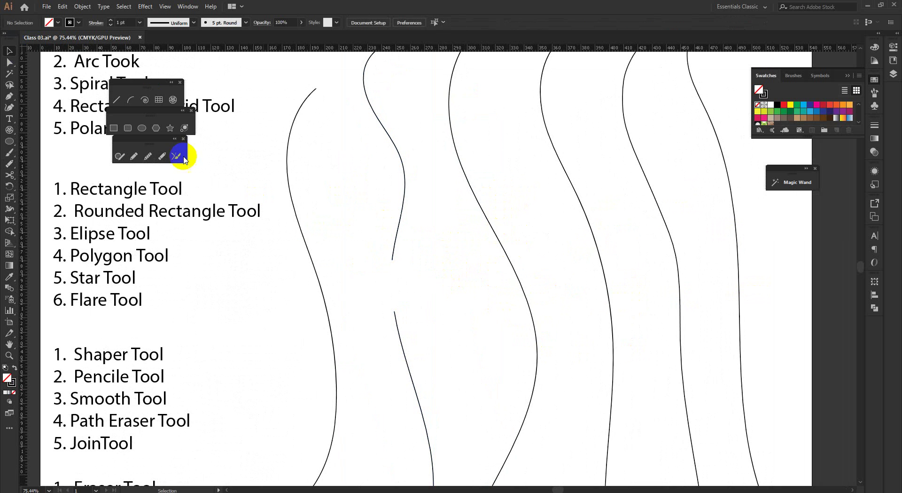
pyautogui.click(167, 156)
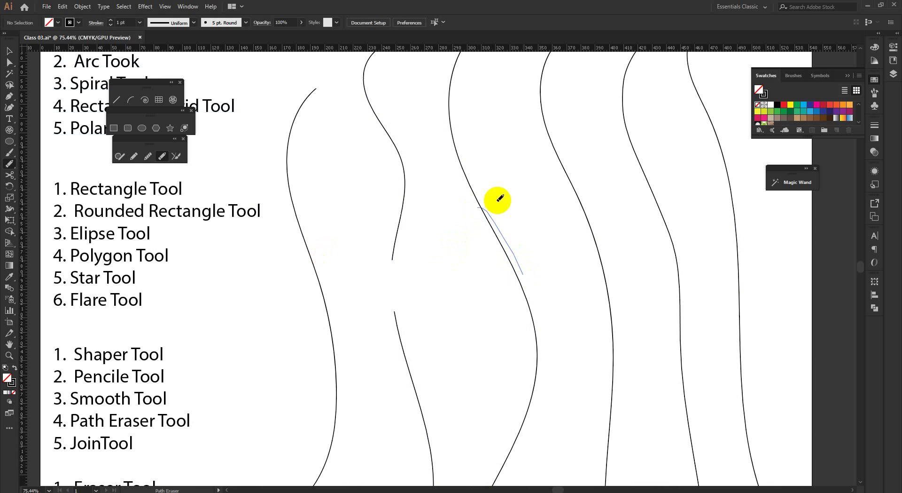
pyautogui.moveTo(497, 201)
pyautogui.mouseDown()
pyautogui.moveTo(511, 303)
pyautogui.moveTo(518, 278)
pyautogui.moveTo(546, 346)
pyautogui.moveTo(443, 277)
pyautogui.moveTo(467, 292)
pyautogui.moveTo(469, 325)
pyautogui.moveTo(523, 242)
pyautogui.moveTo(478, 251)
pyautogui.mouseUp()
pyautogui.click(126, 123)
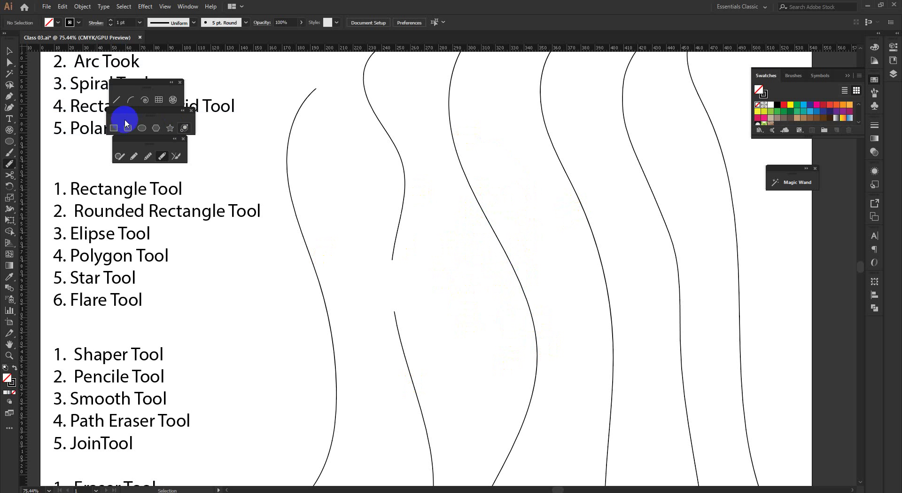
# Select the third wavy line from the tool list and erase a section of its middle with the Path Eraser tool.
pyautogui.click(9, 52)
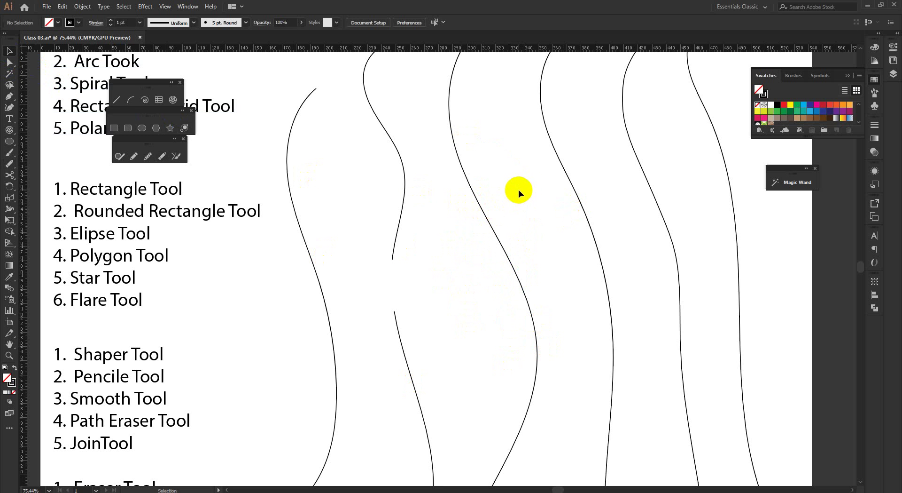
pyautogui.moveTo(436, 319); pyautogui.dragTo(436, 318)
pyautogui.click(521, 202)
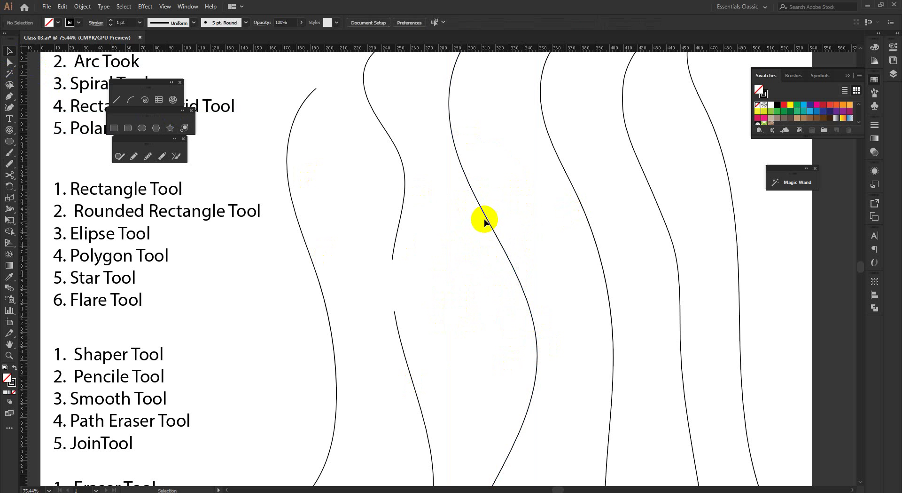
pyautogui.click(488, 220)
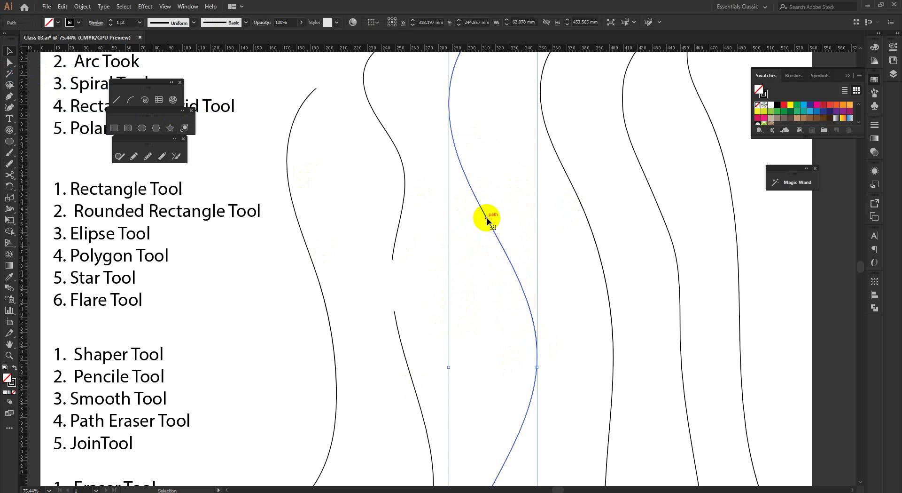
pyautogui.click(163, 156)
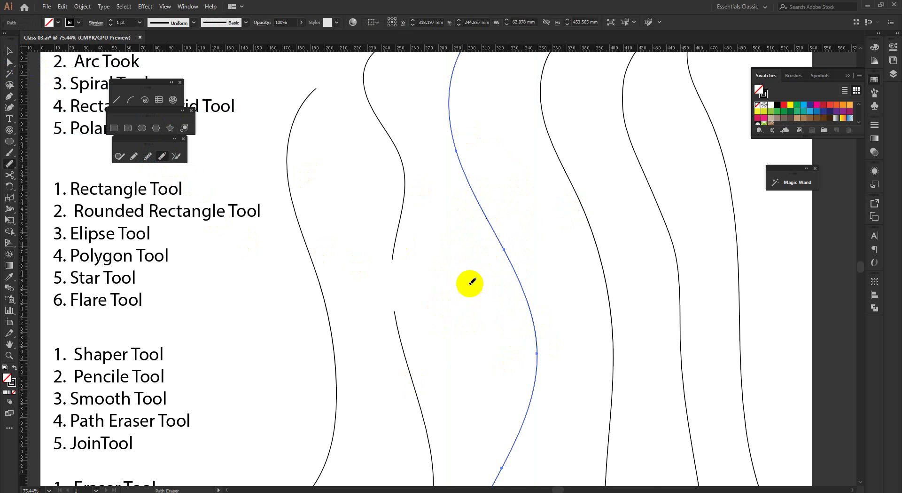
pyautogui.scroll(2, 508, 310)
pyautogui.moveTo(504, 244); pyautogui.dragTo(543, 341)
# Erase two more short sections from the upper part of the third wavy line with the Path Eraser tool.
pyautogui.scroll(-3, 496, 241)
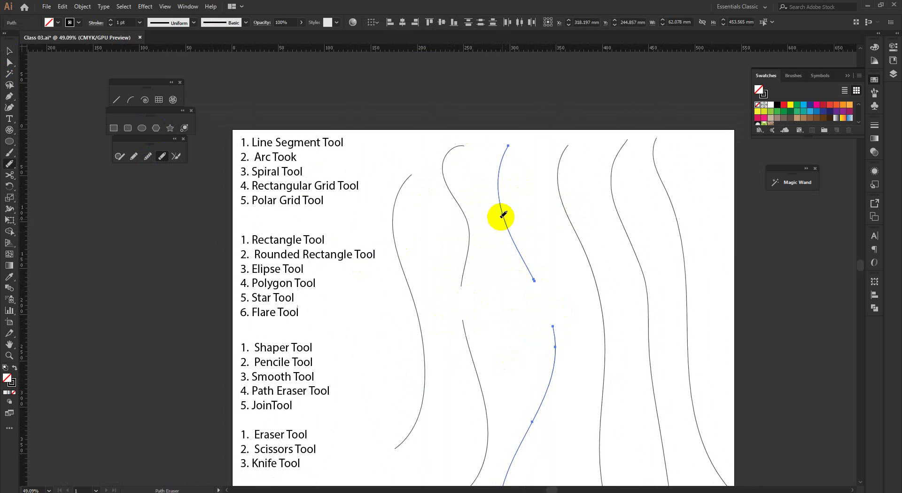
pyautogui.moveTo(500, 211); pyautogui.dragTo(538, 255)
pyautogui.scroll(2, 549, 338)
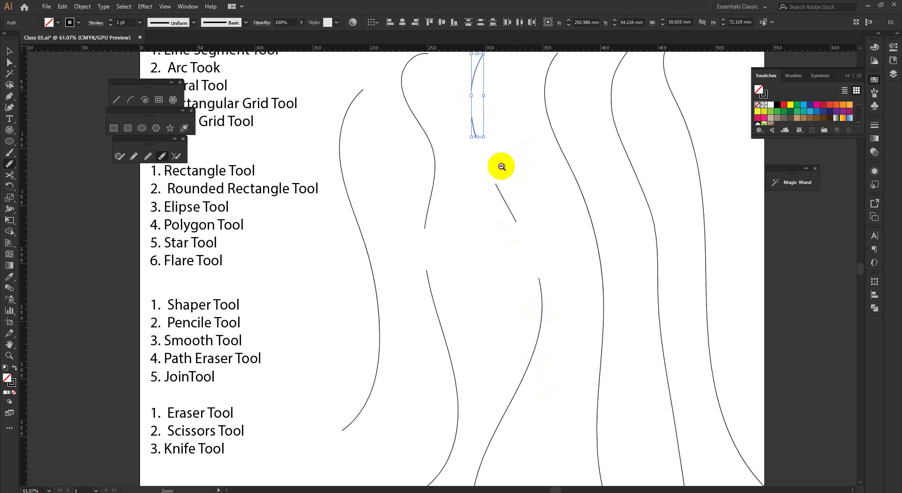
pyautogui.scroll(-2, 500, 168)
pyautogui.moveTo(496, 109); pyautogui.dragTo(541, 155)
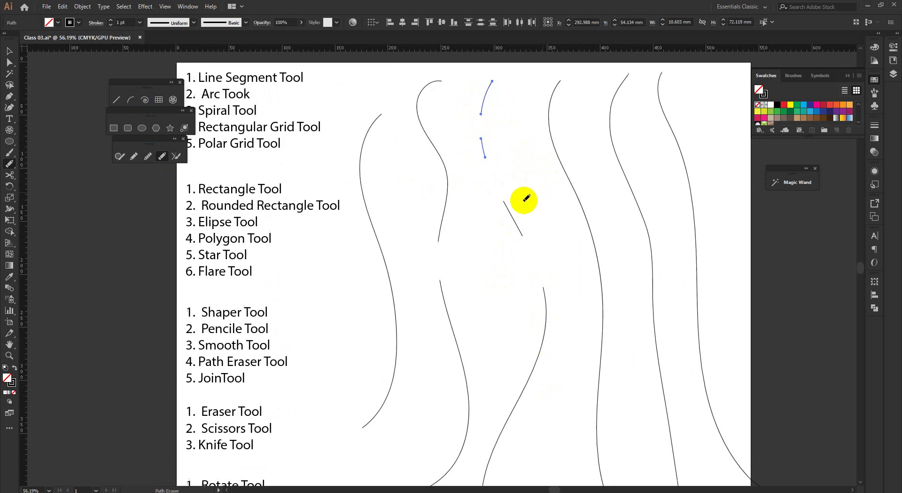
pyautogui.moveTo(531, 197)
pyautogui.mouseDown()
pyautogui.moveTo(507, 191)
pyautogui.moveTo(528, 199)
pyautogui.mouseUp()
# Insert the missing space in item 5 of the third tool list so that it reads "Join Tool".
pyautogui.hscroll(2, 435, 187)
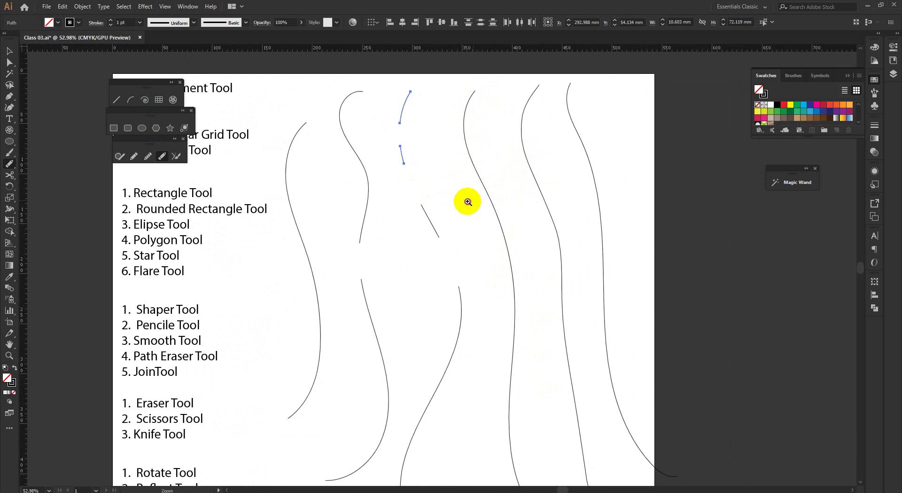
pyautogui.scroll(-1, 468, 212)
pyautogui.scroll(1, 444, 200)
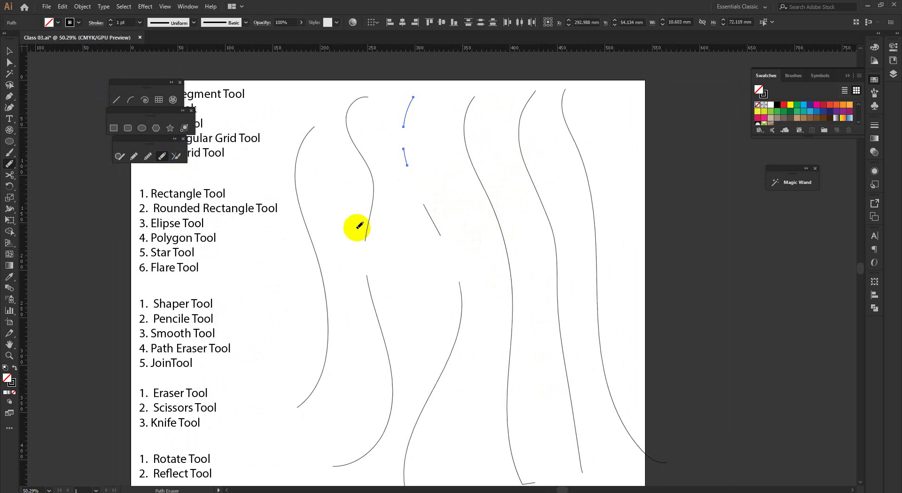
pyautogui.scroll(1, 219, 159)
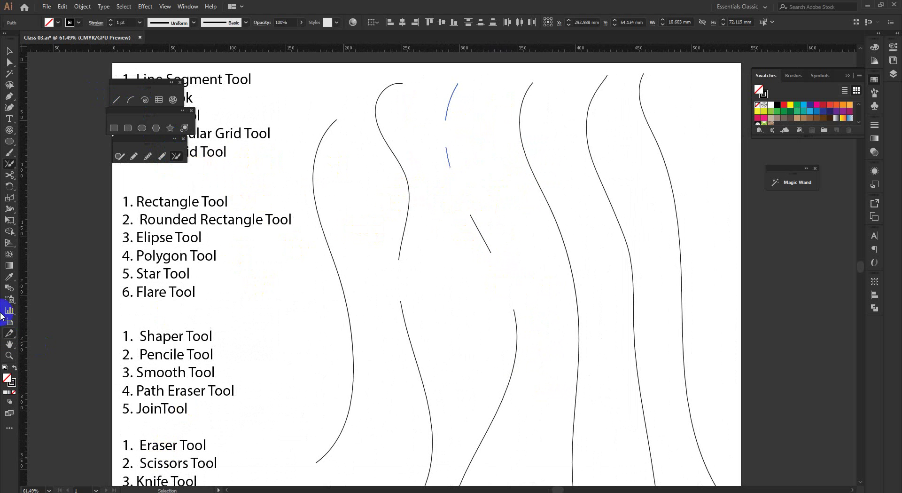
pyautogui.click(11, 121)
pyautogui.click(175, 409)
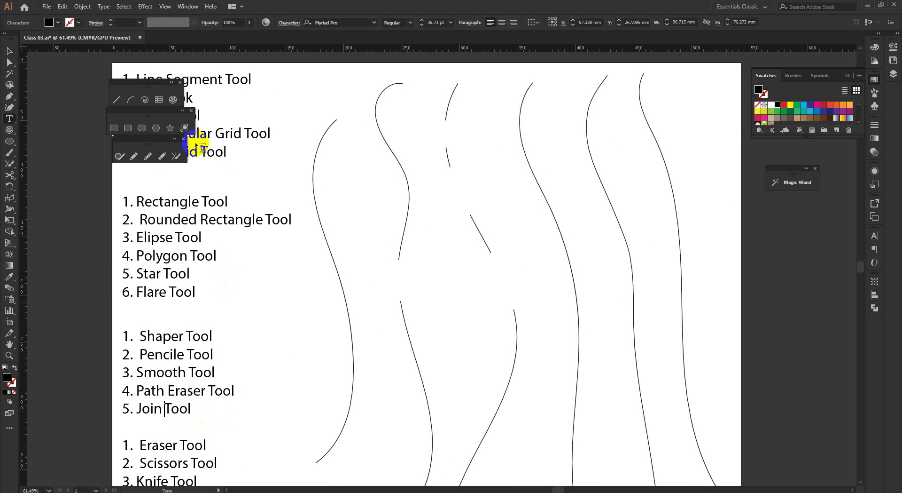
pyautogui.click(177, 158)
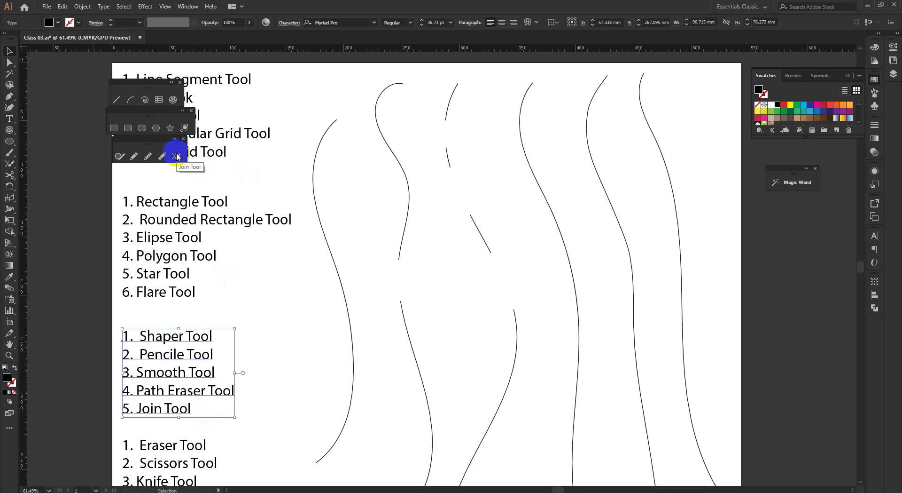
# Select the two uppermost pieces of the third wavy line and bridge the gap between them with the Join tool.
pyautogui.scroll(-2, 453, 312)
pyautogui.scroll(3, 433, 306)
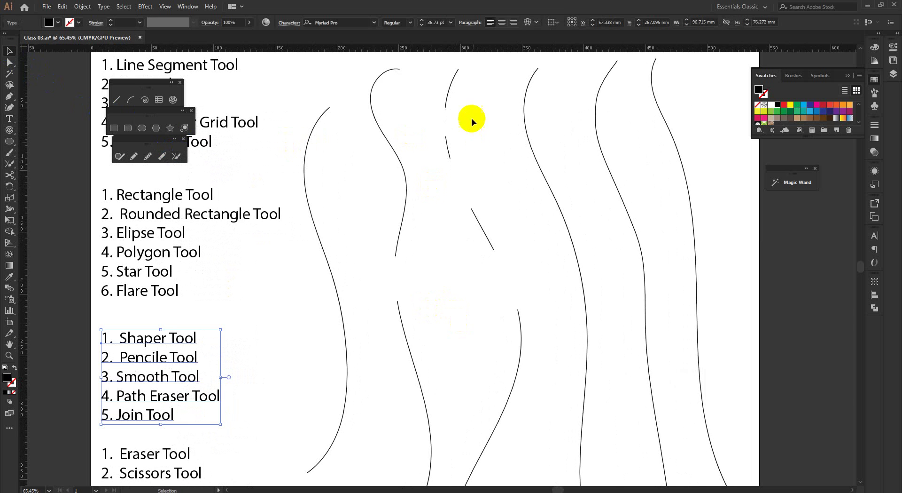
pyautogui.moveTo(483, 178); pyautogui.dragTo(481, 176)
pyautogui.scroll(5, 461, 125)
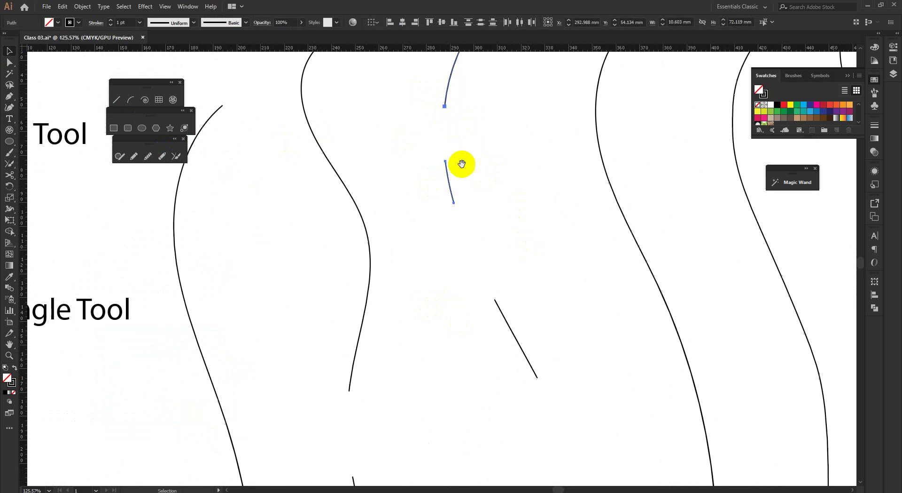
pyautogui.click(177, 156)
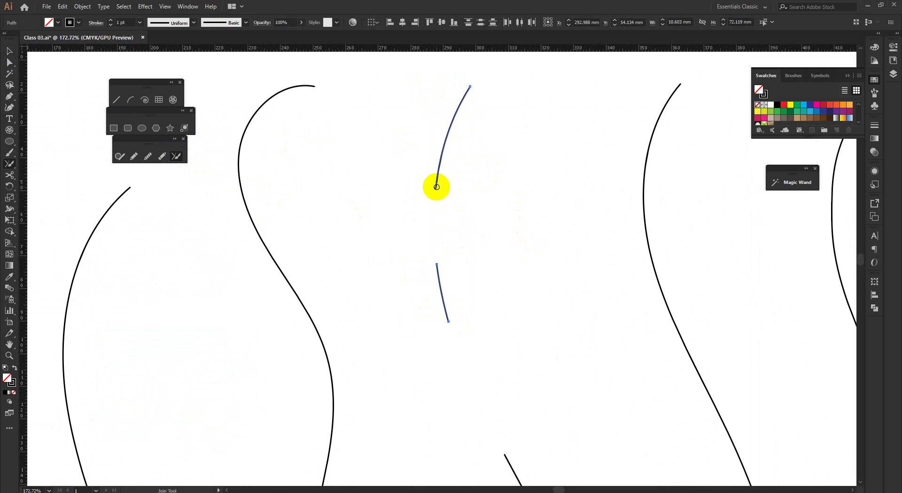
pyautogui.moveTo(433, 220)
pyautogui.mouseDown()
pyautogui.moveTo(433, 262)
pyautogui.moveTo(440, 260)
pyautogui.mouseUp()
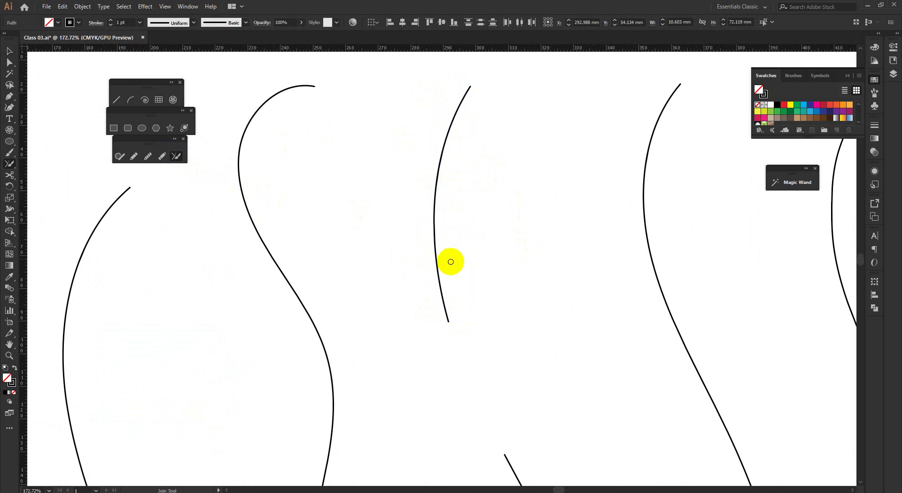
# Try to join the upper curve of the third line to the short straight piece below it with nothing selected.
pyautogui.scroll(-2, 507, 287)
pyautogui.moveTo(475, 353); pyautogui.dragTo(442, 255)
pyautogui.scroll(2, 442, 255)
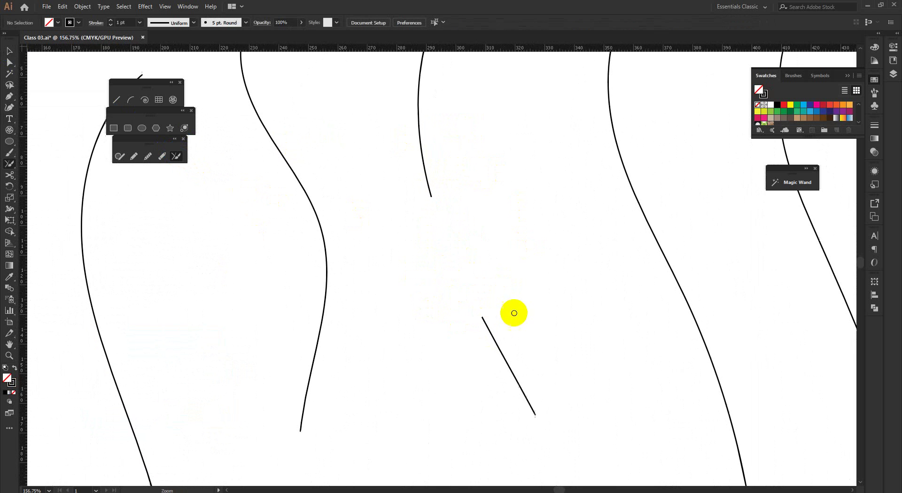
pyautogui.moveTo(428, 190); pyautogui.dragTo(485, 329)
pyautogui.moveTo(430, 195)
pyautogui.mouseDown()
pyautogui.moveTo(494, 347)
pyautogui.moveTo(501, 345)
pyautogui.mouseUp()
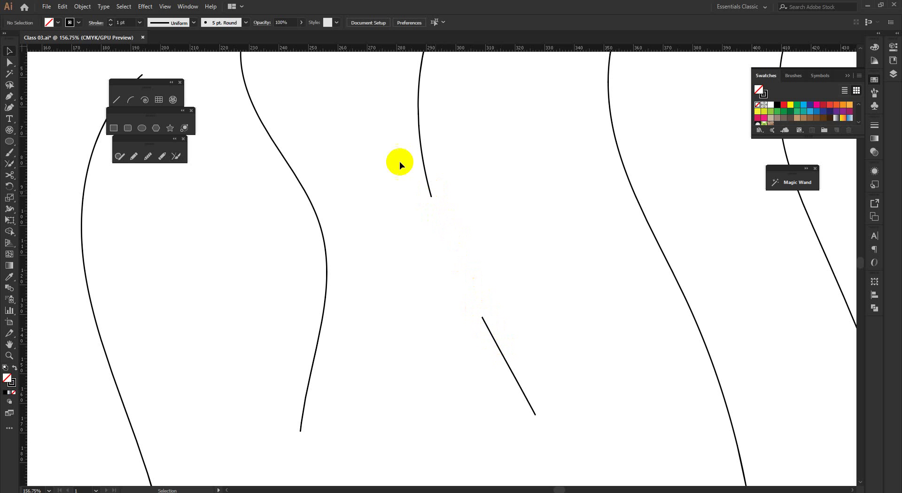
# Select the upper curve and the short straight piece together and try the Join tool across their gap again.
pyautogui.moveTo(399, 162); pyautogui.dragTo(519, 363)
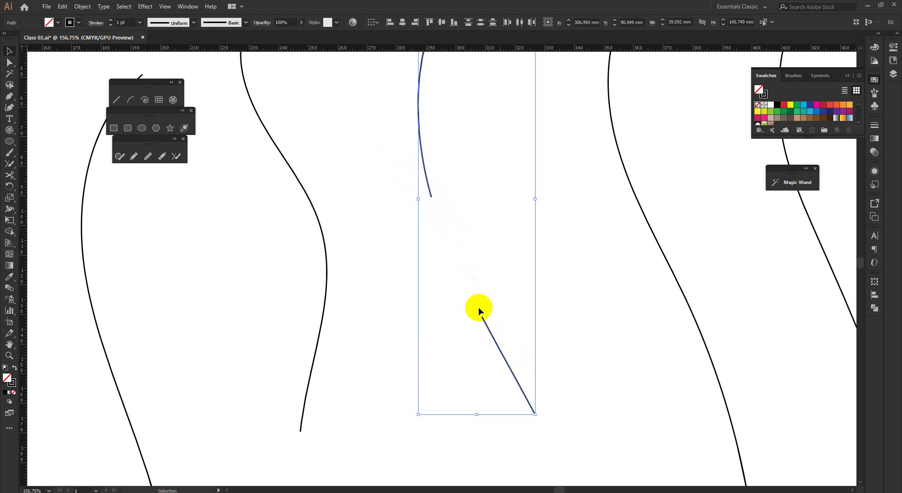
pyautogui.click(176, 155)
pyautogui.moveTo(439, 212); pyautogui.dragTo(489, 314)
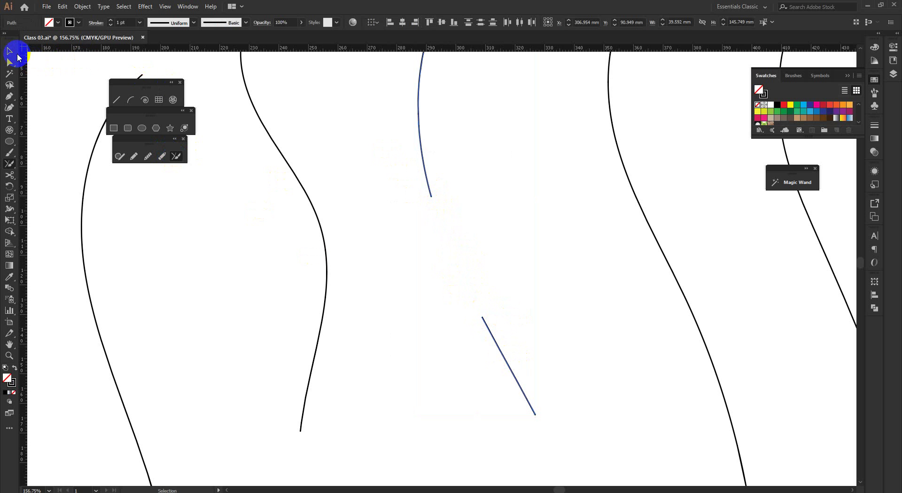
# Move the short straight piece up close to the lower end of the upper curve and deselect it.
pyautogui.click(13, 62)
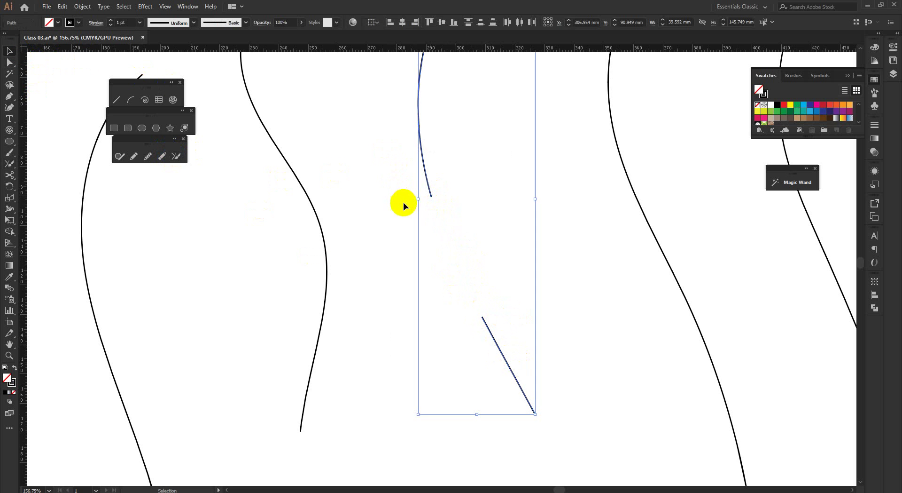
pyautogui.click(484, 321)
pyautogui.moveTo(491, 334); pyautogui.dragTo(446, 232)
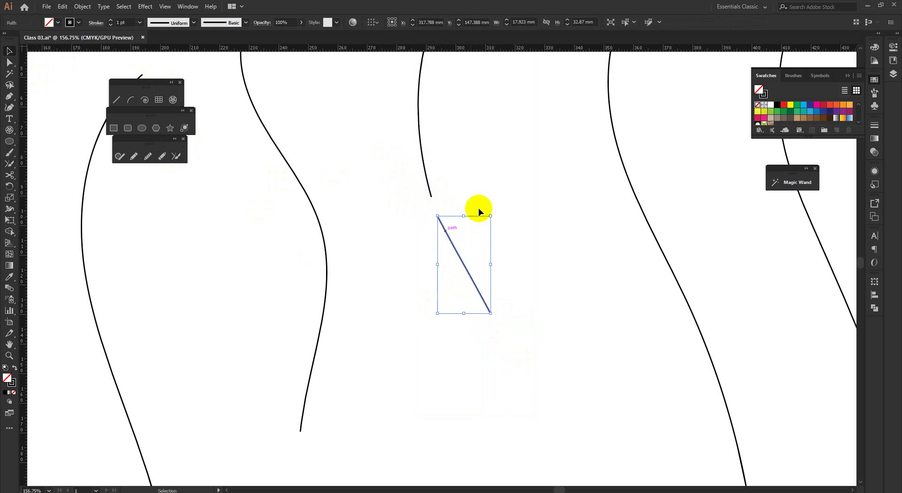
pyautogui.click(370, 187)
# Bridge the small gap between the upper curve and the relocated straight piece with the Join tool.
pyautogui.click(171, 152)
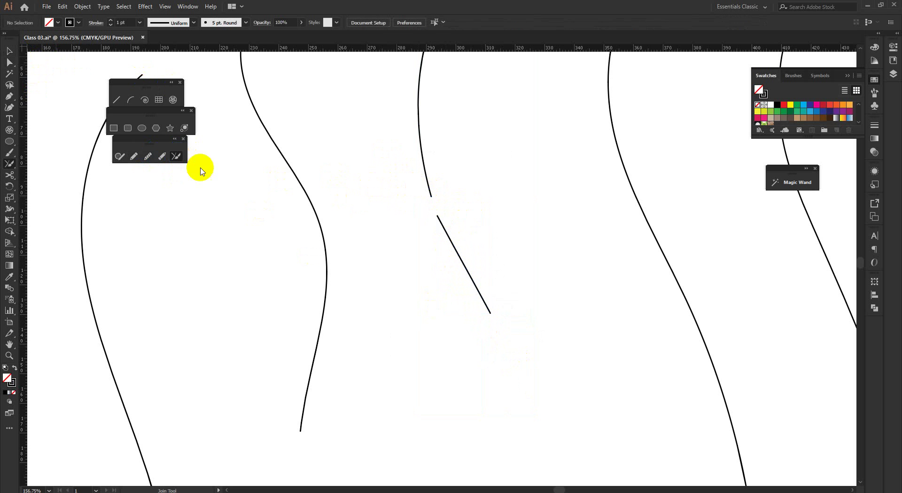
pyautogui.moveTo(438, 215); pyautogui.dragTo(439, 218)
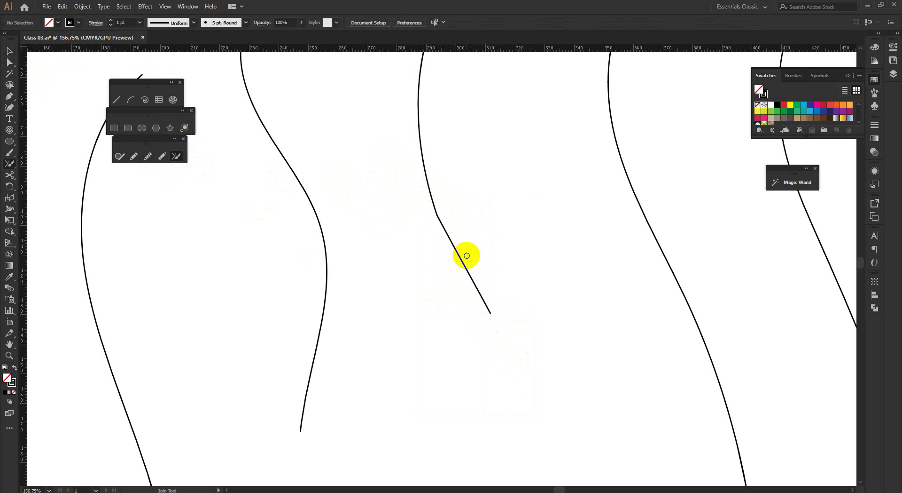
pyautogui.moveTo(461, 258); pyautogui.dragTo(387, 248)
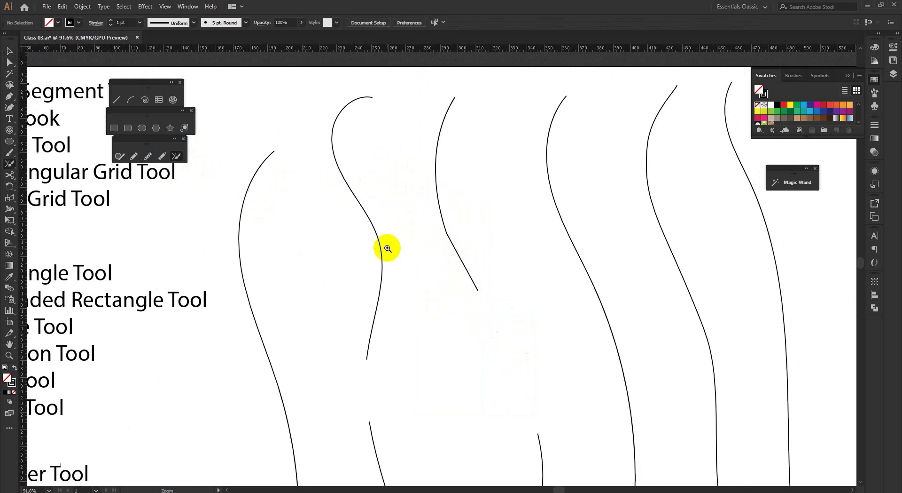
pyautogui.moveTo(457, 307)
pyautogui.mouseDown()
pyautogui.moveTo(441, 257)
pyautogui.moveTo(405, 278)
pyautogui.moveTo(395, 303)
pyautogui.moveTo(419, 294)
pyautogui.moveTo(452, 307)
pyautogui.mouseUp()
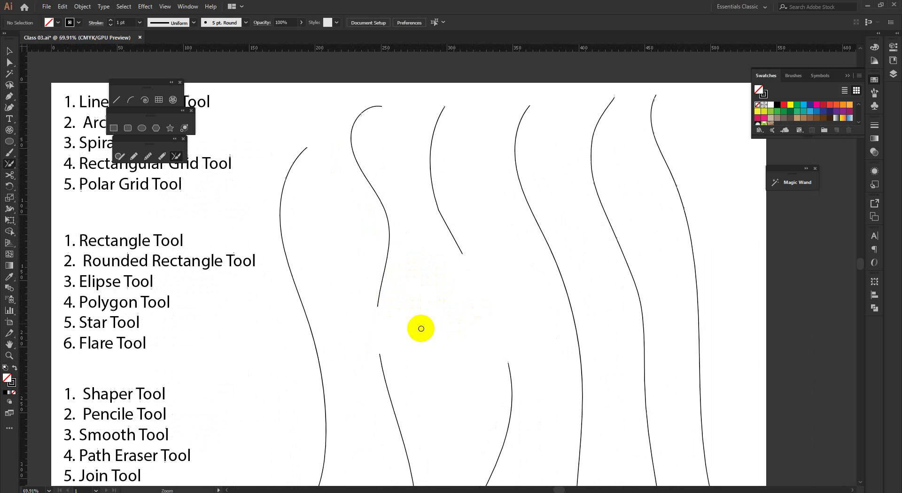
# Draw a circle and a rectangle side by side above the artboard with the Shaper tool.
pyautogui.click(175, 156)
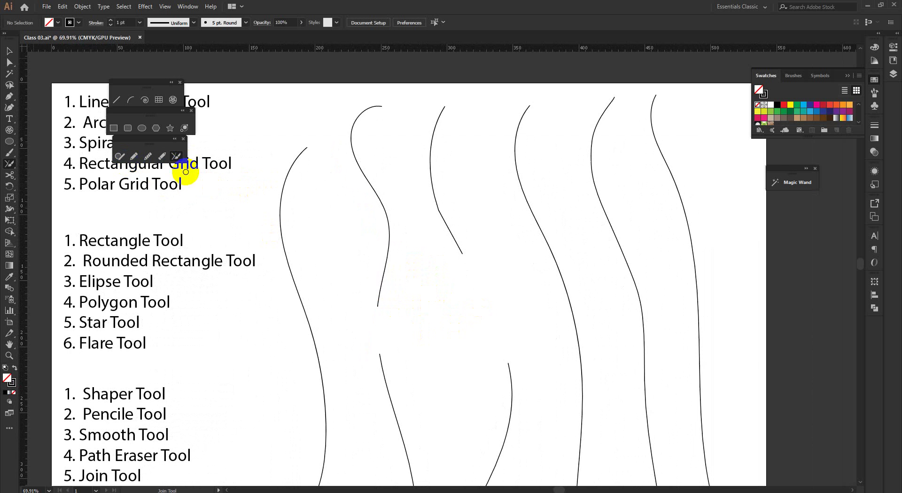
pyautogui.scroll(-3, 489, 227)
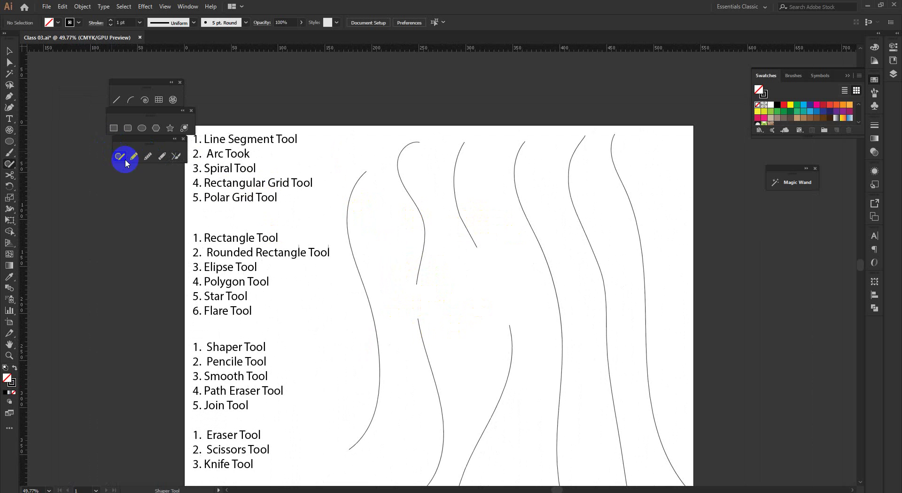
pyautogui.moveTo(501, 184); pyautogui.dragTo(499, 356)
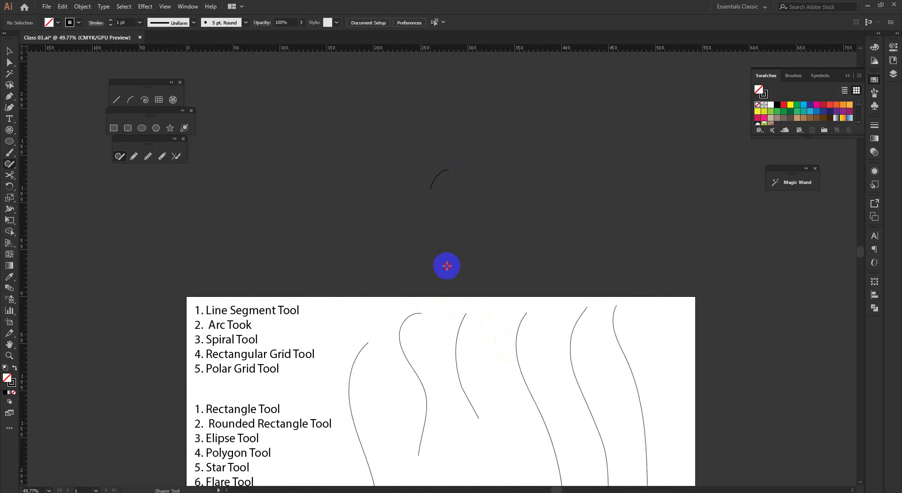
pyautogui.moveTo(447, 266)
pyautogui.mouseDown()
pyautogui.moveTo(425, 218)
pyautogui.moveTo(430, 188)
pyautogui.mouseUp()
pyautogui.moveTo(555, 156)
pyautogui.mouseDown()
pyautogui.moveTo(565, 258)
pyautogui.moveTo(663, 259)
pyautogui.moveTo(671, 98)
pyautogui.moveTo(560, 114)
pyautogui.moveTo(556, 158)
pyautogui.mouseUp()
pyautogui.moveTo(526, 202)
pyautogui.mouseDown()
pyautogui.moveTo(498, 217)
pyautogui.moveTo(505, 220)
pyautogui.mouseUp()
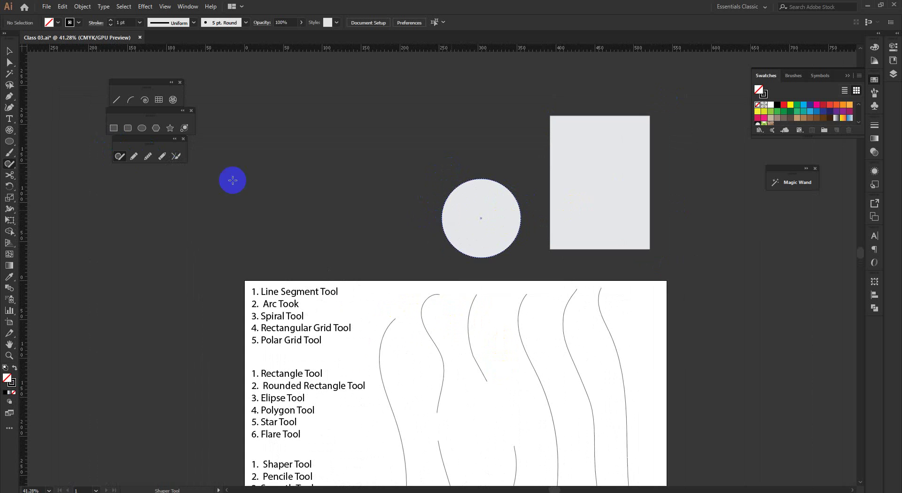
# Draw three long wavy lines among the existing curves with the Pencil tool, the second about 282 mm and the third about 305 mm tall.
pyautogui.click(134, 156)
pyautogui.scroll(-2, 341, 273)
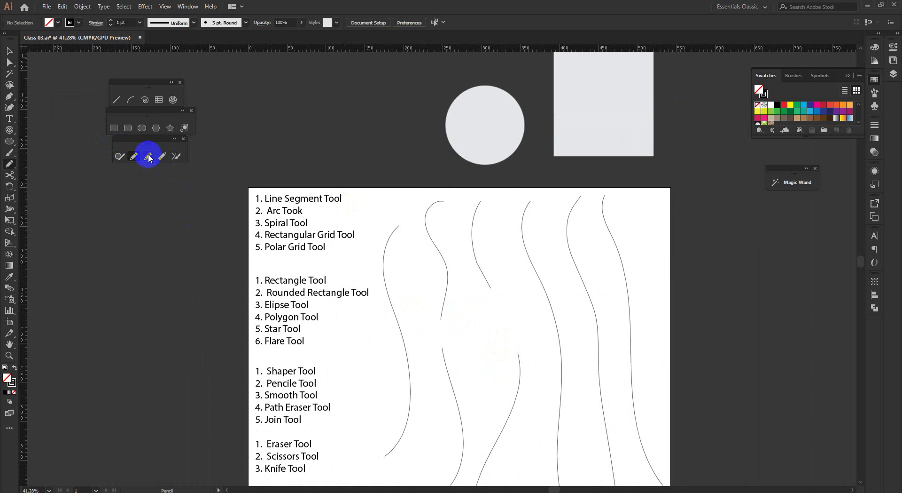
pyautogui.moveTo(378, 212); pyautogui.dragTo(390, 380)
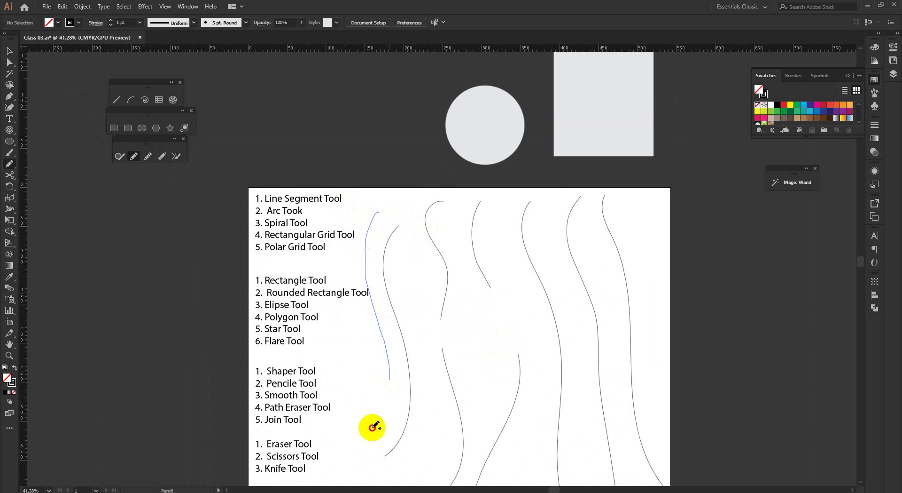
pyautogui.moveTo(372, 427); pyautogui.dragTo(356, 431)
pyautogui.moveTo(416, 231)
pyautogui.mouseDown()
pyautogui.moveTo(437, 427)
pyautogui.moveTo(430, 482)
pyautogui.mouseUp()
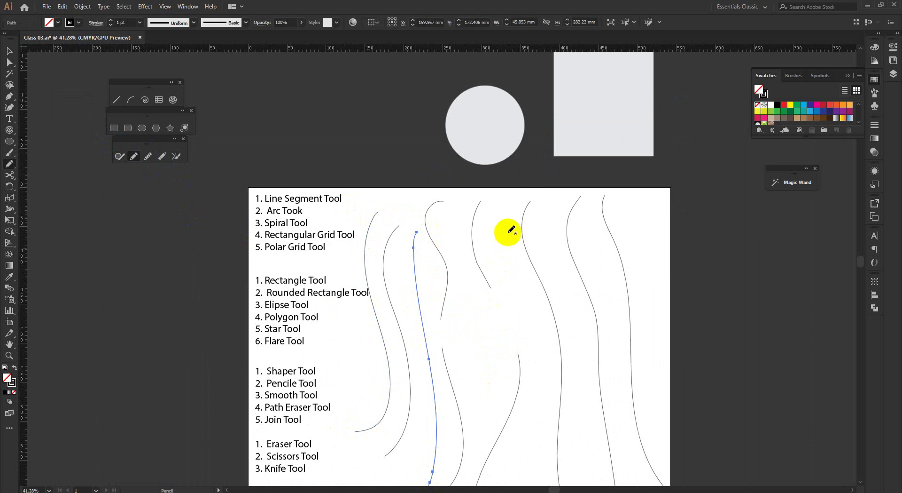
pyautogui.moveTo(509, 231); pyautogui.dragTo(558, 449)
# Activate the Smooth tool for the selected pencil line between the third and fourth original curves.
pyautogui.hotkey('ctrl', 'space')
pyautogui.moveTo(304, 222); pyautogui.dragTo(337, 257)
pyautogui.click(148, 157)
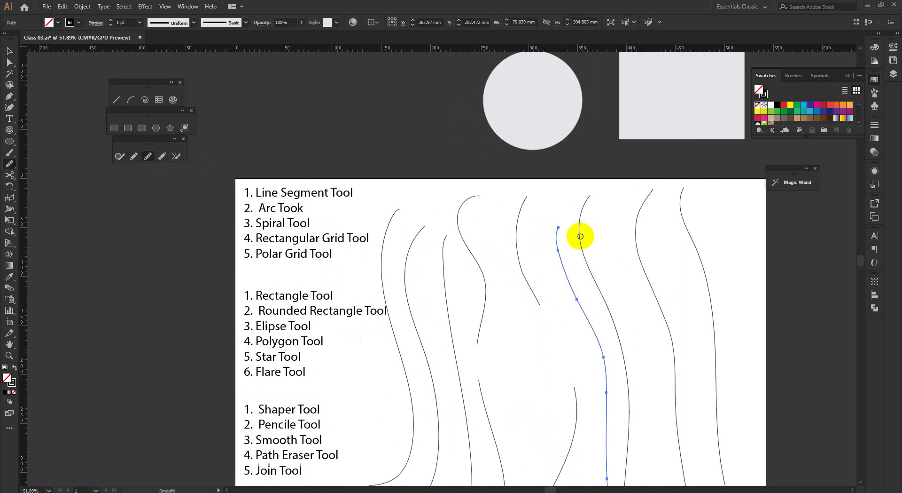
# Smooth the selected freehand curve along its upper and lower portions with the Smooth tool.
pyautogui.scroll(2, 559, 238)
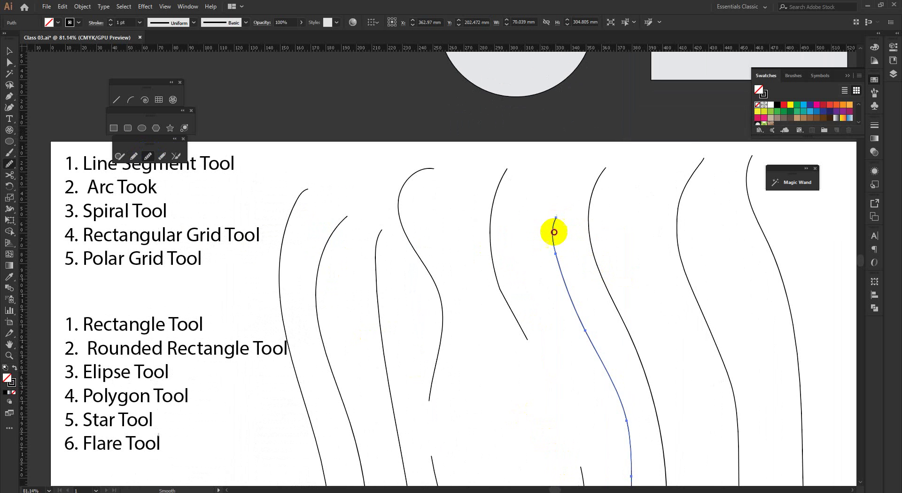
pyautogui.moveTo(554, 232); pyautogui.dragTo(570, 298)
pyautogui.press('space')
pyautogui.moveTo(554, 329)
pyautogui.mouseDown()
pyautogui.moveTo(528, 272)
pyautogui.moveTo(578, 315)
pyautogui.moveTo(548, 260)
pyautogui.moveTo(585, 358)
pyautogui.moveTo(586, 320)
pyautogui.moveTo(586, 374)
pyautogui.mouseUp()
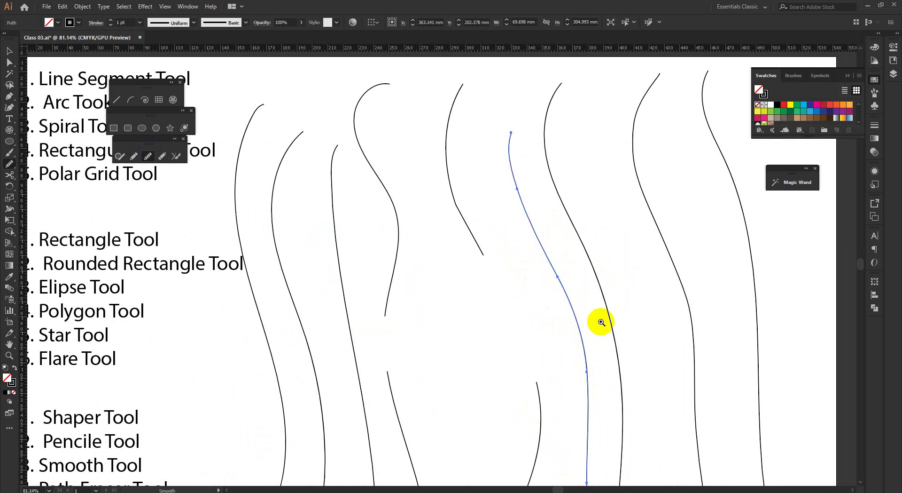
pyautogui.scroll(-2, 601, 321)
pyautogui.moveTo(553, 336)
pyautogui.mouseDown()
pyautogui.moveTo(517, 258)
pyautogui.moveTo(519, 321)
pyautogui.mouseUp()
pyautogui.scroll(1, 516, 244)
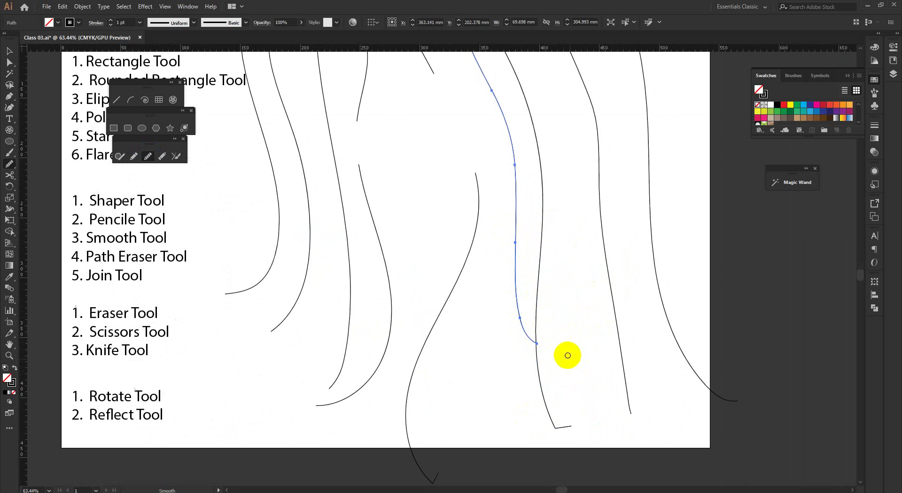
pyautogui.scroll(-2, 494, 318)
# Erase the middle section of the selected curve with the Path Eraser and reconnect its two open ends with the Join tool.
pyautogui.click(175, 155)
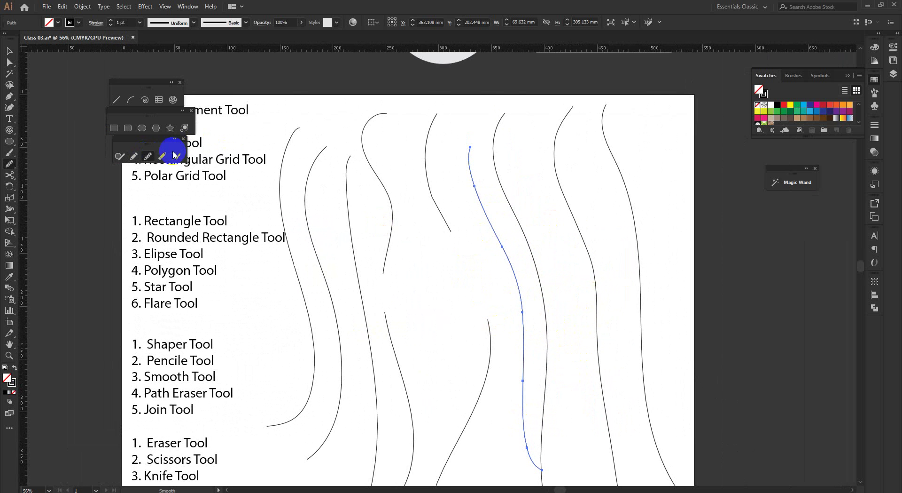
pyautogui.click(163, 155)
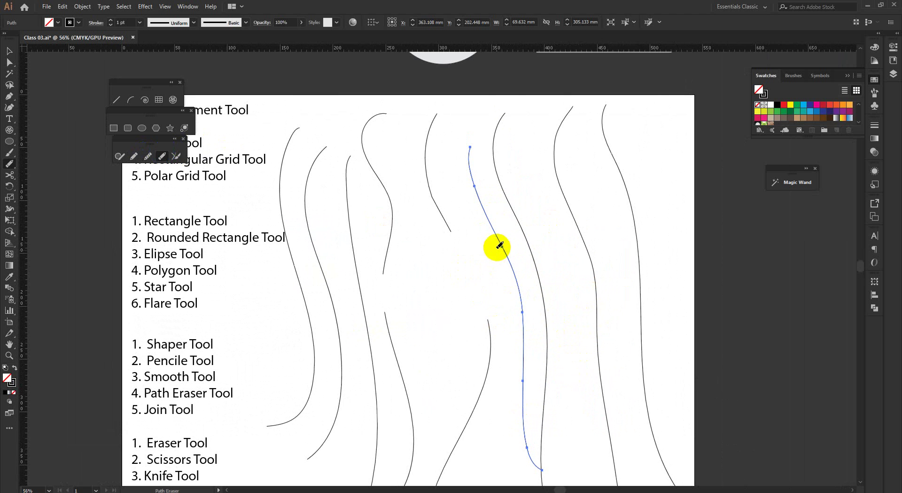
pyautogui.moveTo(496, 245)
pyautogui.mouseDown()
pyautogui.moveTo(521, 316)
pyautogui.moveTo(512, 263)
pyautogui.moveTo(521, 296)
pyautogui.mouseUp()
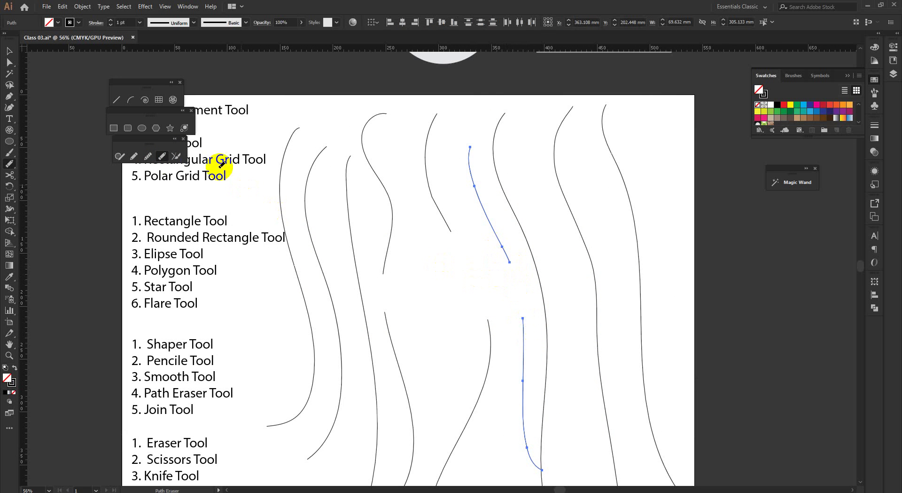
pyautogui.click(176, 156)
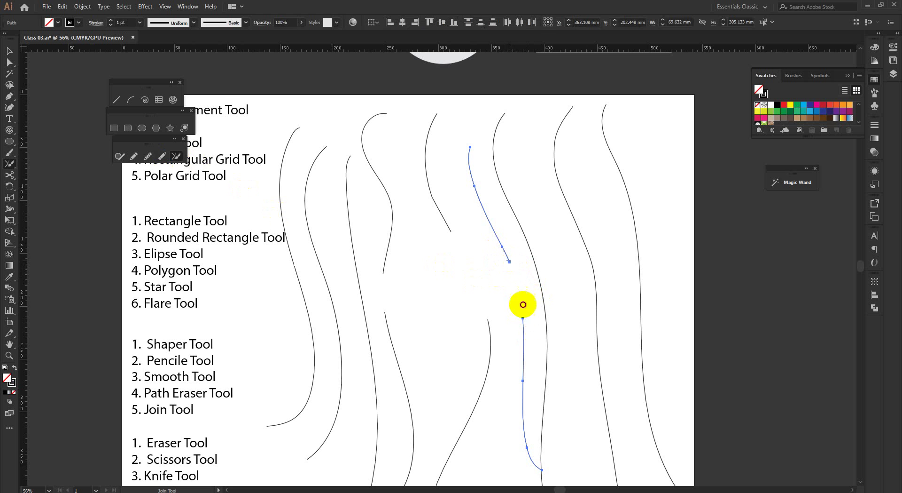
pyautogui.moveTo(510, 259); pyautogui.dragTo(524, 329)
# Delete all the freehand curves from the artboard, keeping the tool name lists.
pyautogui.scroll(-3, 530, 340)
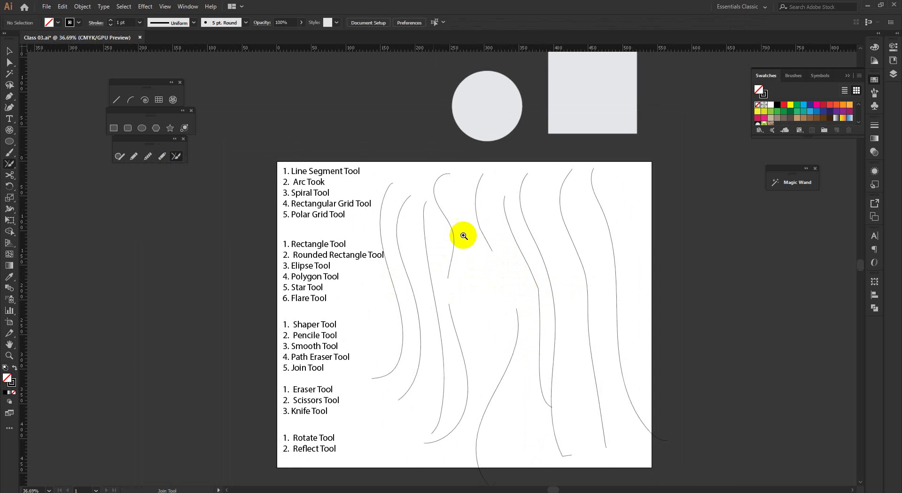
pyautogui.moveTo(793, 276)
pyautogui.mouseDown()
pyautogui.moveTo(467, 382)
pyautogui.moveTo(415, 436)
pyautogui.moveTo(394, 433)
pyautogui.mouseUp()
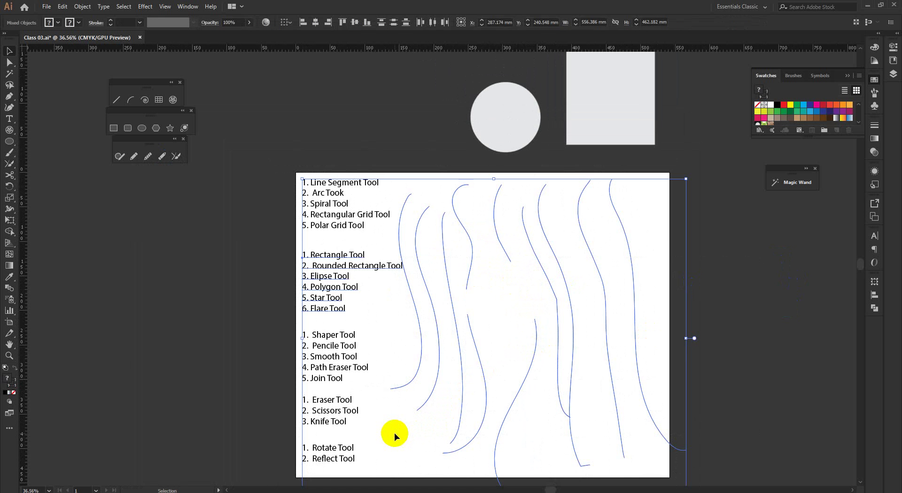
pyautogui.moveTo(395, 335); pyautogui.dragTo(747, 453)
pyautogui.press('Return')
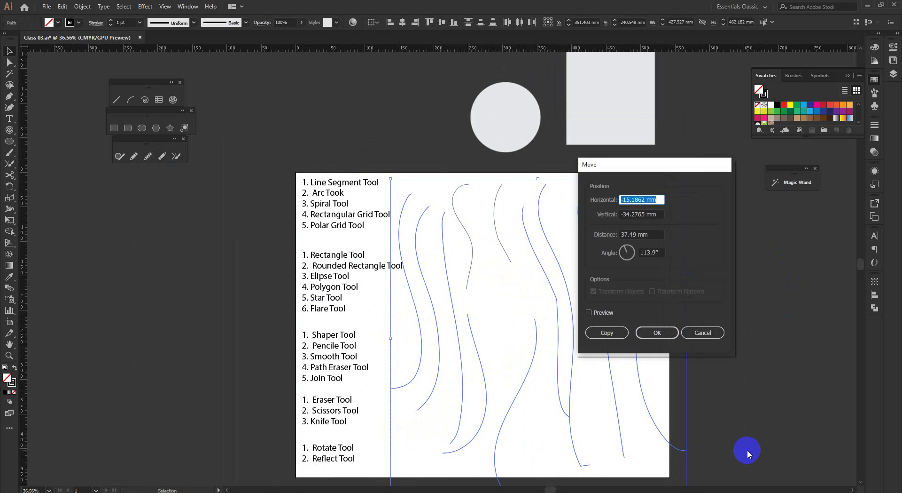
pyautogui.click(711, 335)
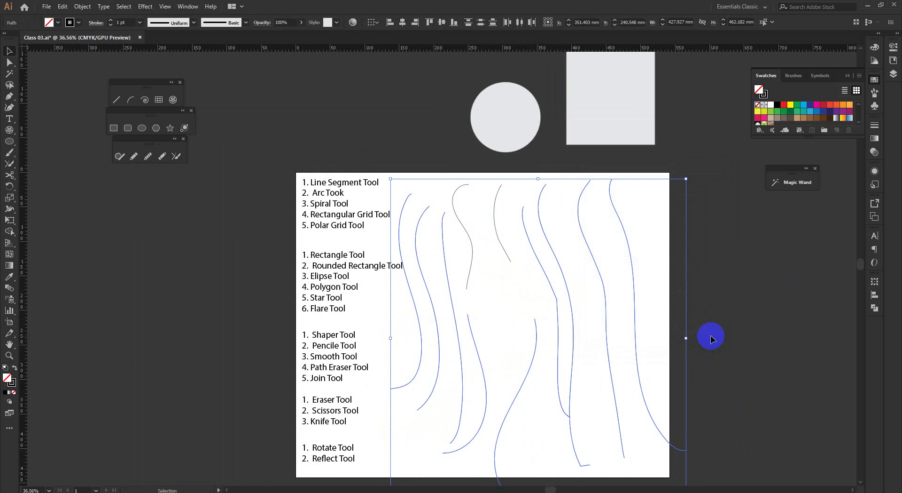
pyautogui.press('Delete')
pyautogui.moveTo(463, 236); pyautogui.dragTo(561, 278)
pyautogui.press('Delete')
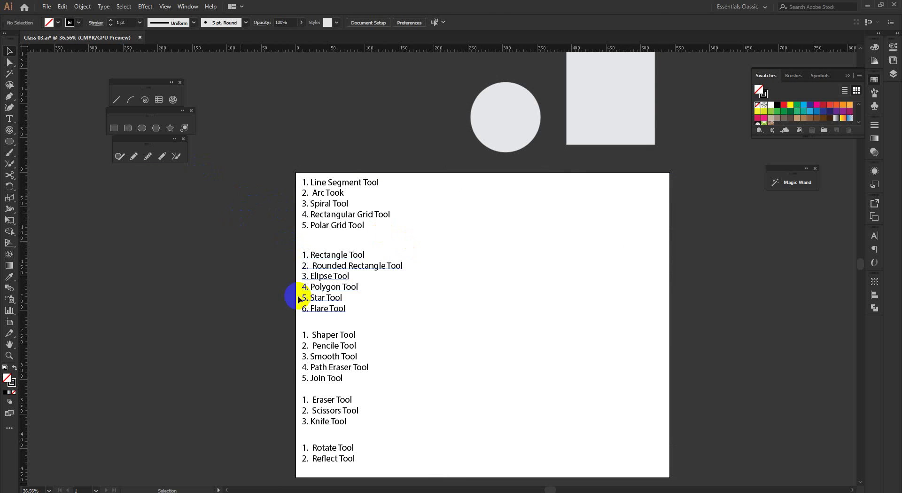
# Tear off the Eraser, Scissors and Knife tool group as a floating panel and place it beneath the other floating tool panels.
pyautogui.scroll(-3, 352, 246)
pyautogui.scroll(3, 372, 309)
pyautogui.scroll(3, 323, 316)
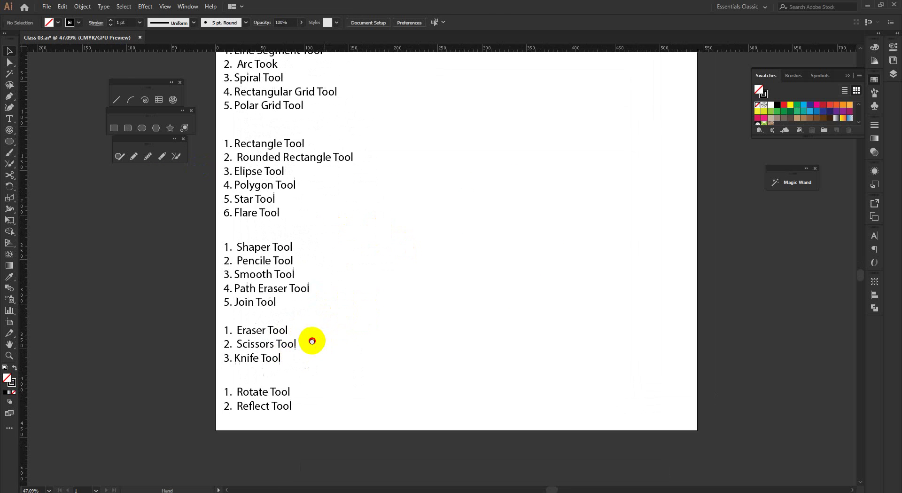
pyautogui.scroll(-2, 329, 349)
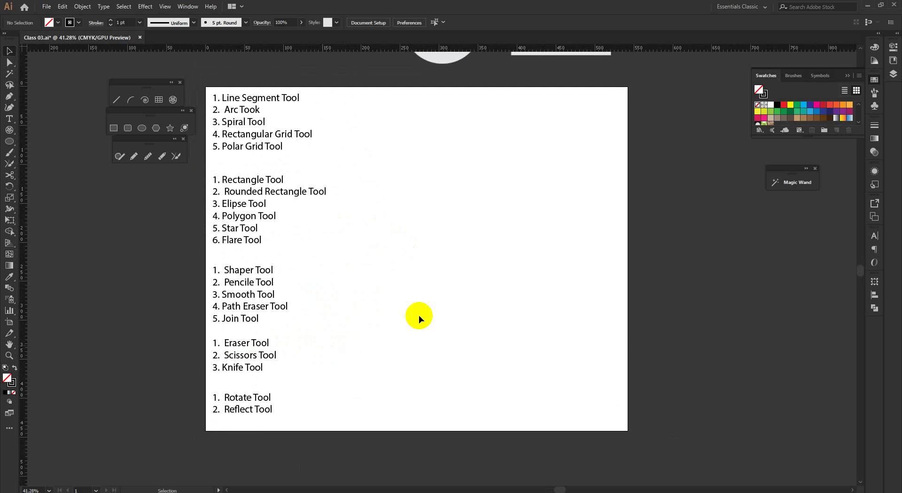
pyautogui.click(157, 309)
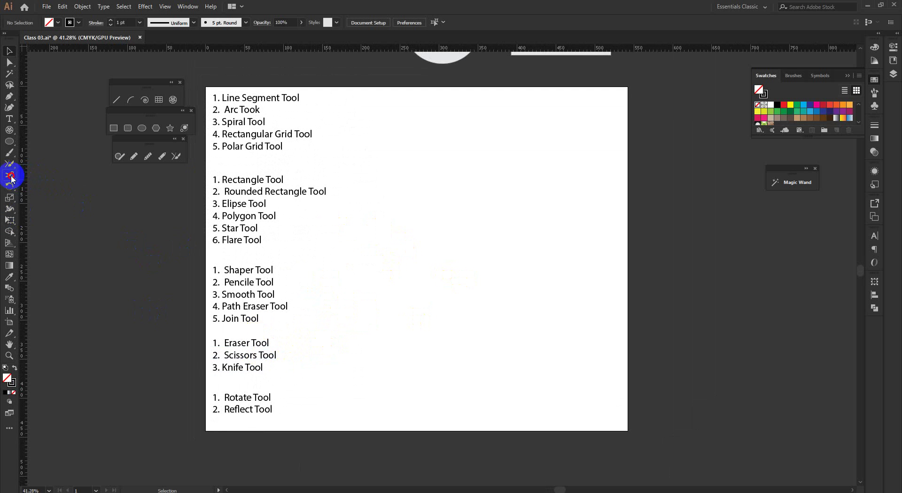
pyautogui.moveTo(12, 178); pyautogui.dragTo(103, 191)
pyautogui.click(198, 233)
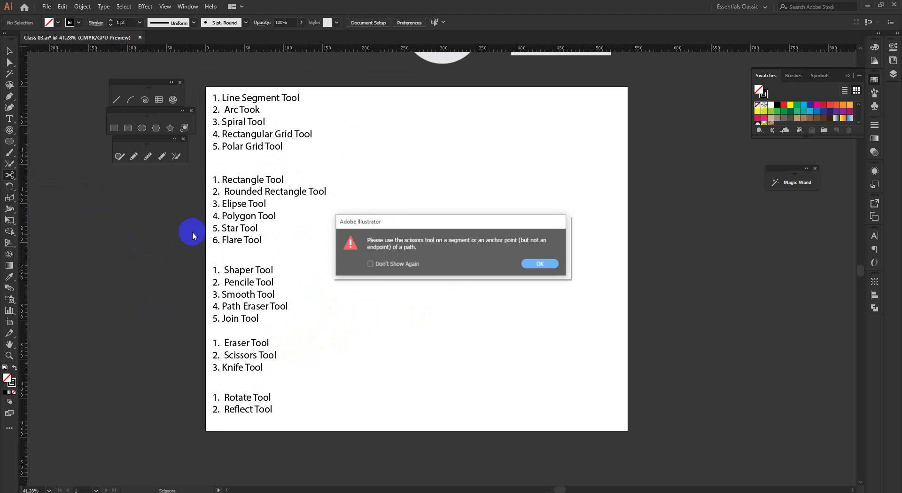
pyautogui.click(529, 259)
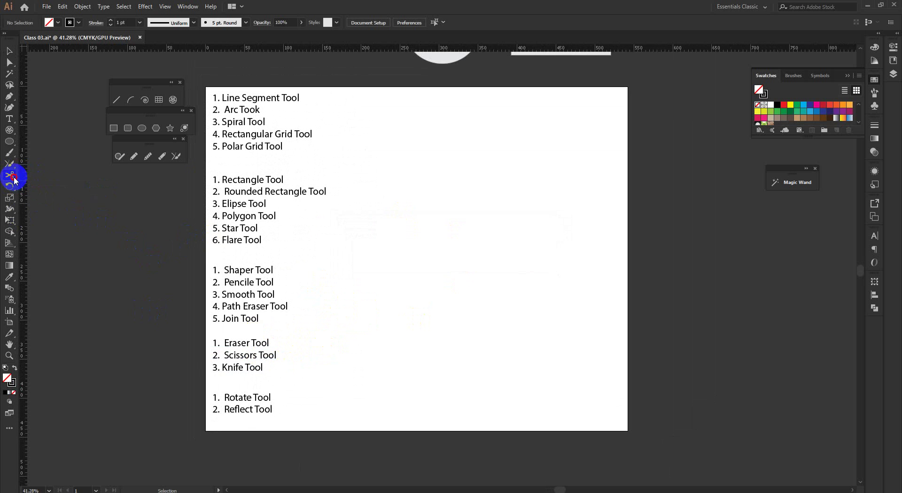
pyautogui.moveTo(14, 180)
pyautogui.mouseDown()
pyautogui.moveTo(108, 184)
pyautogui.moveTo(32, 186)
pyautogui.mouseUp()
pyautogui.moveTo(97, 200); pyautogui.dragTo(136, 177)
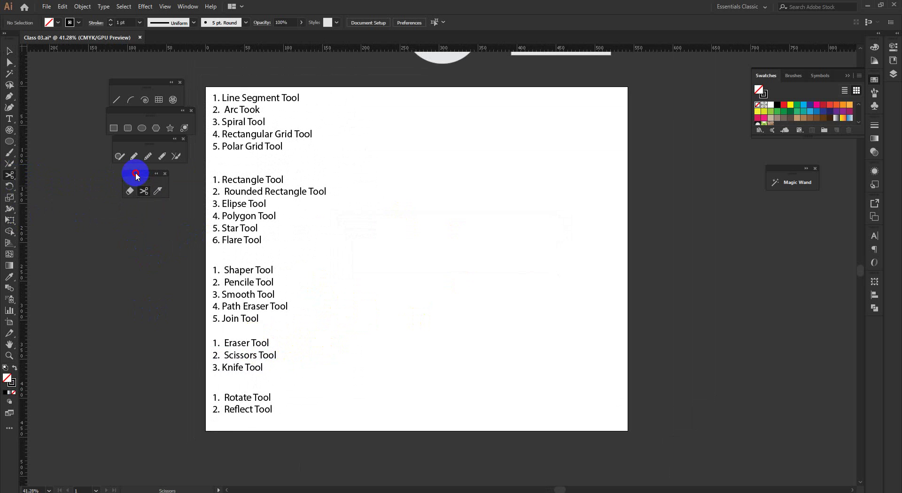
# Draw an unfilled square with the Rectangle tool in the empty area beside the tool name lists.
pyautogui.press('z')
pyautogui.click(331, 211)
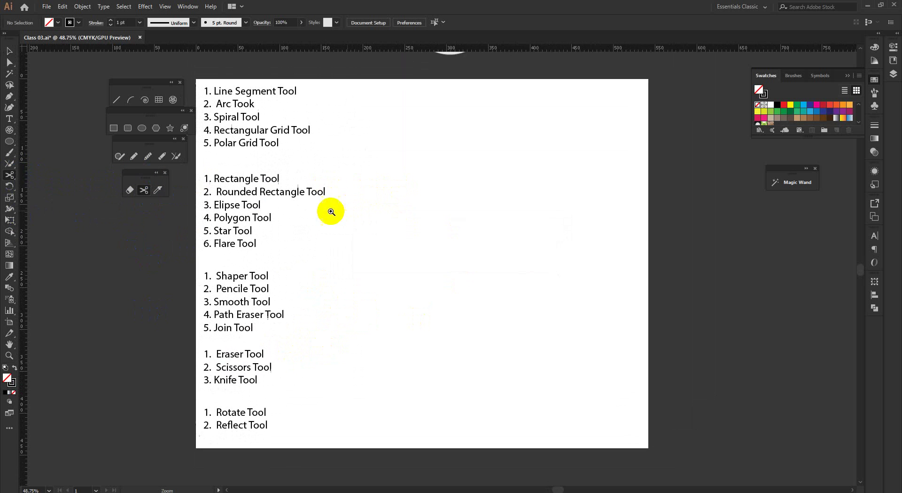
pyautogui.moveTo(331, 211); pyautogui.dragTo(320, 211)
pyautogui.click(114, 128)
pyautogui.moveTo(368, 145); pyautogui.dragTo(463, 240)
# Draw a circle about 131 mm in diameter beside the square and deselect it.
pyautogui.click(142, 128)
pyautogui.moveTo(514, 148); pyautogui.dragTo(583, 242)
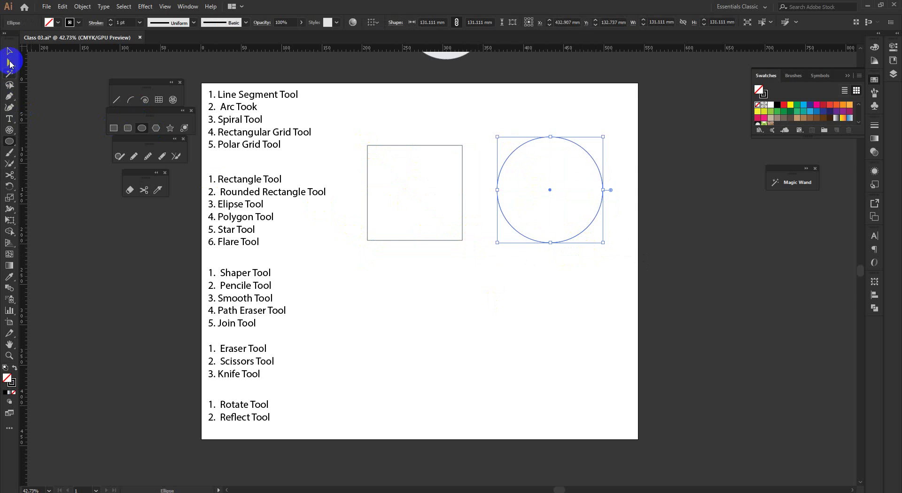
pyautogui.click(10, 53)
pyautogui.click(544, 281)
# Cut two diagonal strips through the square and two through the circle with the Eraser tool.
pyautogui.scroll(1, 475, 256)
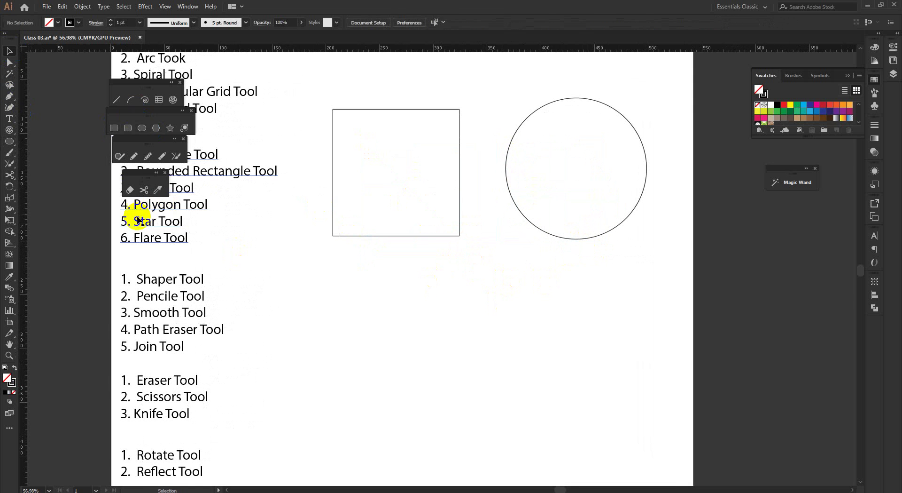
pyautogui.click(133, 190)
pyautogui.scroll(-1, 431, 297)
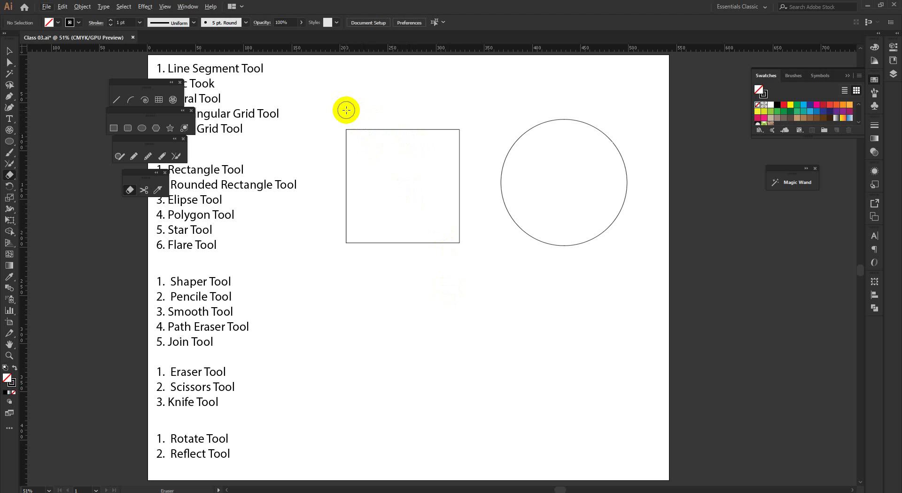
pyautogui.moveTo(338, 93); pyautogui.dragTo(479, 348)
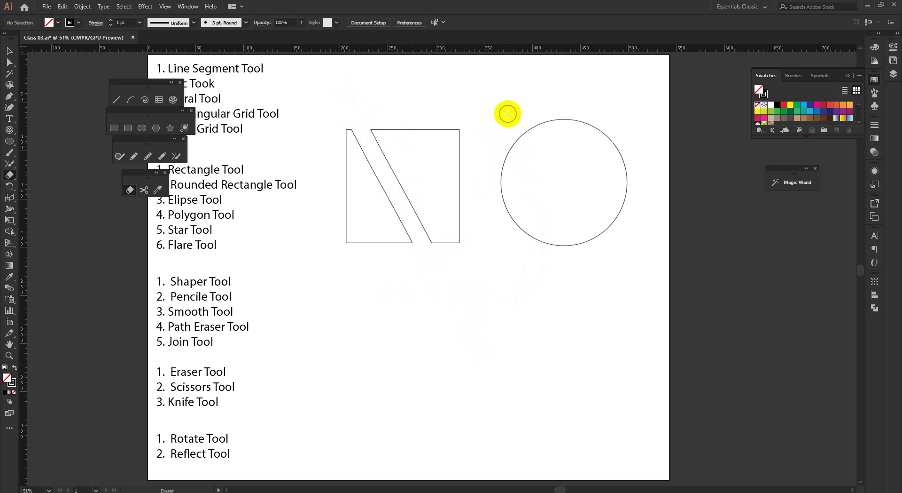
pyautogui.moveTo(515, 126); pyautogui.dragTo(630, 343)
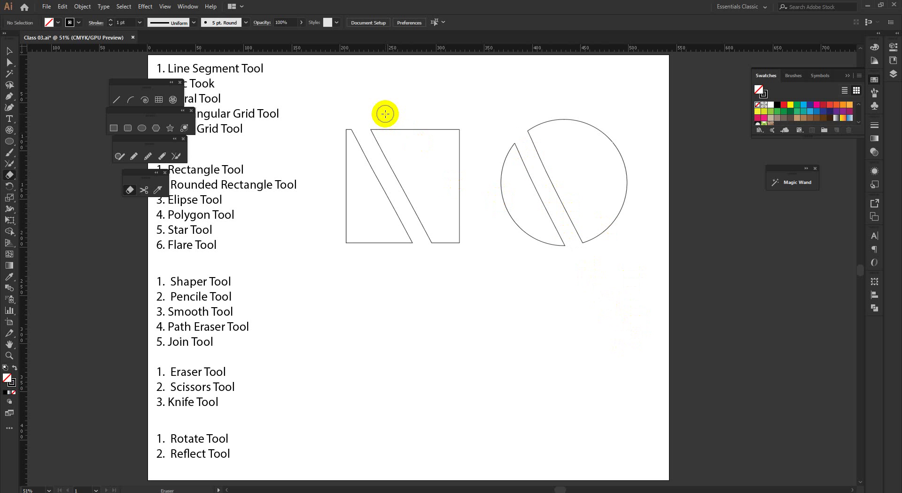
pyautogui.moveTo(386, 113); pyautogui.dragTo(492, 258)
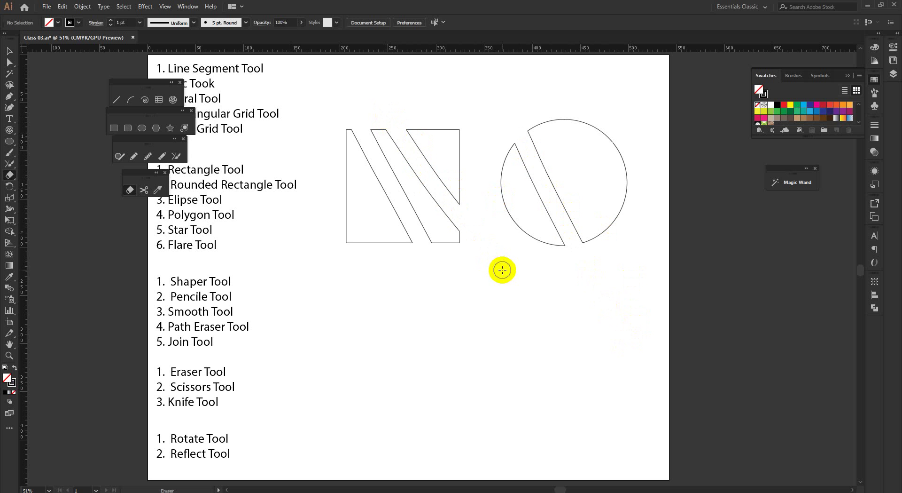
pyautogui.moveTo(545, 107); pyautogui.dragTo(635, 292)
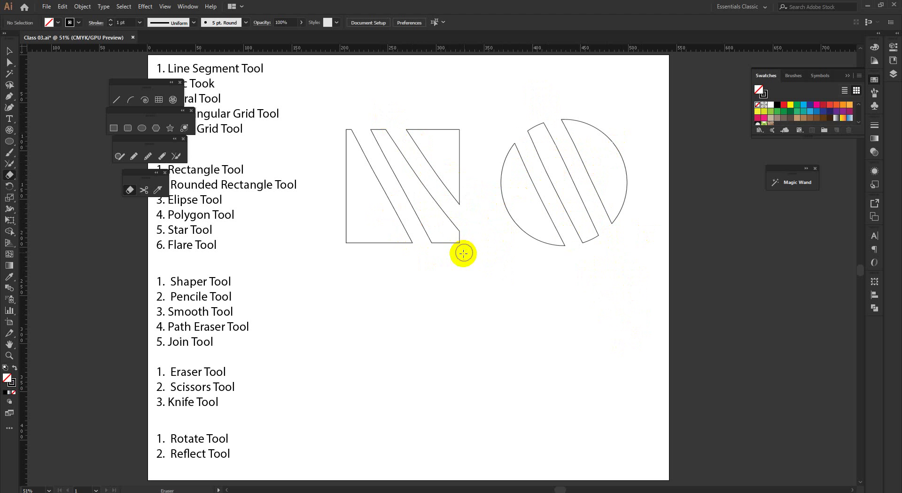
# Enlarge and reduce the Eraser tool's size repeatedly in small increments.
pyautogui.press(']')
pyautogui.press(']')
pyautogui.press(']')
pyautogui.press(']')
pyautogui.press(']')
pyautogui.press(']')
pyautogui.press(']')
pyautogui.press(']')
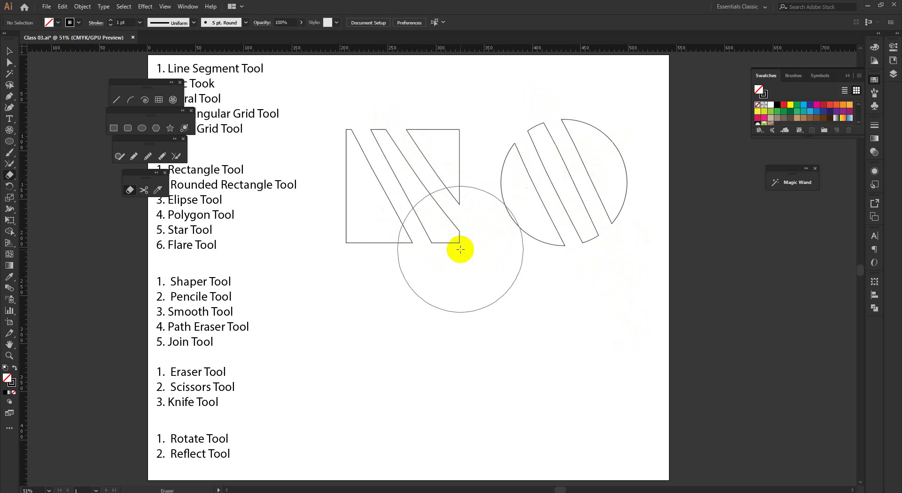
pyautogui.press('[')
pyautogui.press('[')
pyautogui.press('[')
pyautogui.press('[')
pyautogui.press('[')
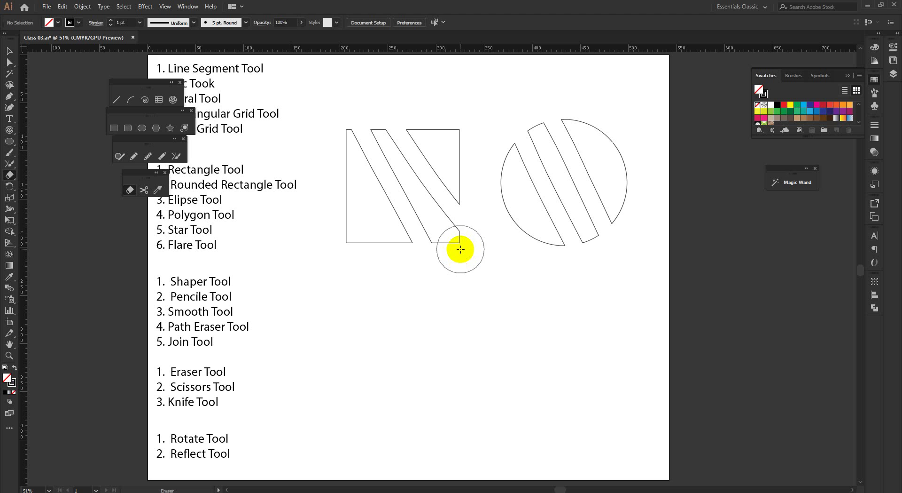
pyautogui.press(']')
pyautogui.press(']')
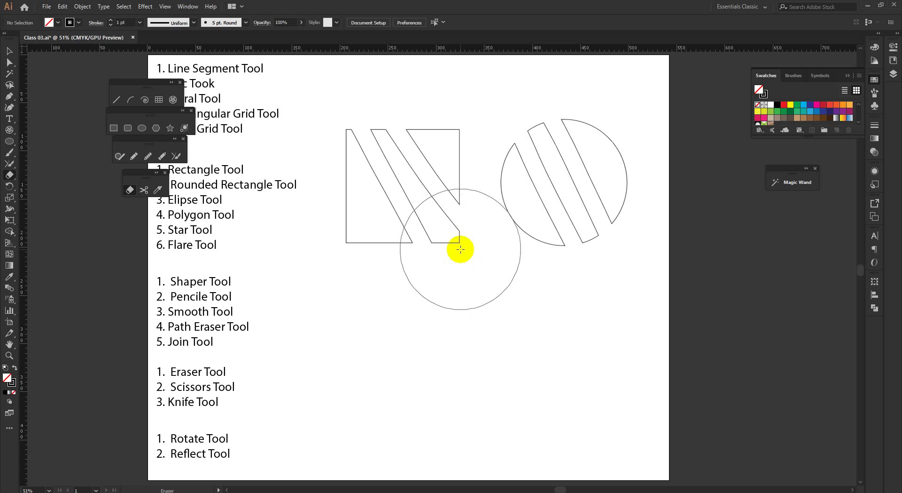
pyautogui.press('[')
pyautogui.press('[')
pyautogui.press('[')
pyautogui.press('[')
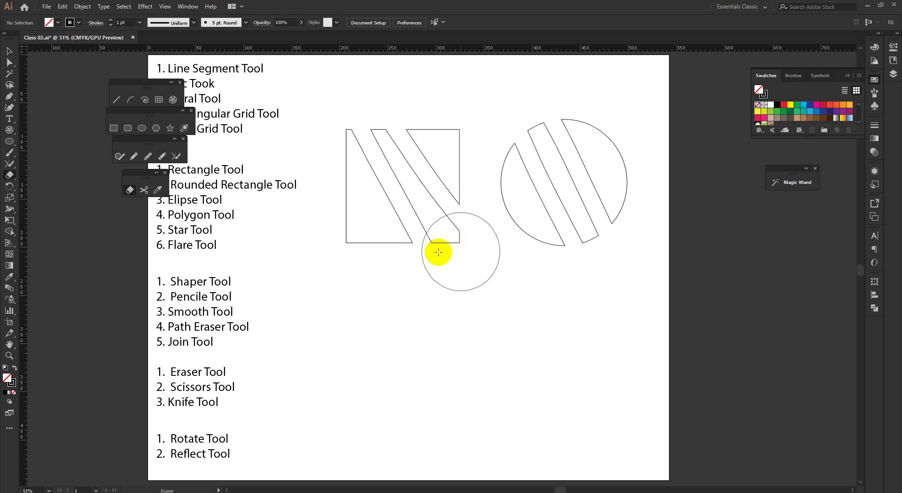
# Set the Eraser tool's options to an angle of 38°, a roundness of 43% and a size of 362 pt.
pyautogui.click(129, 192)
pyautogui.doubleClick(130, 192)
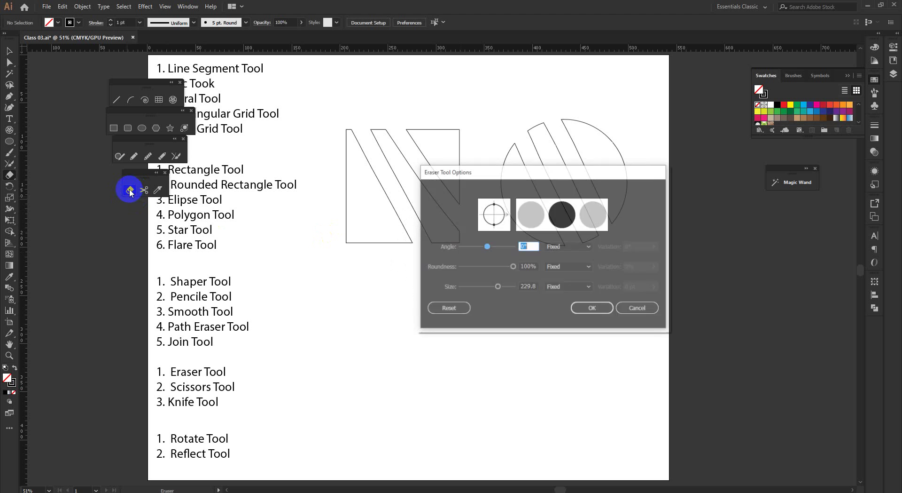
pyautogui.click(540, 249)
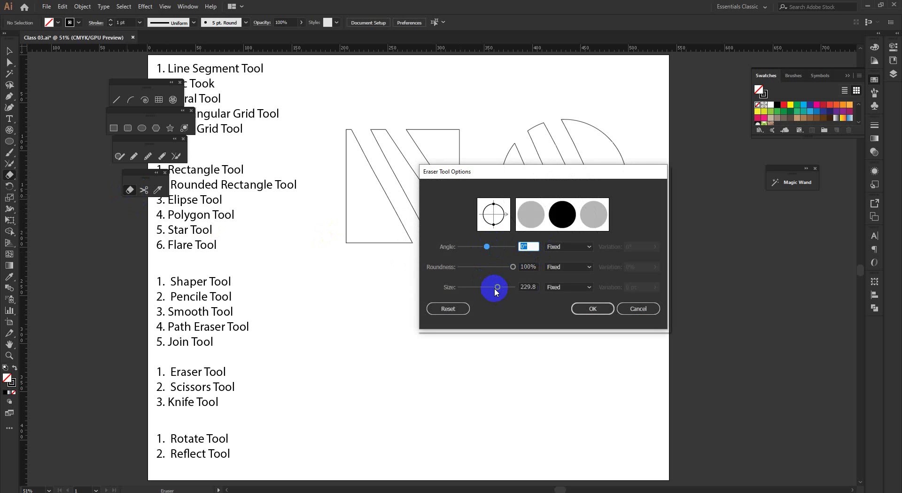
pyautogui.moveTo(489, 287)
pyautogui.mouseDown()
pyautogui.moveTo(480, 288)
pyautogui.moveTo(499, 287)
pyautogui.mouseUp()
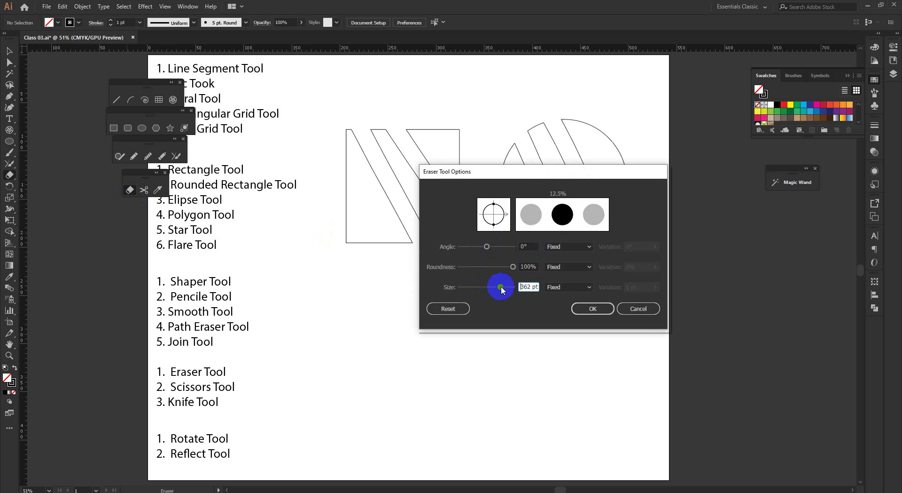
pyautogui.click(505, 270)
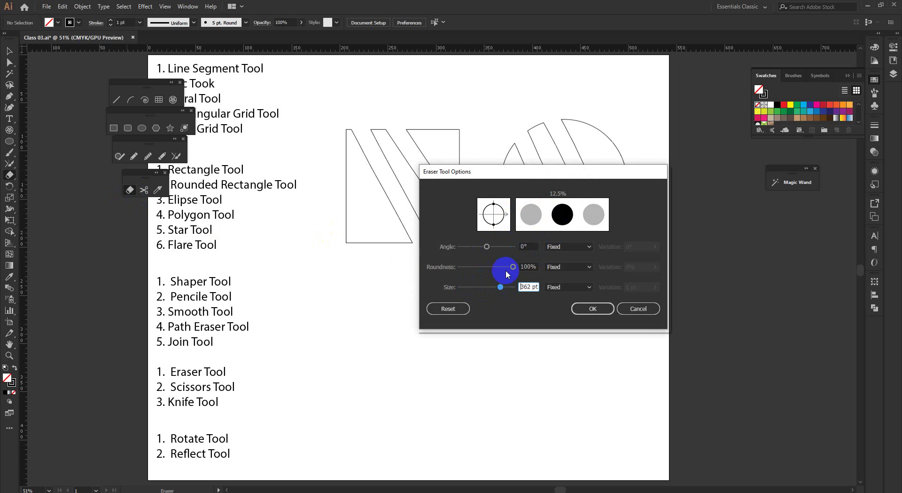
pyautogui.moveTo(513, 267)
pyautogui.mouseDown()
pyautogui.moveTo(482, 268)
pyautogui.moveTo(506, 269)
pyautogui.moveTo(470, 247)
pyautogui.moveTo(499, 247)
pyautogui.moveTo(484, 247)
pyautogui.moveTo(497, 267)
pyautogui.moveTo(487, 272)
pyautogui.mouseUp()
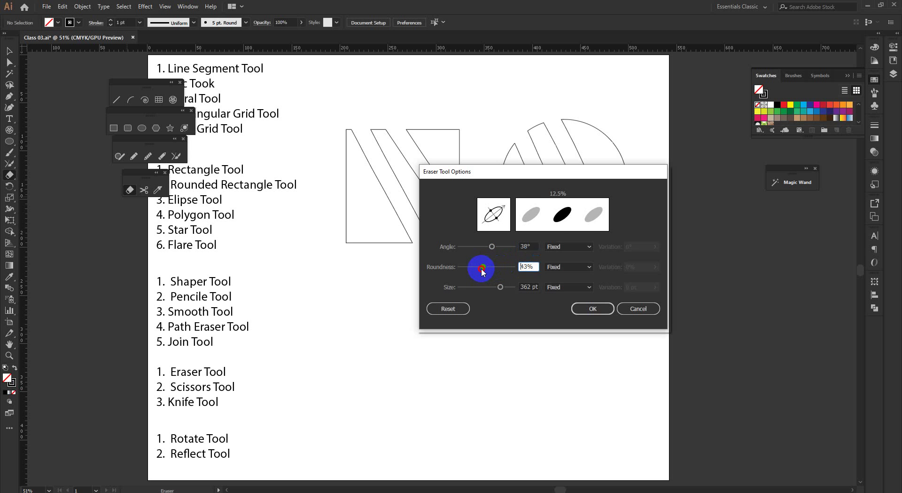
pyautogui.click(592, 308)
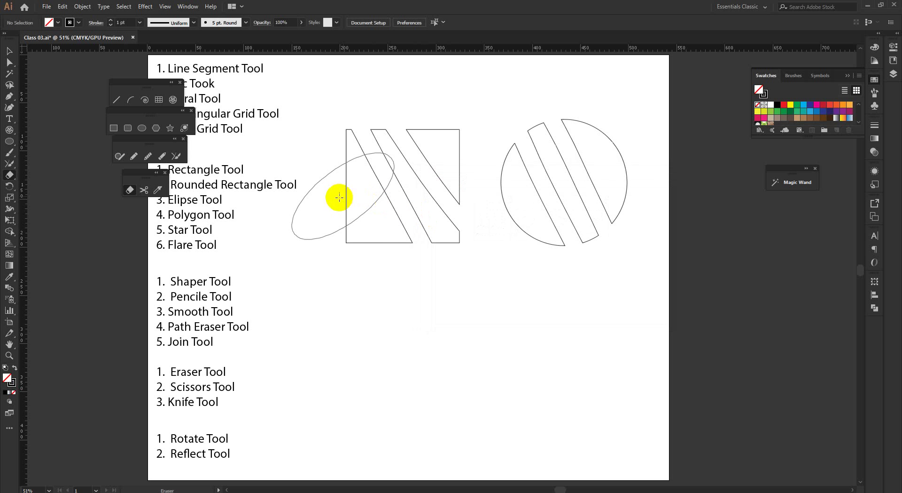
# Reduce the eraser size several times and erase across the lower left of the sliced square and the left edge of the sliced circle.
pyautogui.press('[')
pyautogui.press('[')
pyautogui.press('[')
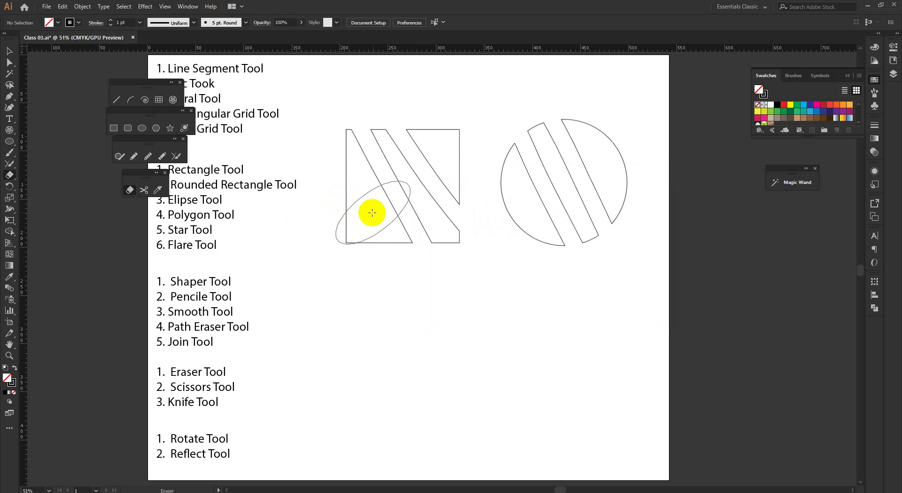
pyautogui.press('[')
pyautogui.press('[')
pyautogui.moveTo(332, 191)
pyautogui.mouseDown()
pyautogui.moveTo(382, 276)
pyautogui.moveTo(478, 267)
pyautogui.moveTo(490, 173)
pyautogui.moveTo(554, 296)
pyautogui.mouseUp()
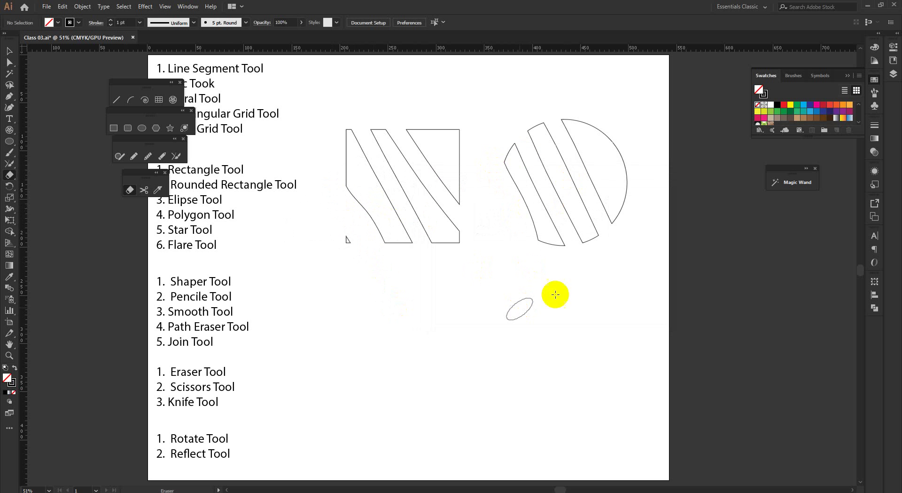
# Reset the Eraser tool's options to their defaults.
pyautogui.doubleClick(129, 190)
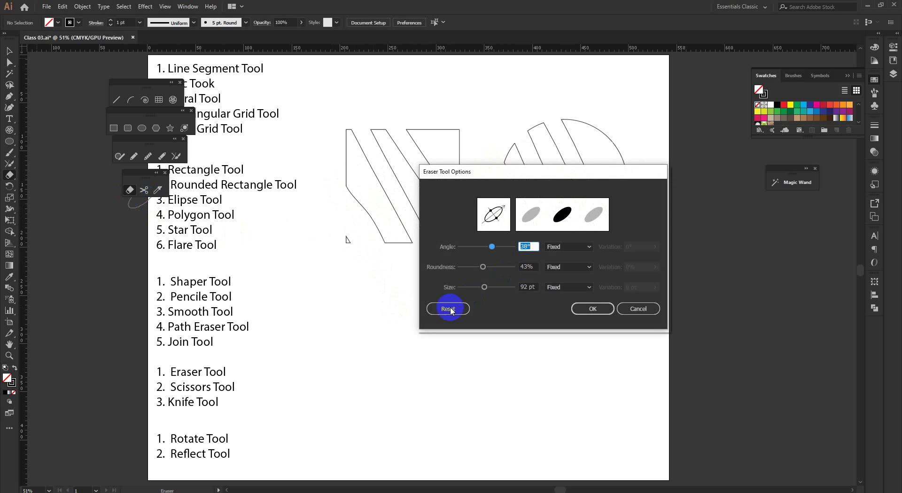
pyautogui.click(451, 306)
pyautogui.click(589, 306)
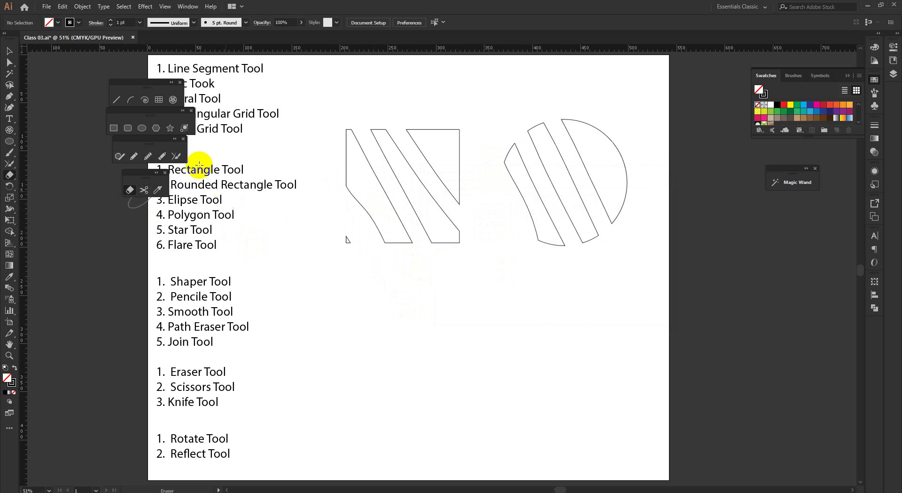
# Draw a square about 154 mm wide with the Rectangle tool in the empty area below the sliced shapes.
pyautogui.click(113, 129)
pyautogui.moveTo(379, 307); pyautogui.dragTo(528, 441)
pyautogui.moveTo(570, 383)
pyautogui.mouseDown()
pyautogui.moveTo(486, 292)
pyautogui.moveTo(502, 305)
pyautogui.moveTo(459, 302)
pyautogui.moveTo(486, 324)
pyautogui.mouseUp()
# Switch to the Google Meet call in the browser to check it, and return to Illustrator.
pyautogui.click(143, 190)
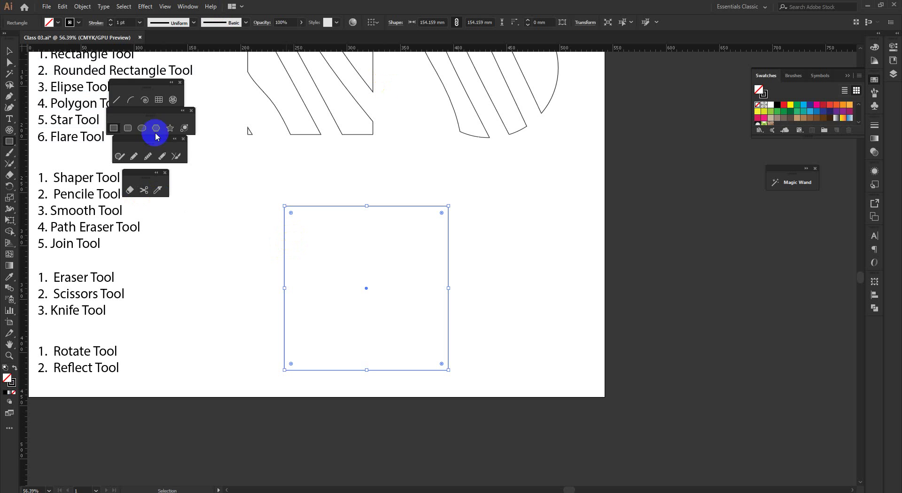
pyautogui.click(136, 190)
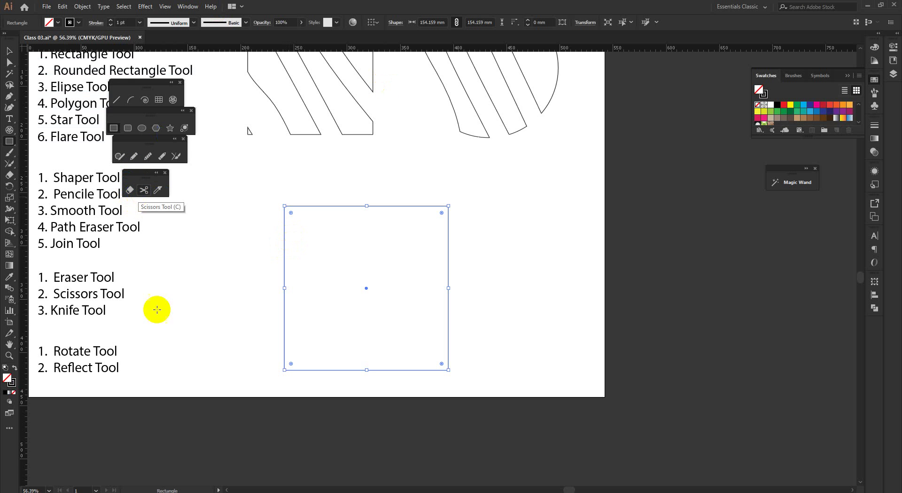
pyautogui.moveTo(155, 491)
pyautogui.click(102, 464)
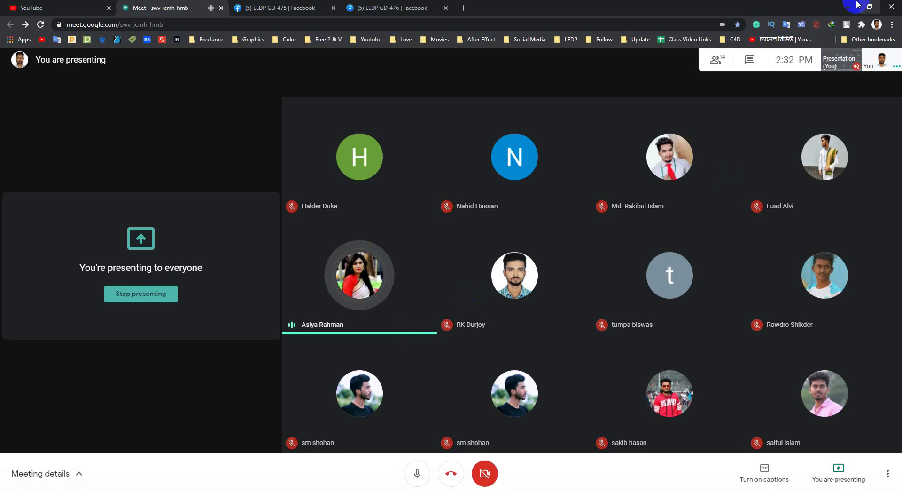
pyautogui.click(848, 7)
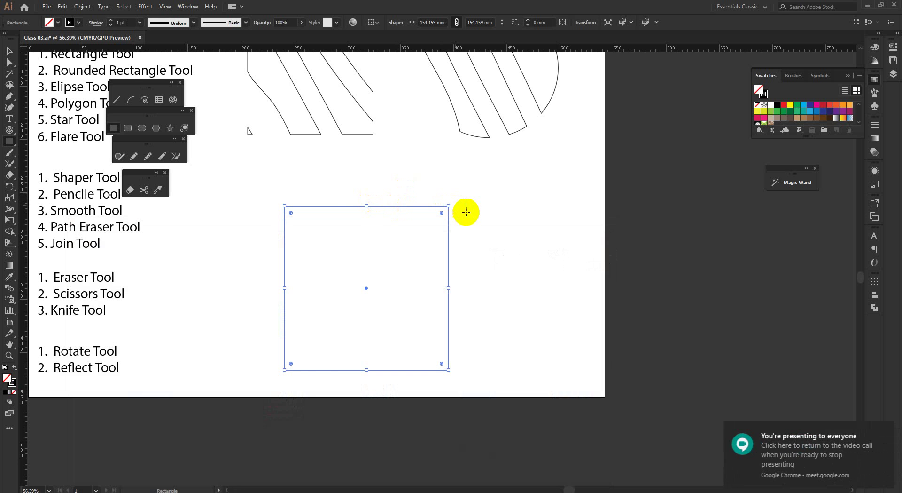
# Draw a white-filled circle about 167 mm in diameter beside the new square, overlapping the artboard's right edge.
pyautogui.moveTo(466, 223)
pyautogui.mouseDown()
pyautogui.moveTo(419, 217)
pyautogui.moveTo(431, 227)
pyautogui.moveTo(470, 227)
pyautogui.mouseUp()
pyautogui.moveTo(333, 229); pyautogui.dragTo(356, 282)
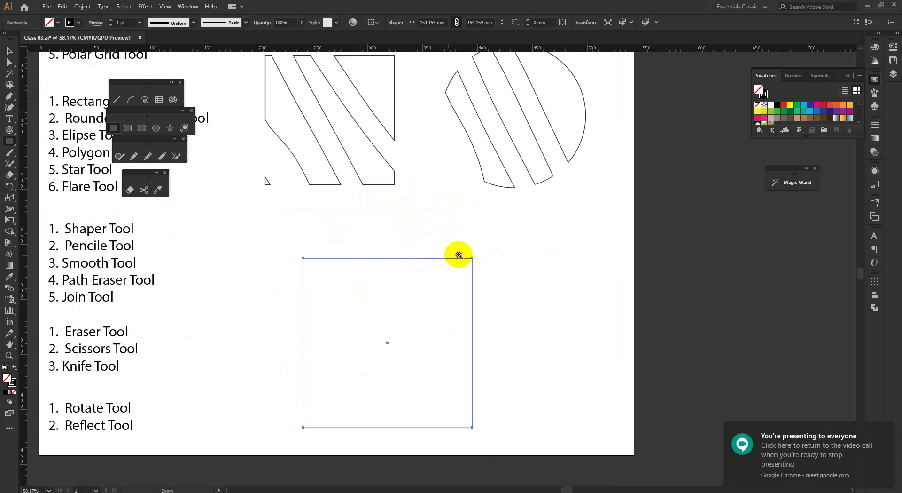
pyautogui.moveTo(461, 258); pyautogui.dragTo(430, 262)
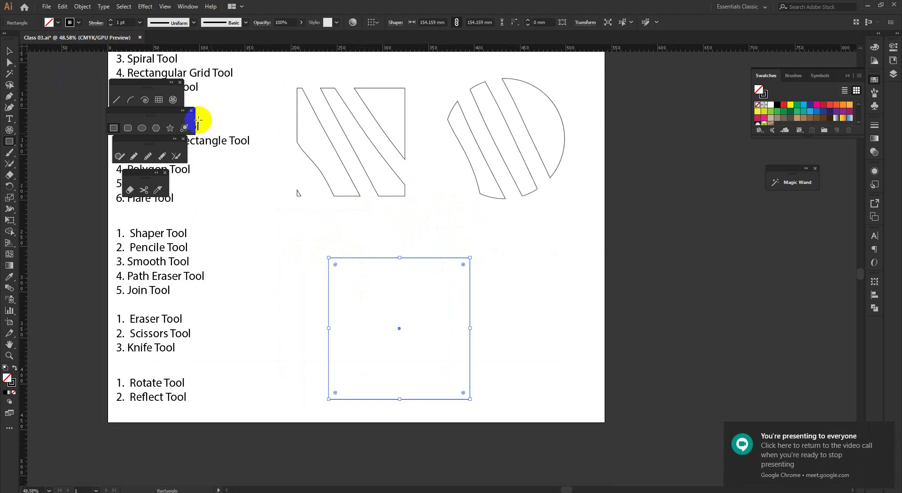
pyautogui.click(142, 128)
pyautogui.moveTo(529, 256); pyautogui.dragTo(605, 346)
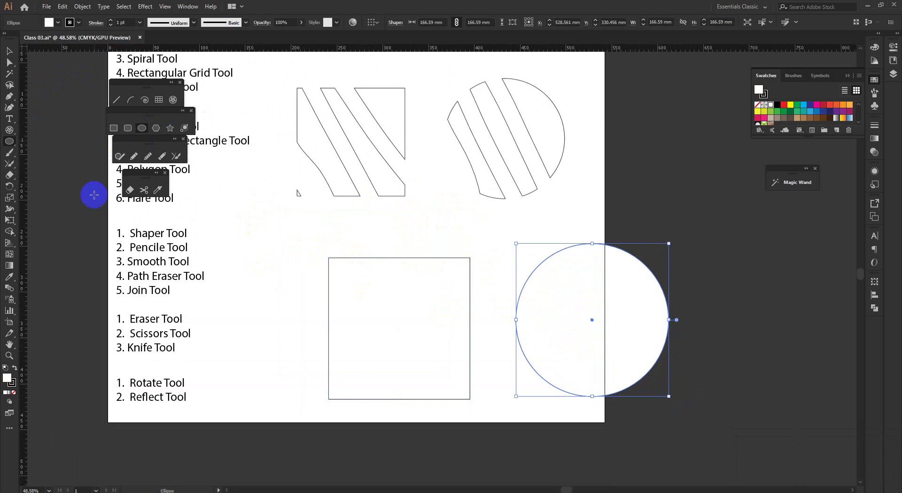
# Fill the new square with white and move it around, leaving it beside the circle.
pyautogui.click(9, 50)
pyautogui.click(355, 309)
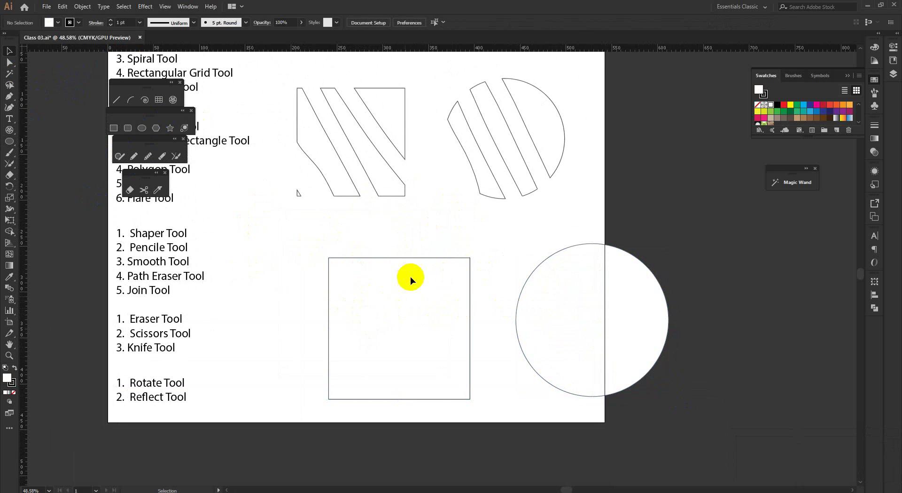
pyautogui.moveTo(399, 328); pyautogui.dragTo(384, 407)
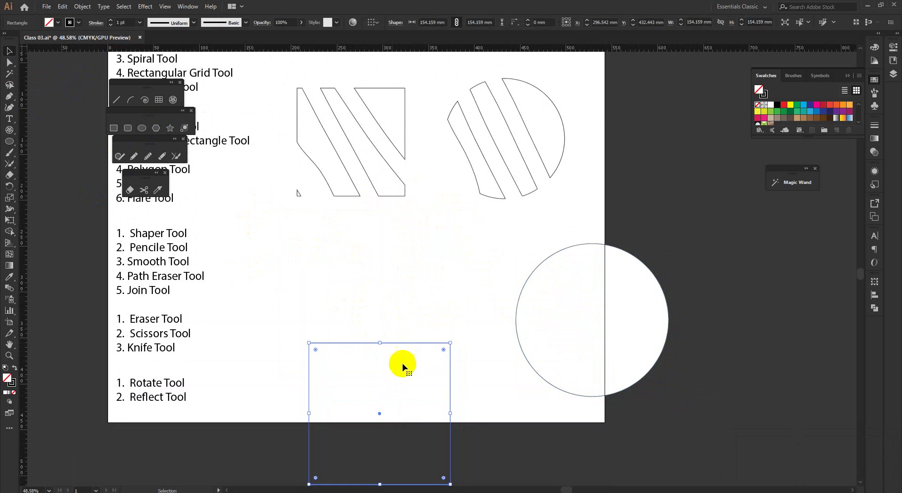
pyautogui.click(419, 320)
pyautogui.hotkey('ctrl', 'space')
pyautogui.moveTo(407, 369); pyautogui.dragTo(437, 336)
pyautogui.hotkey('ctrl', 'space')
pyautogui.click(144, 190)
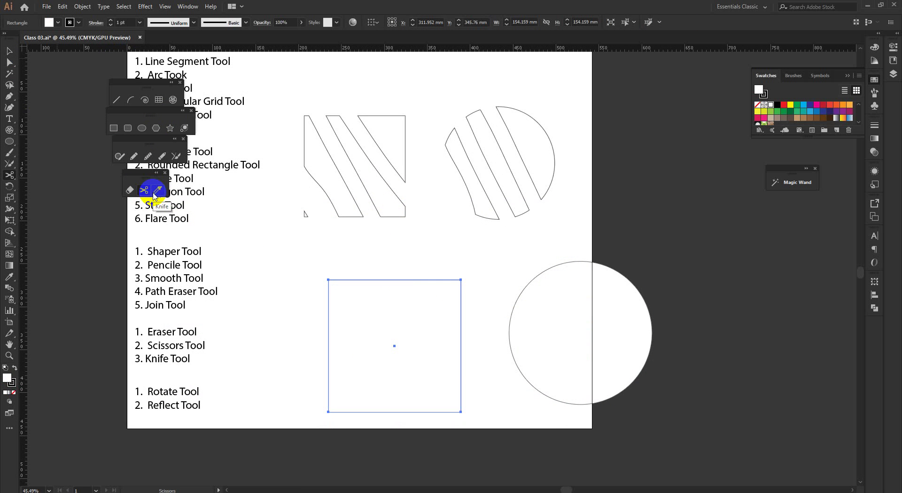
pyautogui.click(130, 190)
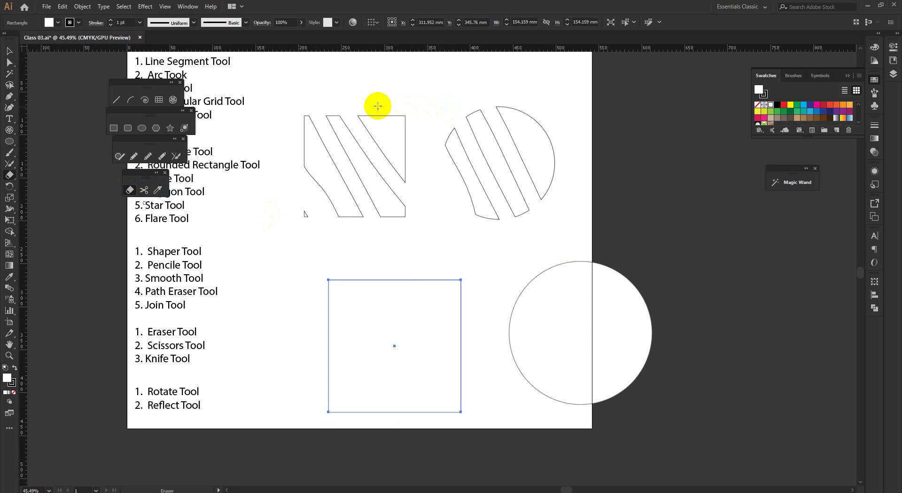
pyautogui.click(144, 190)
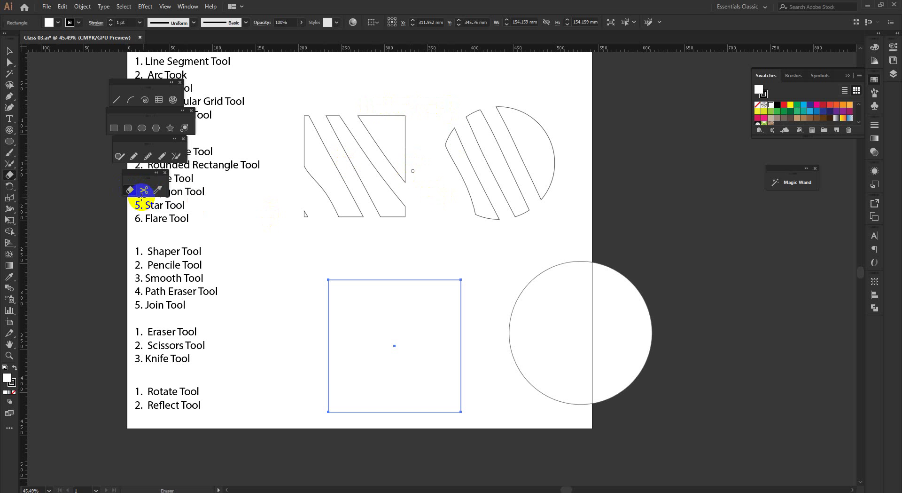
pyautogui.click(142, 191)
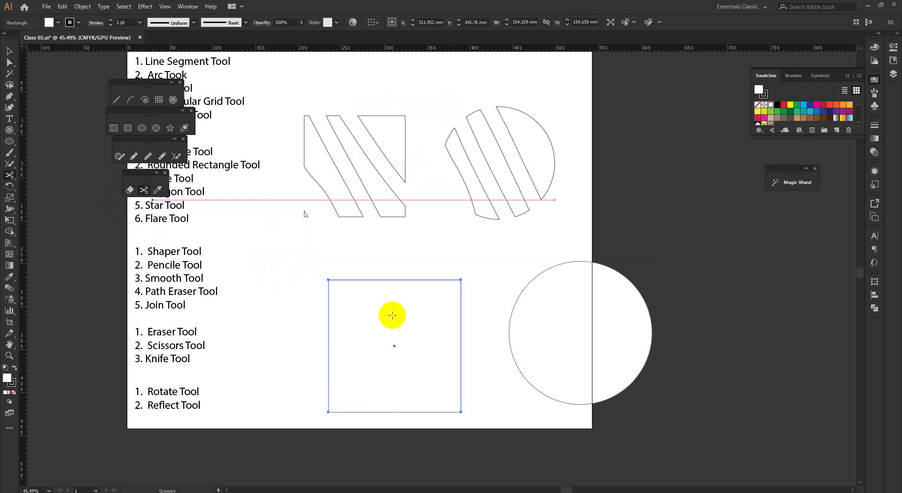
pyautogui.moveTo(353, 314); pyautogui.dragTo(306, 288)
pyautogui.moveTo(439, 297); pyautogui.dragTo(404, 297)
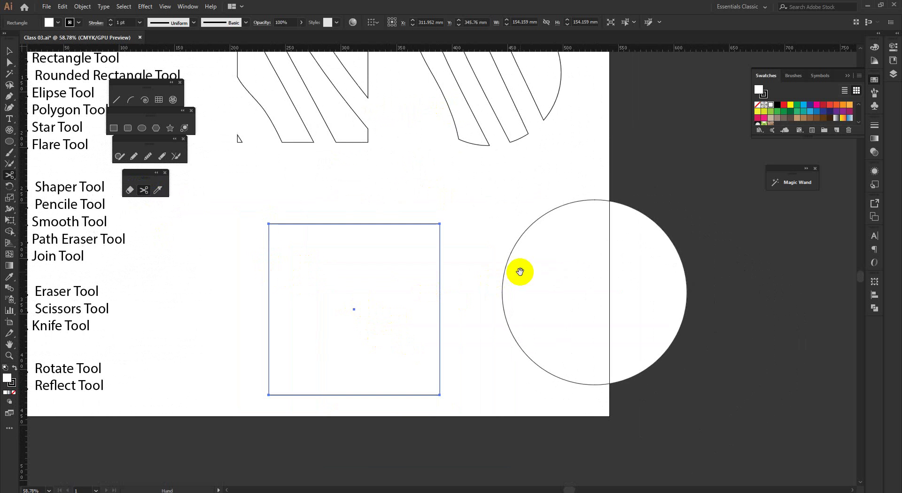
# Cut the large circle's path at its uppermost and rightmost anchor points with the Scissors tool.
pyautogui.press('v')
pyautogui.click(544, 282)
pyautogui.click(148, 197)
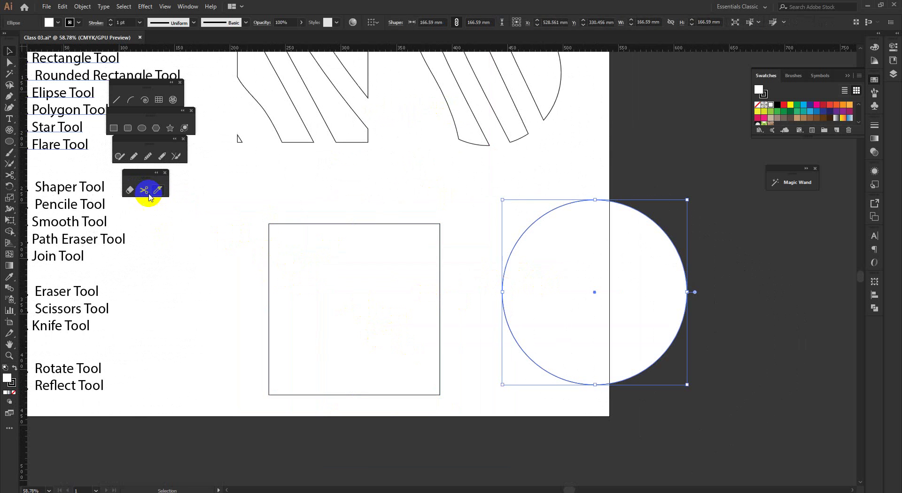
pyautogui.scroll(5, 586, 292)
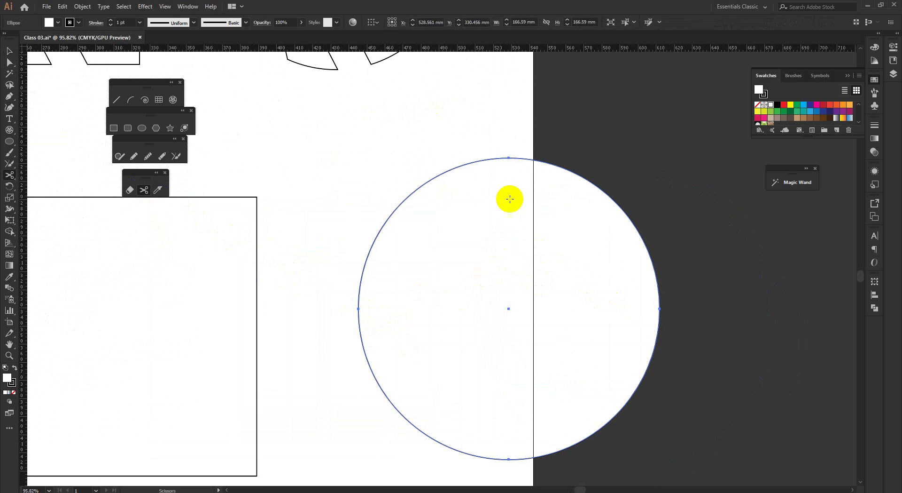
pyautogui.click(509, 157)
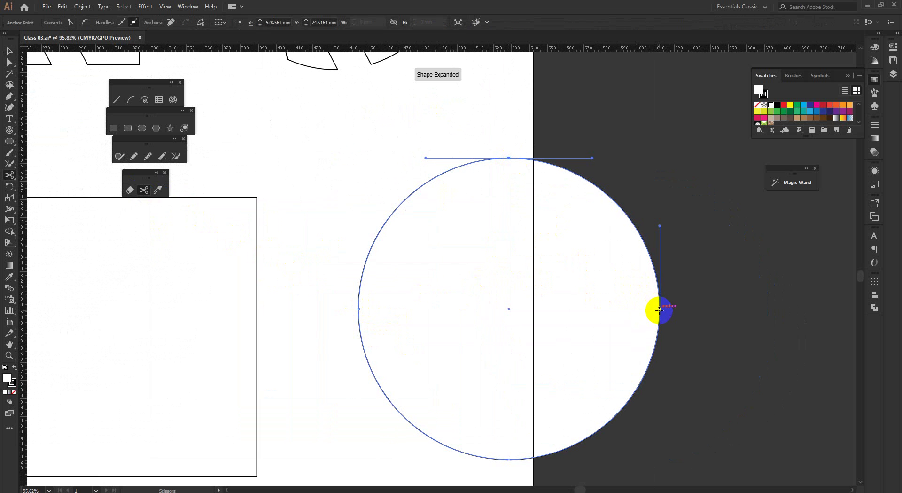
pyautogui.click(660, 310)
# Move the cut arc segment up and away from the circle, shift the remaining piece off the artboard, and deselect it.
pyautogui.moveTo(642, 313); pyautogui.dragTo(564, 308)
pyautogui.click(9, 51)
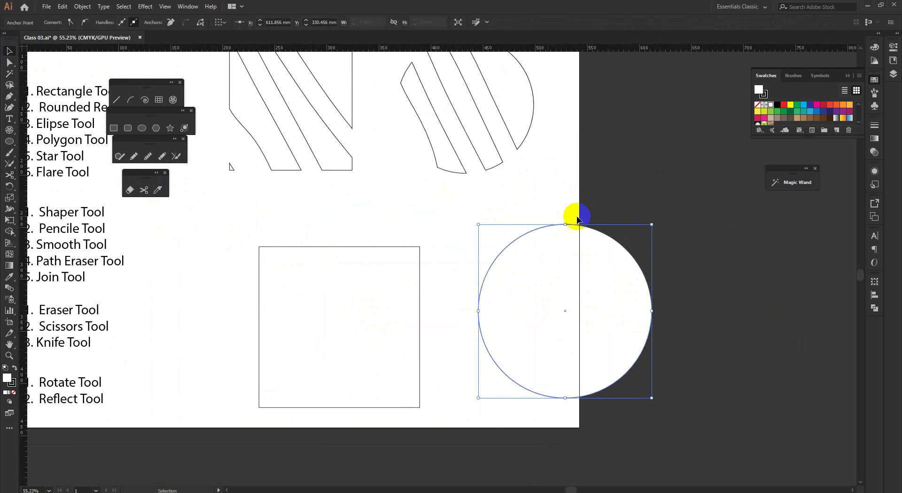
pyautogui.moveTo(625, 248); pyautogui.dragTo(696, 139)
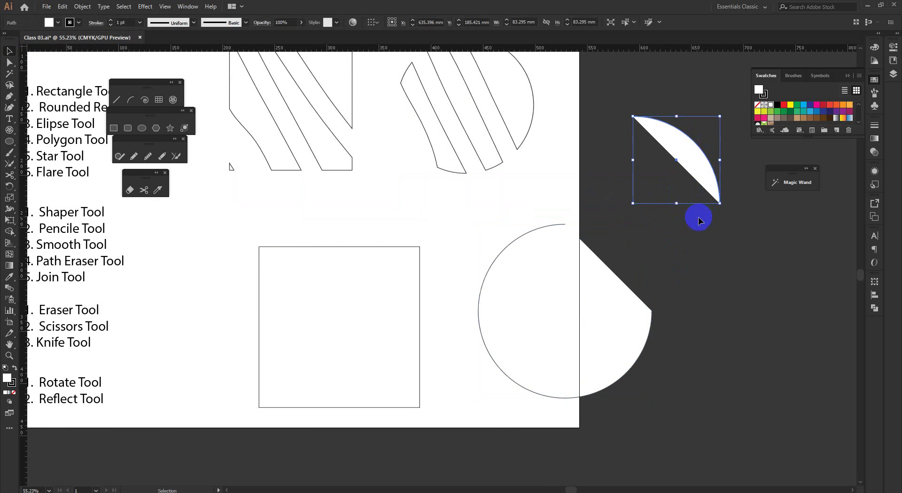
pyautogui.moveTo(609, 288); pyautogui.dragTo(715, 323)
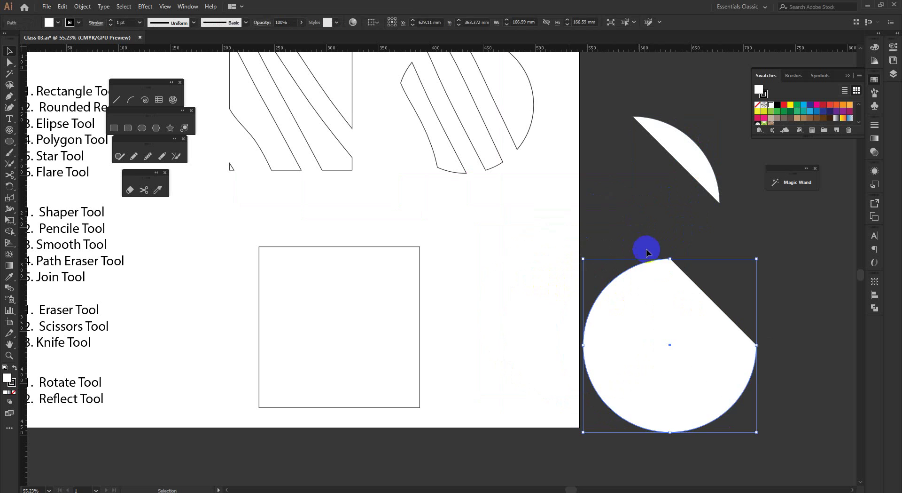
pyautogui.click(623, 222)
# Cut the remaining circle piece's path at a lower-left and a lower-right point with the Scissors tool.
pyautogui.moveTo(677, 297); pyautogui.dragTo(527, 178)
pyautogui.scroll(1, 536, 229)
pyautogui.moveTo(536, 217); pyautogui.dragTo(585, 252)
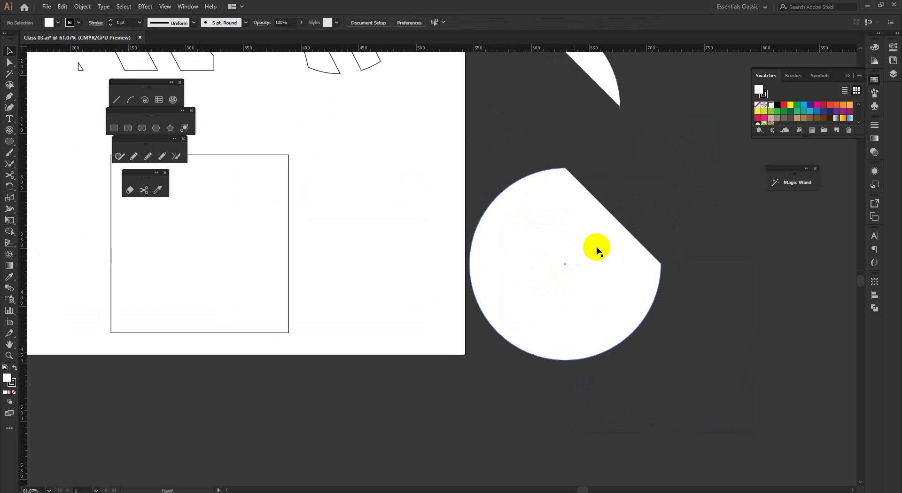
pyautogui.click(626, 233)
pyautogui.click(144, 189)
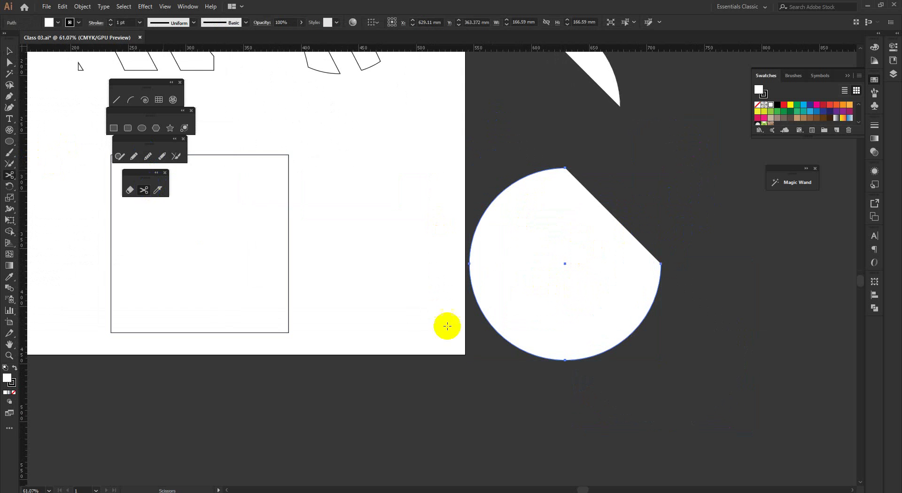
pyautogui.click(553, 365)
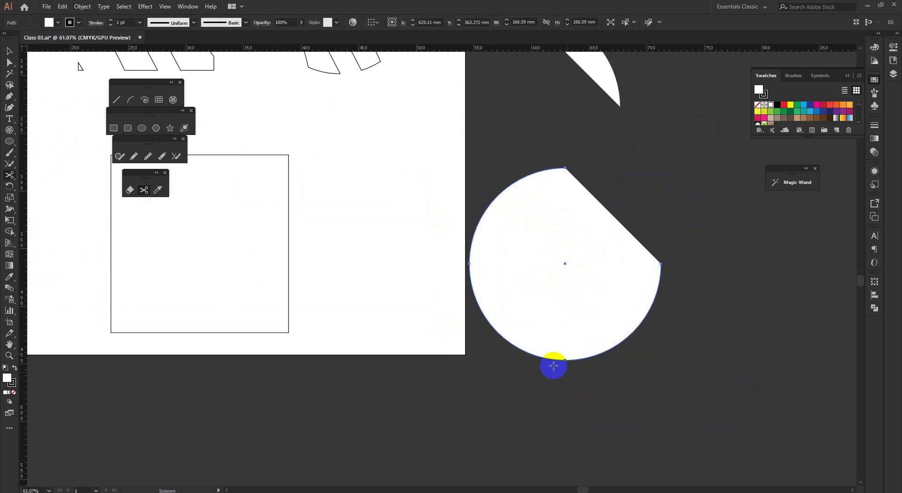
pyautogui.click(497, 332)
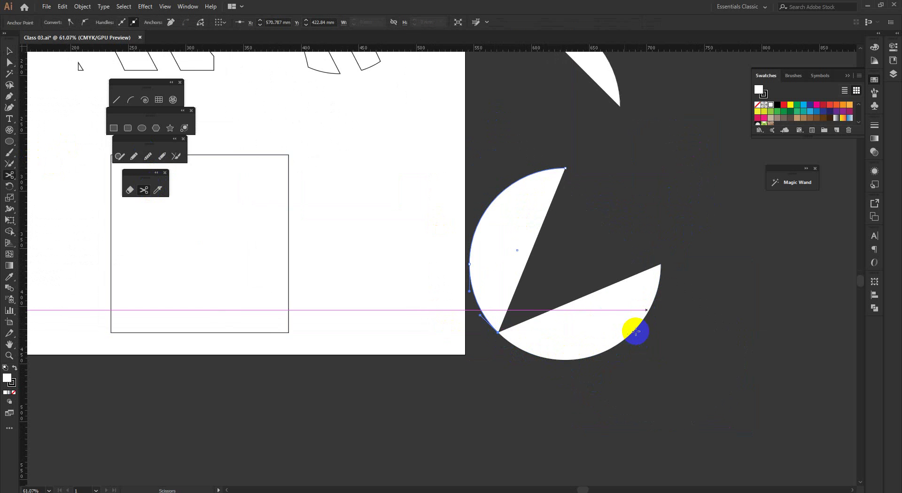
pyautogui.click(637, 329)
pyautogui.click(9, 50)
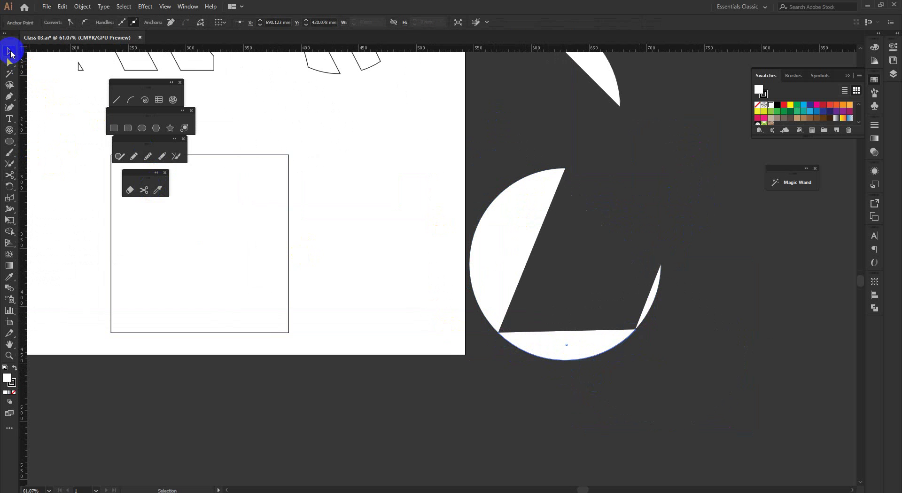
# Move the cut sliver and the lower segment of the circle away from the remaining piece.
pyautogui.click(620, 289)
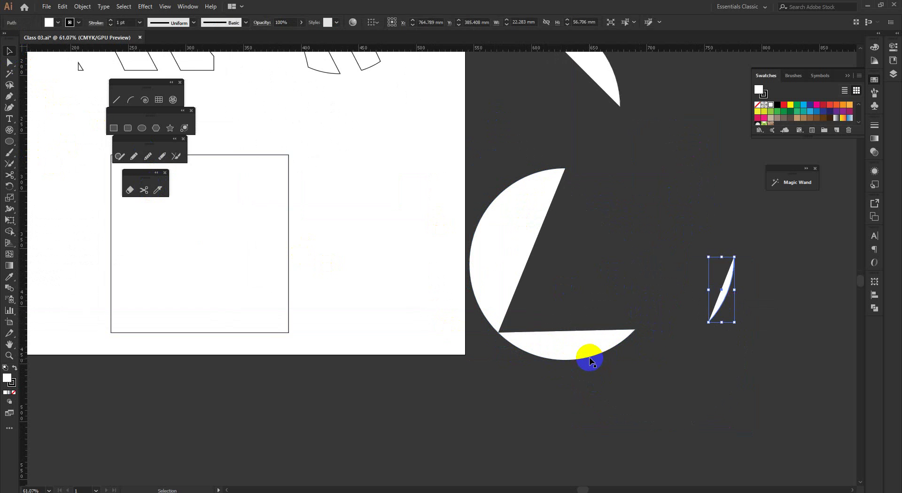
pyautogui.moveTo(591, 357); pyautogui.dragTo(632, 384)
# Cut the square's path at its upper-left and lower-right corners with the Scissors tool.
pyautogui.moveTo(270, 262); pyautogui.dragTo(494, 335)
pyautogui.click(493, 226)
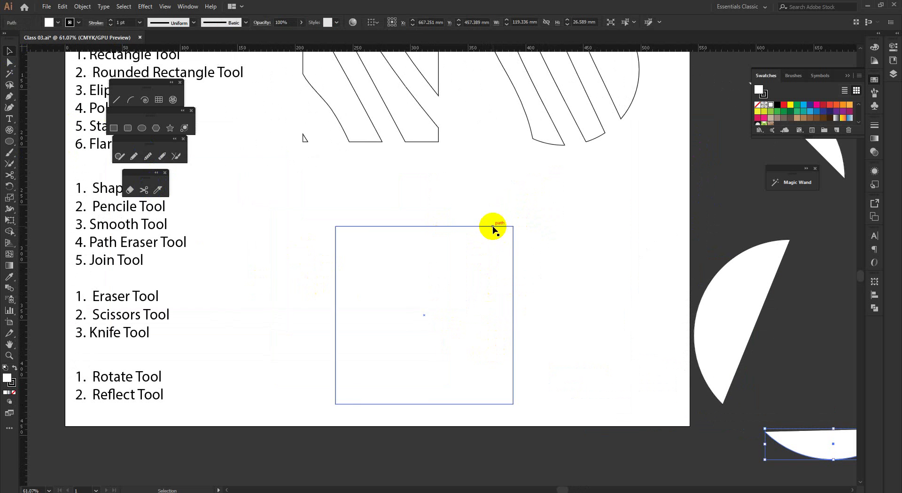
pyautogui.click(143, 190)
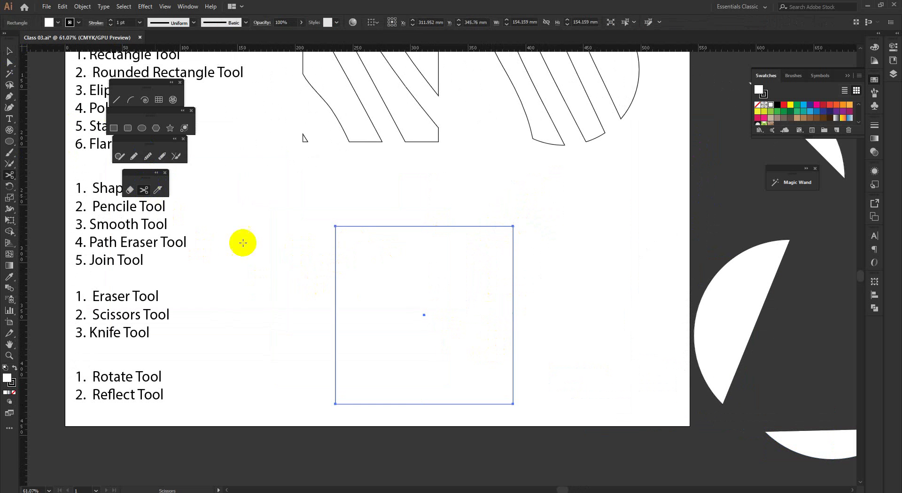
pyautogui.click(335, 227)
pyautogui.click(521, 405)
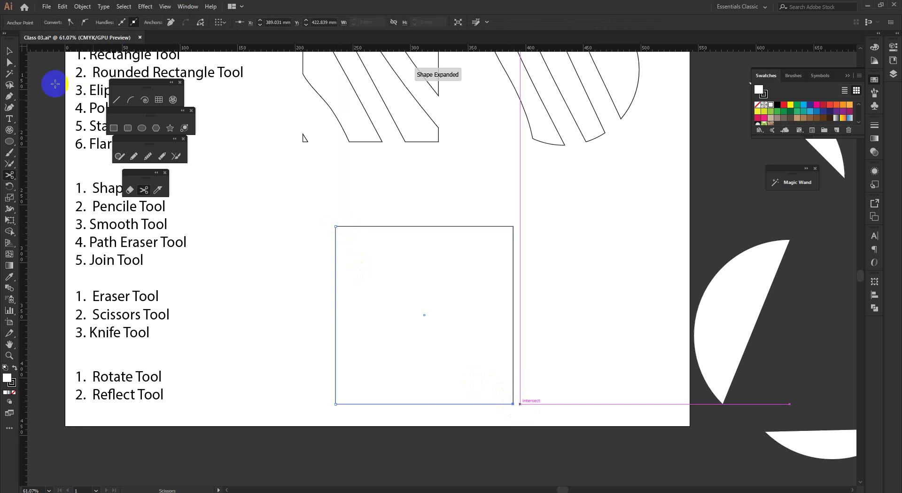
# Move the square's two triangular halves apart and off the artboard, one to the upper right and one to the lower left.
pyautogui.click(9, 51)
pyautogui.scroll(-3, 483, 255)
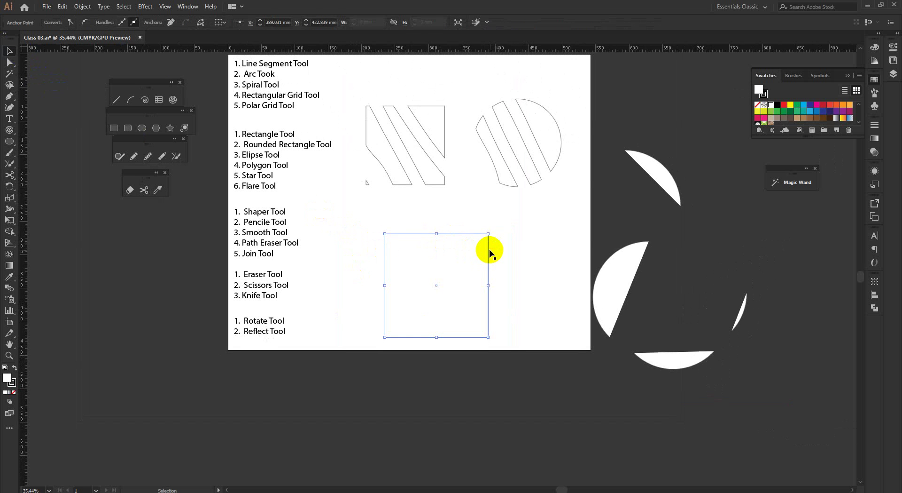
pyautogui.moveTo(489, 253); pyautogui.dragTo(693, 149)
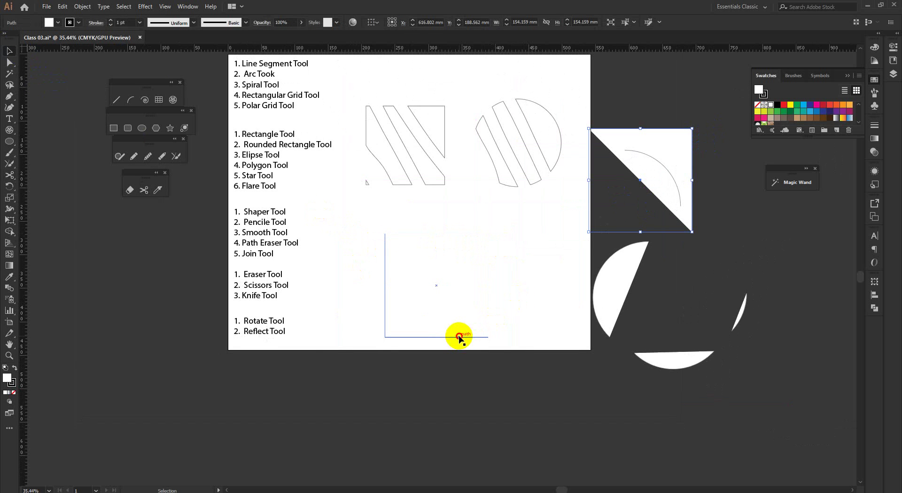
pyautogui.moveTo(459, 337); pyautogui.dragTo(379, 435)
pyautogui.click(497, 396)
pyautogui.scroll(-3, 540, 397)
pyautogui.moveTo(401, 405); pyautogui.dragTo(323, 415)
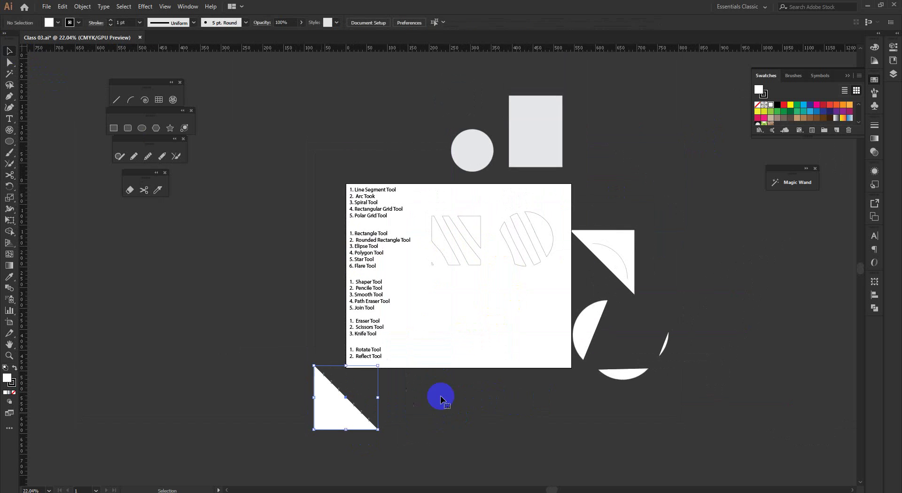
pyautogui.click(508, 348)
# Delete all the cut pieces of the circle and square lying around the artboard.
pyautogui.moveTo(619, 258); pyautogui.dragTo(681, 260)
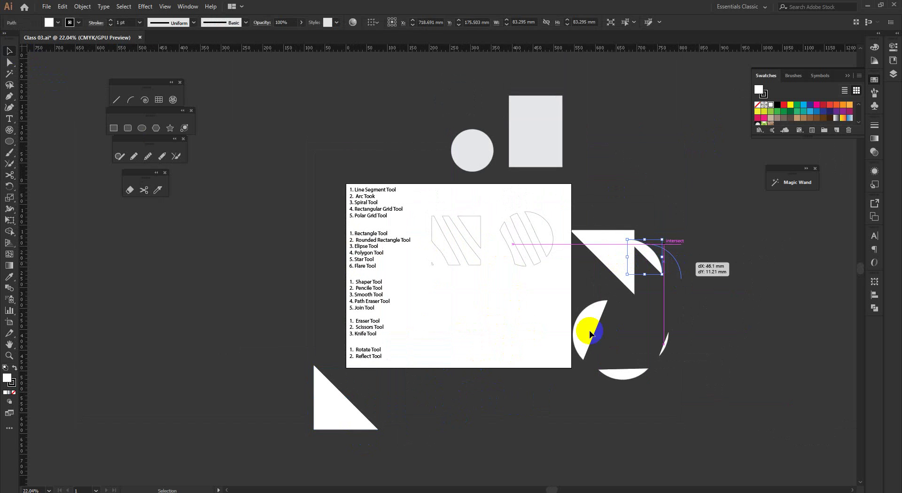
pyautogui.click(286, 414)
pyautogui.moveTo(292, 396)
pyautogui.mouseDown()
pyautogui.moveTo(598, 478)
pyautogui.moveTo(588, 425)
pyautogui.mouseUp()
pyautogui.moveTo(727, 203); pyautogui.dragTo(615, 399)
pyautogui.press('Delete')
pyautogui.moveTo(209, 394); pyautogui.dragTo(377, 484)
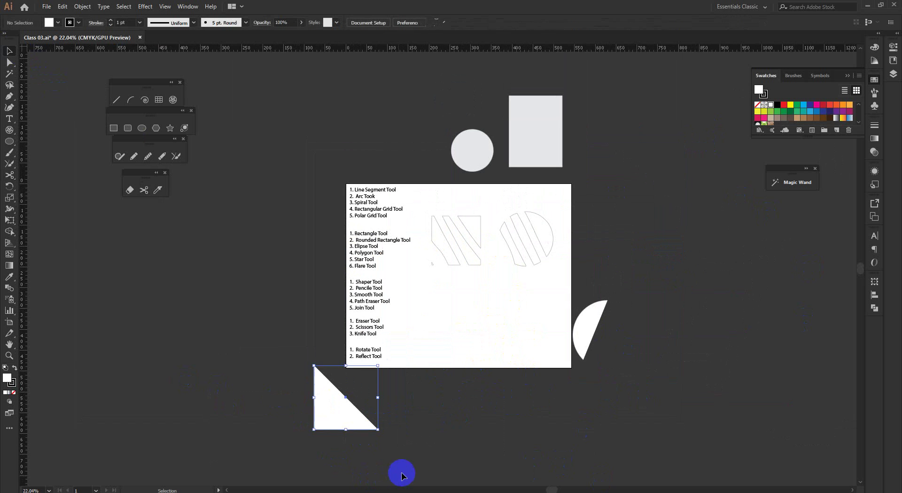
pyautogui.press('Delete')
pyautogui.moveTo(623, 302); pyautogui.dragTo(580, 394)
pyautogui.press('Delete')
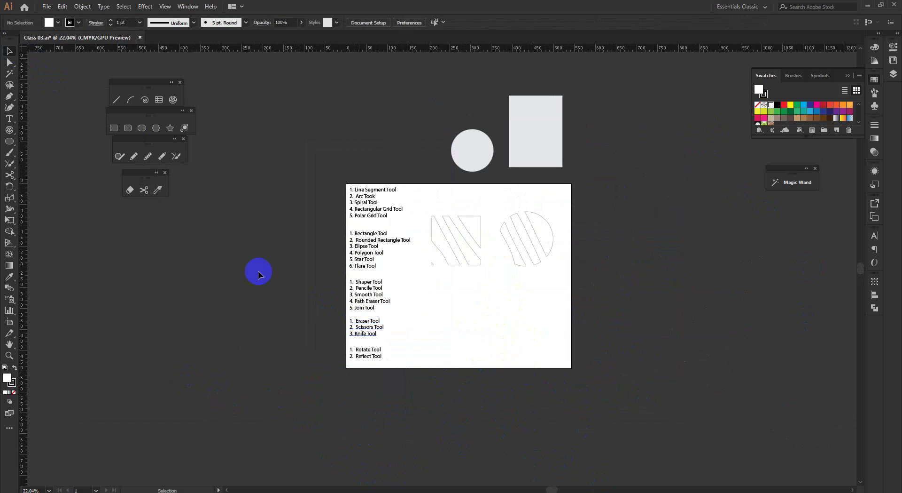
# Move the grey circle and rectangle from above the artboard into its empty lower area and deselect them.
pyautogui.scroll(2, 205, 216)
pyautogui.moveTo(578, 338); pyautogui.dragTo(444, 320)
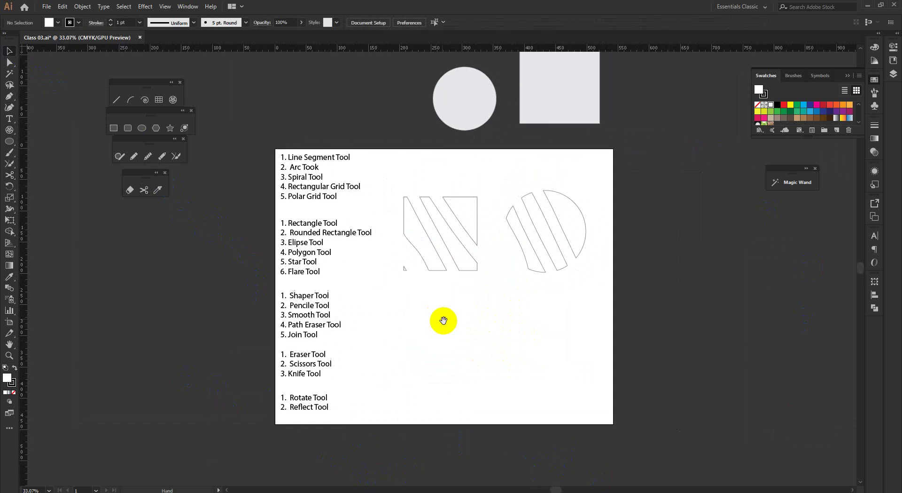
pyautogui.moveTo(466, 262); pyautogui.dragTo(456, 281)
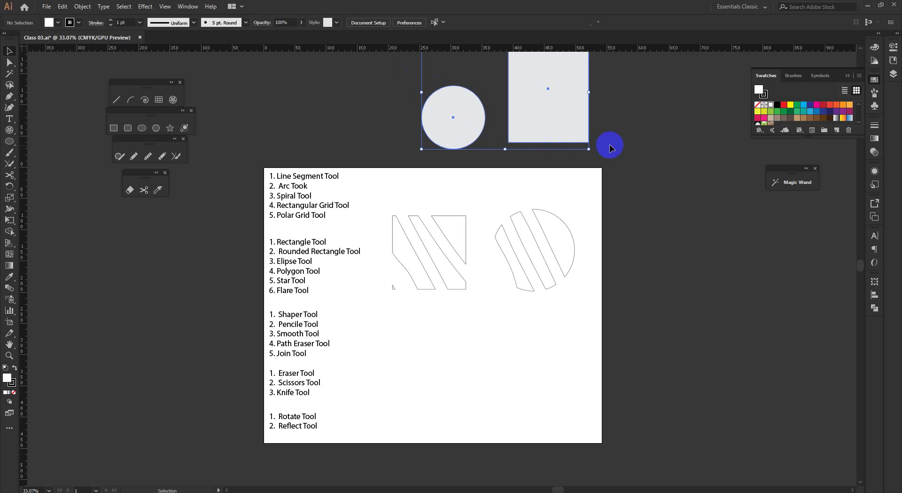
pyautogui.moveTo(468, 132); pyautogui.dragTo(452, 407)
pyautogui.click(669, 372)
# Slice the grey circle into five strips with four diagonal Knife tool cuts.
pyautogui.scroll(3, 572, 412)
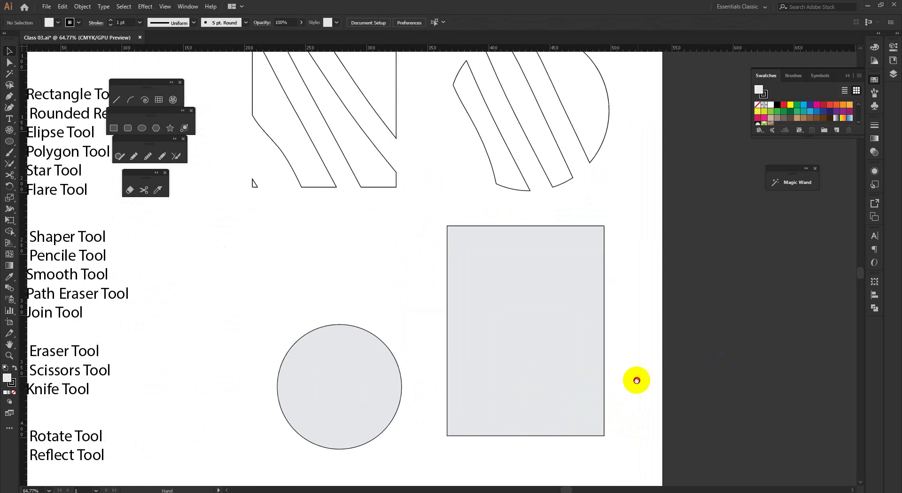
pyautogui.scroll(1, 449, 353)
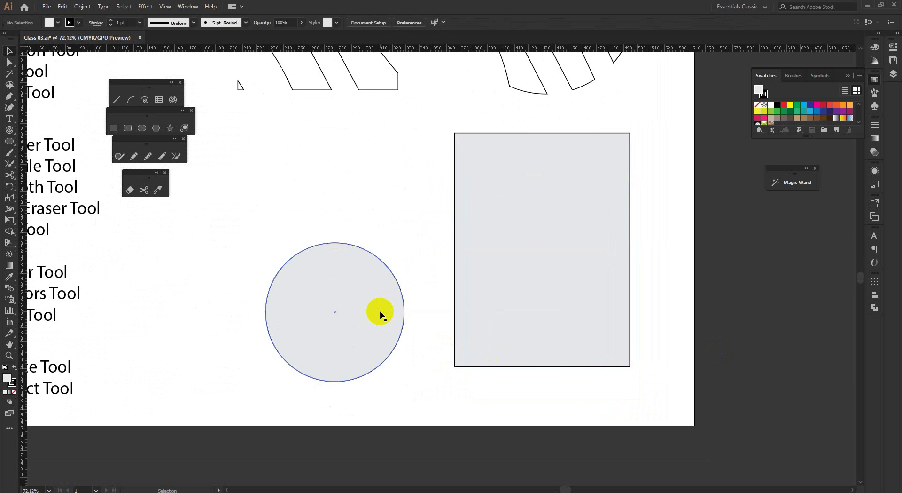
pyautogui.scroll(1, 342, 298)
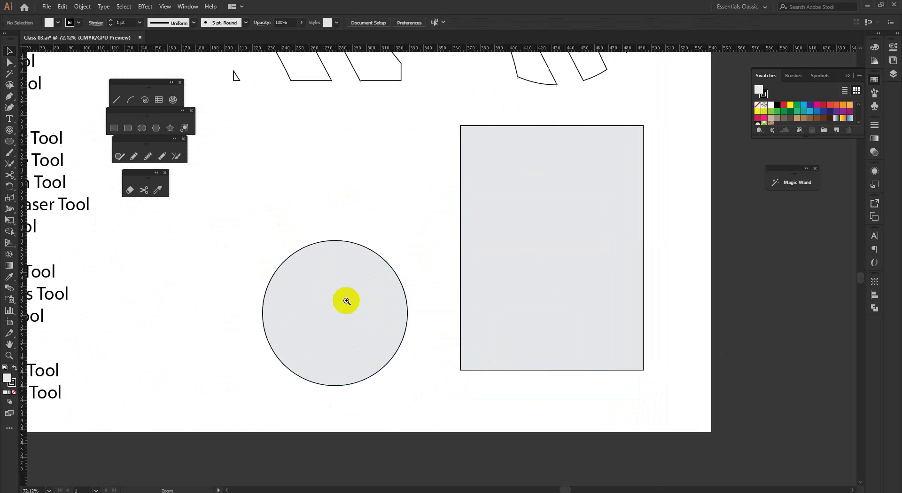
pyautogui.moveTo(338, 278); pyautogui.dragTo(331, 255)
pyautogui.click(158, 190)
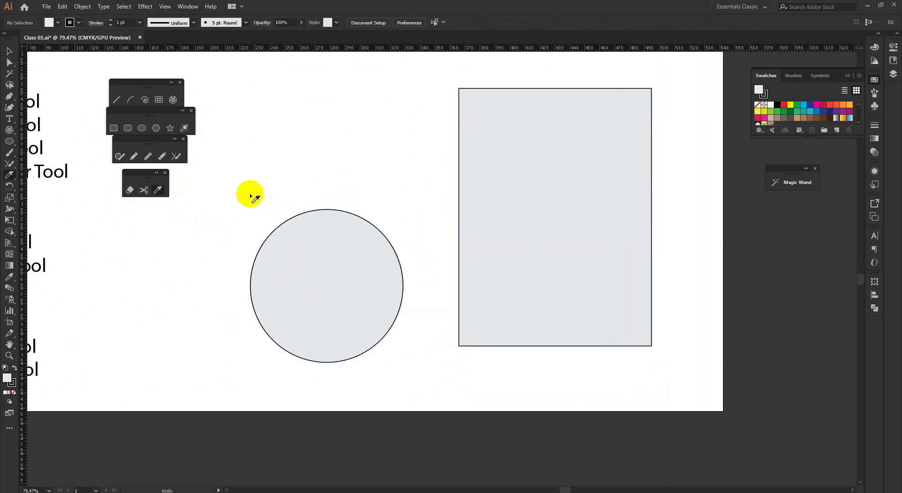
pyautogui.moveTo(247, 208); pyautogui.dragTo(371, 418)
pyautogui.scroll(6, 270, 277)
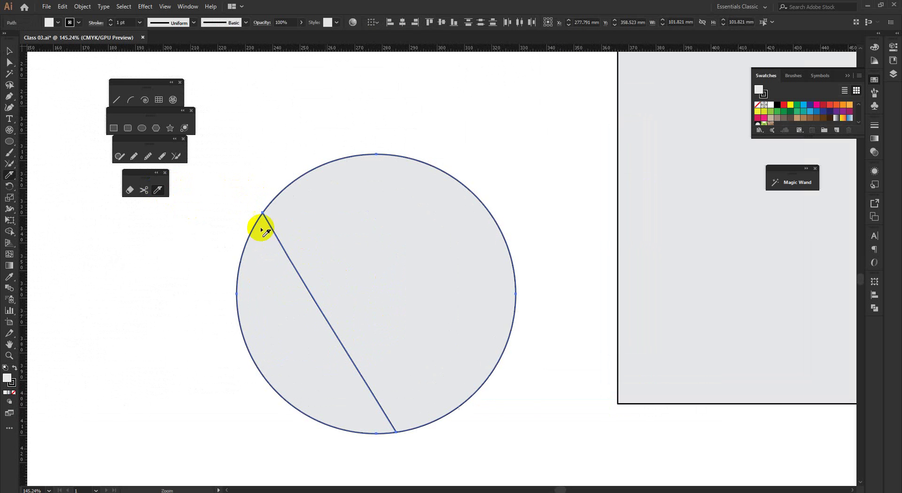
pyautogui.scroll(-3, 451, 439)
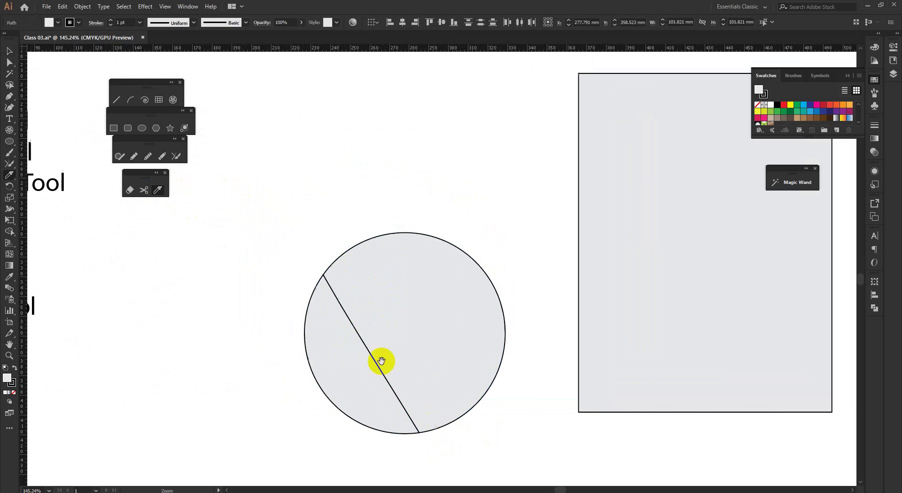
pyautogui.moveTo(317, 220); pyautogui.dragTo(478, 484)
pyautogui.moveTo(344, 178); pyautogui.dragTo(517, 447)
pyautogui.moveTo(368, 165)
pyautogui.mouseDown()
pyautogui.moveTo(533, 393)
pyautogui.moveTo(414, 354)
pyautogui.mouseUp()
pyautogui.scroll(-3, 524, 399)
pyautogui.moveTo(398, 166); pyautogui.dragTo(574, 440)
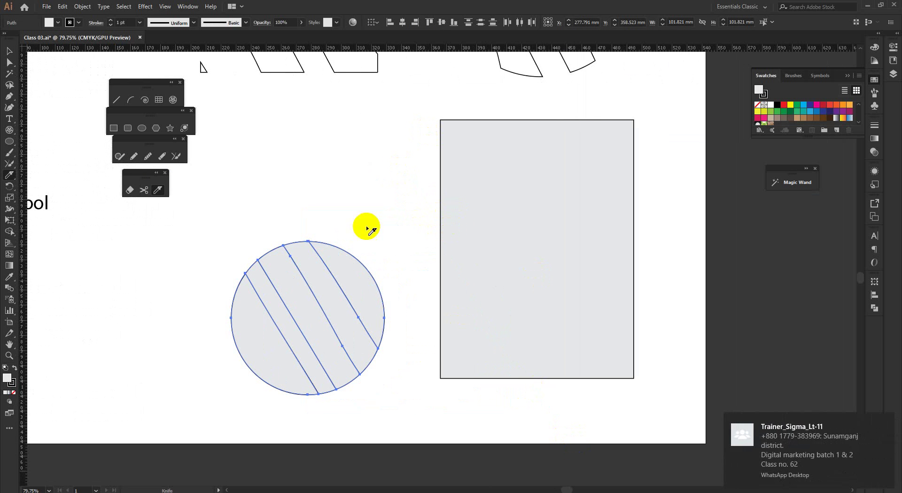
# Select the grey rectangle and slice it into seven strips with six diagonal Knife tool cuts.
pyautogui.press('v')
pyautogui.click(528, 239)
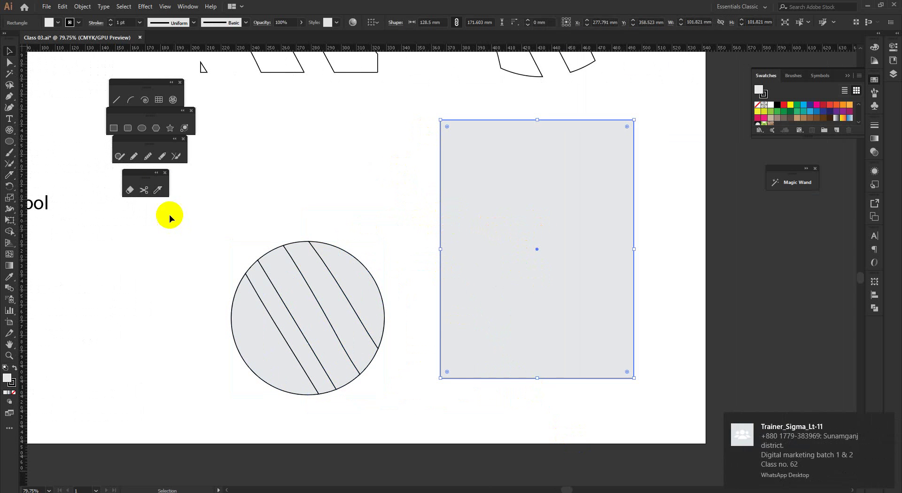
pyautogui.click(165, 195)
pyautogui.moveTo(409, 228); pyautogui.dragTo(528, 490)
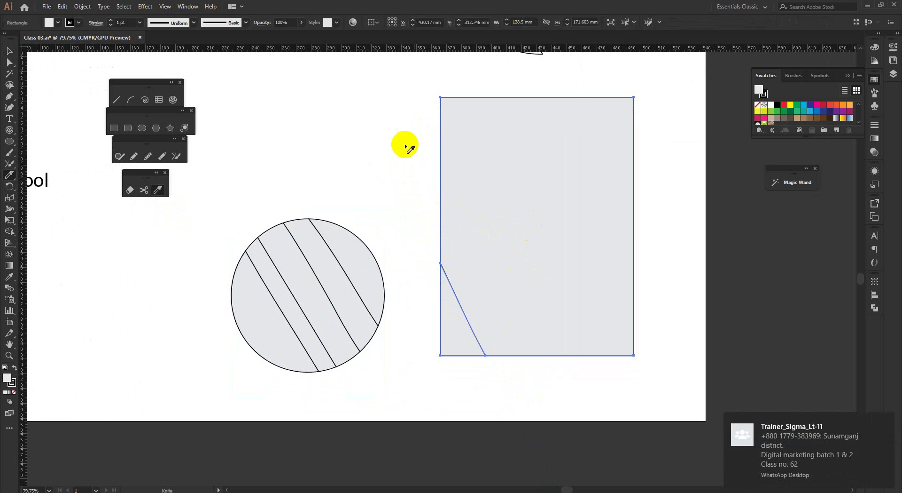
pyautogui.moveTo(406, 139); pyautogui.dragTo(583, 417)
pyautogui.moveTo(419, 72); pyautogui.dragTo(673, 457)
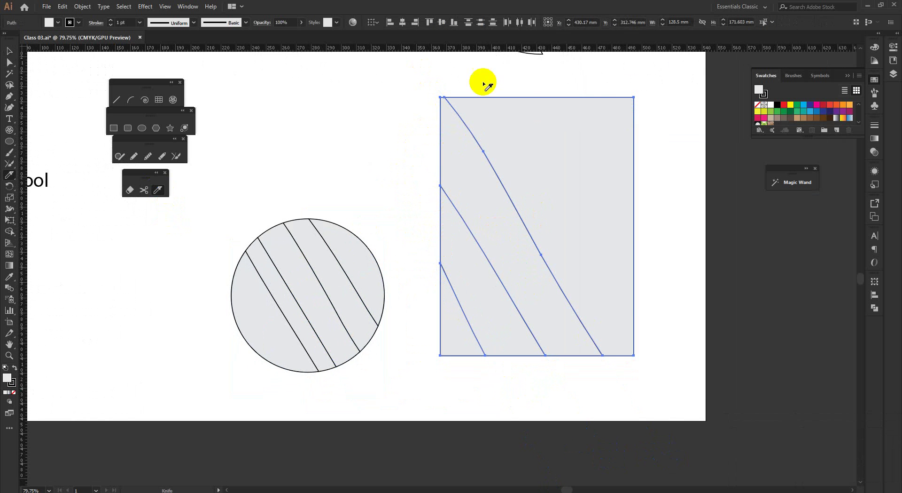
pyautogui.moveTo(474, 70); pyautogui.dragTo(682, 377)
pyautogui.moveTo(516, 75); pyautogui.dragTo(717, 328)
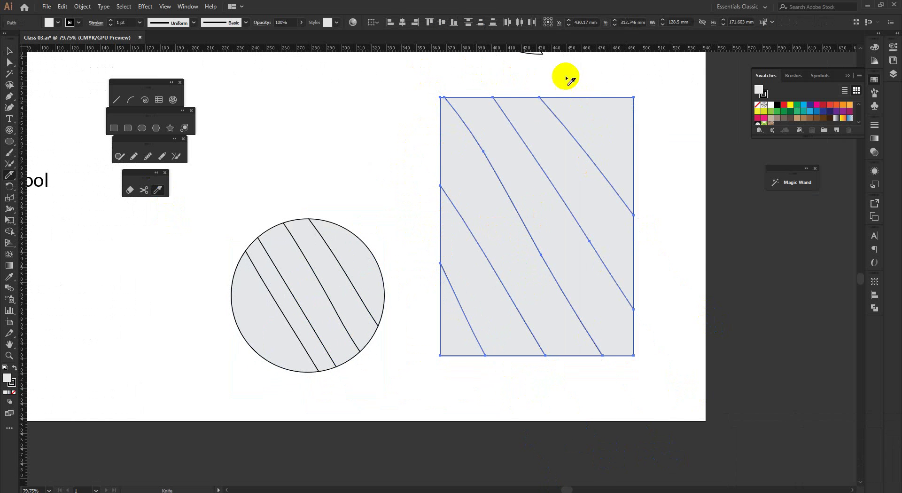
pyautogui.moveTo(566, 77)
pyautogui.mouseDown()
pyautogui.moveTo(699, 254)
pyautogui.moveTo(627, 274)
pyautogui.moveTo(670, 272)
pyautogui.mouseUp()
# Fill the circle's strips from lower left to upper right with red, yellow, green, pink and light green, and deselect them.
pyautogui.moveTo(620, 241); pyautogui.dragTo(591, 273)
pyautogui.click(254, 358)
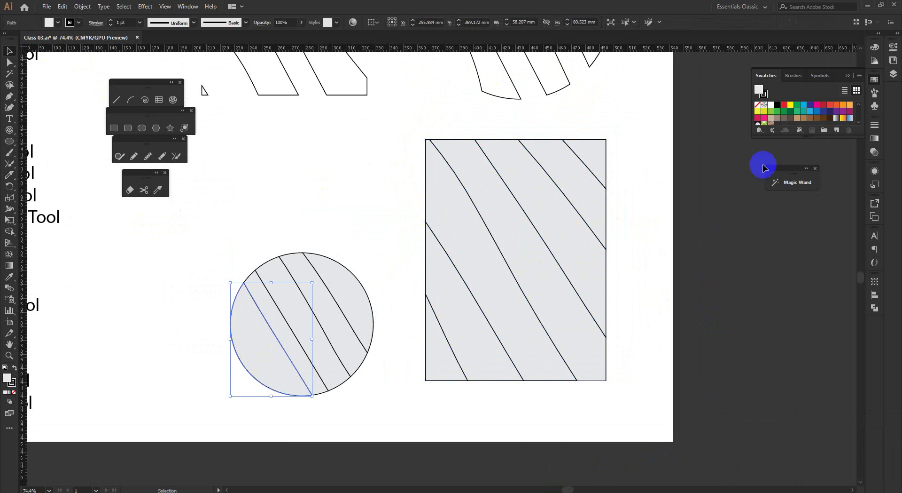
pyautogui.moveTo(350, 318); pyautogui.dragTo(281, 346)
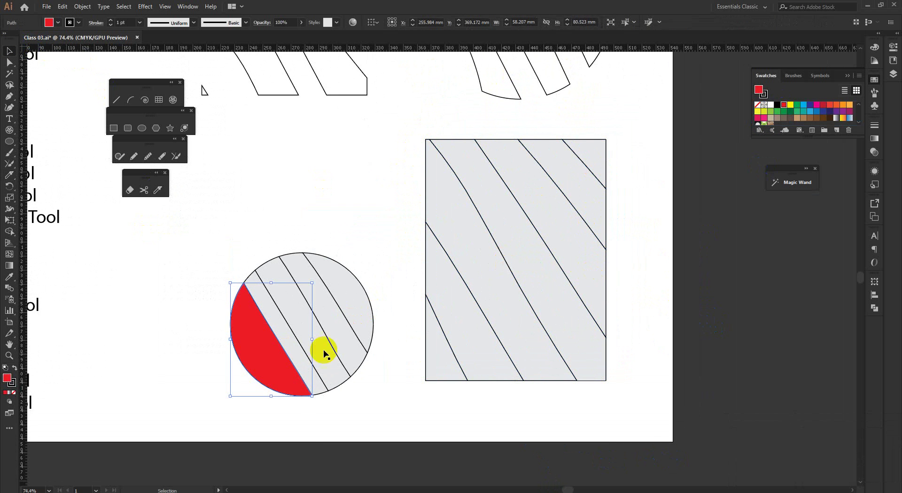
pyautogui.click(791, 105)
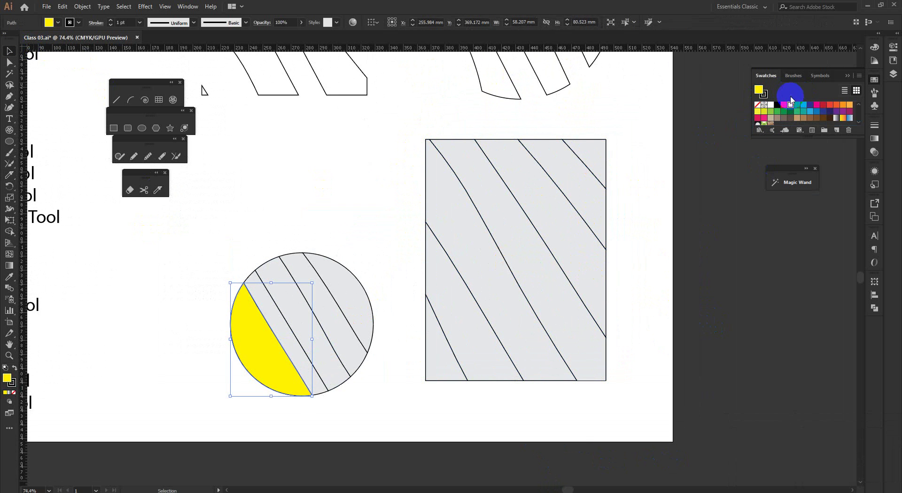
pyautogui.click(784, 105)
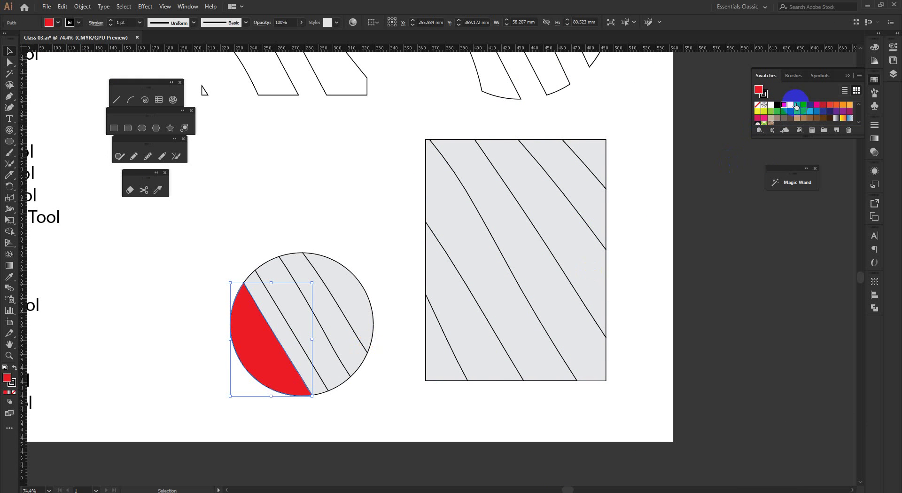
pyautogui.click(307, 324)
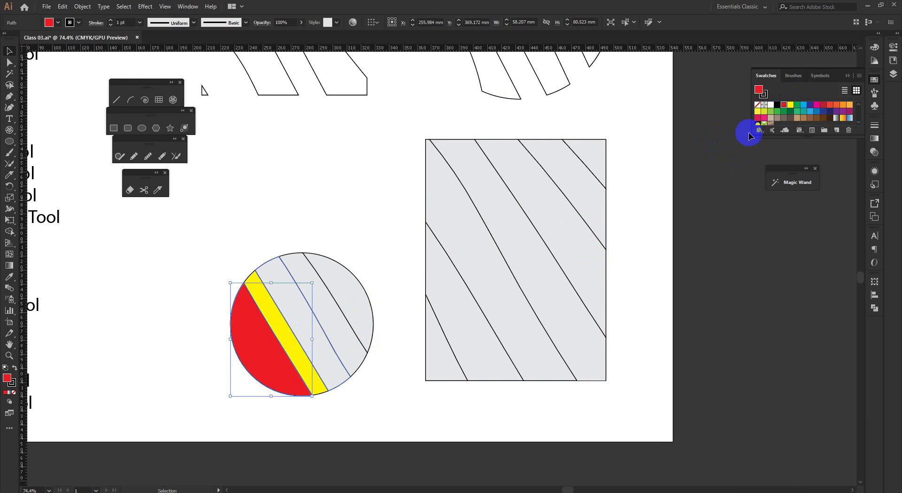
pyautogui.click(320, 297)
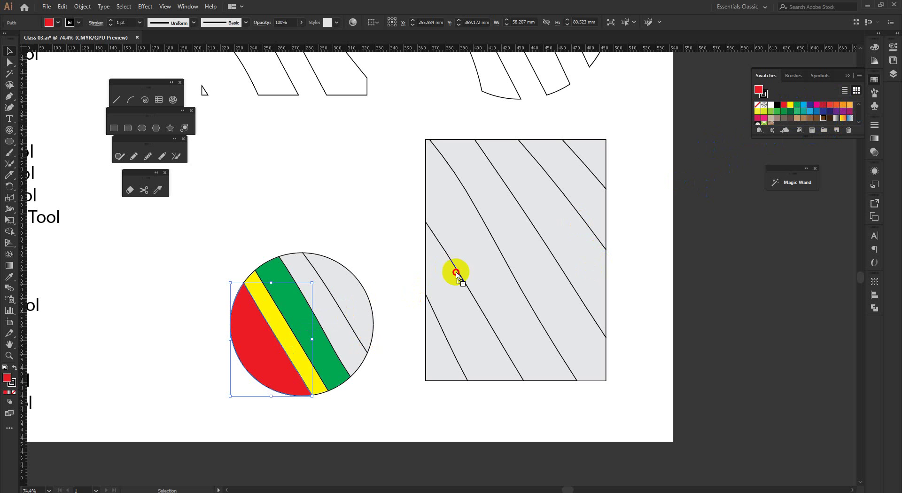
pyautogui.click(339, 314)
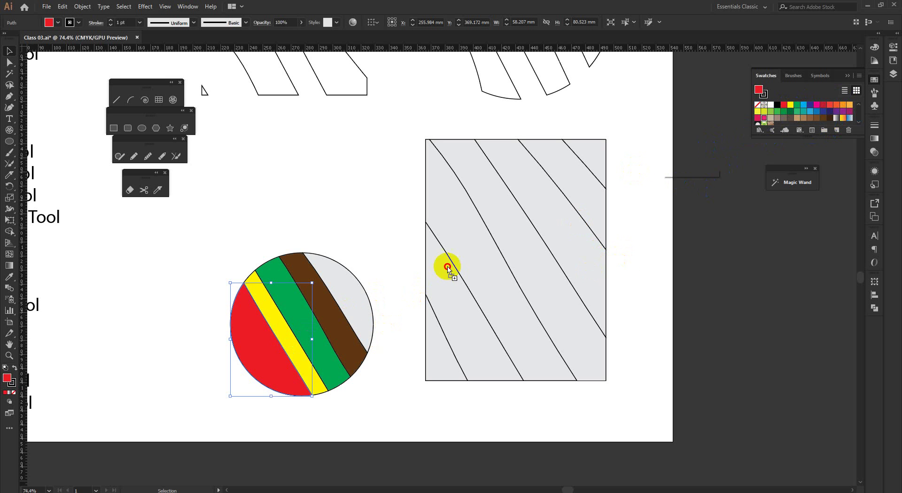
pyautogui.click(343, 311)
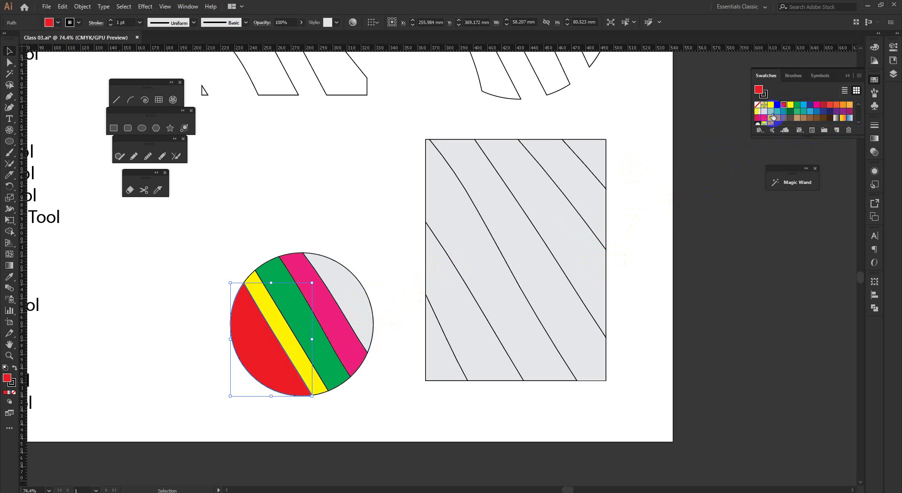
pyautogui.click(348, 302)
pyautogui.press('v')
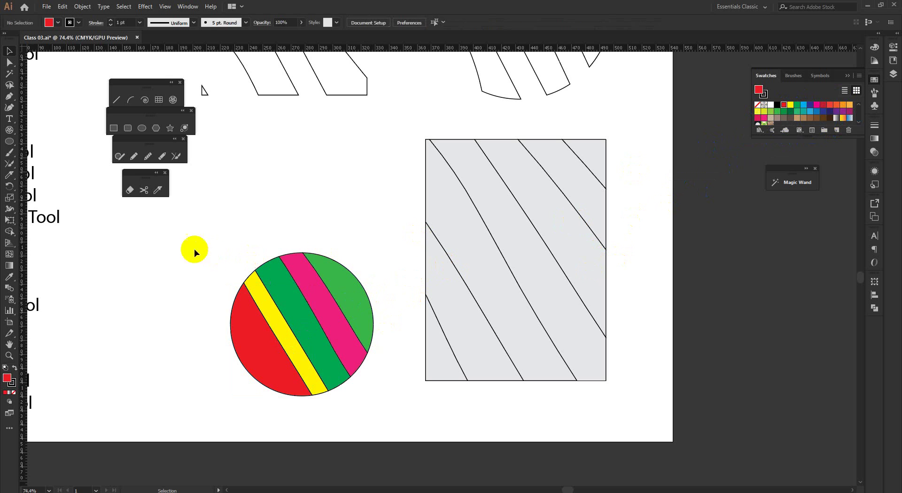
# Select all the circle's coloured strips and set their stroke to None.
pyautogui.moveTo(194, 249); pyautogui.dragTo(402, 440)
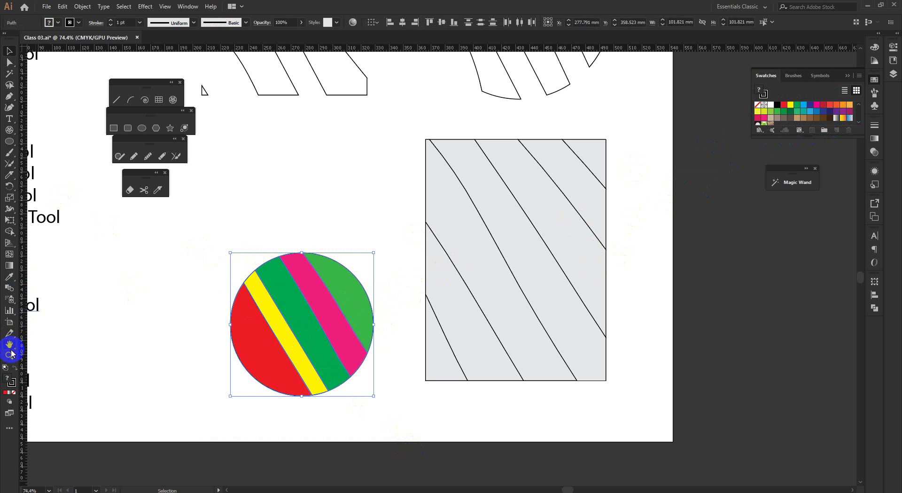
pyautogui.click(15, 382)
pyautogui.click(13, 392)
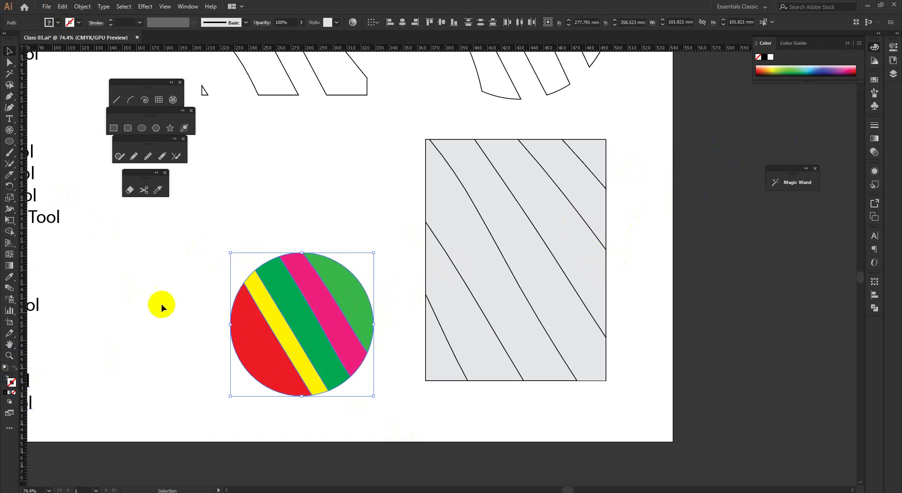
pyautogui.click(162, 304)
# Deselect the coloured circle and erase four near-vertical gaps across its strips with the Eraser tool.
pyautogui.moveTo(363, 306); pyautogui.dragTo(276, 310)
pyautogui.moveTo(270, 275); pyautogui.dragTo(341, 365)
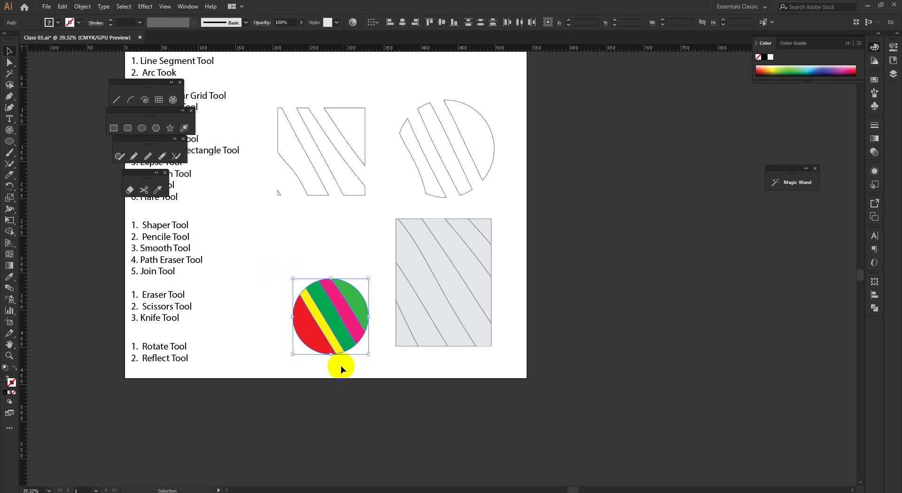
pyautogui.click(300, 245)
pyautogui.scroll(2, 268, 249)
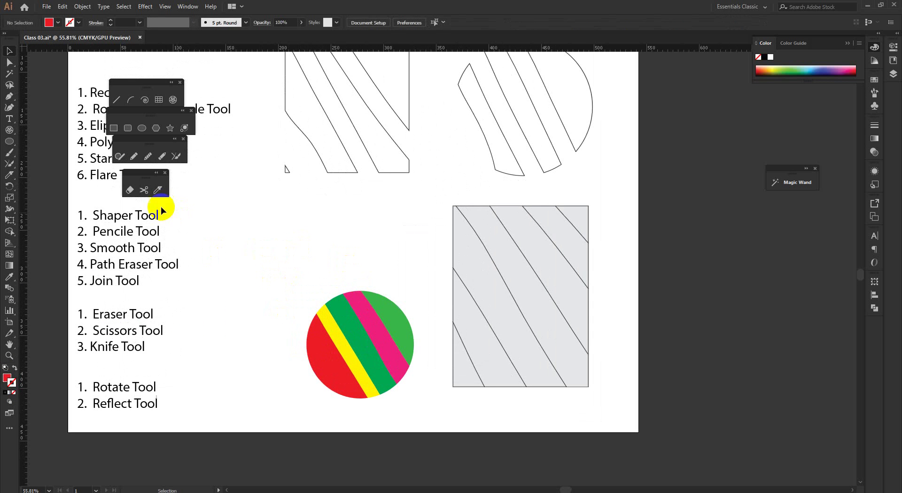
pyautogui.click(130, 191)
pyautogui.moveTo(352, 267); pyautogui.dragTo(341, 469)
pyautogui.moveTo(353, 341)
pyautogui.mouseDown()
pyautogui.moveTo(379, 233)
pyautogui.moveTo(378, 478)
pyautogui.mouseUp()
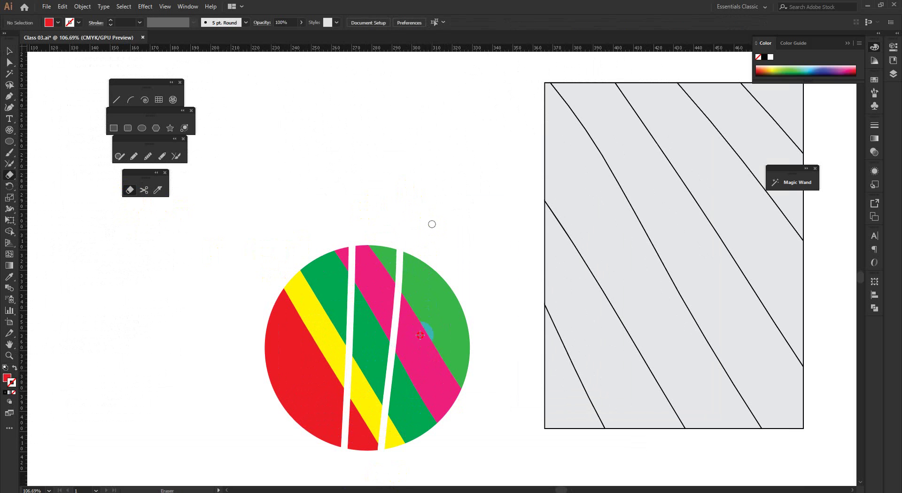
pyautogui.moveTo(428, 261); pyautogui.dragTo(402, 445)
pyautogui.moveTo(309, 259); pyautogui.dragTo(292, 416)
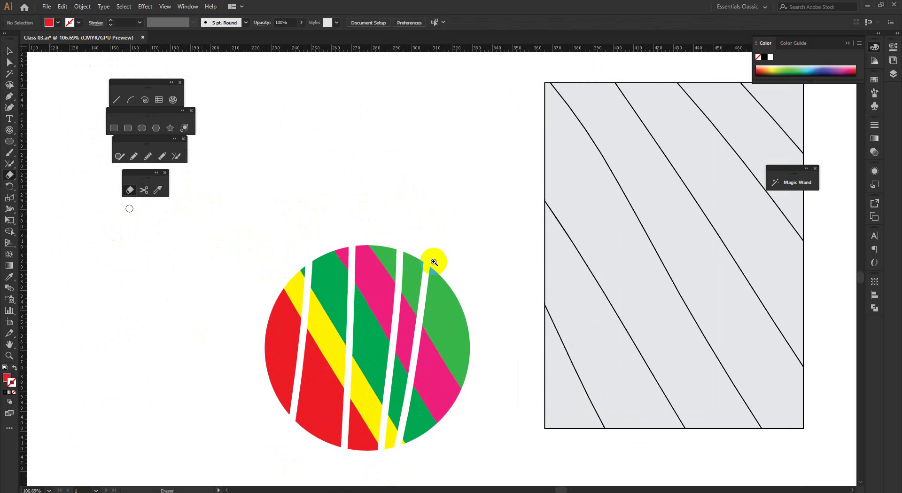
# Select all the demo shapes beside the tool lists and delete them, keeping the text.
pyautogui.scroll(-3, 435, 261)
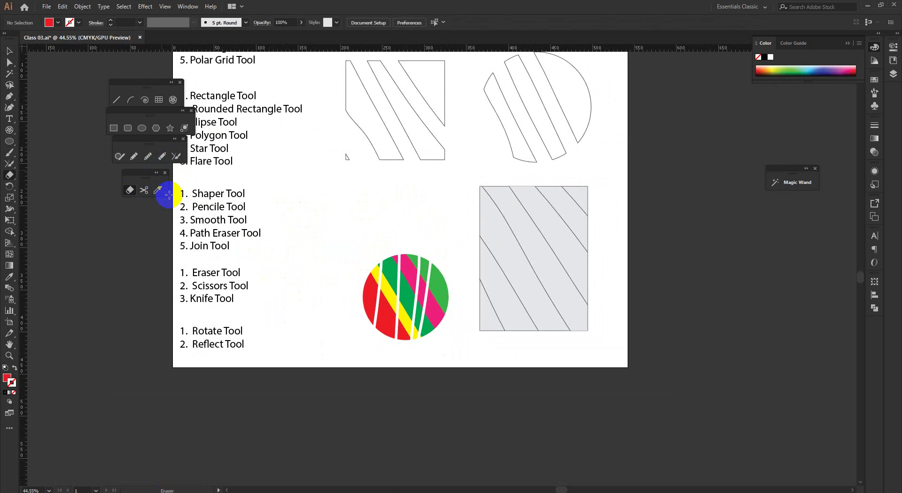
pyautogui.scroll(-1, 416, 205)
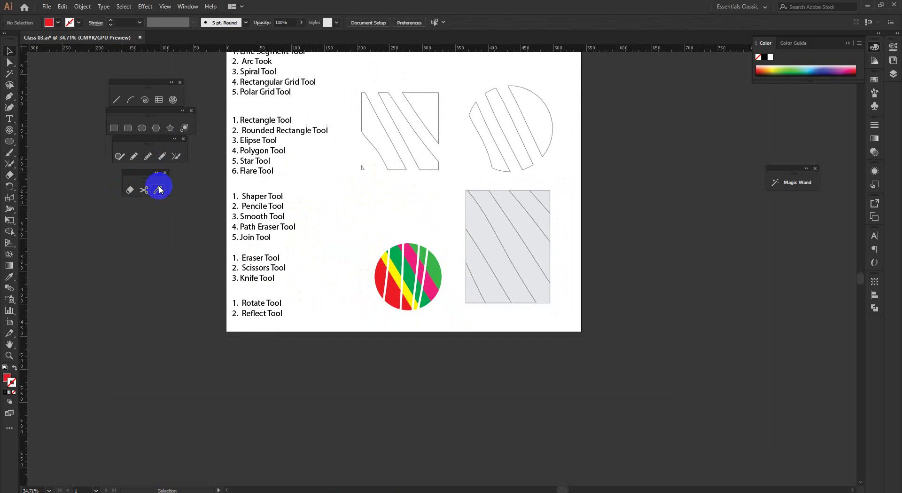
pyautogui.scroll(-2, 517, 212)
pyautogui.scroll(1, 467, 245)
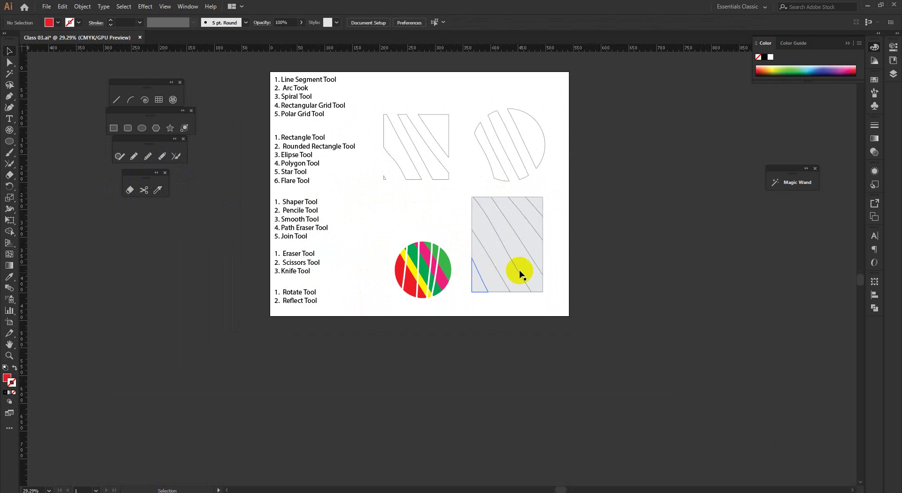
pyautogui.moveTo(629, 357); pyautogui.dragTo(388, 55)
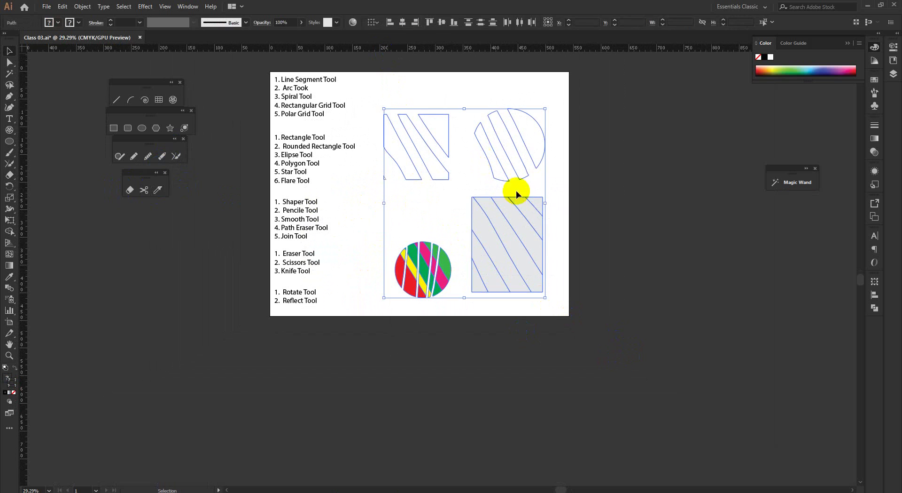
pyautogui.click(591, 207)
pyautogui.moveTo(429, 149); pyautogui.dragTo(380, 62)
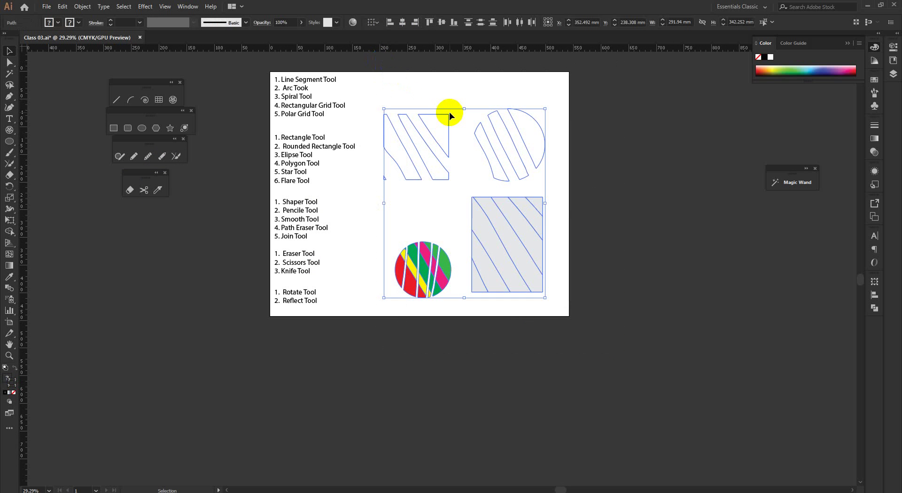
pyautogui.press('Delete')
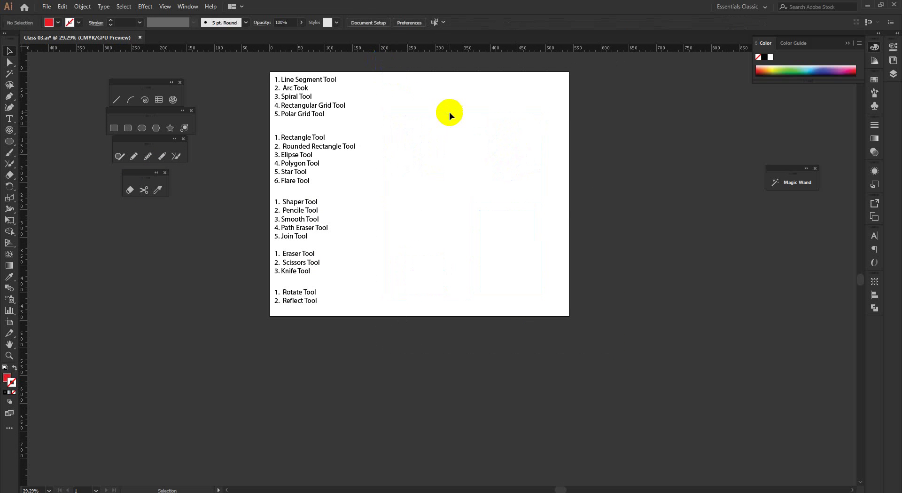
# Review the numbered tool lists on the artboard, from the Line Segment Tool group down to the Rotate and Reflect Tool entries.
pyautogui.moveTo(334, 334); pyautogui.dragTo(362, 334)
pyautogui.moveTo(412, 274); pyautogui.dragTo(414, 275)
pyautogui.scroll(-2, 439, 316)
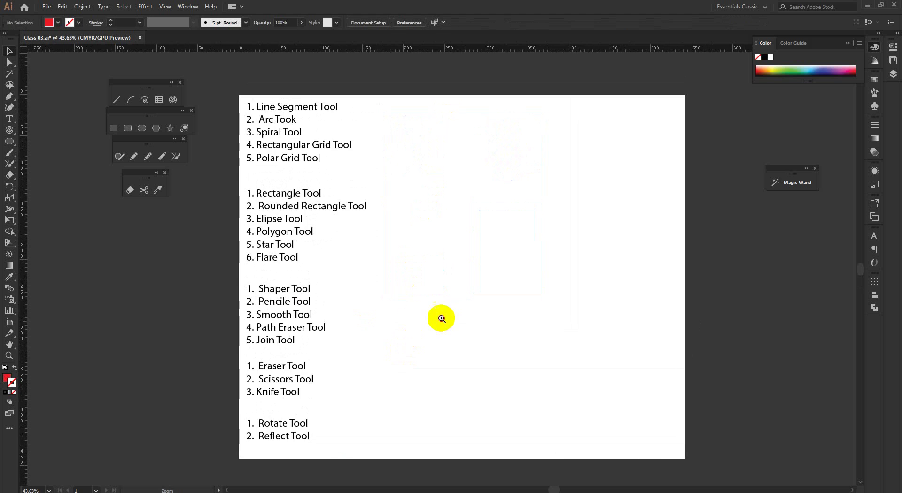
pyautogui.moveTo(280, 137); pyautogui.dragTo(486, 374)
pyautogui.moveTo(405, 387); pyautogui.dragTo(421, 347)
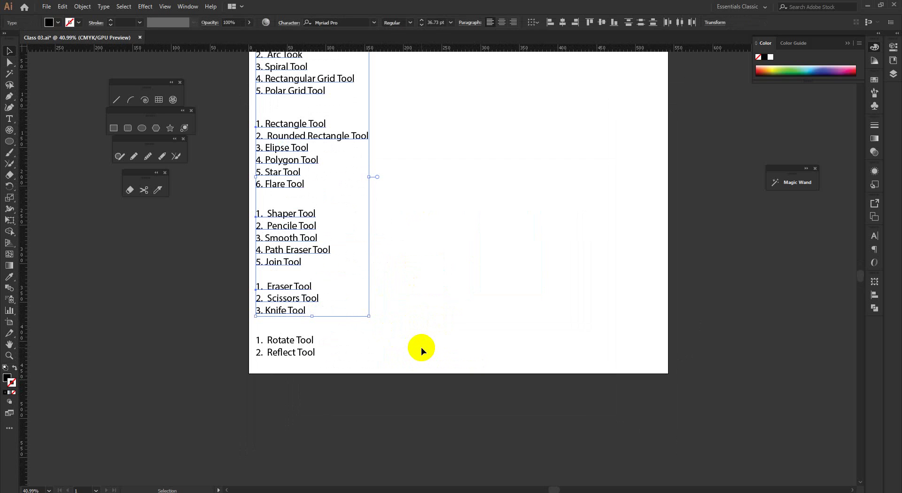
pyautogui.click(470, 328)
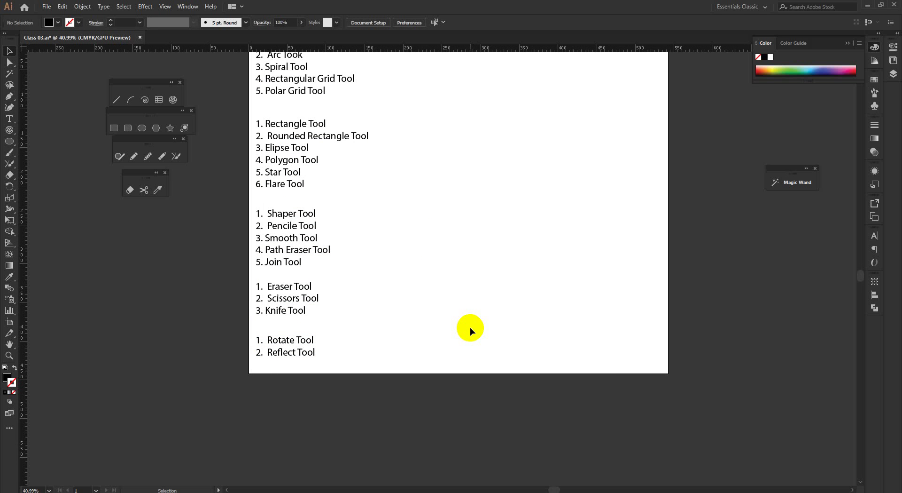
pyautogui.moveTo(437, 255); pyautogui.dragTo(485, 257)
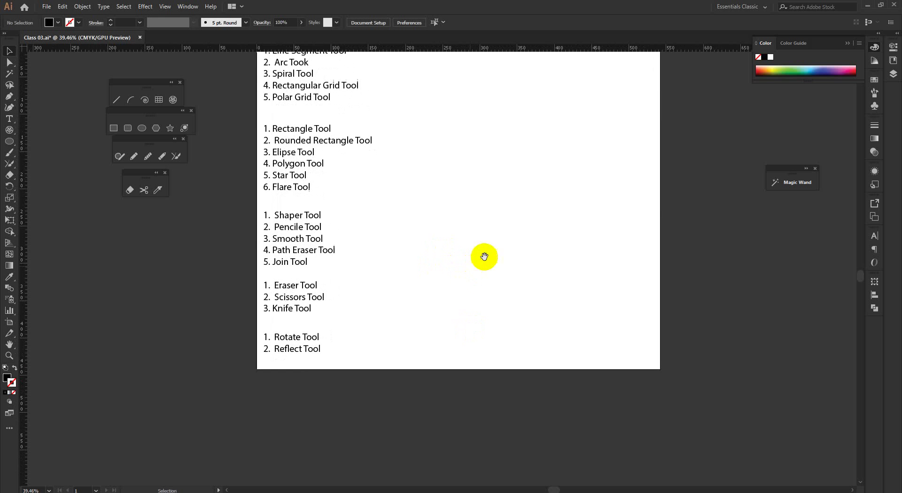
pyautogui.moveTo(536, 196); pyautogui.dragTo(487, 263)
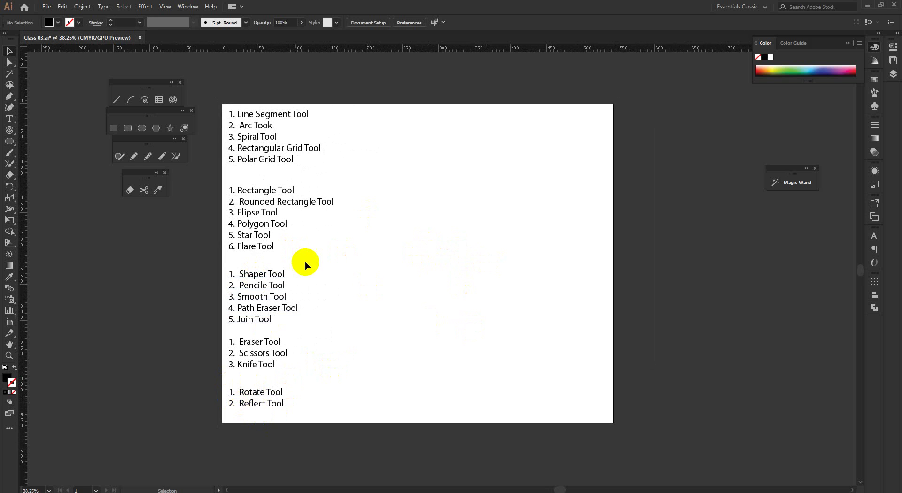
# Draw a black circle about 27 mm in diameter in the upper part of the artboard, beside the first list.
pyautogui.click(142, 128)
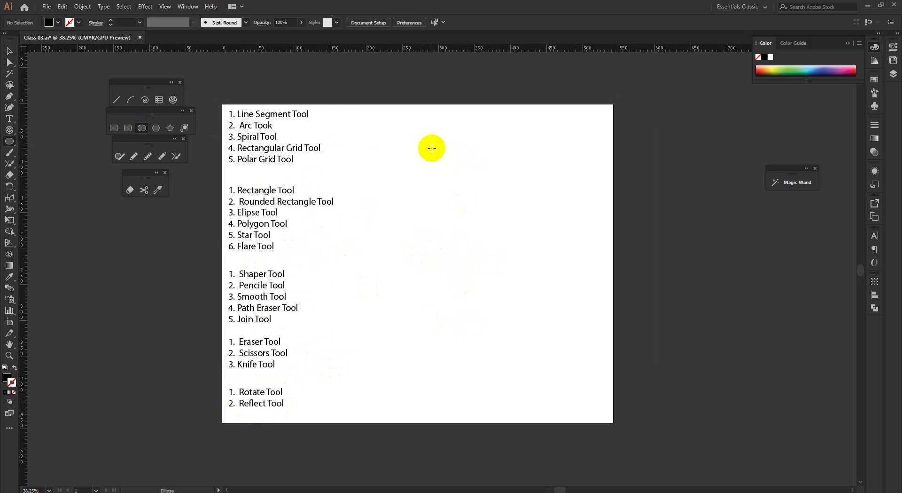
pyautogui.moveTo(432, 148); pyautogui.dragTo(452, 168)
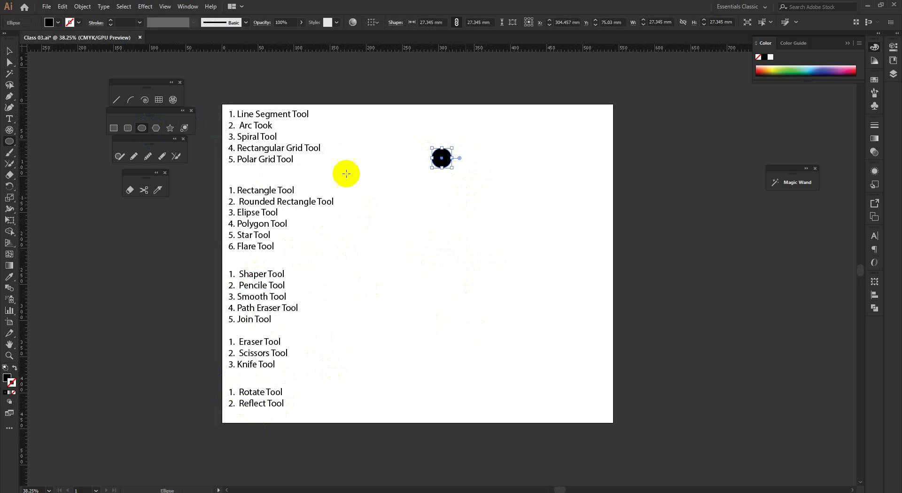
pyautogui.click(9, 51)
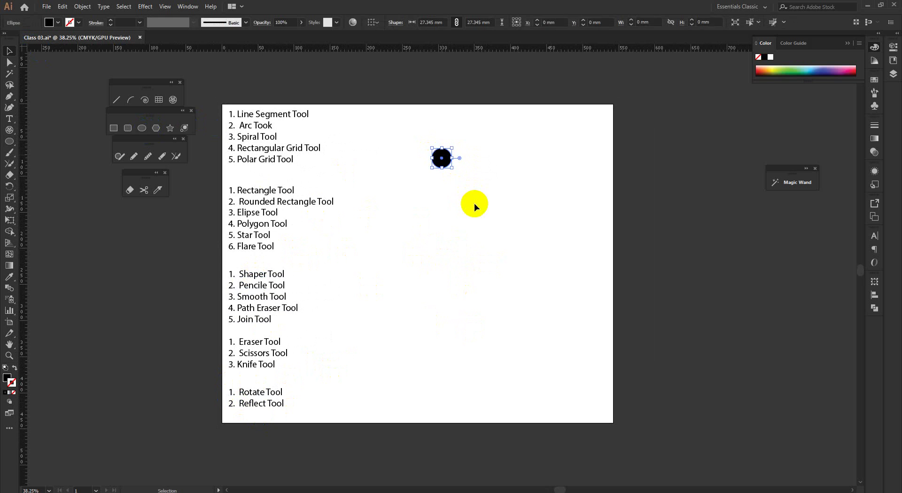
pyautogui.scroll(-2, 474, 203)
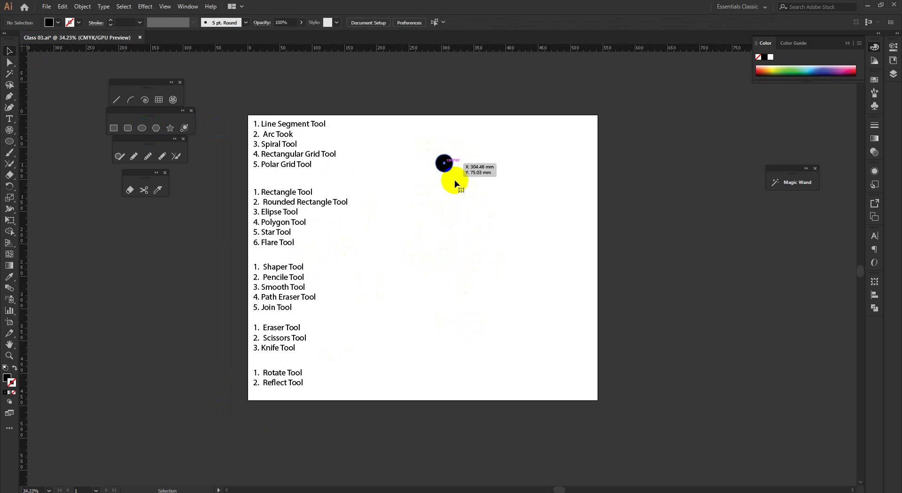
pyautogui.scroll(2, 459, 197)
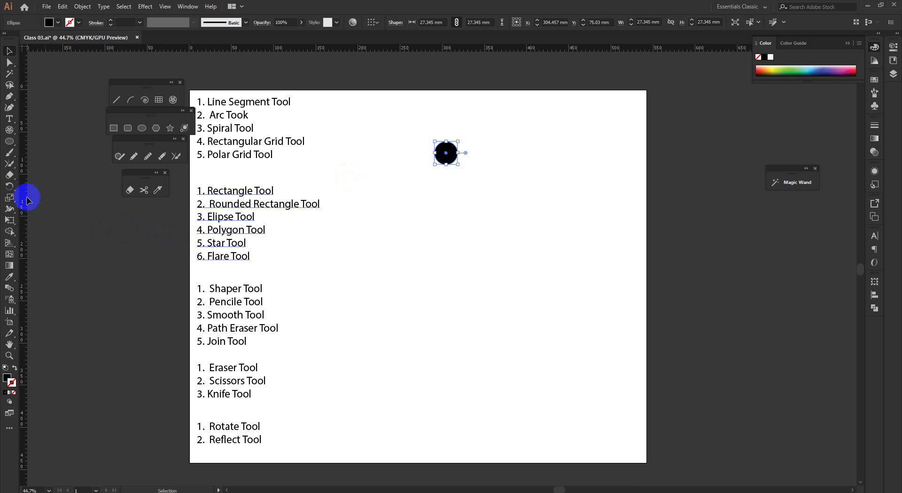
# Detach the Rotate and Reflect tools as a floating group and place it just below the Eraser tool group.
pyautogui.click(11, 188)
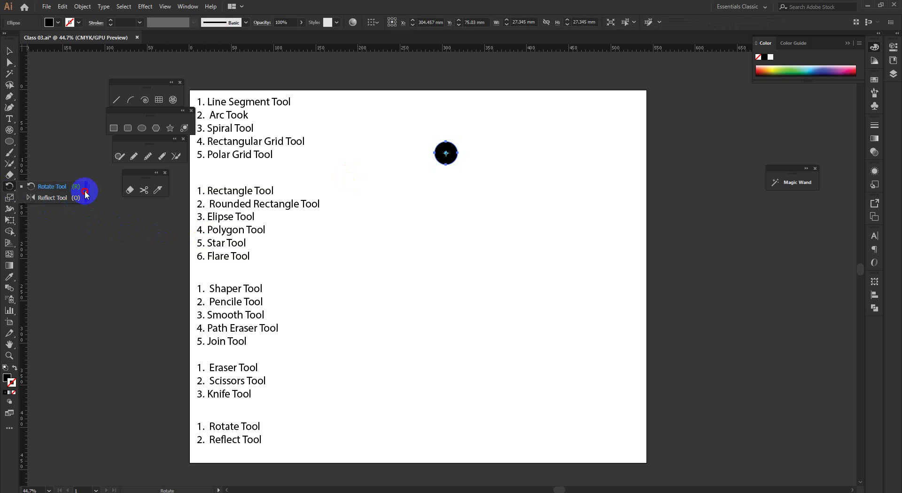
pyautogui.click(86, 192)
pyautogui.moveTo(28, 196); pyautogui.dragTo(139, 218)
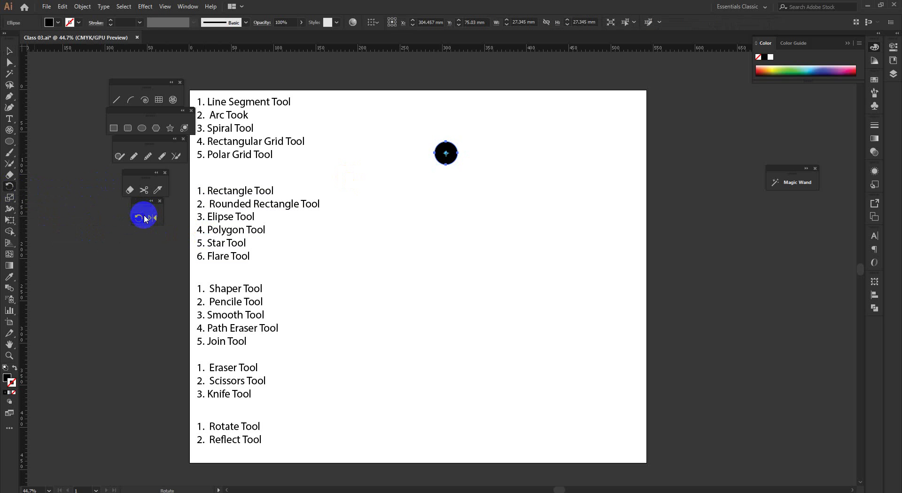
pyautogui.click(160, 237)
pyautogui.click(149, 244)
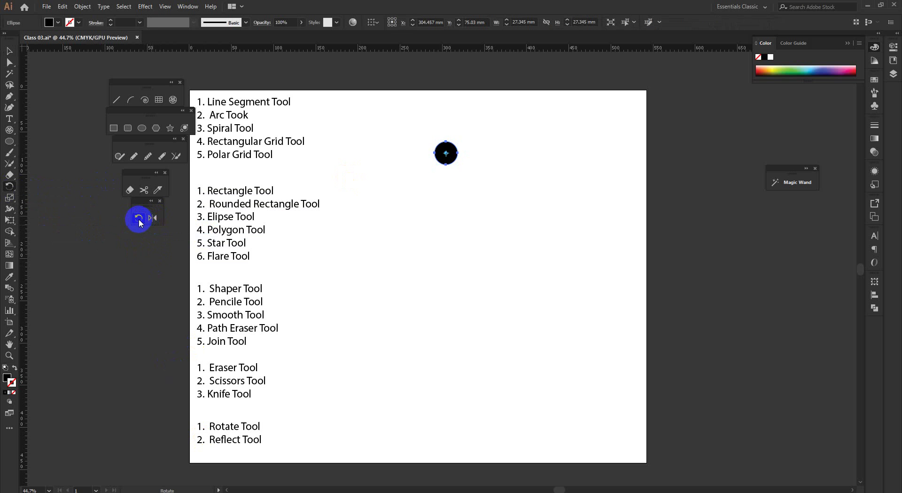
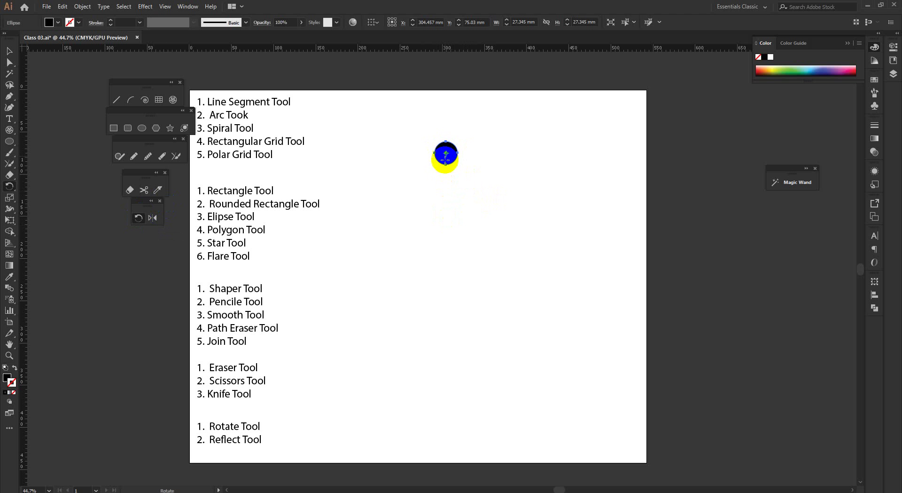
# Delete the black circle and draw a new one about 27 mm in diameter slightly to the right of its place.
pyautogui.click(445, 153)
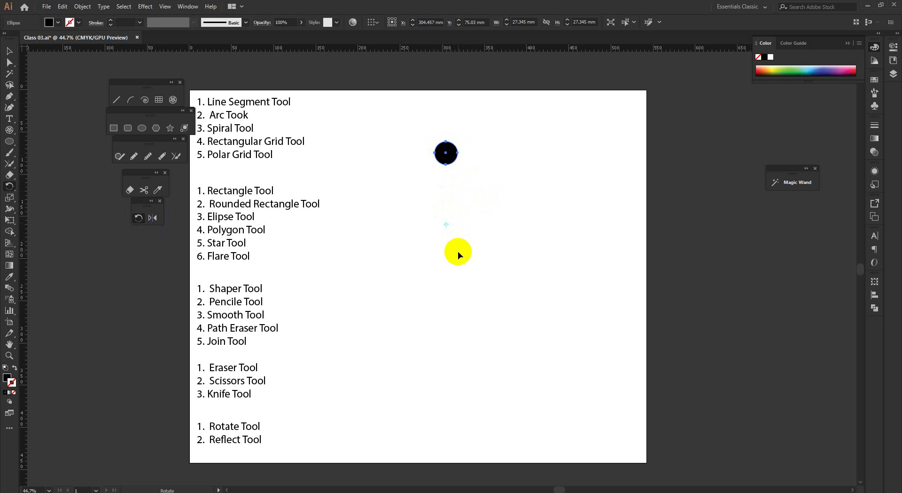
pyautogui.press('Delete')
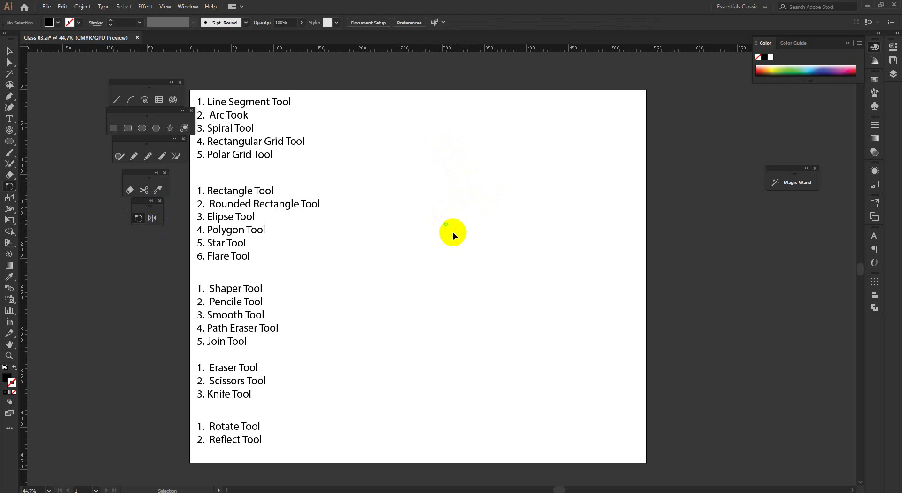
pyautogui.click(9, 51)
pyautogui.click(145, 129)
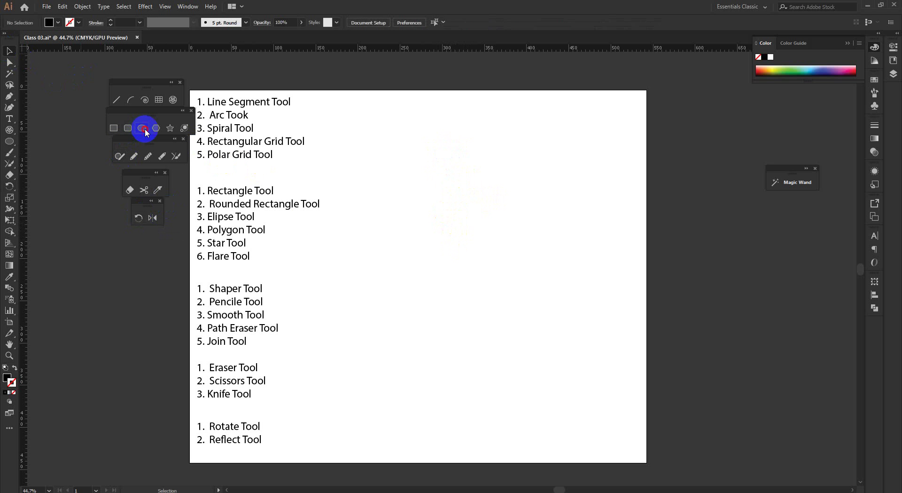
pyautogui.moveTo(460, 150); pyautogui.dragTo(485, 173)
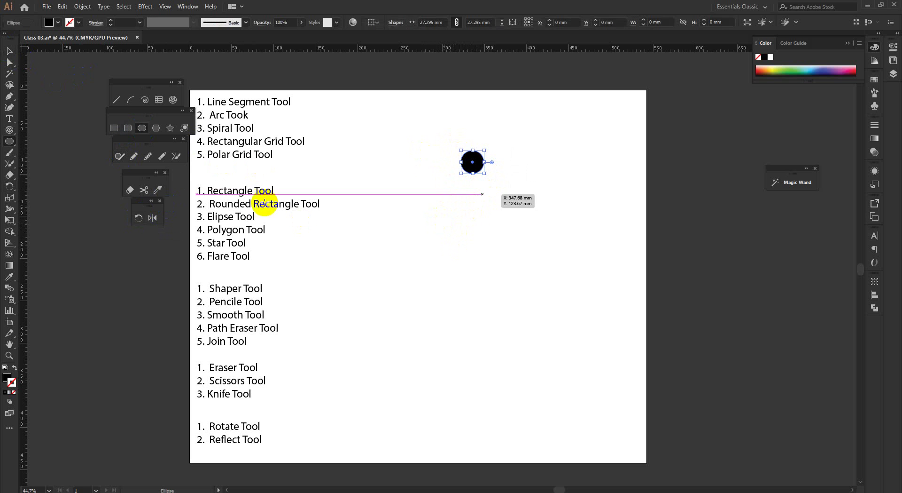
# Place the rotation centre well below the black circle, opening the Rotate options, and move the dialog clear of that point.
pyautogui.click(138, 217)
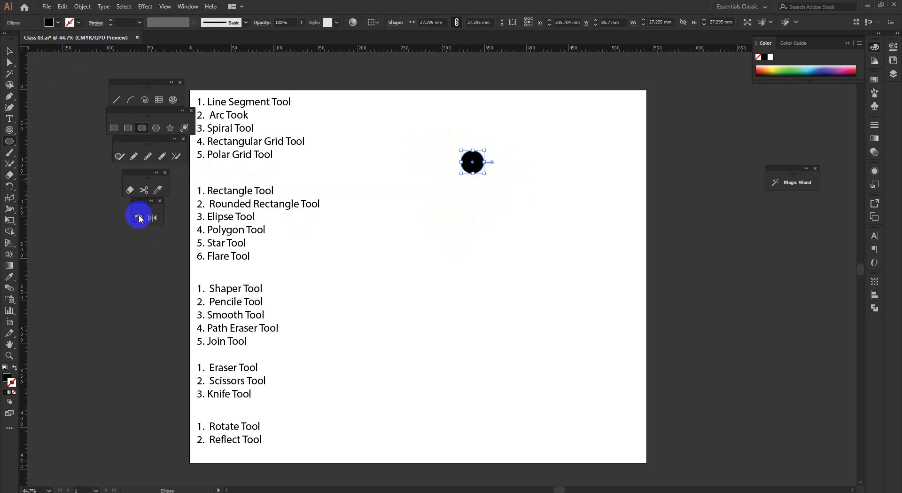
pyautogui.keyDown('alt'); pyautogui.click(478, 254); pyautogui.keyUp('alt')
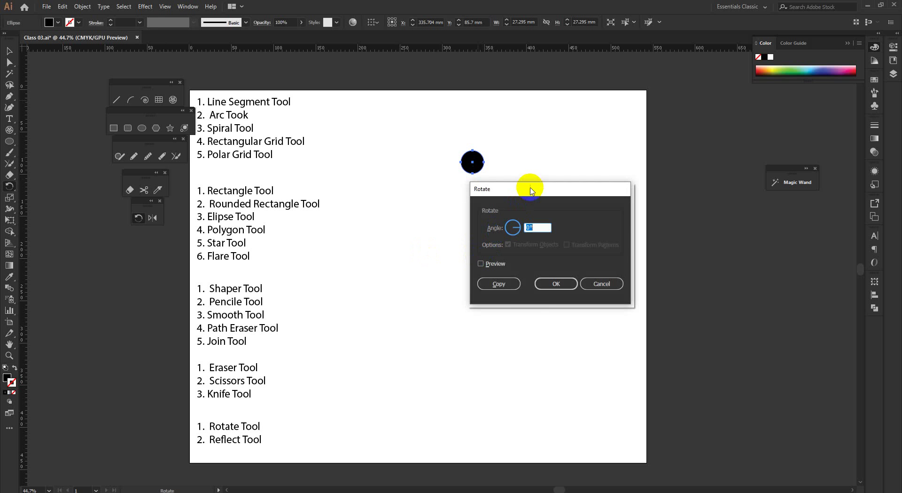
pyautogui.moveTo(531, 190); pyautogui.dragTo(586, 192)
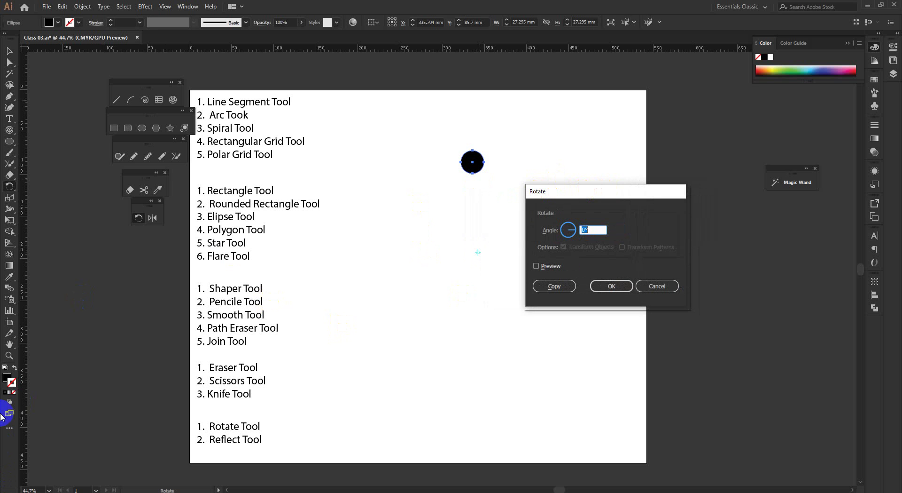
# Launch the Windows Calculator by running calc and place it beside the Rotate dialog, clear of the circle.
pyautogui.press('super+r')
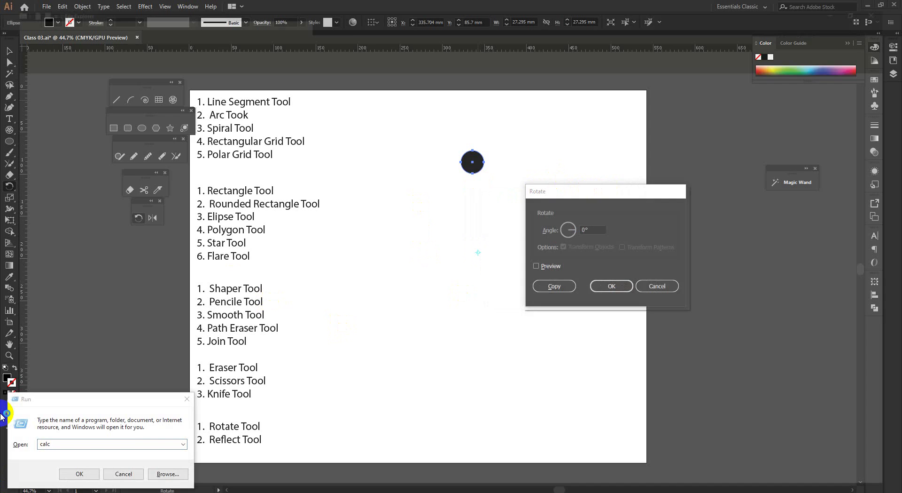
pyautogui.press('Return')
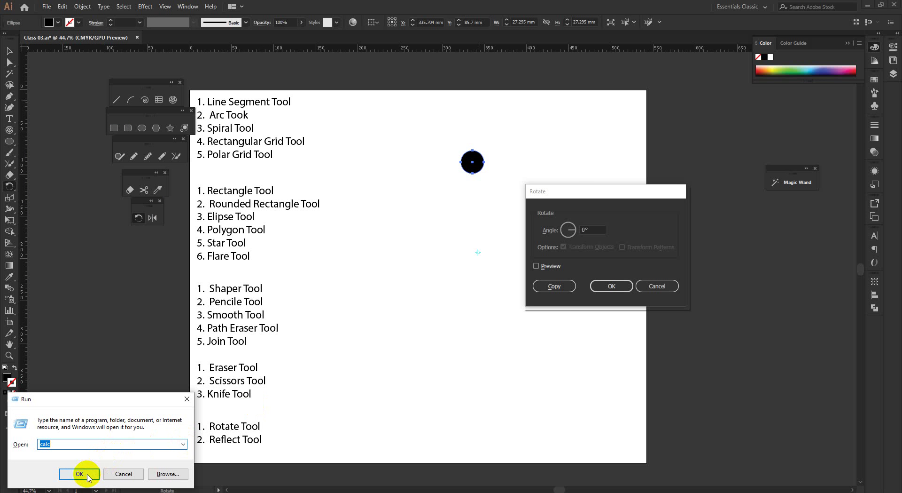
pyautogui.click(80, 475)
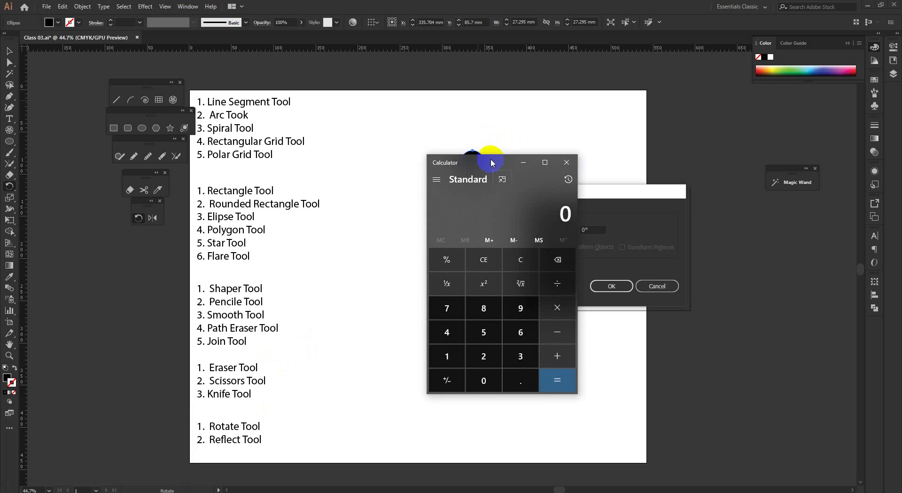
pyautogui.moveTo(490, 160); pyautogui.dragTo(354, 155)
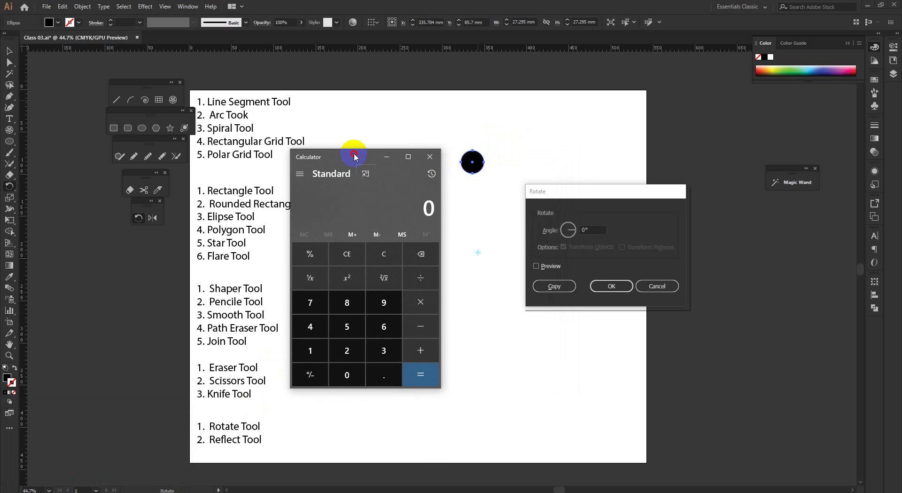
# Calculate 360 ÷ 12 in the Calculator, moving its window farther away from the circle.
pyautogui.click(383, 346)
pyautogui.click(384, 327)
pyautogui.click(347, 375)
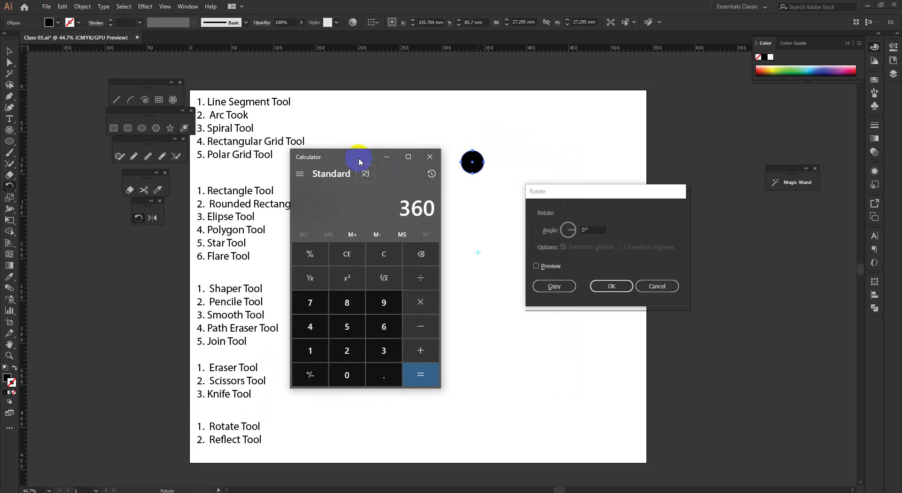
pyautogui.moveTo(359, 158); pyautogui.dragTo(305, 158)
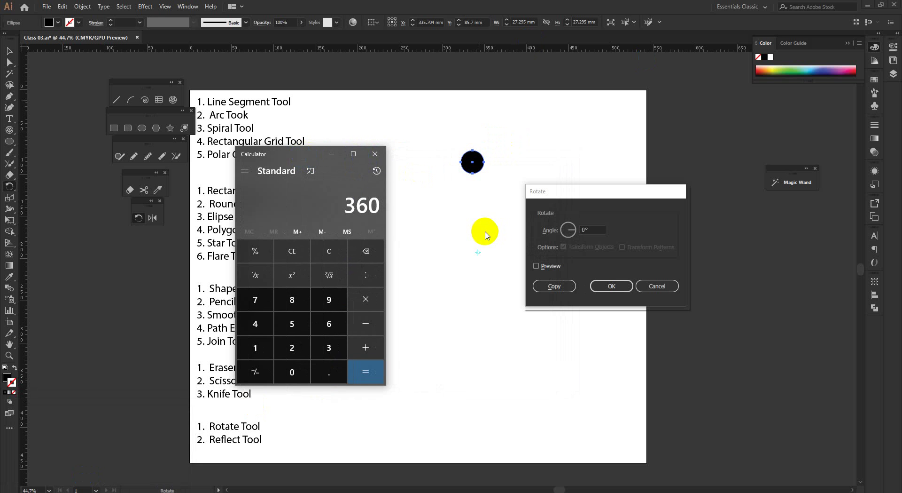
pyautogui.click(365, 276)
pyautogui.click(256, 350)
pyautogui.click(290, 352)
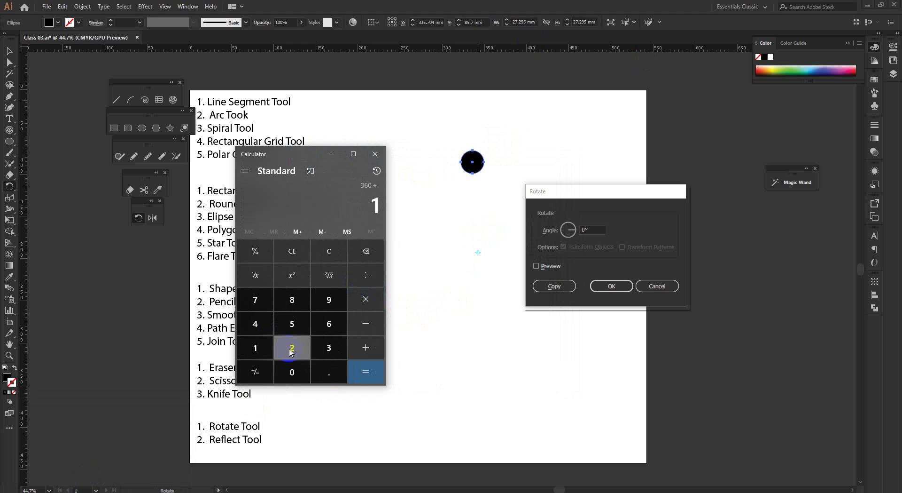
pyautogui.click(366, 372)
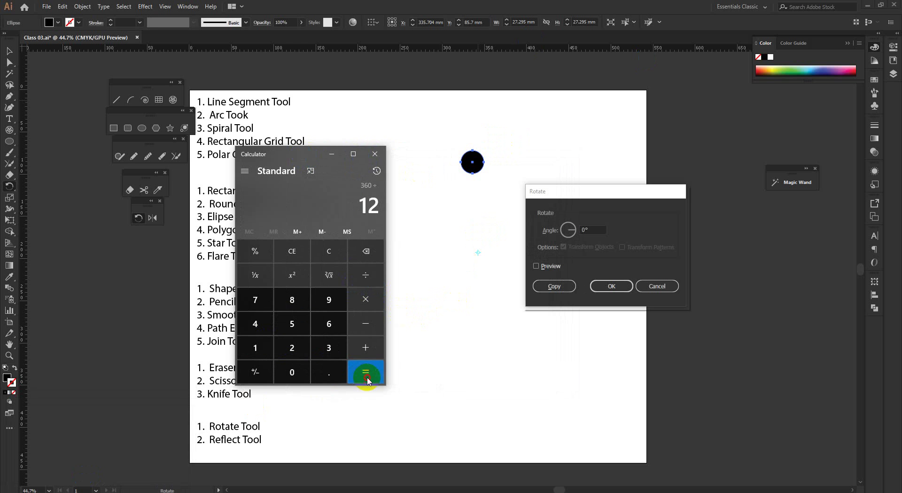
pyautogui.click(364, 207)
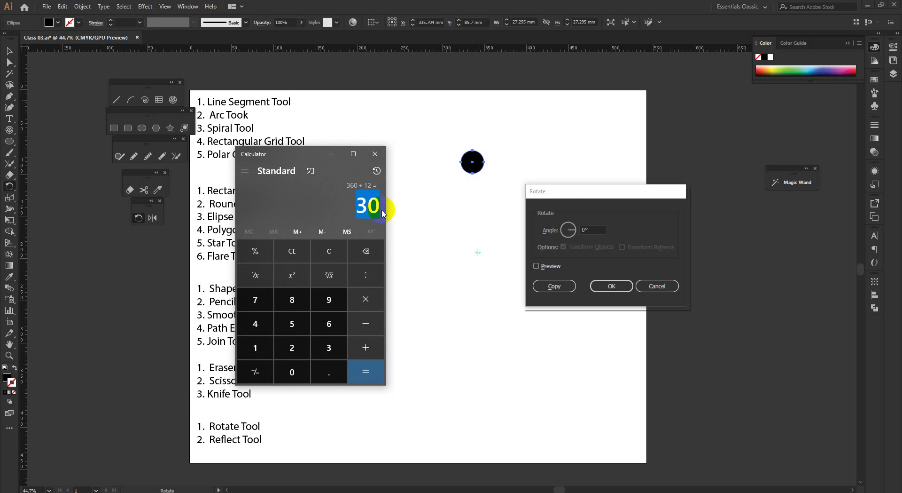
# Close the Calculator, set the rotation angle to 30° with the preview on, and create a rotated copy of the circle.
pyautogui.click(594, 230)
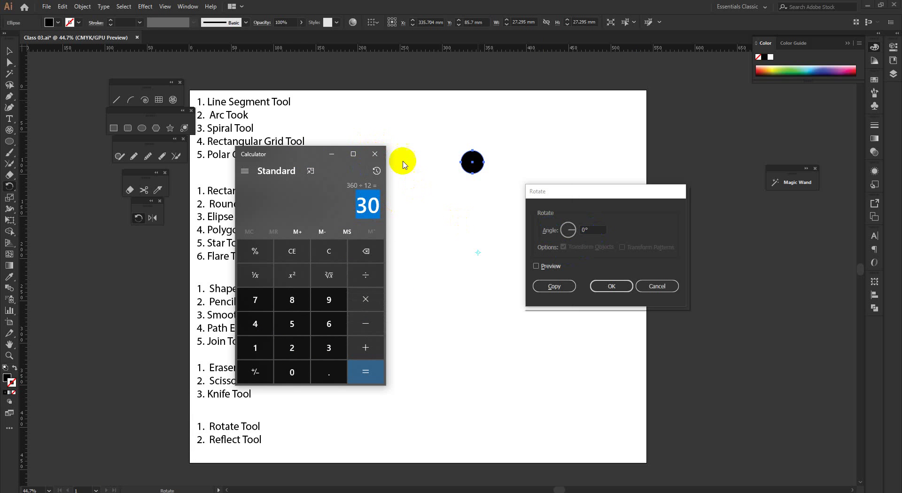
pyautogui.click(376, 154)
pyautogui.moveTo(595, 230); pyautogui.dragTo(543, 233)
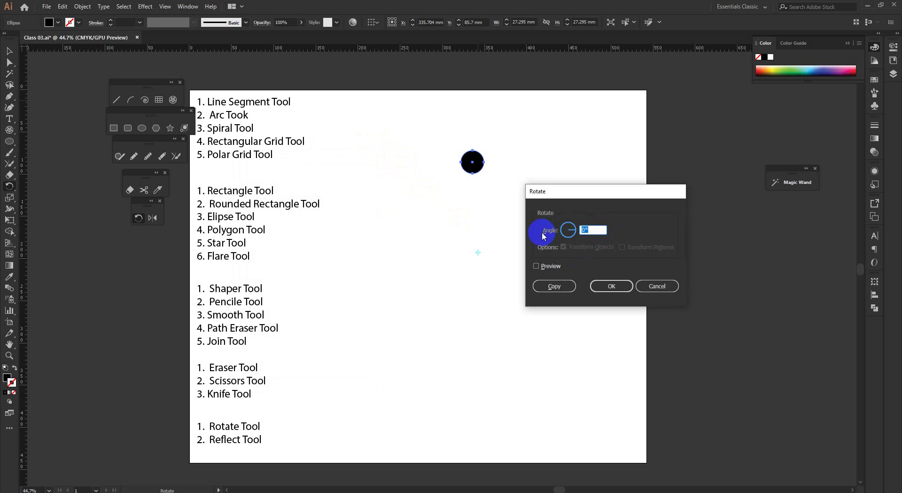
pyautogui.write('30')
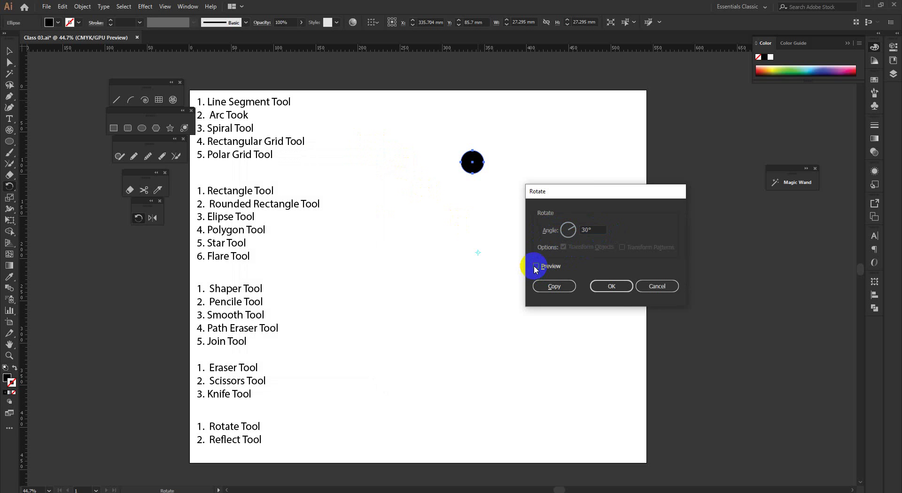
pyautogui.click(536, 266)
pyautogui.click(536, 266)
pyautogui.click(620, 289)
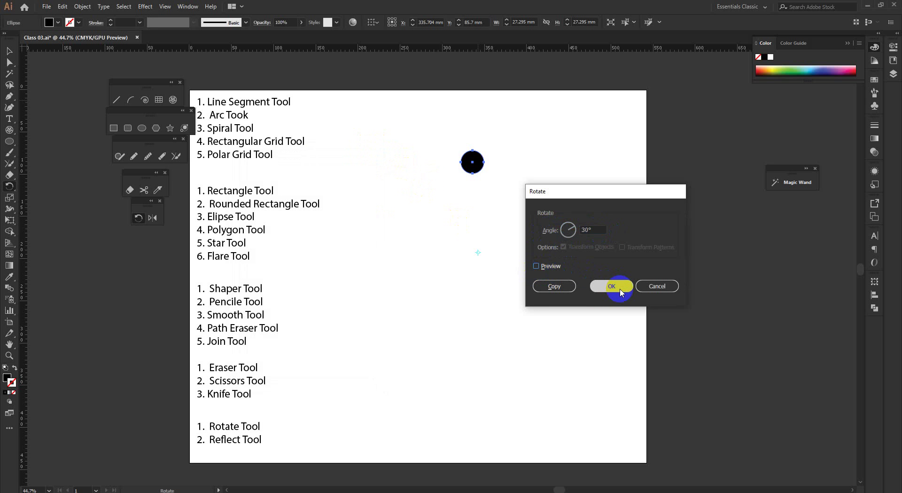
pyautogui.click(536, 266)
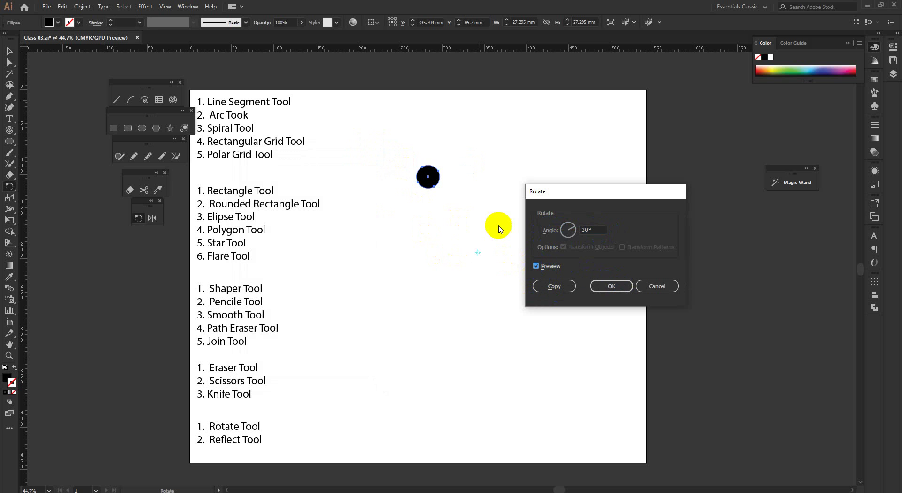
pyautogui.click(555, 286)
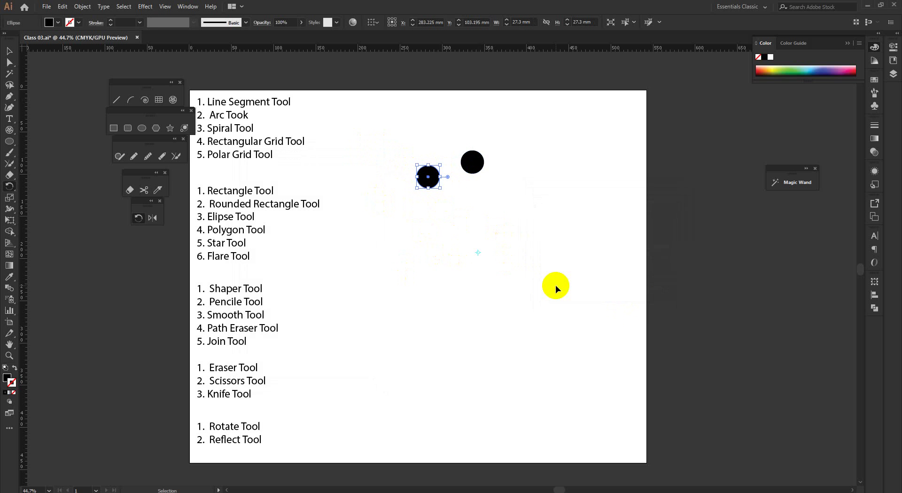
# Repeat the rotated copy ten times to complete a ring of twelve circles.
pyautogui.hotkey('ctrl', 'd')
pyautogui.hotkey('ctrl', 'd')
pyautogui.hotkey('ctrl', 'd')
pyautogui.hotkey('ctrl', 'd')
pyautogui.hotkey('ctrl', 'd')
pyautogui.hotkey('ctrl', 'd')
pyautogui.hotkey('ctrl', 'd')
pyautogui.hotkey('ctrl', 'd')
pyautogui.hotkey('ctrl', 'd')
pyautogui.hotkey('ctrl', 'd')
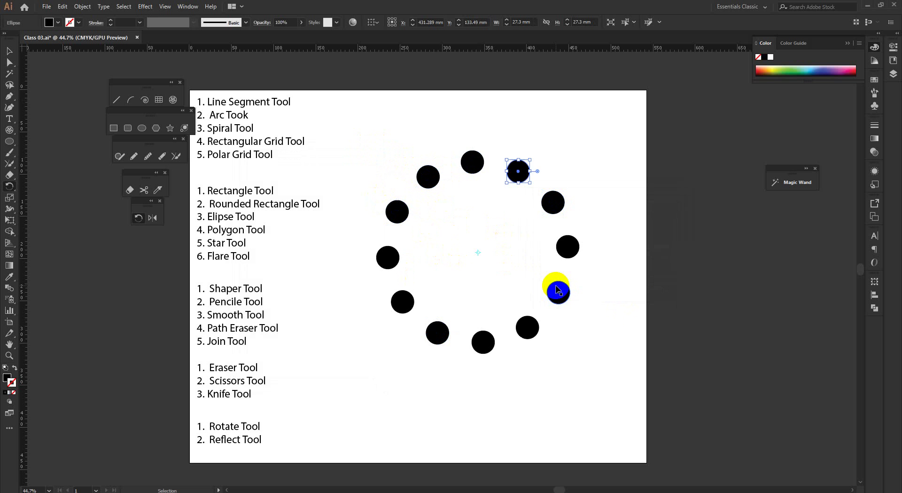
# Count the circles around the ring by selecting each one in turn.
pyautogui.click(9, 51)
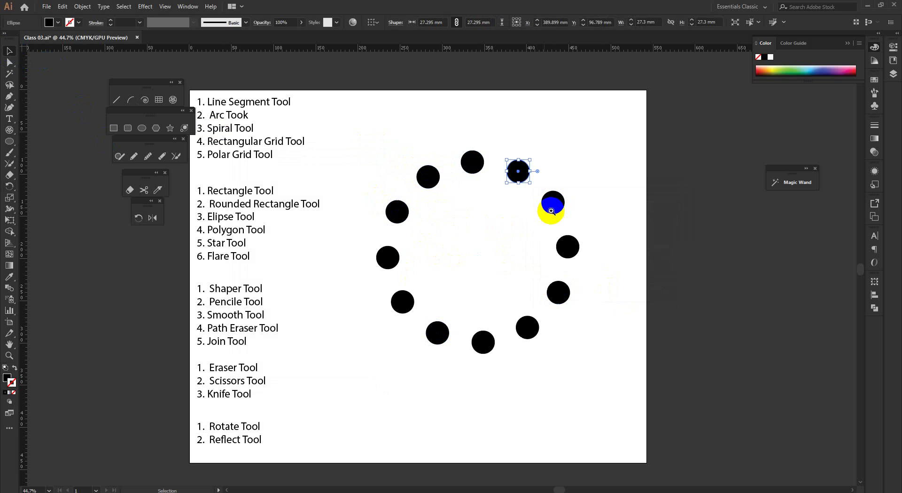
pyautogui.moveTo(552, 206); pyautogui.dragTo(549, 254)
pyautogui.click(477, 165)
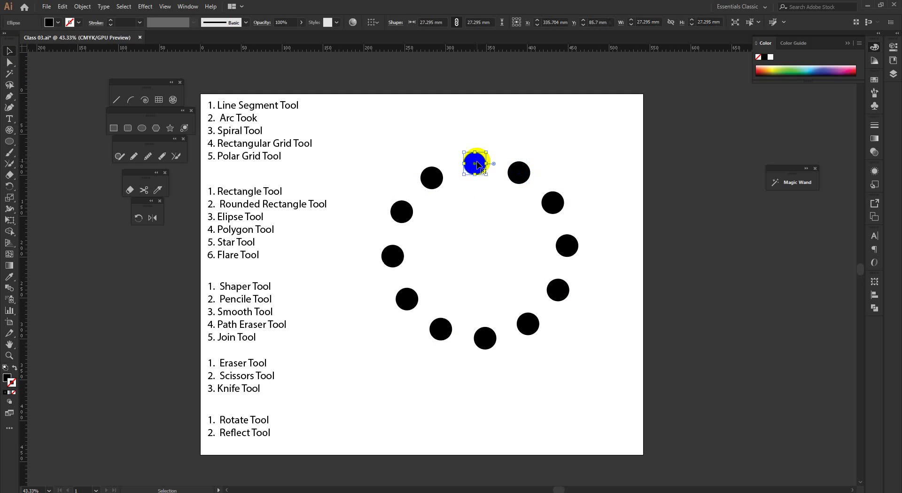
pyautogui.click(519, 173)
pyautogui.click(552, 202)
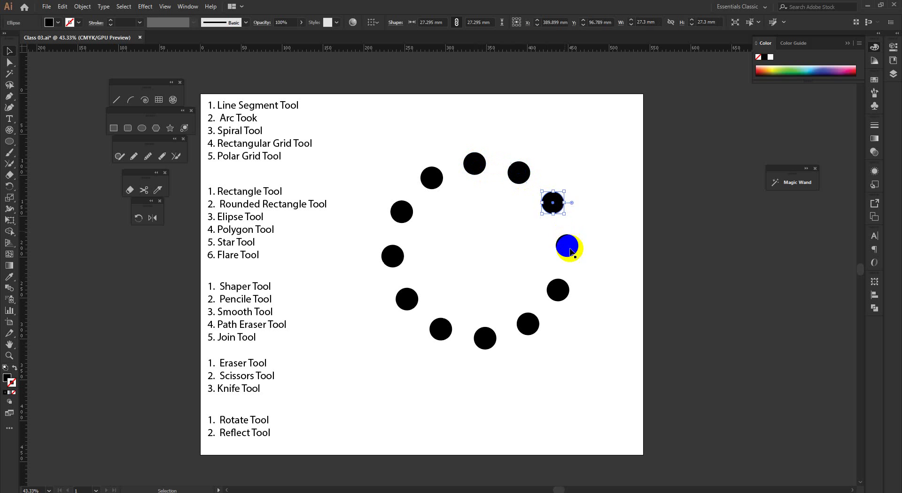
pyautogui.click(567, 246)
pyautogui.click(558, 290)
pyautogui.click(538, 324)
pyautogui.click(489, 340)
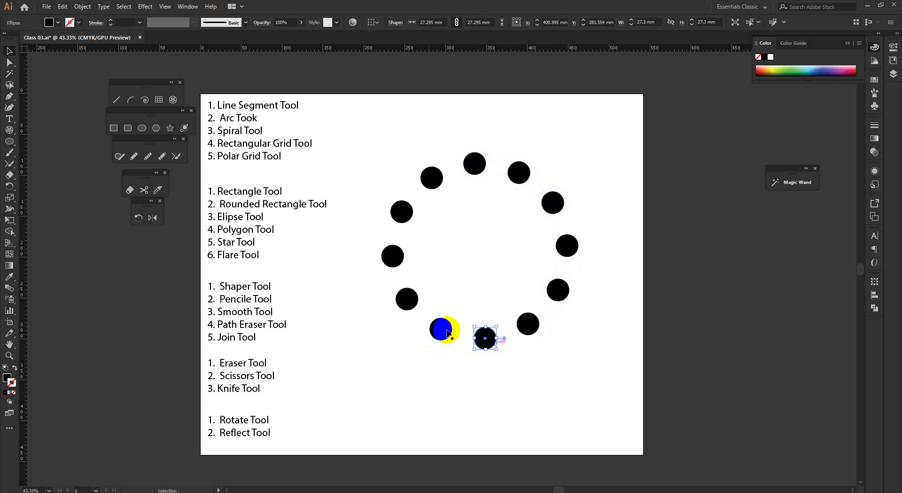
pyautogui.click(443, 327)
pyautogui.click(408, 301)
pyautogui.click(394, 253)
pyautogui.click(402, 212)
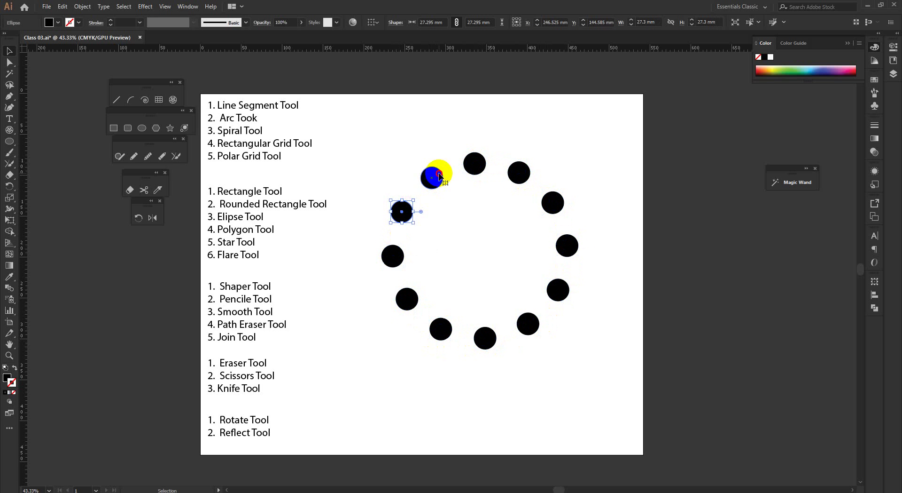
pyautogui.click(432, 178)
pyautogui.click(474, 163)
pyautogui.moveTo(538, 229); pyautogui.dragTo(514, 239)
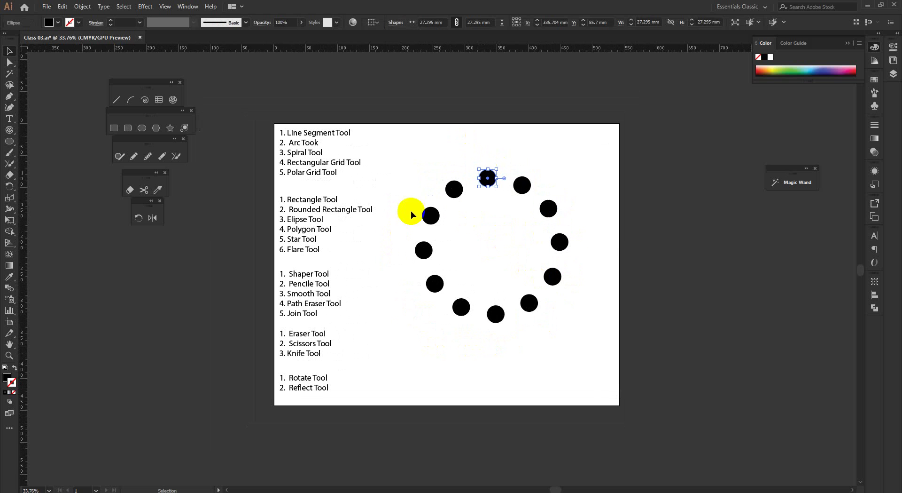
pyautogui.moveTo(418, 143); pyautogui.dragTo(610, 434)
pyautogui.click(560, 359)
pyautogui.click(488, 177)
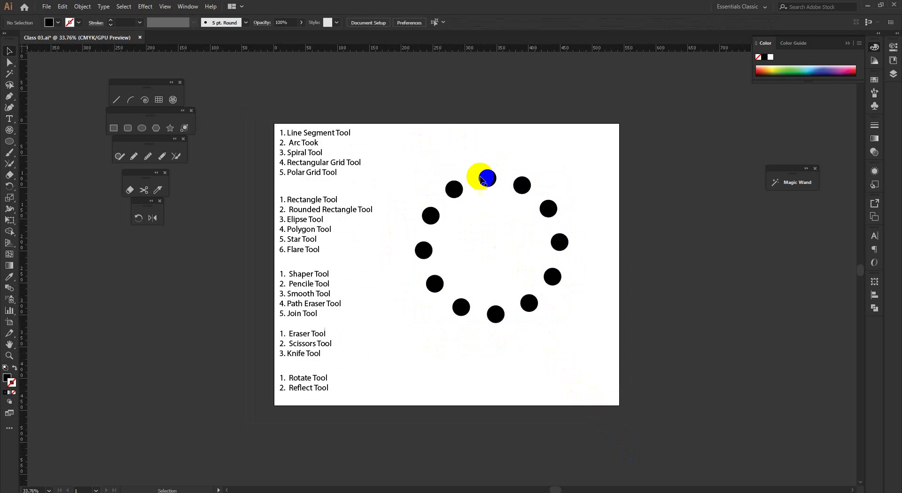
pyautogui.click(410, 134)
pyautogui.moveTo(410, 135); pyautogui.dragTo(561, 363)
pyautogui.click(561, 363)
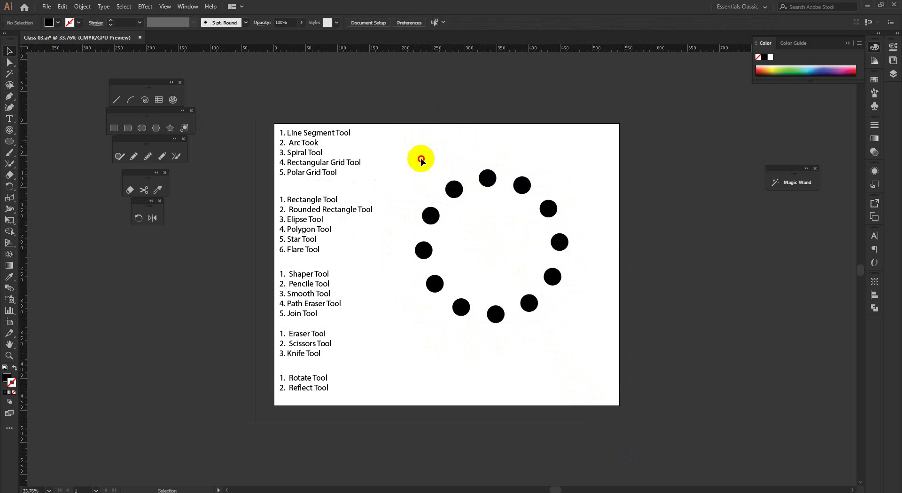
pyautogui.moveTo(414, 147); pyautogui.dragTo(602, 388)
pyautogui.click(450, 262)
# Delete all the rotated copies, keeping only the original circle at the top of the ring.
pyautogui.moveTo(415, 179); pyautogui.dragTo(471, 362)
pyautogui.press('Delete')
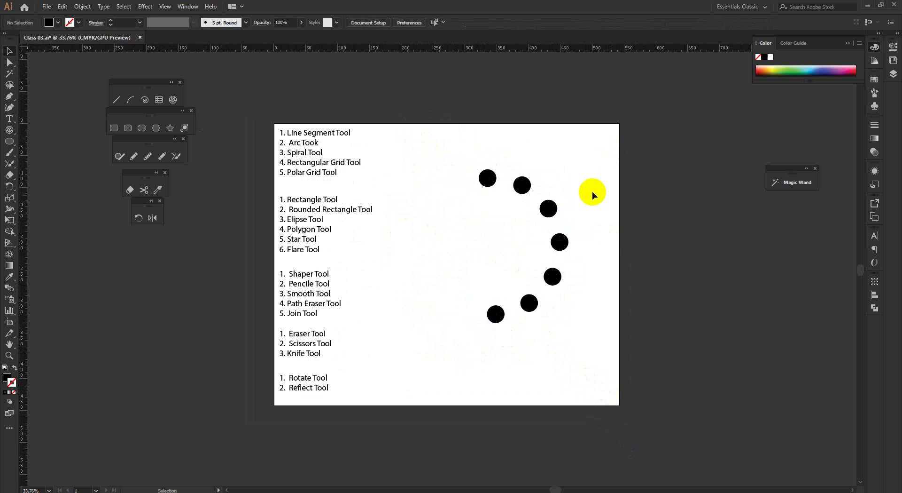
pyautogui.moveTo(613, 164); pyautogui.dragTo(515, 418)
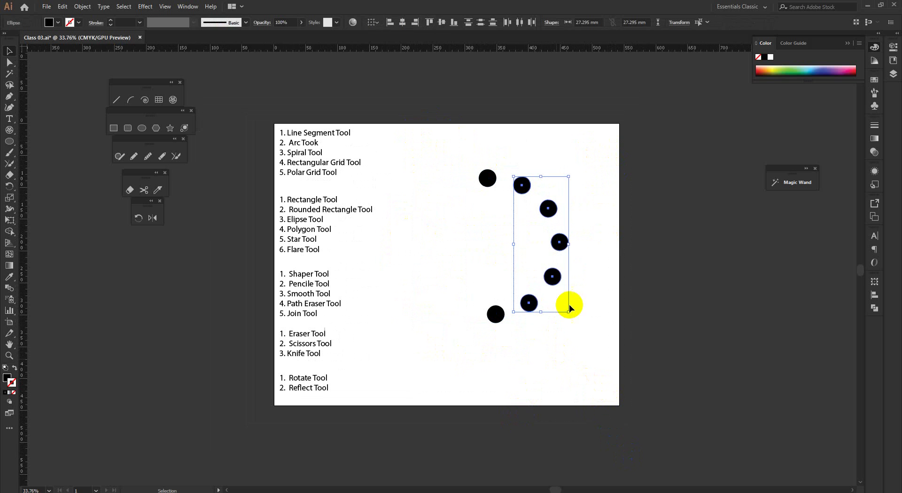
pyautogui.press('Delete')
pyautogui.moveTo(587, 290); pyautogui.dragTo(379, 437)
pyautogui.press('Delete')
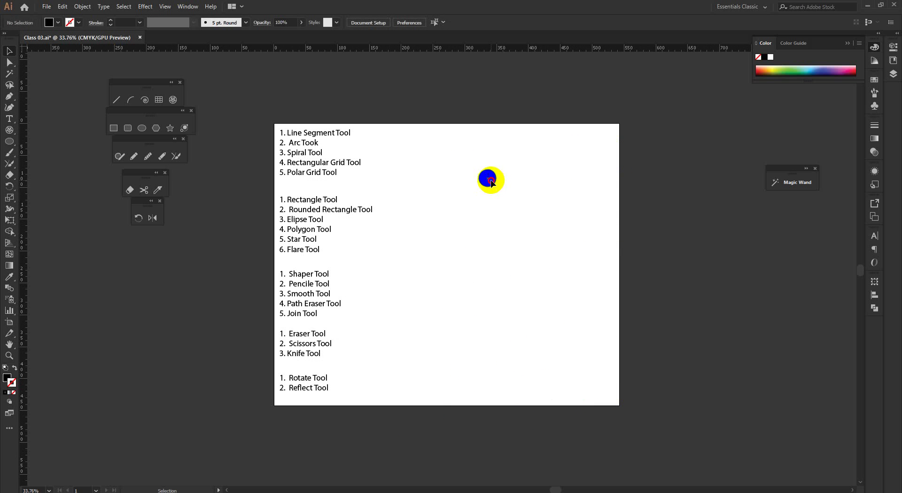
# Create a copy of the remaining circle rotated by 360/20 about a centre placed straight below it.
pyautogui.click(489, 179)
pyautogui.click(139, 218)
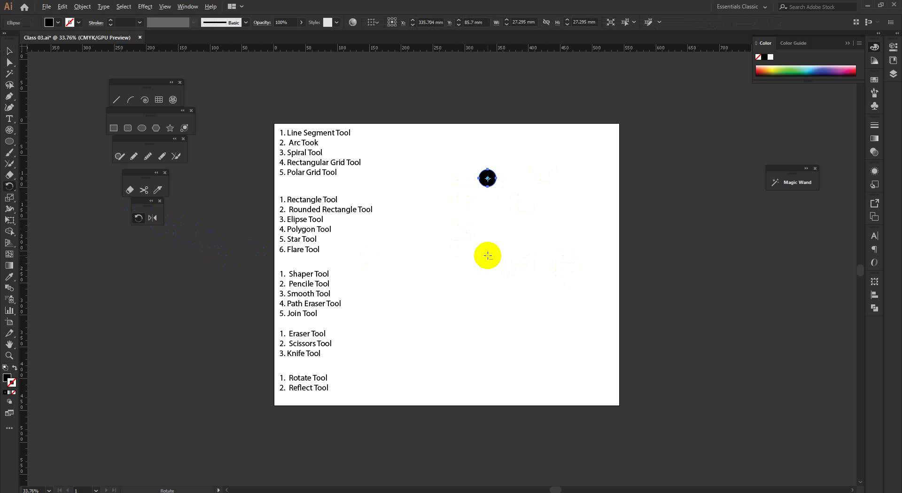
pyautogui.keyDown('alt'); pyautogui.click(488, 257); pyautogui.keyUp('alt')
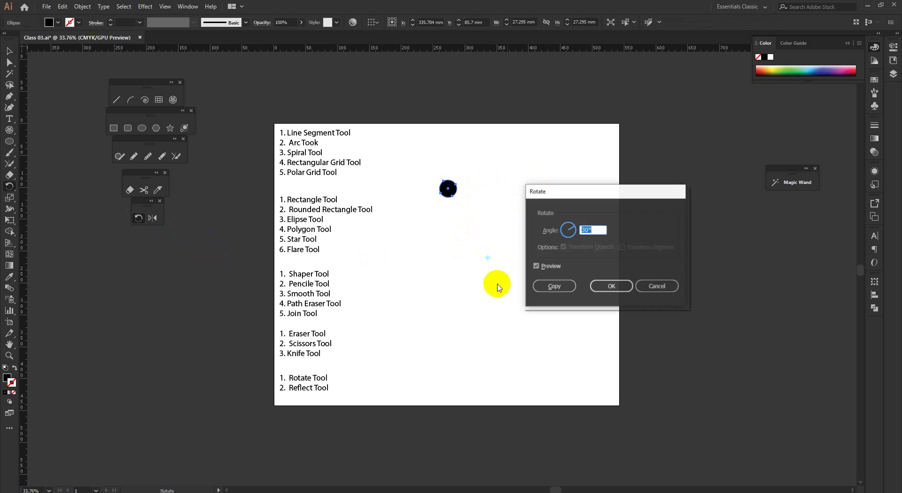
pyautogui.moveTo(598, 229); pyautogui.dragTo(540, 232)
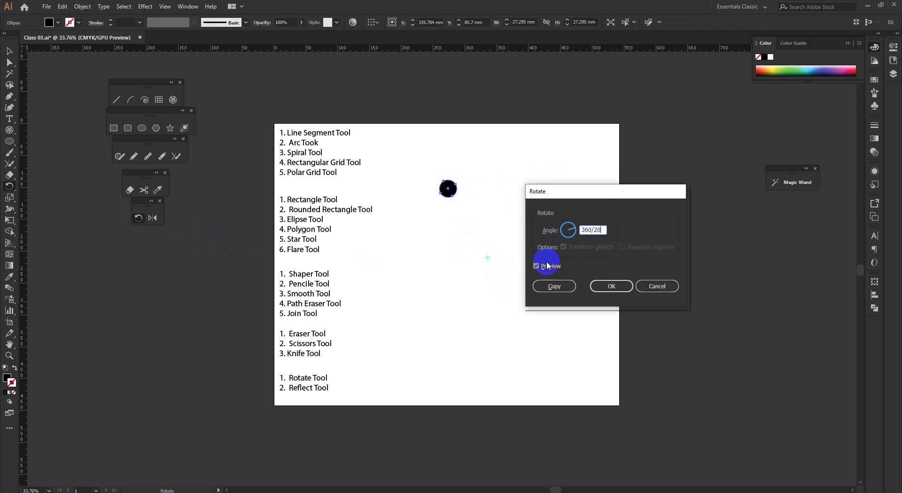
pyautogui.click(555, 286)
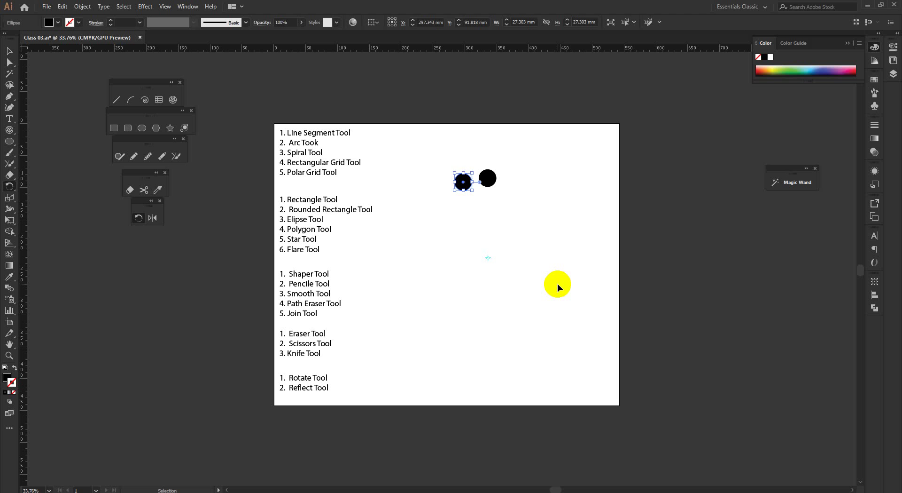
# Repeat the rotated copy until a full ring of twenty circles is complete.
pyautogui.hotkey('ctrl', 'd')
pyautogui.hotkey('ctrl', 'd')
pyautogui.hotkey('ctrl', 'd')
pyautogui.hotkey('ctrl', 'd')
pyautogui.hotkey('ctrl', 'd')
pyautogui.hotkey('ctrl', 'd')
pyautogui.hotkey('ctrl', 'd')
pyautogui.hotkey('ctrl', 'd')
pyautogui.hotkey('ctrl', 'd')
pyautogui.hotkey('ctrl', 'd')
pyautogui.hotkey('ctrl', 'd')
pyautogui.hotkey('ctrl', 'd')
pyautogui.hotkey('ctrl', 'd')
pyautogui.hotkey('ctrl', 'd')
pyautogui.hotkey('ctrl', 'd')
pyautogui.hotkey('ctrl', 'd')
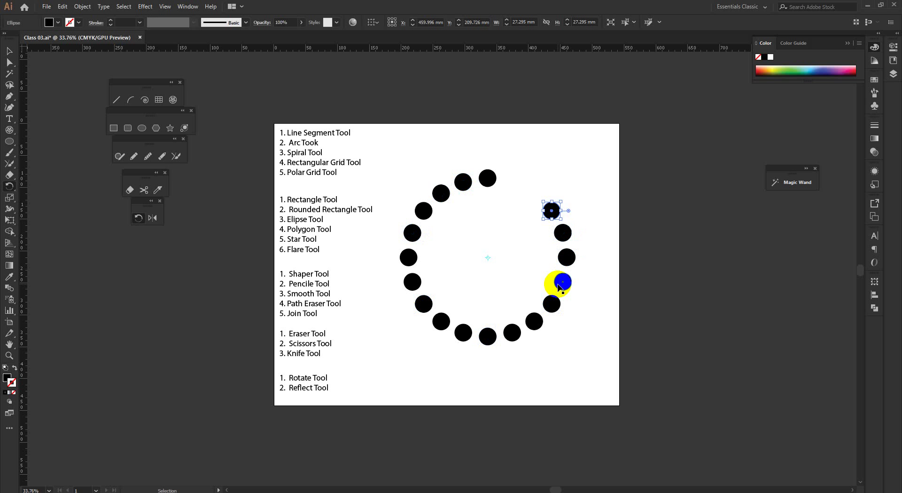
pyautogui.hotkey('ctrl', 'd')
pyautogui.hotkey('ctrl', 'd')
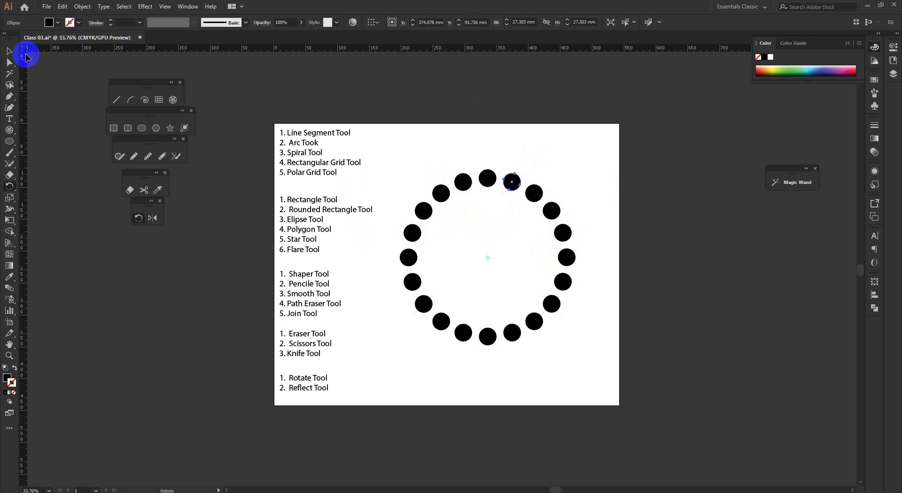
# Select the whole ring of twenty circles, move it off the artboard to its right side, and deselect it.
pyautogui.click(9, 50)
pyautogui.click(529, 322)
pyautogui.click(634, 338)
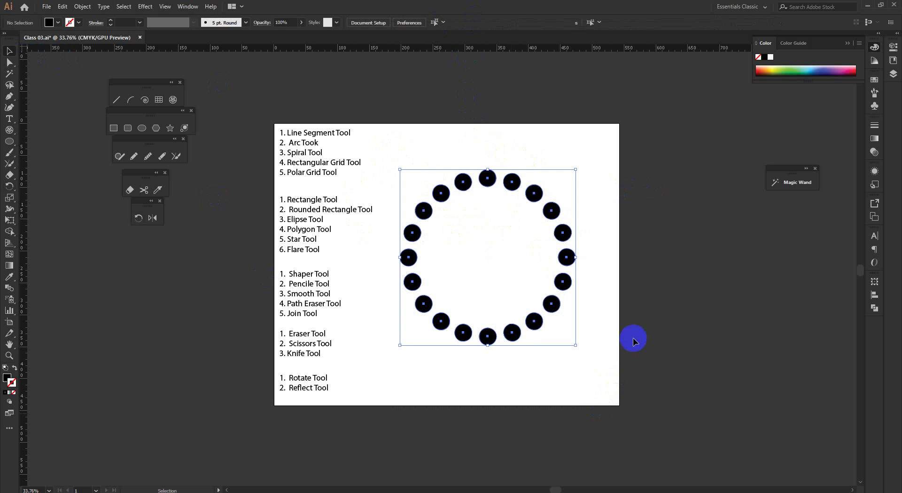
pyautogui.moveTo(409, 146); pyautogui.dragTo(664, 457)
pyautogui.click(598, 361)
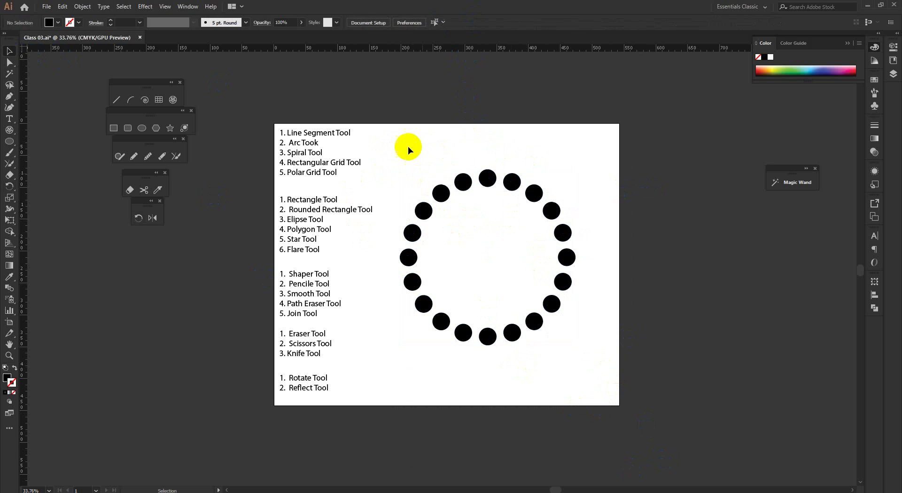
pyautogui.moveTo(400, 140); pyautogui.dragTo(619, 427)
pyautogui.moveTo(552, 310); pyautogui.dragTo(782, 360)
pyautogui.click(535, 252)
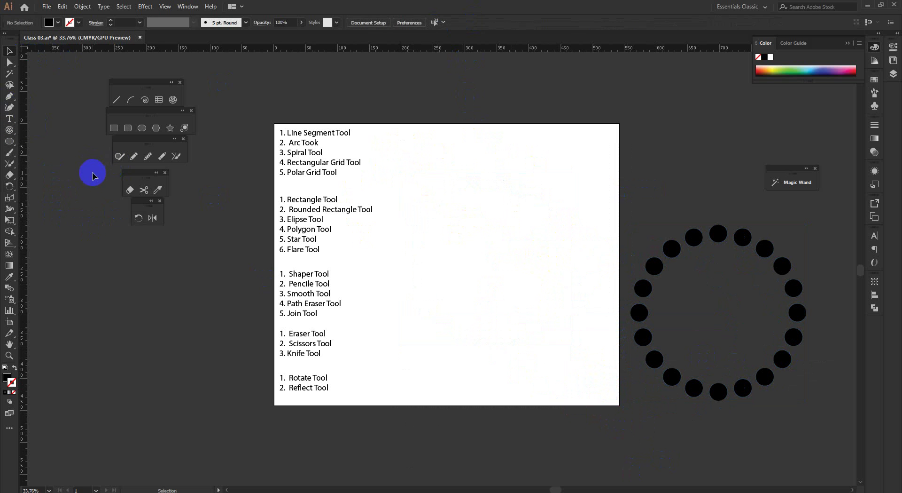
# Draw a tall black rectangle about 36 by 232 mm near the middle of the artboard and select it.
pyautogui.click(114, 128)
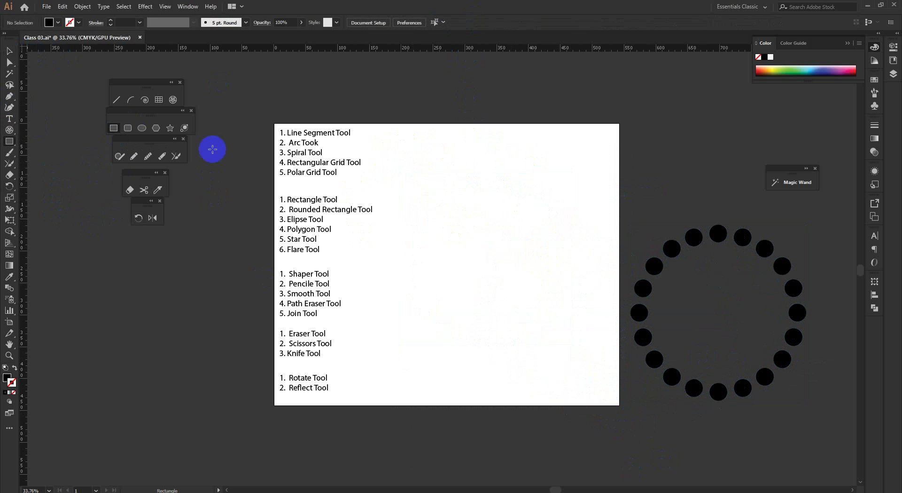
pyautogui.moveTo(451, 167); pyautogui.dragTo(473, 315)
pyautogui.scroll(1, 517, 235)
pyautogui.press('v')
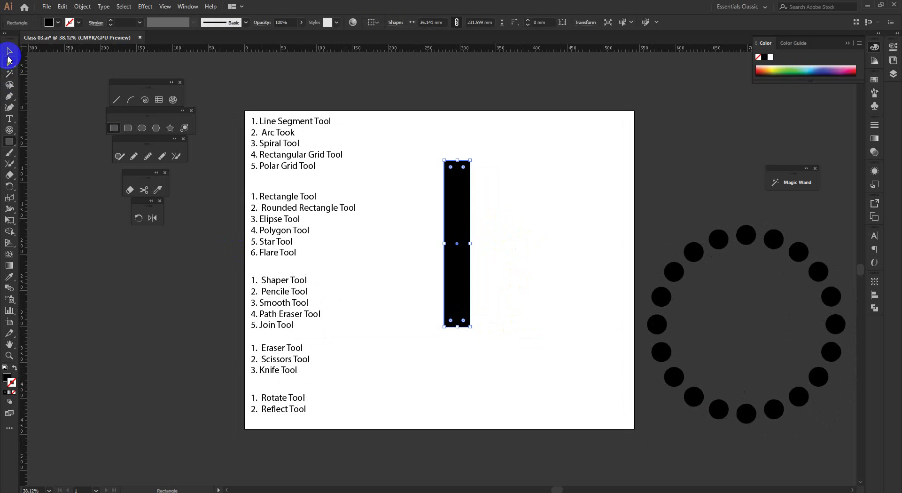
pyautogui.moveTo(427, 137); pyautogui.dragTo(525, 201)
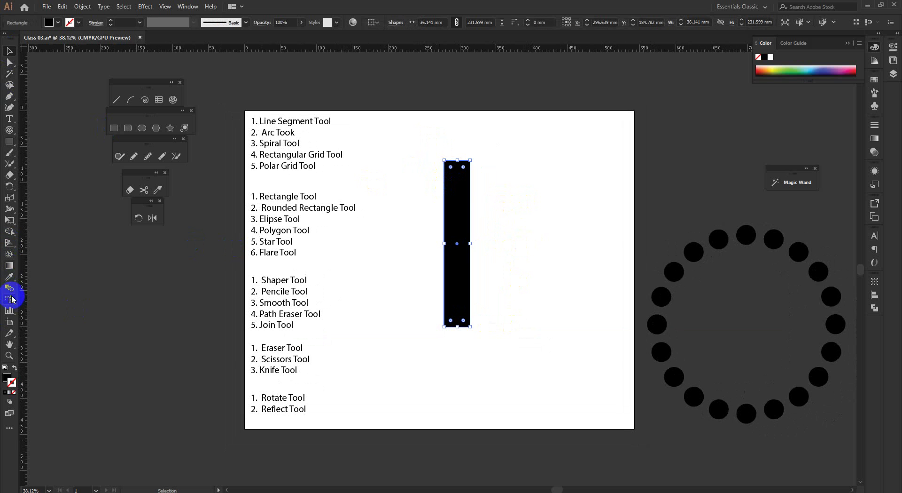
pyautogui.click(9, 199)
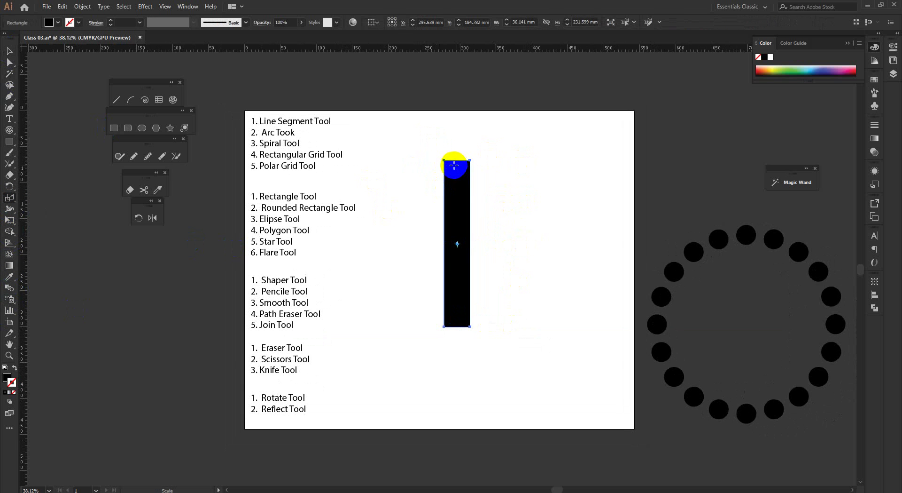
pyautogui.scroll(3, 448, 160)
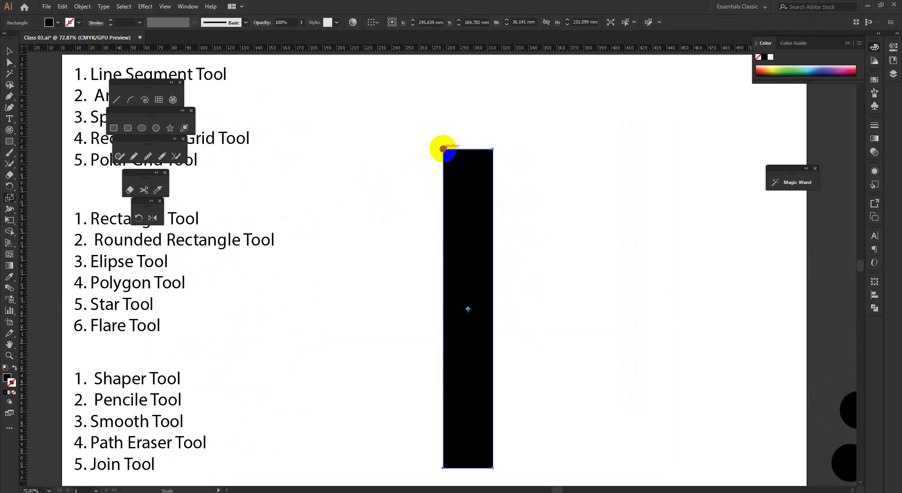
pyautogui.moveTo(443, 148); pyautogui.dragTo(456, 148)
pyautogui.hotkey('ctrl', 'z')
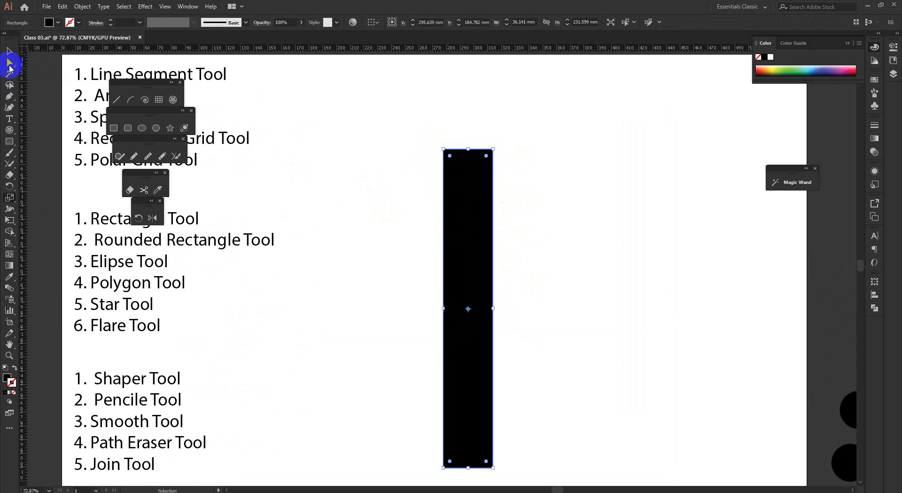
# Turn the black rectangle into a tall triangle by adding an anchor at its top edge's midpoint and removing both upper corner anchors.
pyautogui.moveTo(359, 93); pyautogui.dragTo(589, 205)
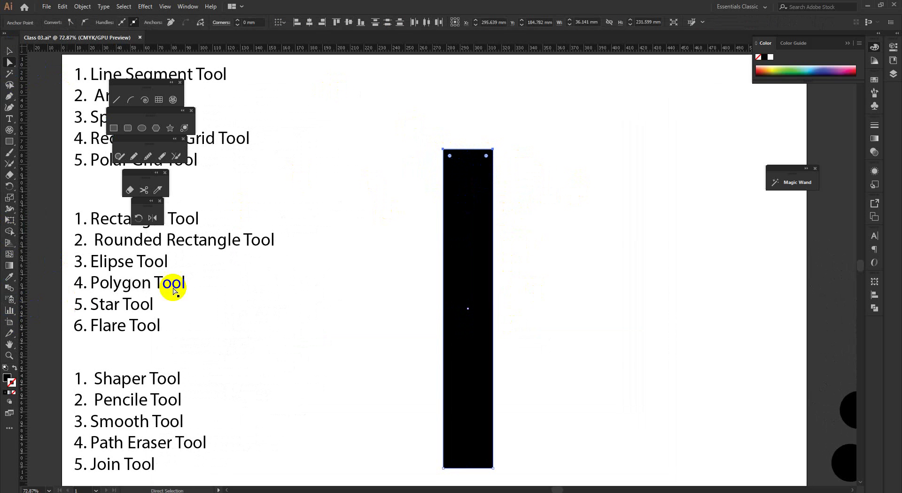
pyautogui.scroll(-1, 464, 169)
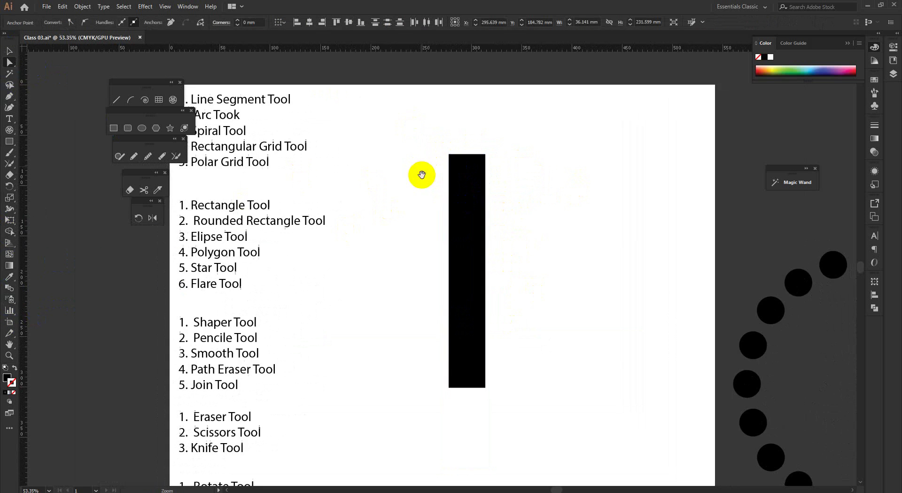
pyautogui.moveTo(430, 139); pyautogui.dragTo(502, 208)
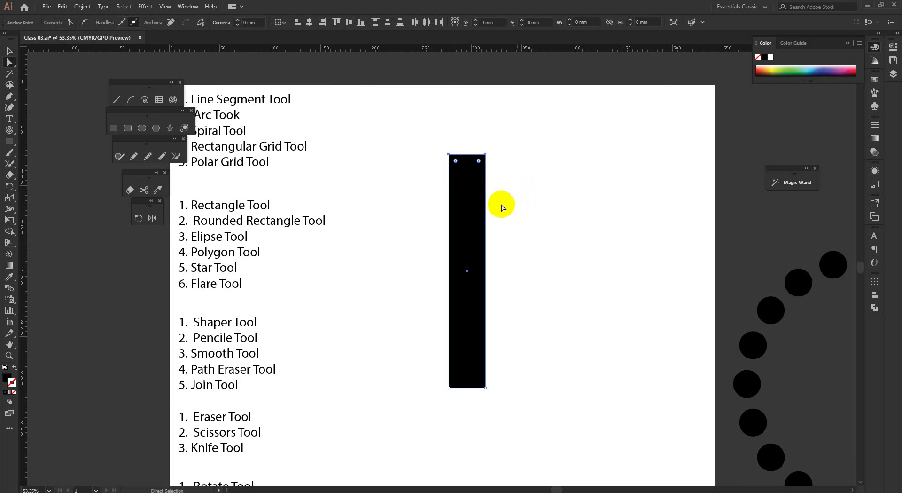
pyautogui.scroll(1, 501, 207)
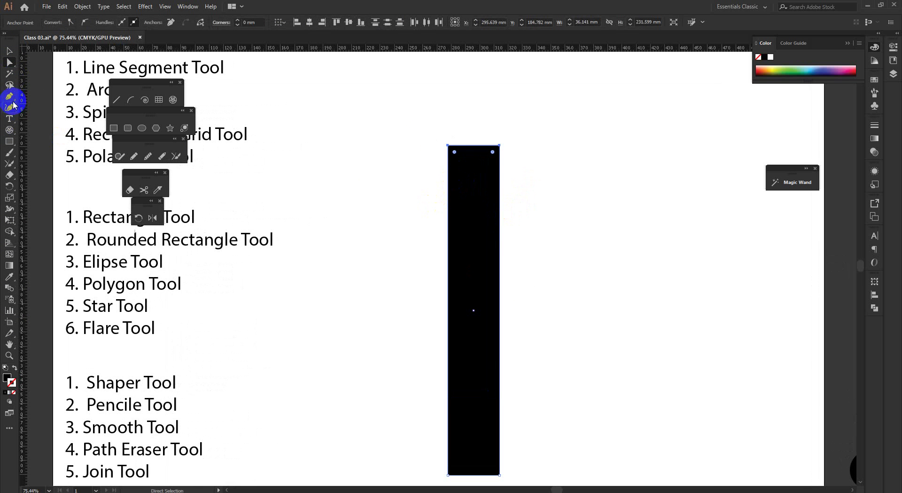
pyautogui.click(11, 99)
pyautogui.click(473, 146)
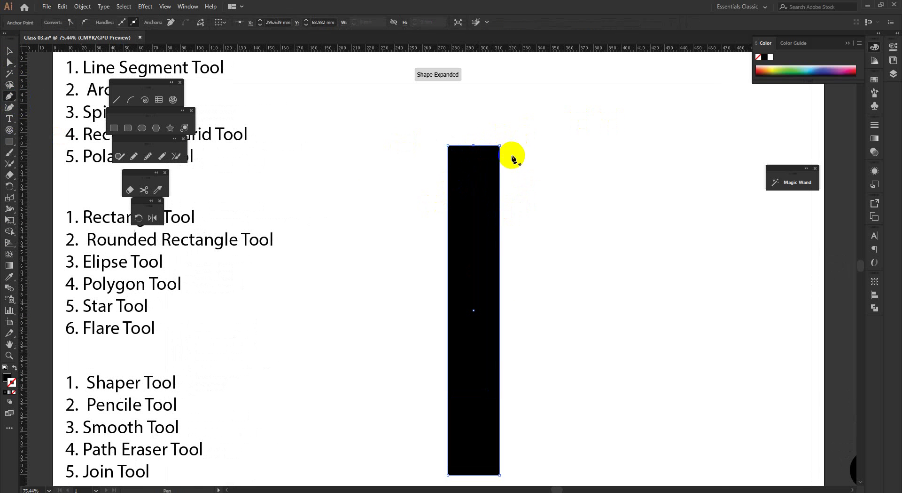
pyautogui.click(449, 146)
pyautogui.click(500, 145)
pyautogui.scroll(-3, 514, 168)
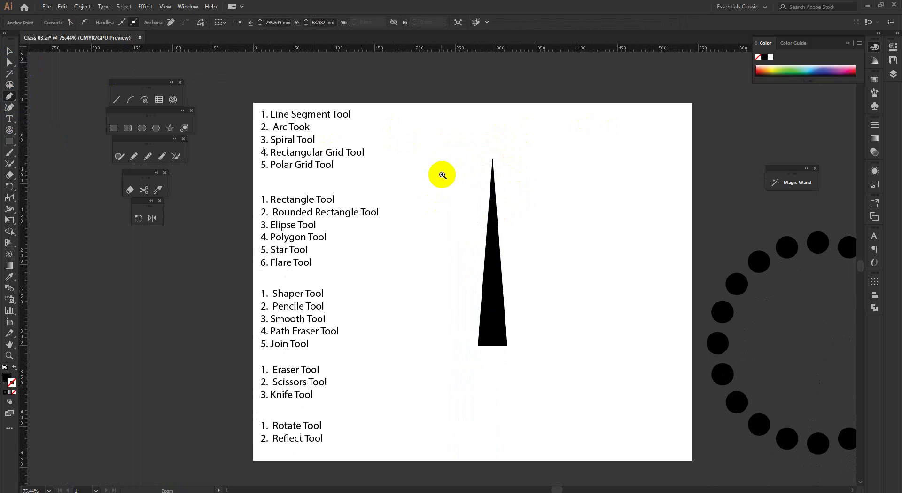
pyautogui.click(551, 158)
pyautogui.hotkey('ctrl', 'z')
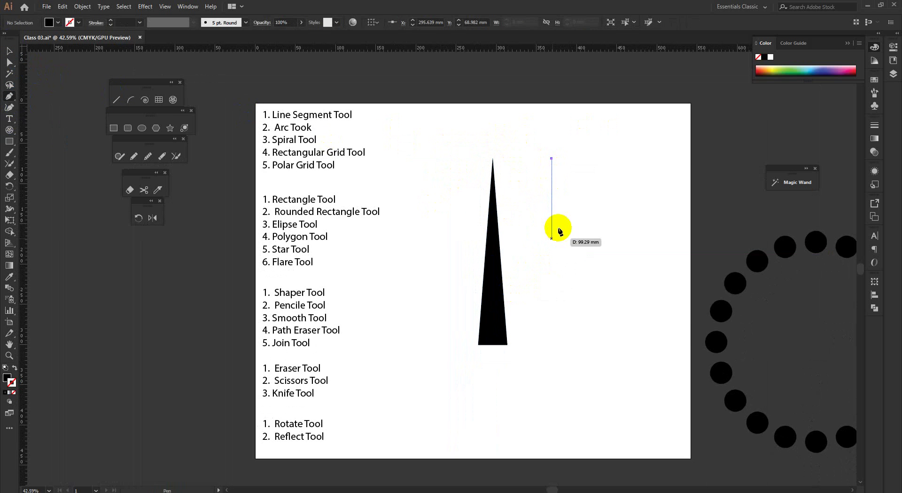
# Select the triangle, pick red as its stroke colour, swap fill and stroke to make the fill red, and deselect it.
pyautogui.click(9, 51)
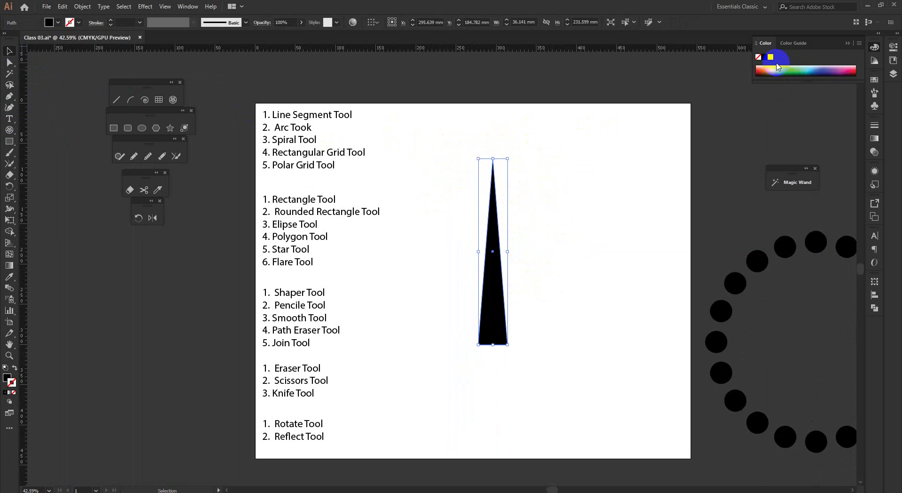
pyautogui.click(854, 71)
pyautogui.click(20, 382)
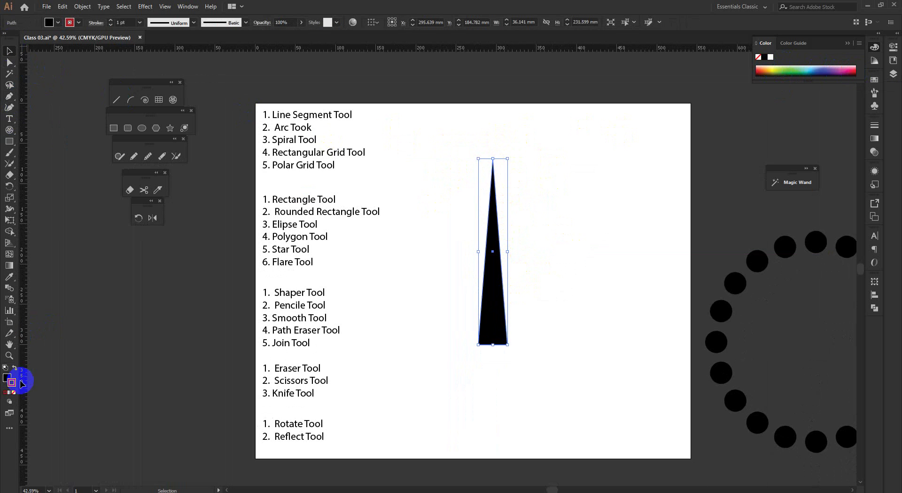
pyautogui.click(15, 369)
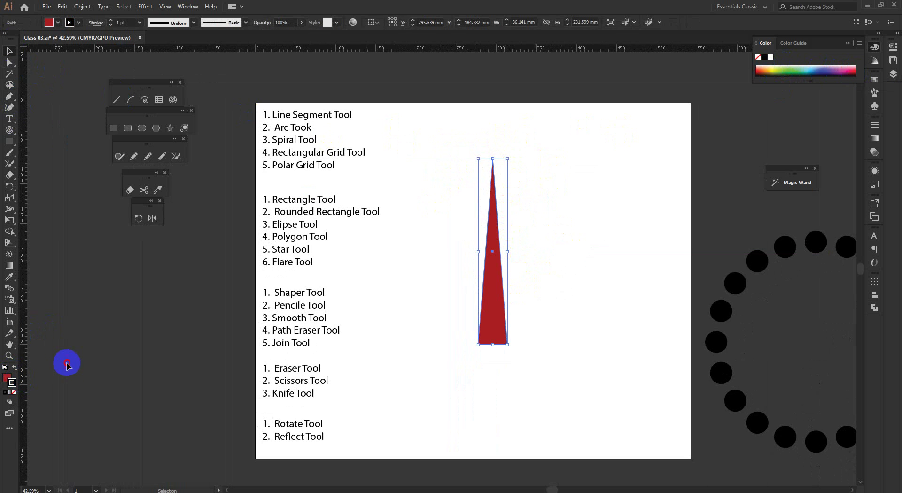
pyautogui.click(521, 288)
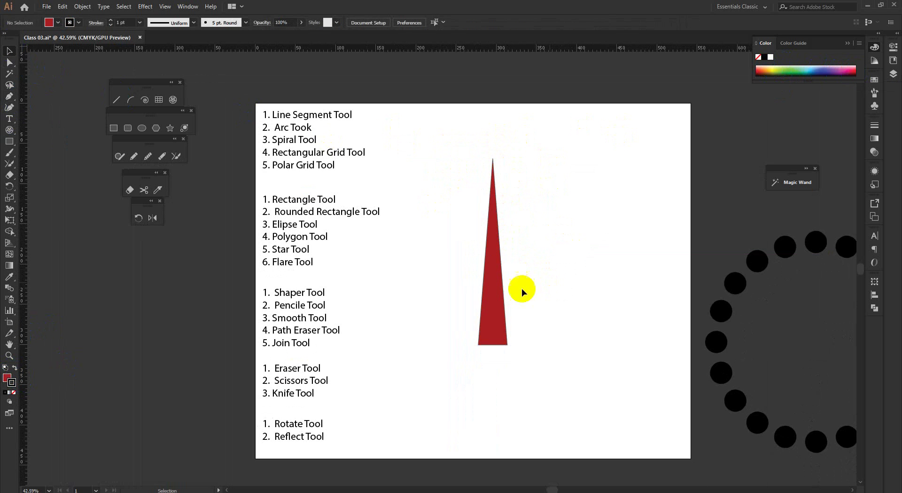
# With nothing selected, set the stroke to none and choose a brighter red as the fill colour.
pyautogui.click(14, 393)
pyautogui.click(10, 380)
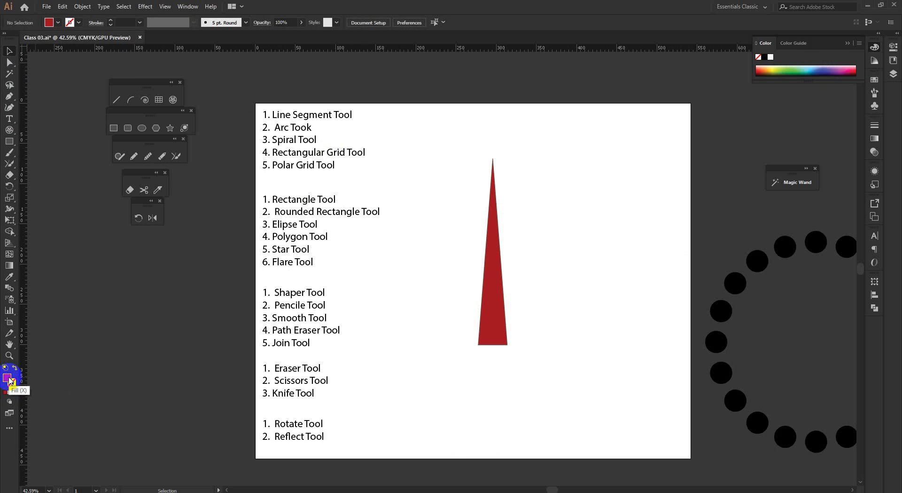
pyautogui.doubleClick(7, 378)
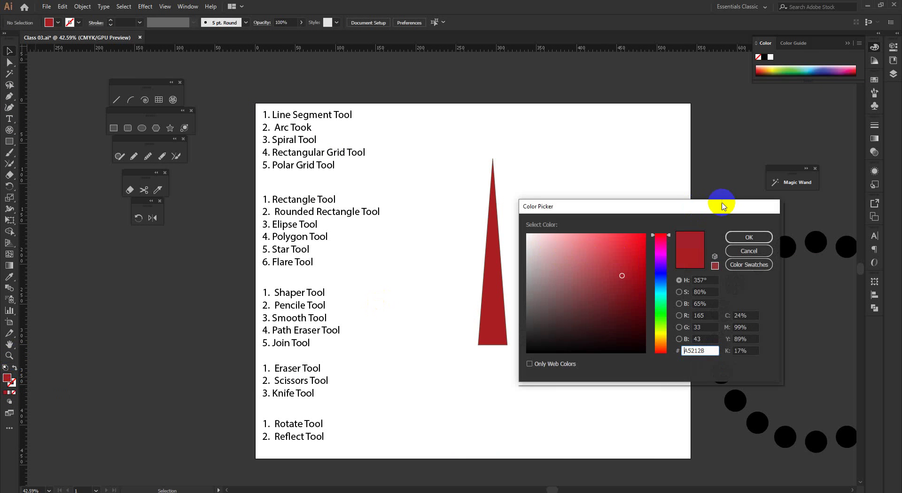
pyautogui.click(641, 240)
pyautogui.click(749, 237)
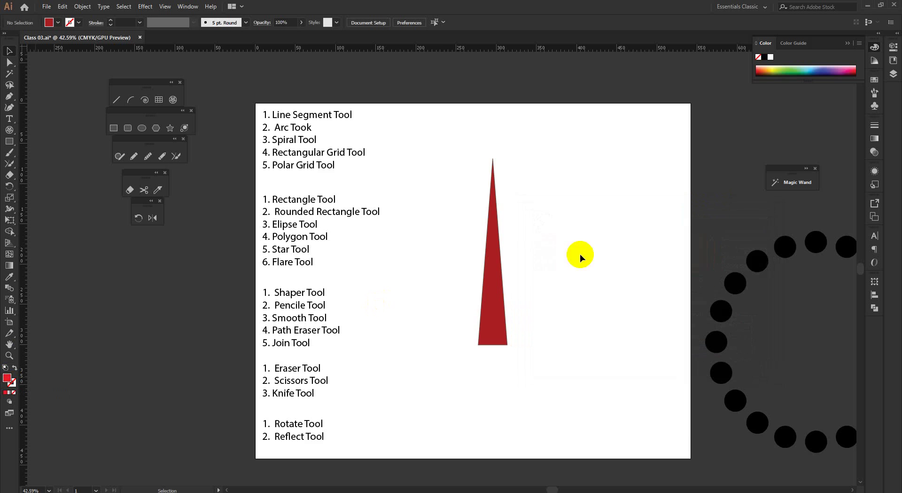
# Select the triangle and change its fill to a brighter red in the Color Picker.
pyautogui.scroll(-1, 580, 254)
pyautogui.click(509, 269)
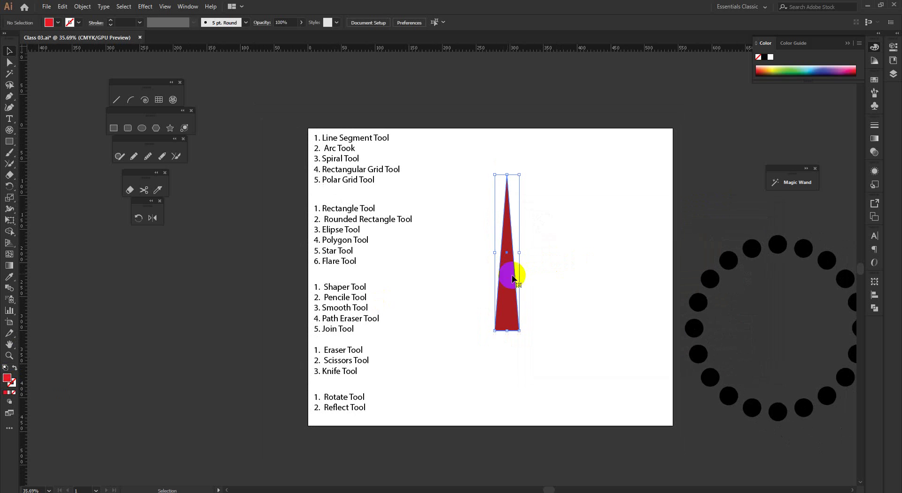
pyautogui.doubleClick(7, 379)
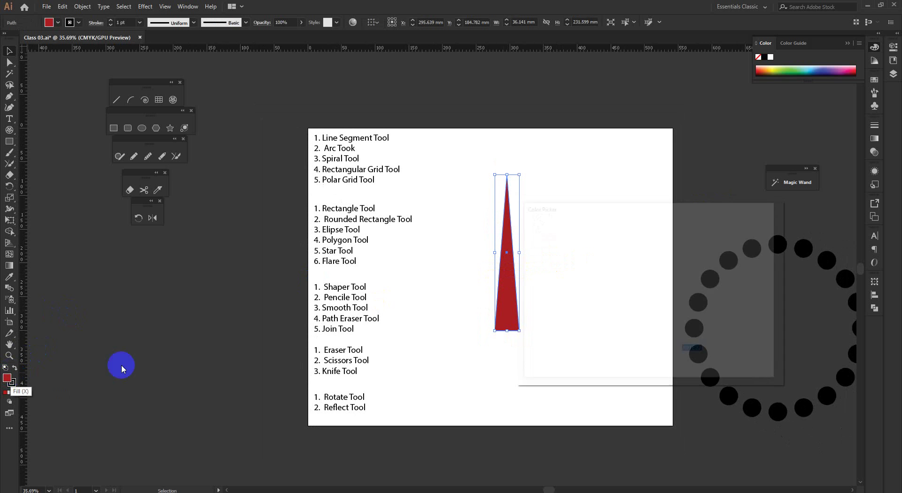
pyautogui.click(645, 237)
pyautogui.click(740, 237)
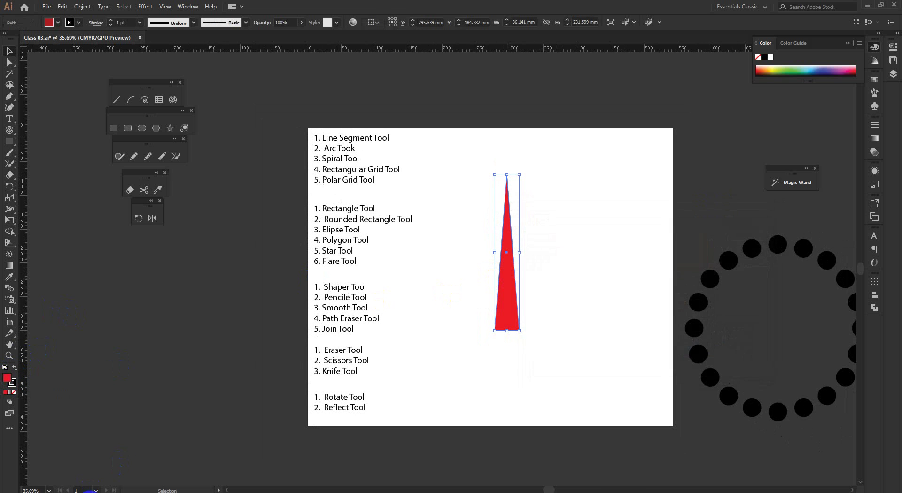
# Switch to the Google Meet call in Chrome and admit the waiting participant.
pyautogui.click(151, 488)
pyautogui.click(91, 422)
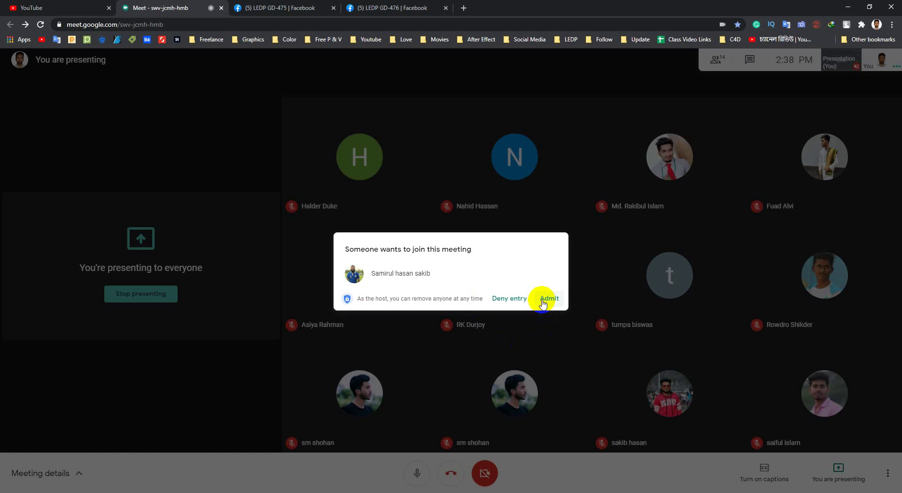
pyautogui.click(548, 298)
# Move the red triangle up to about X 339 mm, Y 105 mm so its tip crosses the artboard's upper edge.
pyautogui.moveTo(528, 244); pyautogui.dragTo(543, 173)
pyautogui.click(533, 238)
pyautogui.click(540, 228)
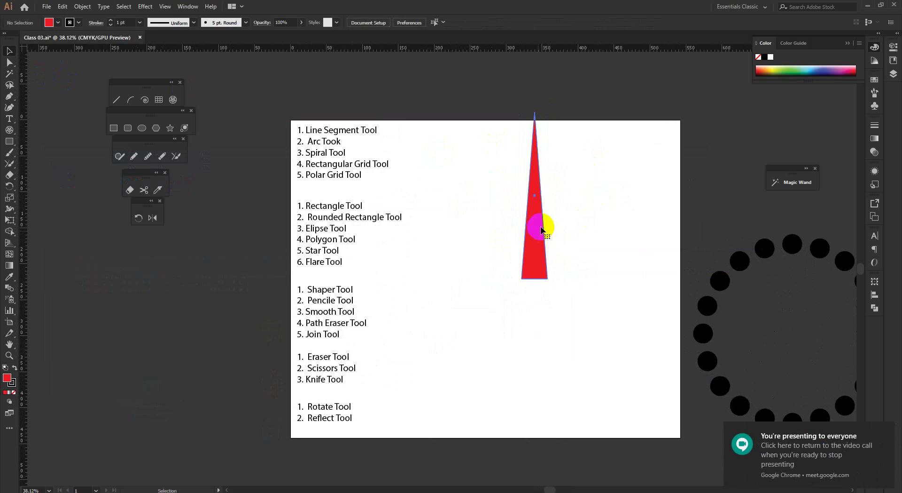
# Create a copy of the triangle rotated by 360/25 about a centre placed just below the middle of its base.
pyautogui.click(140, 216)
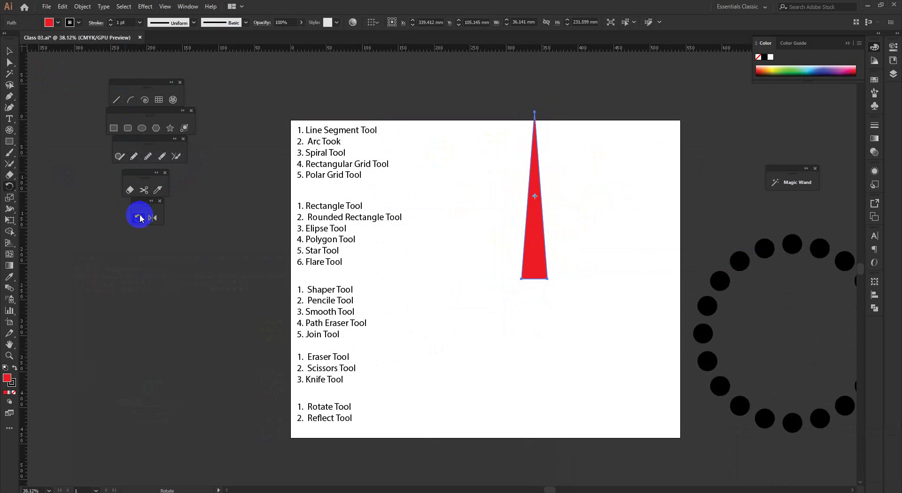
pyautogui.keyDown('alt'); pyautogui.click(535, 294); pyautogui.keyUp('alt')
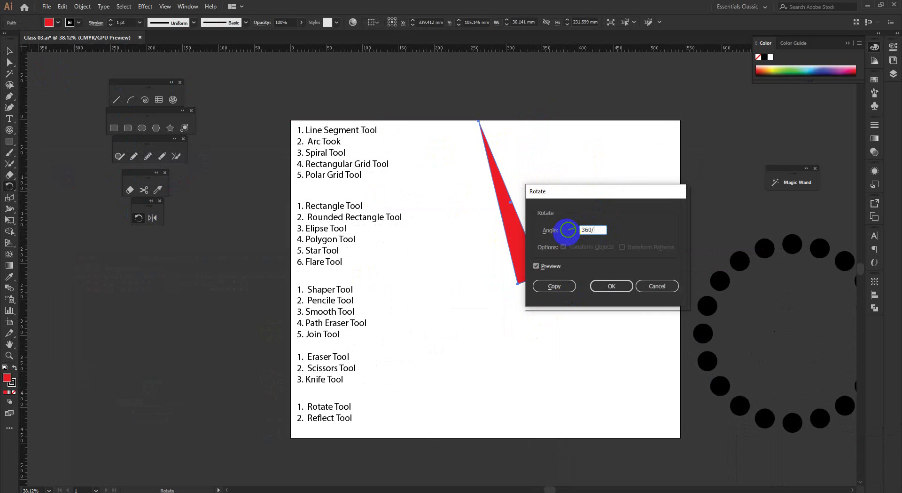
pyautogui.write('360/25')
pyautogui.click(556, 286)
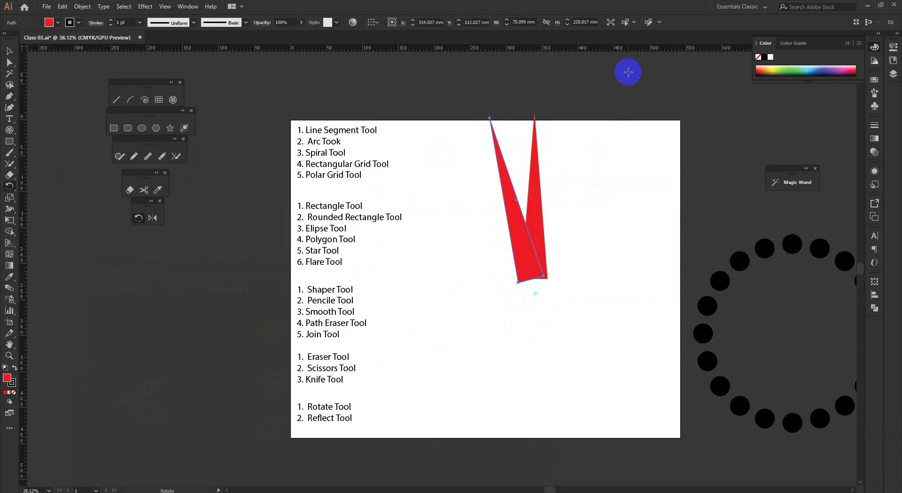
# Repeat the rotated copy until a full starburst of twenty-five triangles is complete.
pyautogui.hotkey('ctrl', 'd')
pyautogui.hotkey('ctrl', 'd')
pyautogui.hotkey('ctrl', 'd')
pyautogui.hotkey('ctrl', 'd')
pyautogui.hotkey('ctrl', 'd')
pyautogui.hotkey('ctrl', 'd')
pyautogui.hotkey('ctrl', 'd')
pyautogui.hotkey('ctrl', 'd')
pyautogui.hotkey('ctrl', 'd')
pyautogui.hotkey('ctrl', 'd')
pyautogui.hotkey('ctrl', 'd')
pyautogui.hotkey('ctrl', 'd')
pyautogui.hotkey('ctrl', 'd')
pyautogui.hotkey('ctrl', 'd')
pyautogui.hotkey('ctrl', 'd')
pyautogui.hotkey('ctrl', 'd')
pyautogui.hotkey('ctrl', 'd')
pyautogui.hotkey('ctrl', 'd')
pyautogui.hotkey('ctrl', 'd')
pyautogui.hotkey('ctrl', 'd')
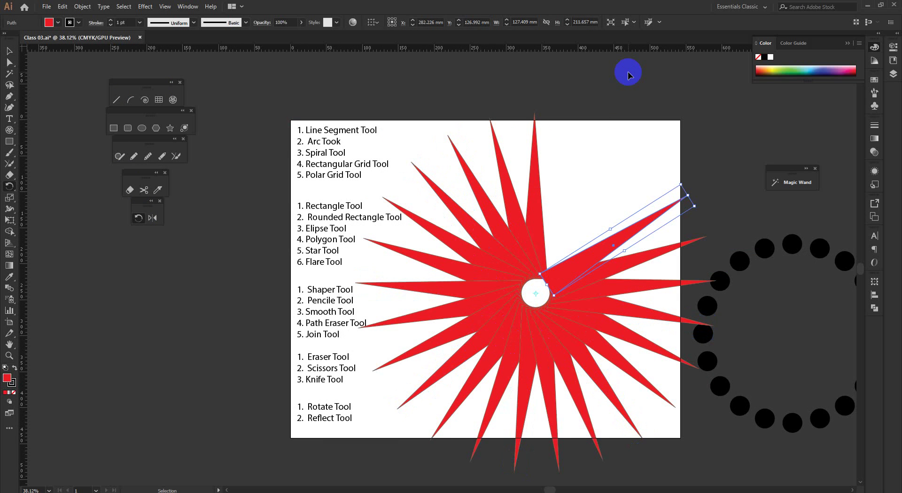
pyautogui.hotkey('ctrl', 'd')
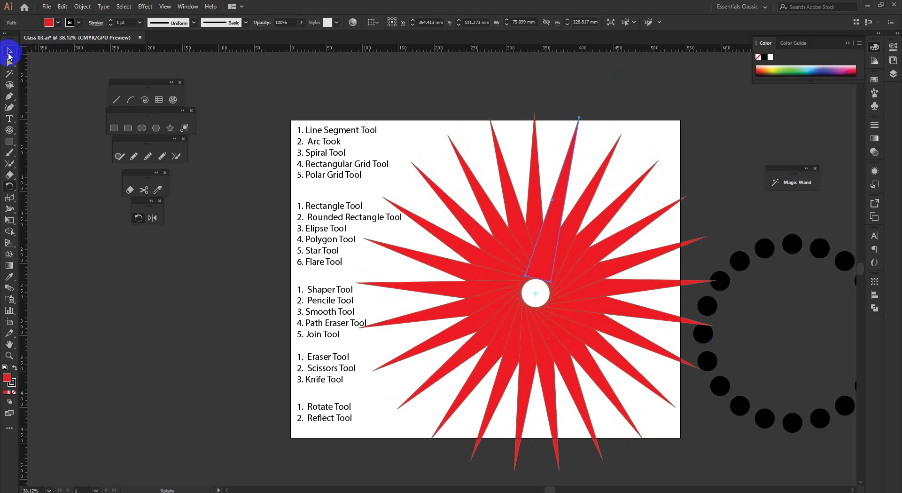
# Select the whole red starburst, move it off the artboard to its left side, and deselect it.
pyautogui.click(9, 51)
pyautogui.hotkey('ctrl', 'alt', 'space')
pyautogui.moveTo(492, 259); pyautogui.dragTo(440, 260)
pyautogui.click(620, 207)
pyautogui.hotkey('ctrl', 'space')
pyautogui.moveTo(556, 278); pyautogui.dragTo(586, 278)
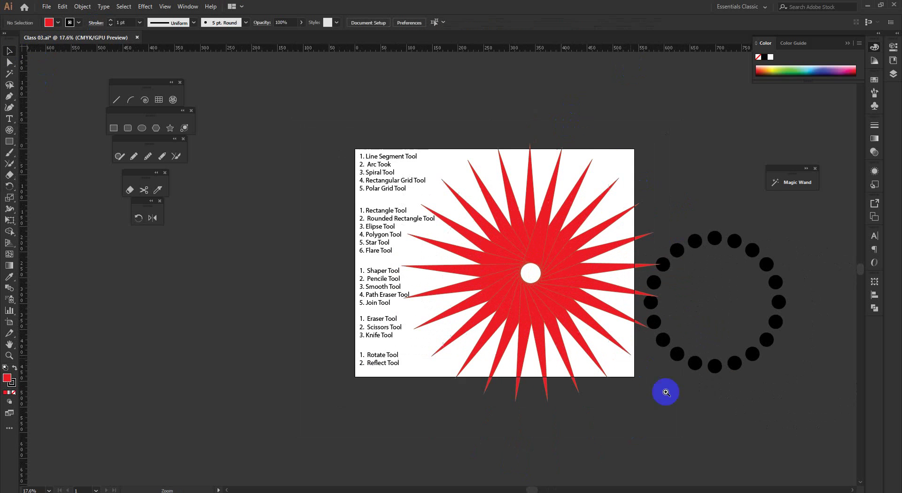
pyautogui.hotkey('ctrl', 'space')
pyautogui.moveTo(668, 338); pyautogui.dragTo(635, 348)
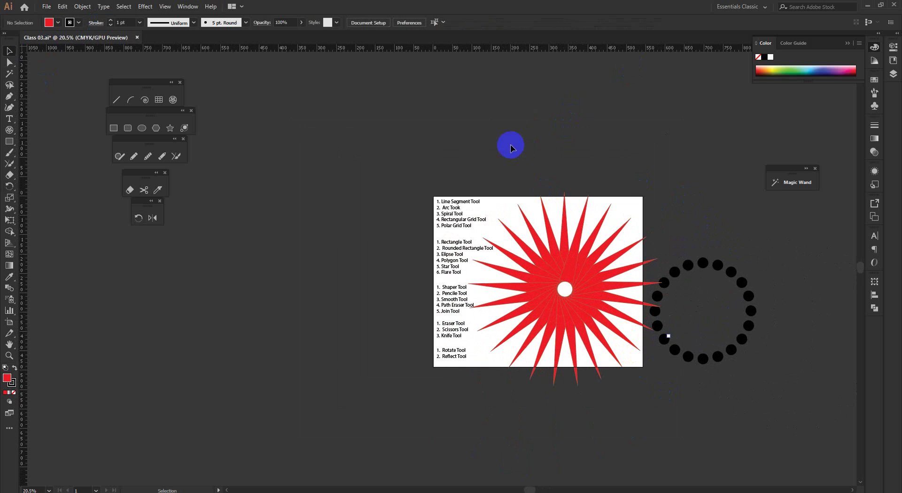
pyautogui.moveTo(522, 157); pyautogui.dragTo(613, 401)
pyautogui.hotkey('ctrl', 'space')
pyautogui.moveTo(614, 401); pyautogui.dragTo(570, 362)
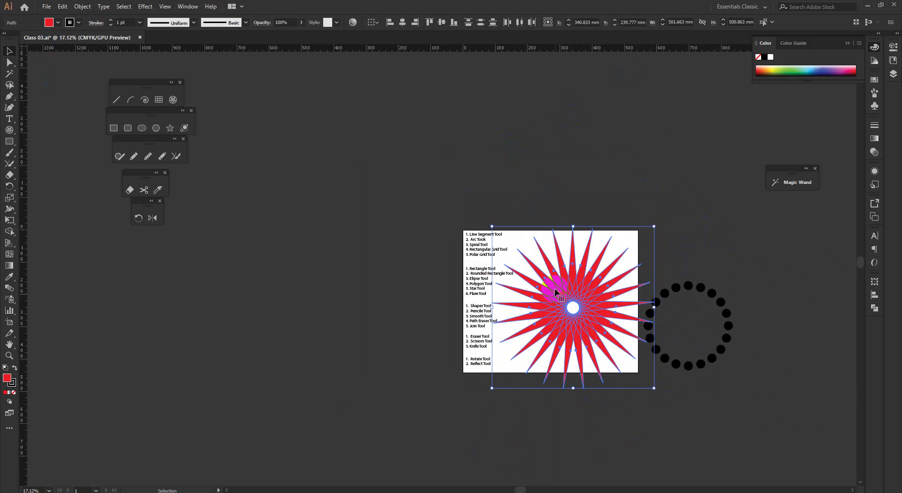
pyautogui.moveTo(556, 289); pyautogui.dragTo(292, 252)
pyautogui.hotkey('ctrl', 'space')
pyautogui.moveTo(274, 298); pyautogui.dragTo(353, 344)
pyautogui.click(482, 320)
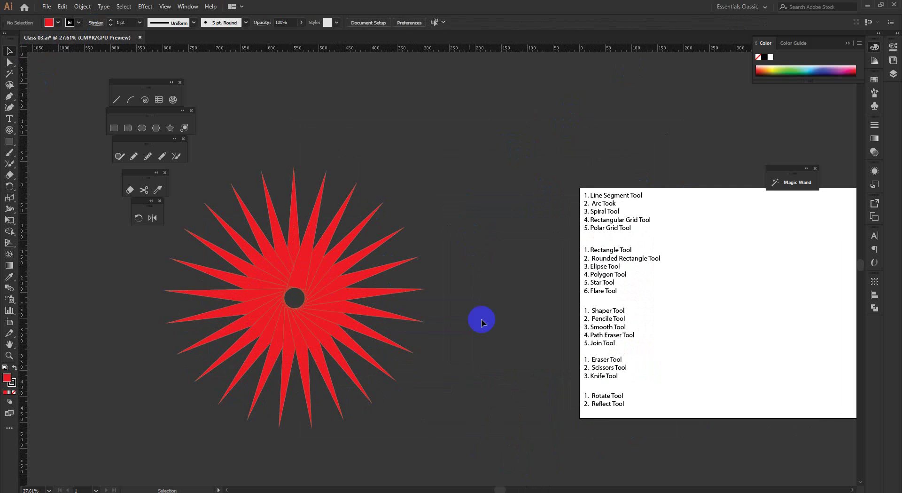
# Return to the artboard and activate the Reflect tool for work in its empty area.
pyautogui.hotkey('ctrl', 'space')
pyautogui.moveTo(503, 338); pyautogui.dragTo(454, 349)
pyautogui.moveTo(449, 307); pyautogui.dragTo(513, 361)
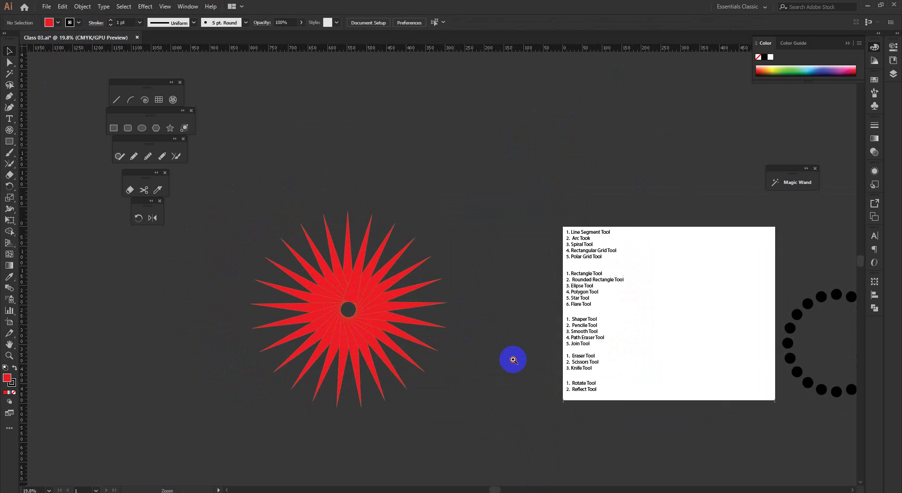
pyautogui.moveTo(488, 302); pyautogui.dragTo(426, 303)
pyautogui.press('space')
pyautogui.moveTo(714, 315); pyautogui.dragTo(447, 286)
pyautogui.hotkey('ctrl', 'space')
pyautogui.moveTo(447, 286); pyautogui.dragTo(515, 286)
pyautogui.keyDown('ctrl'); pyautogui.keyDown('alt'); pyautogui.click(514, 285); pyautogui.keyUp('alt'); pyautogui.keyUp('ctrl')
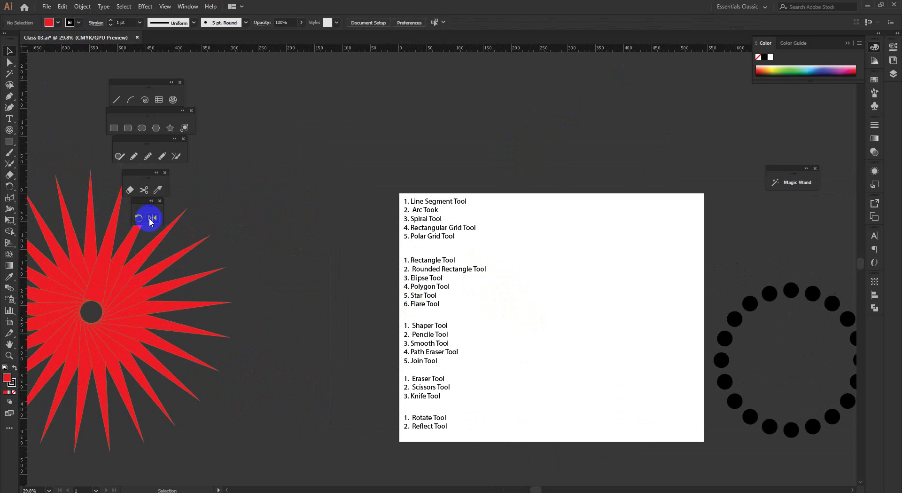
pyautogui.click(150, 219)
pyautogui.keyDown('ctrl'); pyautogui.click(447, 271); pyautogui.keyUp('ctrl')
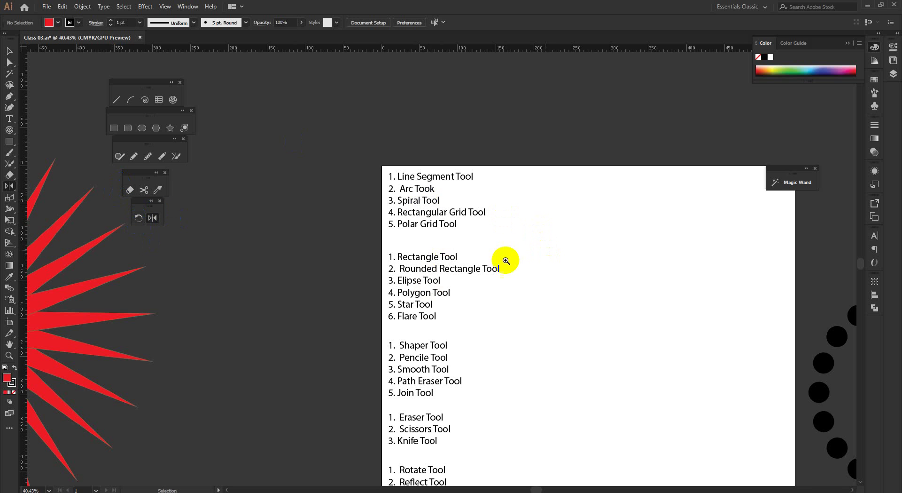
pyautogui.moveTo(506, 261); pyautogui.dragTo(591, 290)
pyautogui.moveTo(641, 266); pyautogui.dragTo(559, 262)
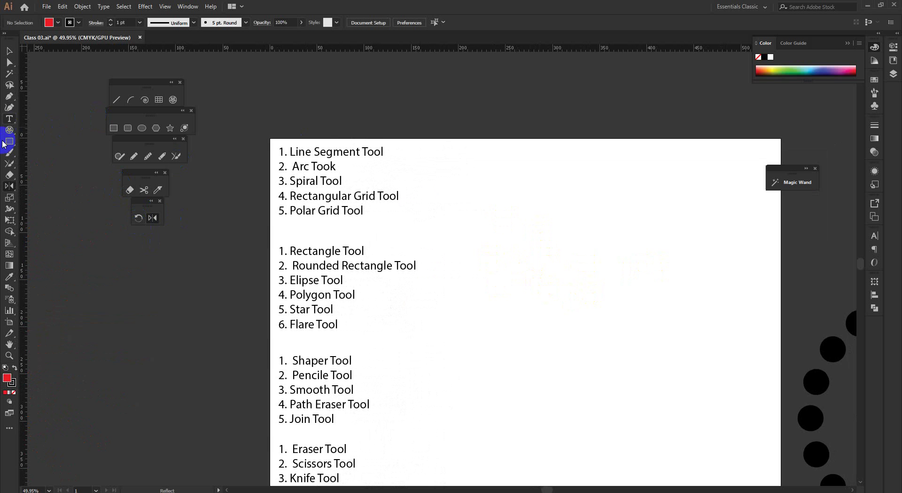
# Draw a red half-leaf about 123 mm tall with the Pen tool in the artboard's empty area, curved left edge and straight right edge, and deselect it.
pyautogui.click(9, 95)
pyautogui.keyDown('ctrl'); pyautogui.click(512, 265); pyautogui.keyUp('ctrl')
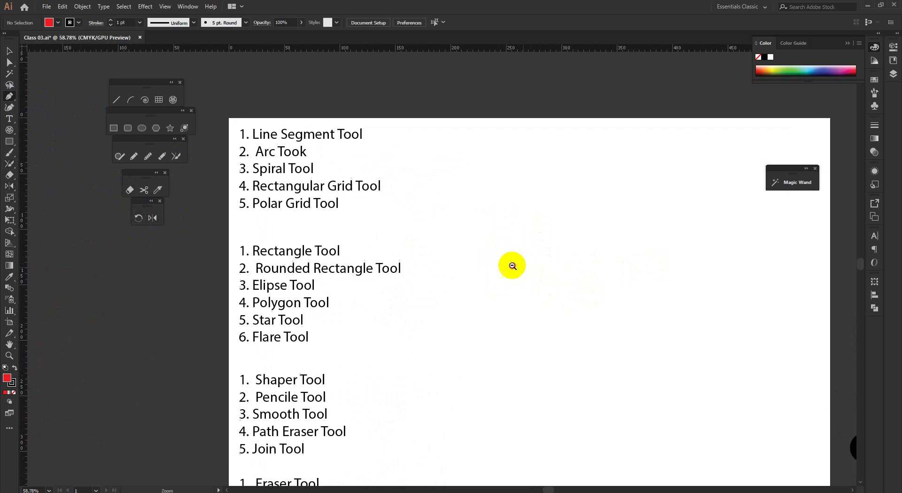
pyautogui.keyDown('ctrl'); pyautogui.keyDown('alt'); pyautogui.click(512, 265); pyautogui.keyUp('alt'); pyautogui.keyUp('ctrl')
pyautogui.keyDown('ctrl'); pyautogui.keyDown('alt'); pyautogui.click(540, 288); pyautogui.keyUp('alt'); pyautogui.keyUp('ctrl')
pyautogui.moveTo(509, 297); pyautogui.dragTo(480, 286)
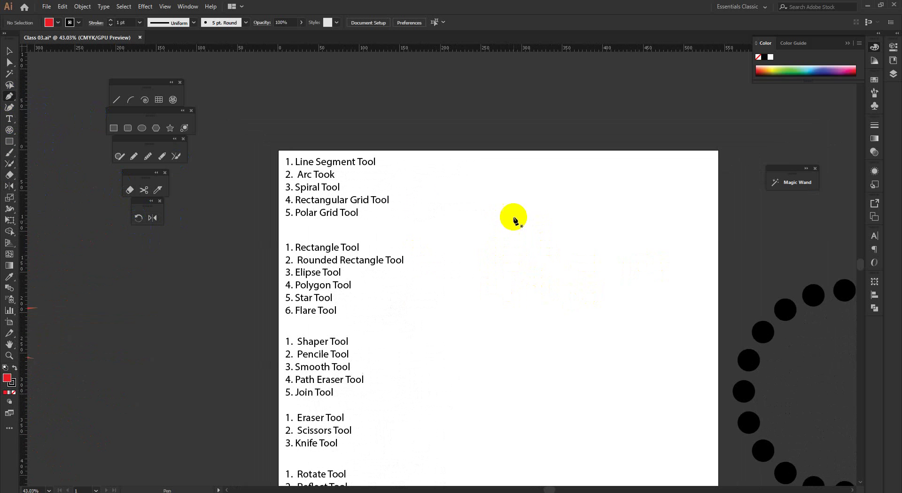
pyautogui.keyDown('ctrl'); pyautogui.click(502, 244); pyautogui.keyUp('ctrl')
pyautogui.click(524, 201)
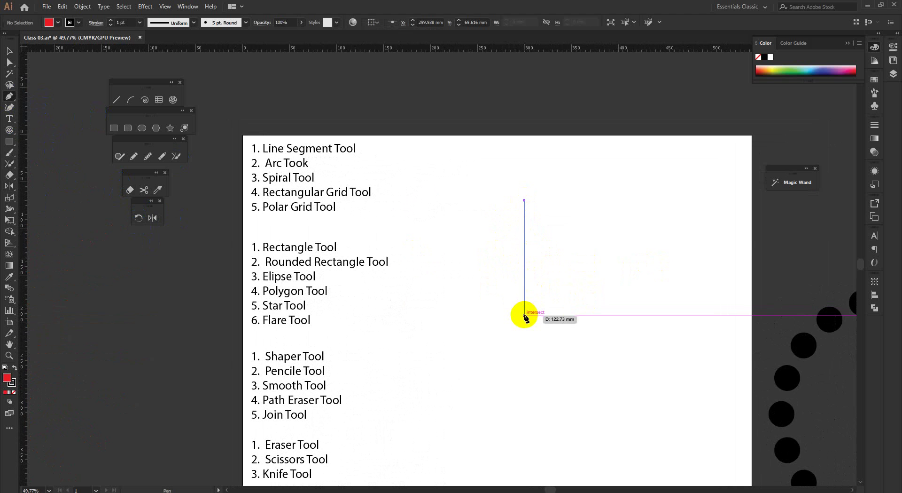
pyautogui.moveTo(524, 316); pyautogui.dragTo(584, 381)
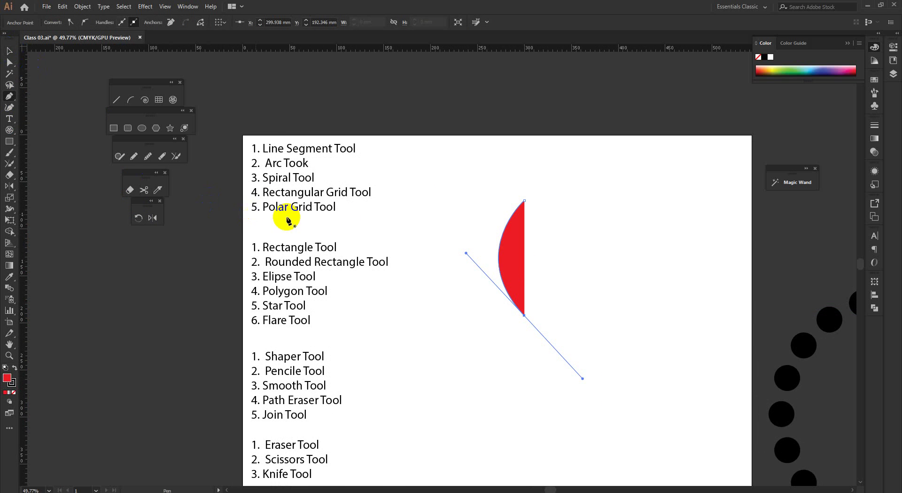
pyautogui.click(9, 51)
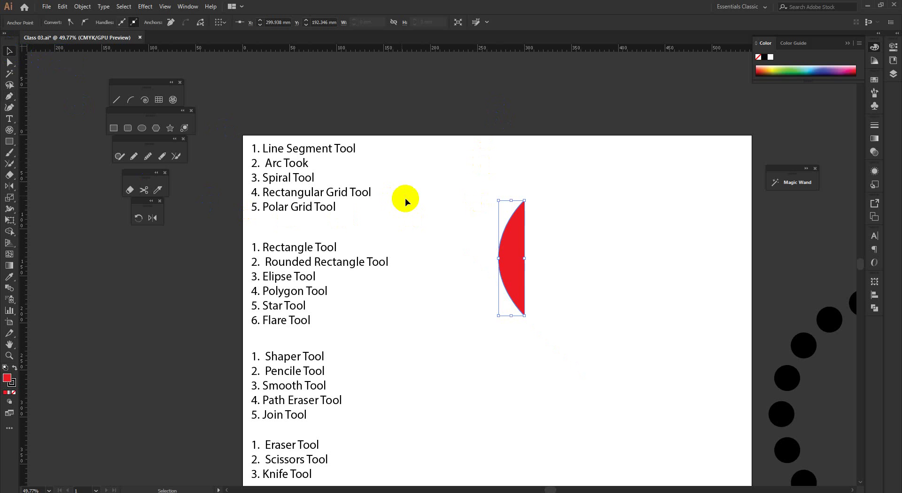
pyautogui.click(406, 199)
pyautogui.click(514, 234)
pyautogui.click(575, 272)
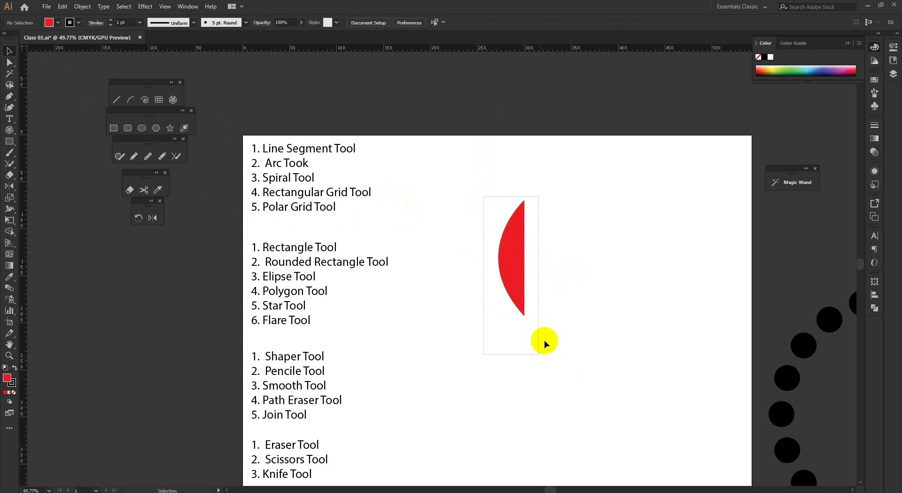
# Select the half-leaf and open the Reflect options with the reflection origin on the middle of its straight edge.
pyautogui.moveTo(544, 340); pyautogui.dragTo(543, 338)
pyautogui.click(533, 269)
pyautogui.moveTo(533, 270); pyautogui.dragTo(646, 358)
pyautogui.moveTo(607, 305); pyautogui.dragTo(535, 293)
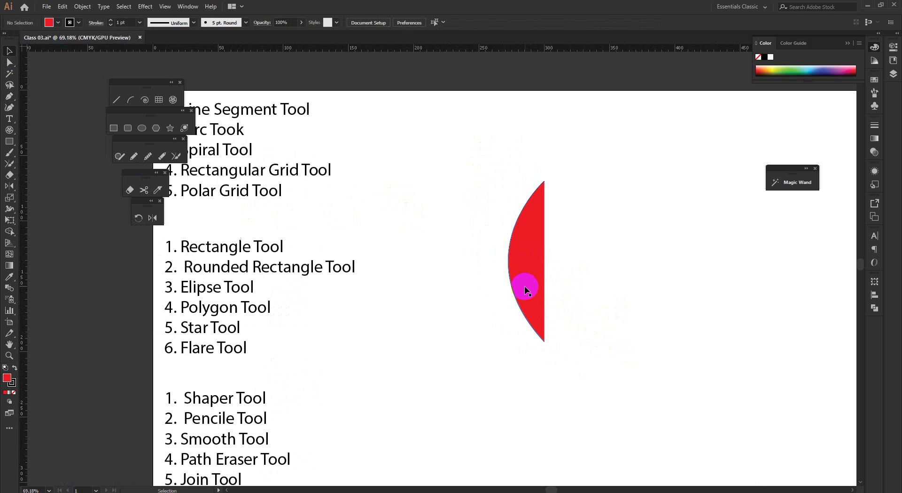
pyautogui.click(524, 286)
pyautogui.click(636, 274)
pyautogui.scroll(2, 506, 292)
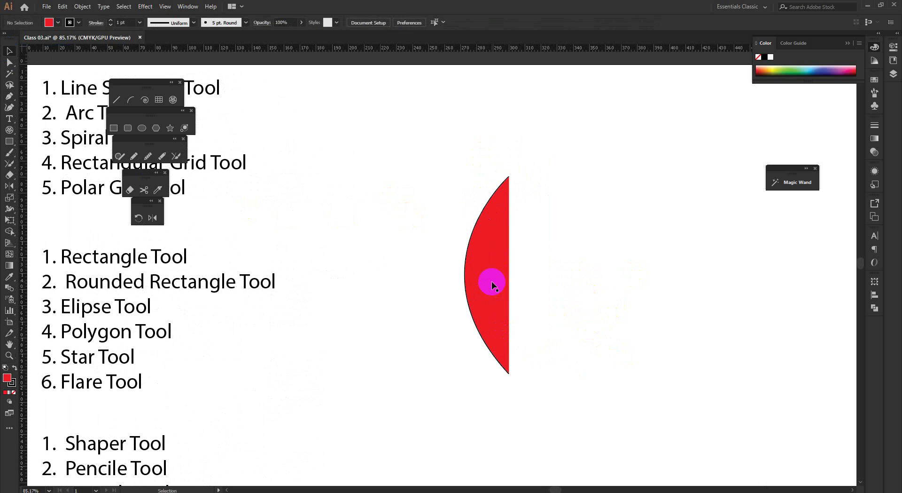
pyautogui.click(492, 285)
pyautogui.click(152, 218)
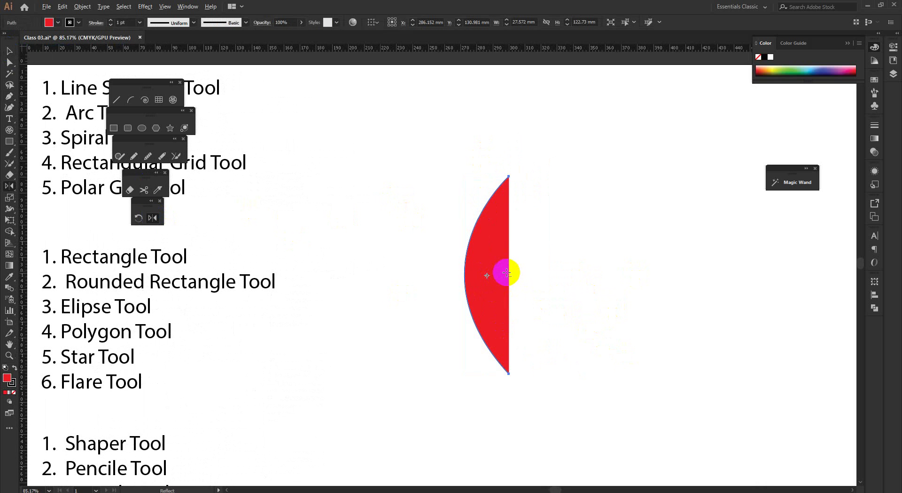
pyautogui.scroll(5, 520, 268)
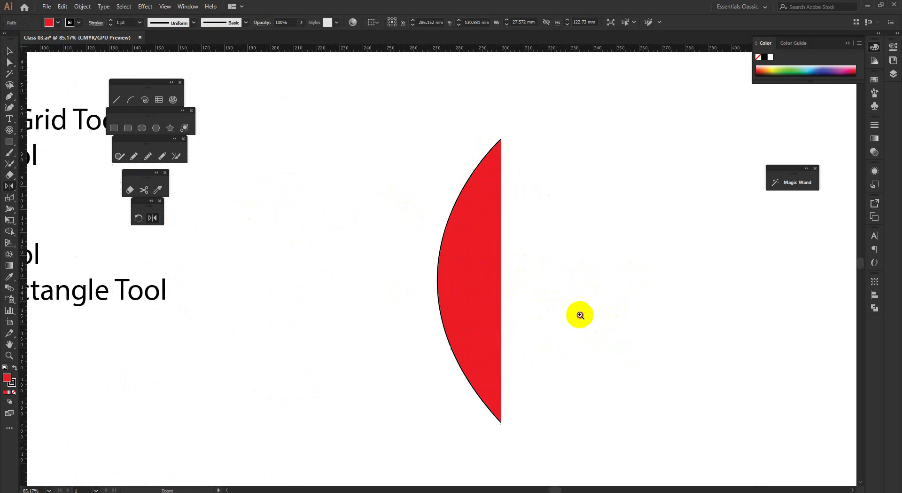
pyautogui.keyDown('alt'); pyautogui.click(507, 270); pyautogui.keyUp('alt')
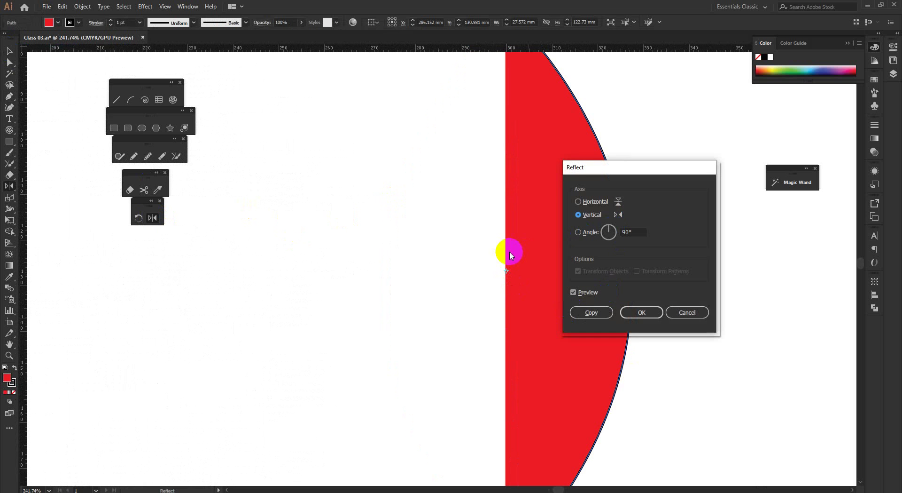
# Preview the horizontal and vertical axes, and create a copy of the half-leaf reflected about the vertical axis.
pyautogui.click(578, 202)
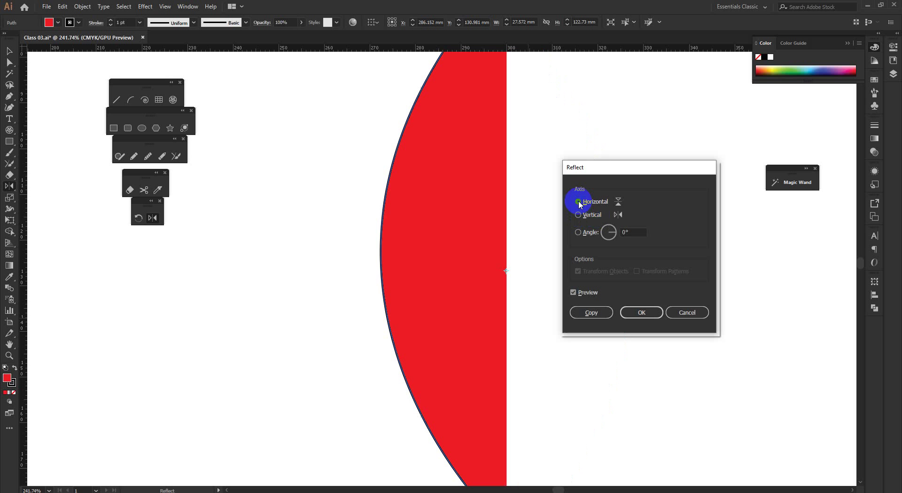
pyautogui.doubleClick(629, 231)
pyautogui.click(617, 215)
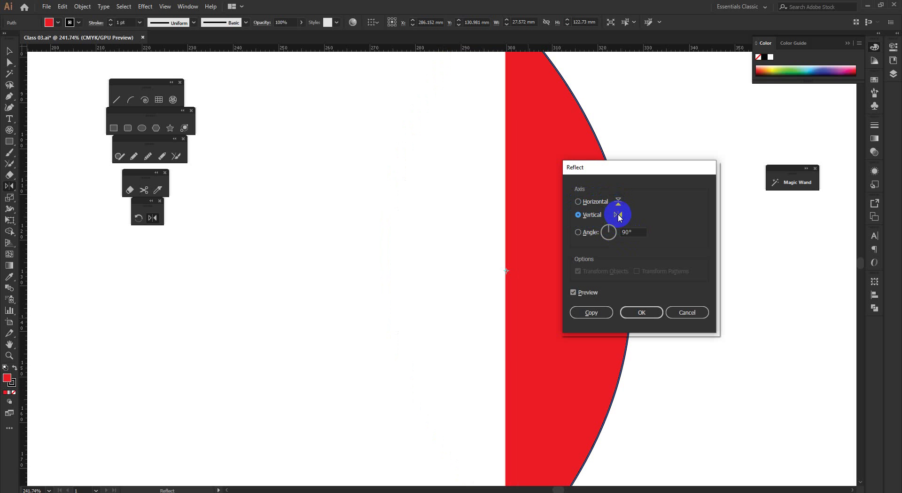
pyautogui.click(594, 216)
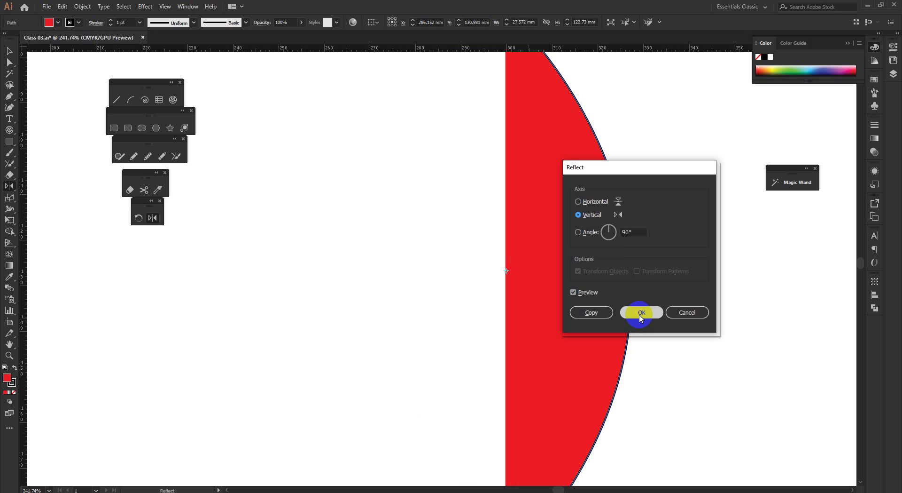
pyautogui.click(593, 313)
pyautogui.keyDown('alt'); pyautogui.click(566, 302); pyautogui.keyUp('alt')
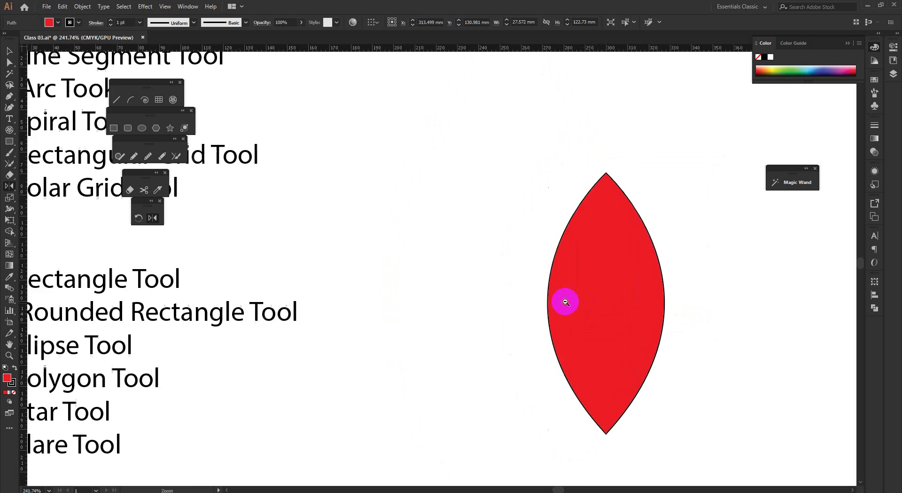
pyautogui.moveTo(566, 301); pyautogui.dragTo(562, 301)
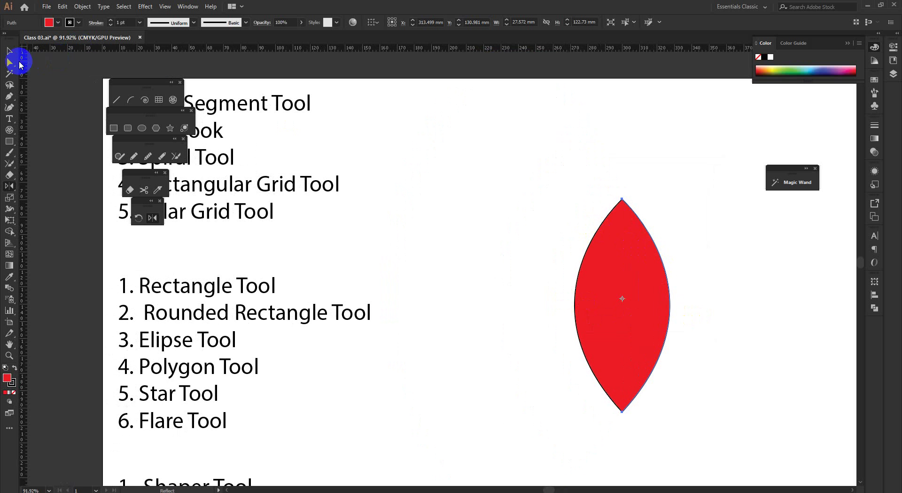
# Fill the right half of the leaf with dark red 990A1B.
pyautogui.click(10, 54)
pyautogui.click(524, 263)
pyautogui.click(662, 296)
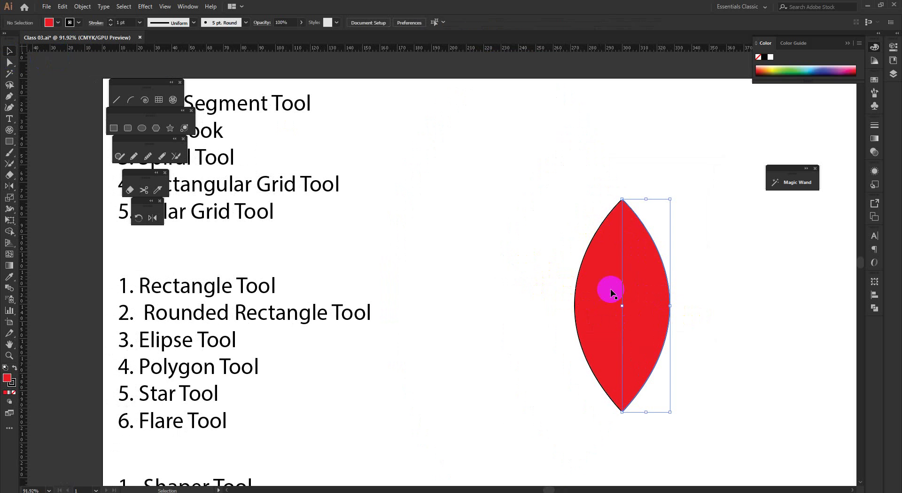
pyautogui.doubleClick(7, 377)
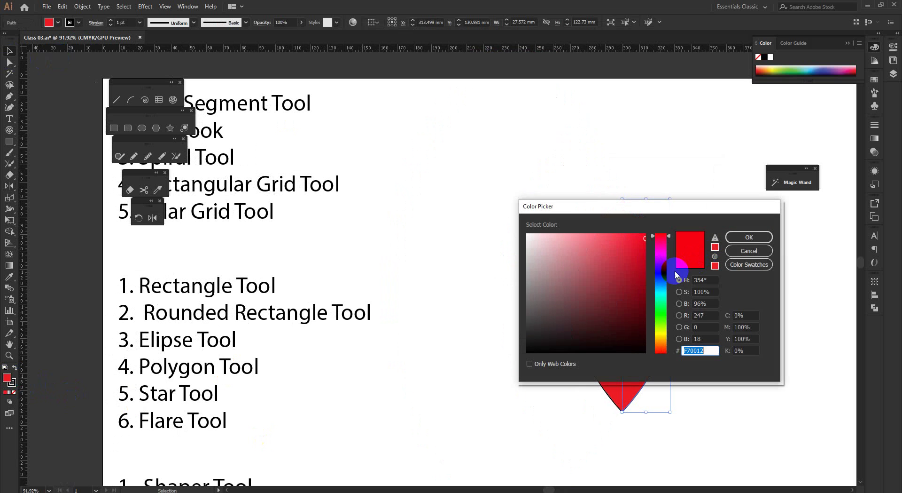
pyautogui.click(638, 280)
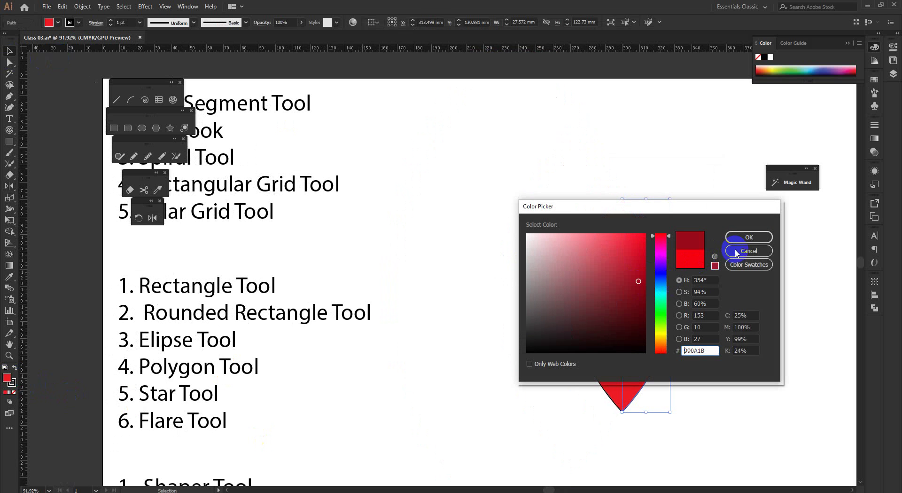
pyautogui.click(750, 237)
# Select both halves of the leaf, group them, and deselect the group.
pyautogui.scroll(-3, 719, 329)
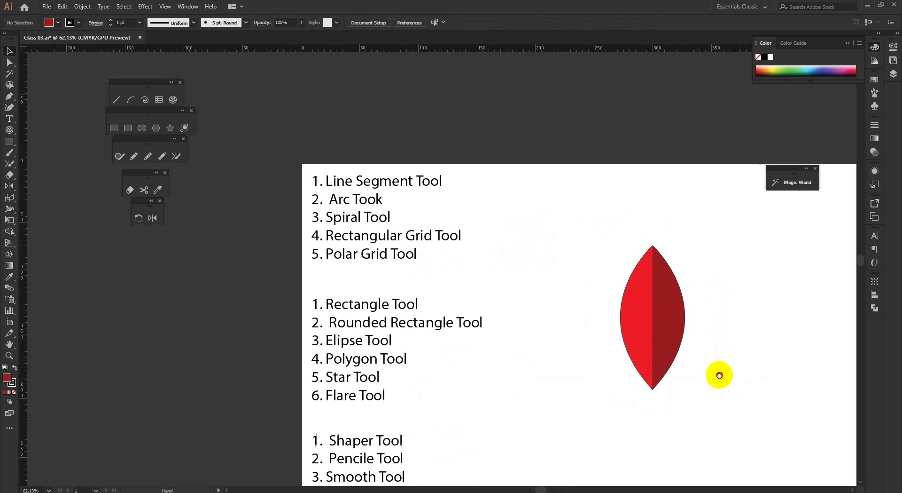
pyautogui.moveTo(720, 375); pyautogui.dragTo(573, 319)
pyautogui.scroll(-3, 568, 328)
pyautogui.scroll(2, 587, 353)
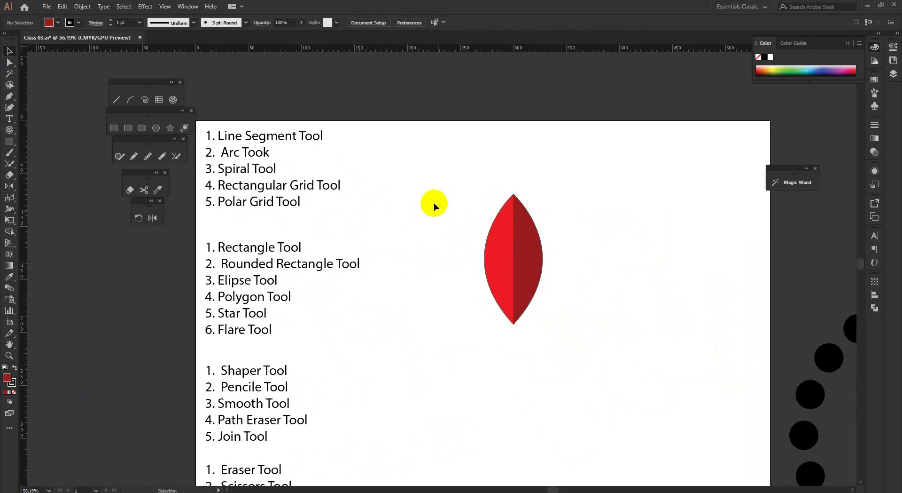
pyautogui.moveTo(452, 159); pyautogui.dragTo(619, 433)
pyautogui.hotkey('ctrl', 'g')
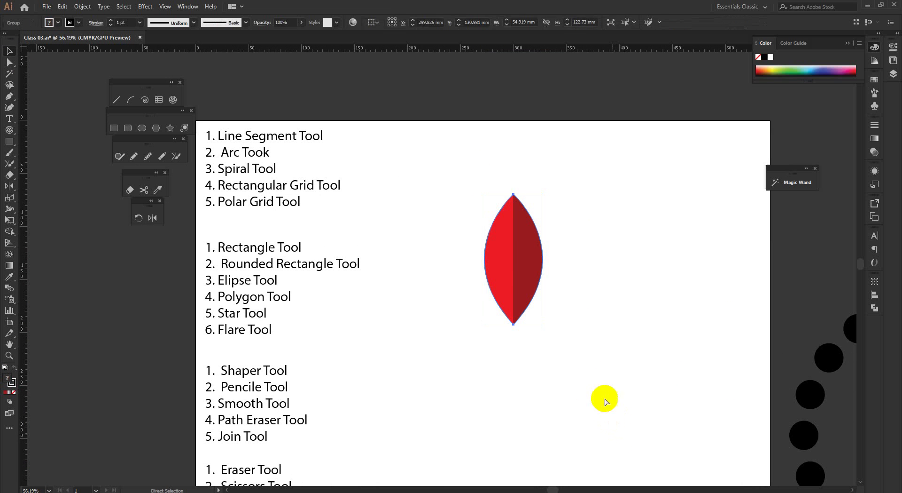
pyautogui.click(561, 349)
pyautogui.click(528, 258)
pyautogui.click(588, 354)
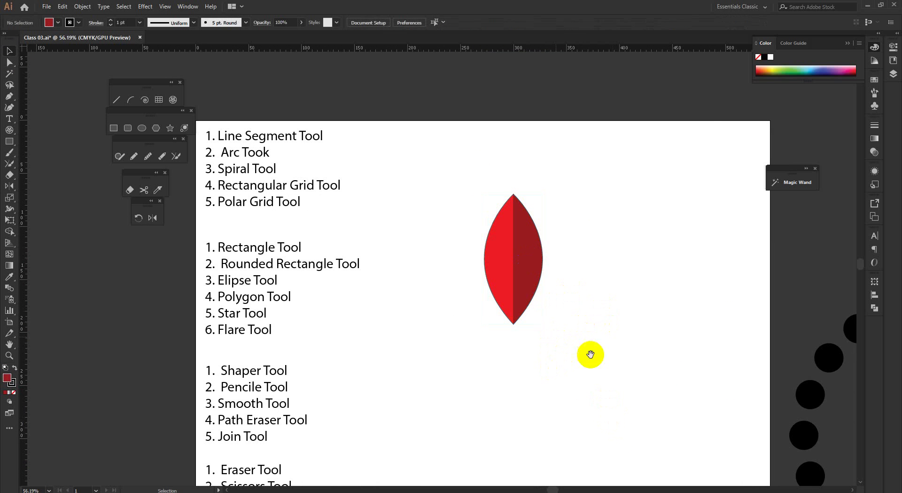
# Create a copy of the leaf group rotated by 360/16 about a centre placed just below its lower tip.
pyautogui.scroll(1, 588, 371)
pyautogui.moveTo(588, 380); pyautogui.dragTo(537, 347)
pyautogui.click(466, 242)
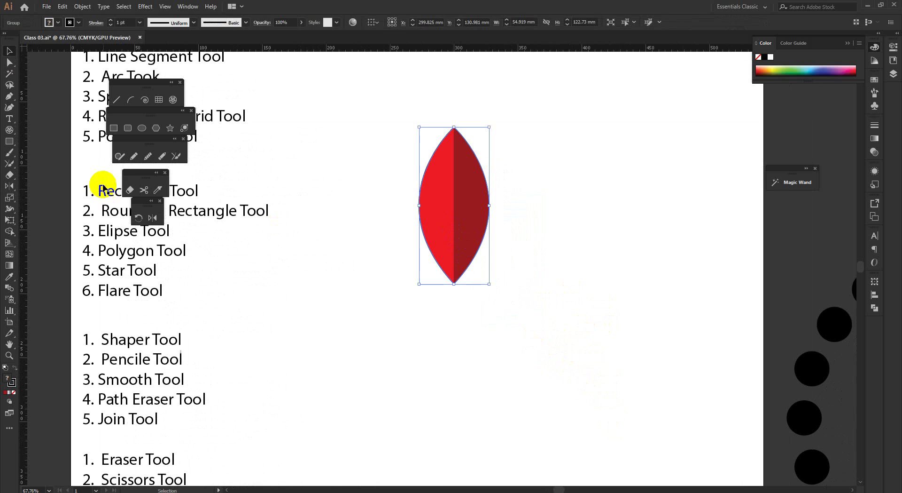
pyautogui.click(137, 218)
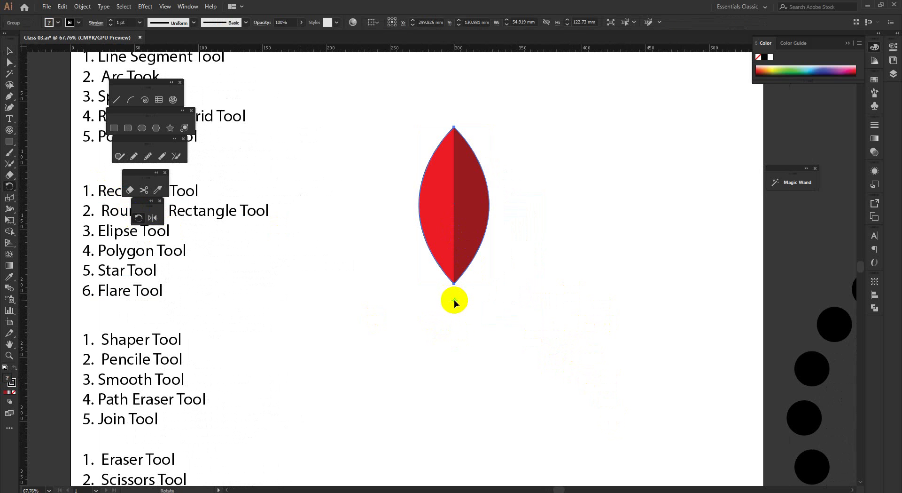
pyautogui.keyDown('alt'); pyautogui.click(454, 300); pyautogui.keyUp('alt')
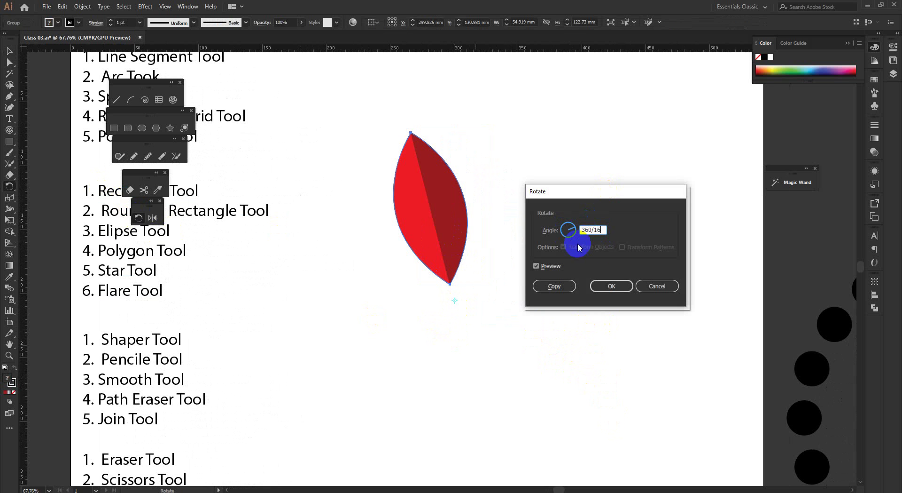
pyautogui.click(555, 285)
# Repeat the rotated leaf copy until a full flower of sixteen petals is complete.
pyautogui.hotkey('ctrl', 'd')
pyautogui.hotkey('ctrl', 'd')
pyautogui.hotkey('ctrl', 'd')
pyautogui.hotkey('ctrl', 'd')
pyautogui.hotkey('ctrl', 'd')
pyautogui.hotkey('ctrl', 'd')
pyautogui.hotkey('ctrl', 'd')
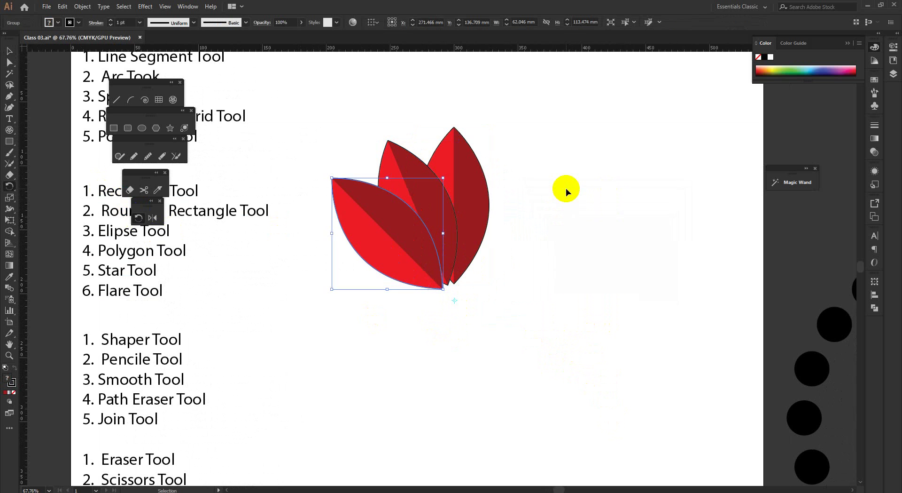
pyautogui.hotkey('ctrl', 'd')
pyautogui.hotkey('ctrl', 'd')
pyautogui.hotkey('ctrl', 'd')
pyautogui.hotkey('ctrl', 'd')
pyautogui.hotkey('ctrl', 'd')
pyautogui.hotkey('ctrl', 'd')
pyautogui.hotkey('ctrl', 'd')
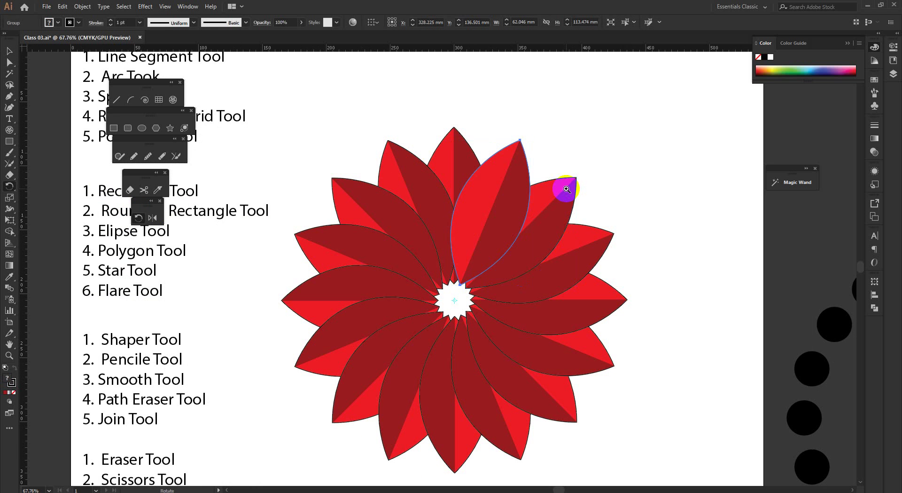
pyautogui.moveTo(545, 201); pyautogui.dragTo(442, 188)
pyautogui.click(638, 170)
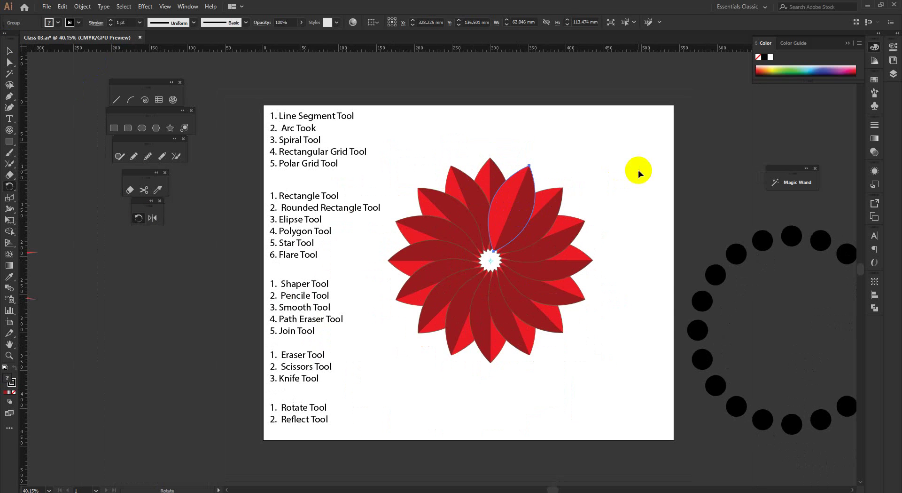
pyautogui.moveTo(392, 146); pyautogui.dragTo(574, 389)
pyautogui.hotkey('ctrl', 'z')
pyautogui.click(633, 206)
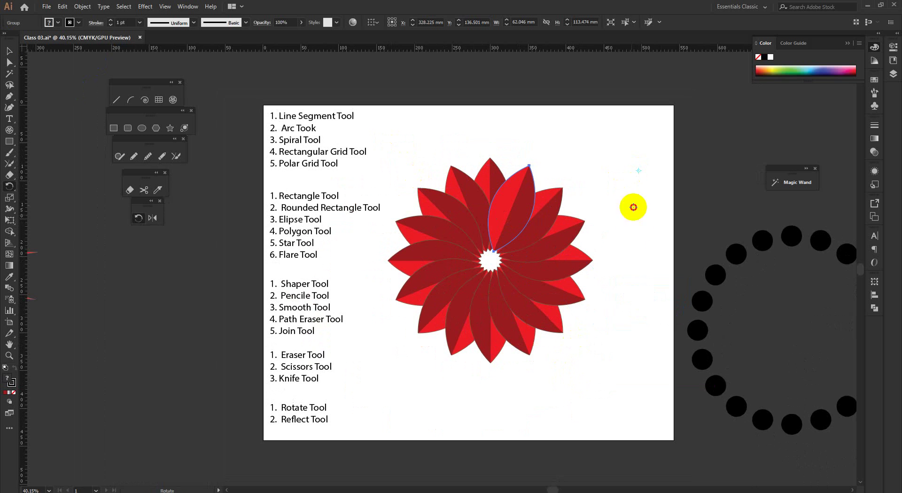
# Select the whole flower, move it off the artboard to the area above and right of the starburst, and deselect it.
pyautogui.click(9, 50)
pyautogui.moveTo(624, 413); pyautogui.dragTo(437, 170)
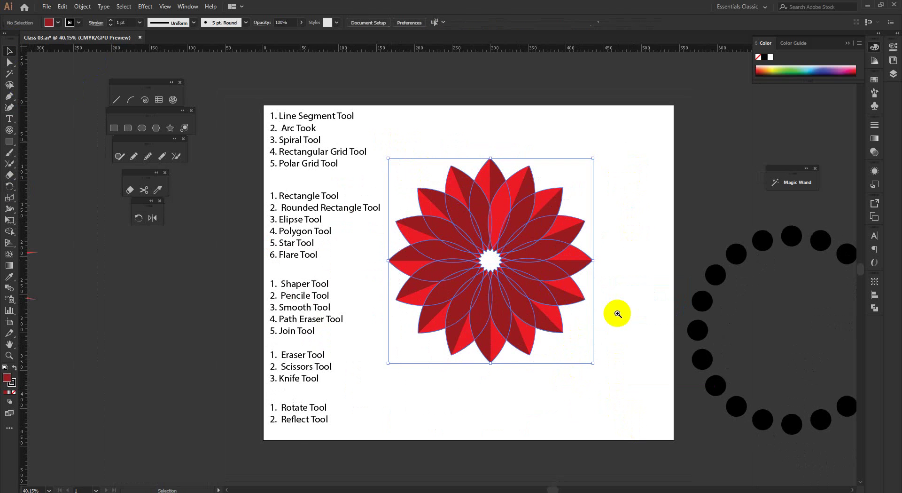
pyautogui.scroll(-3, 616, 312)
pyautogui.moveTo(548, 282); pyautogui.dragTo(449, 149)
pyautogui.click(449, 149)
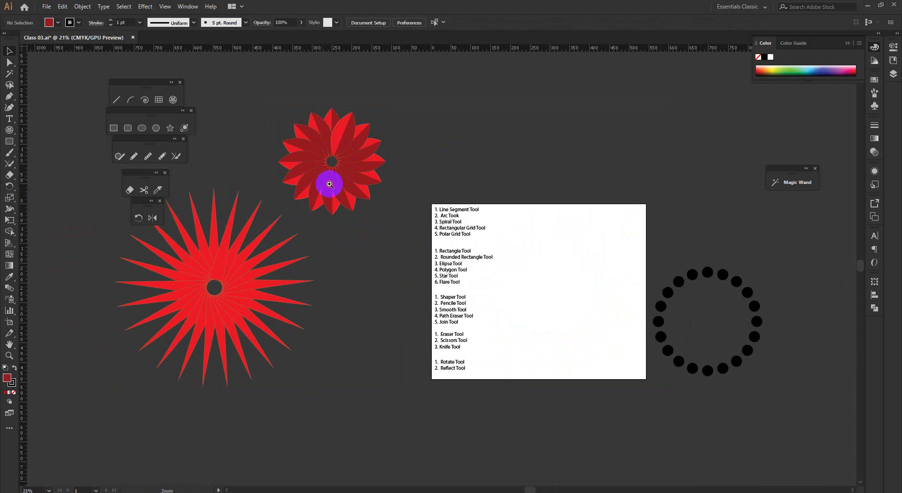
# Examine the finished flower beside the starburst, and return to the end of the tool list on the artboard.
pyautogui.scroll(6, 329, 182)
pyautogui.scroll(-6, 465, 260)
pyautogui.scroll(4, 400, 245)
pyautogui.scroll(-2, 484, 294)
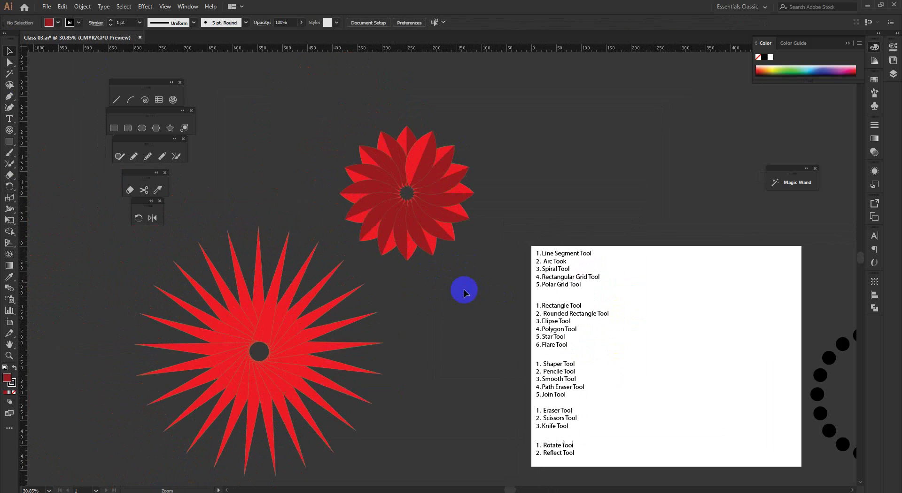
pyautogui.moveTo(598, 421); pyautogui.dragTo(427, 277)
pyautogui.scroll(4, 407, 267)
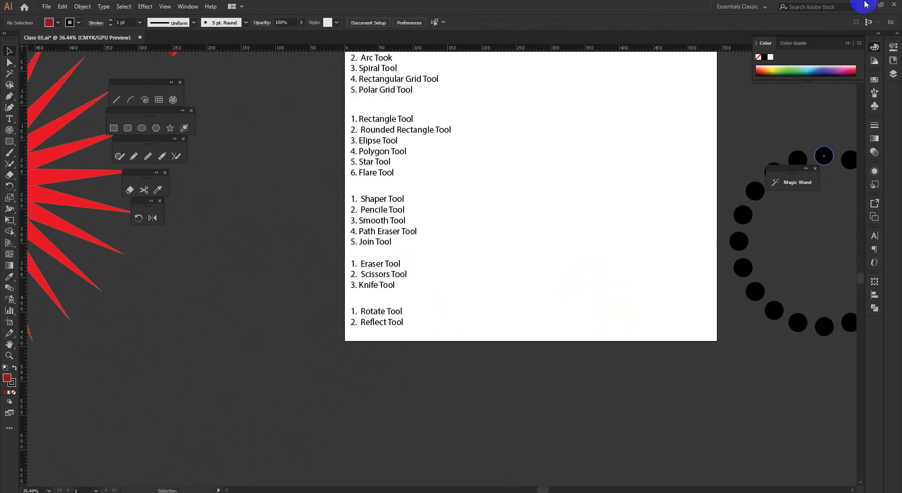
pyautogui.moveTo(463, 317); pyautogui.dragTo(443, 339)
pyautogui.scroll(1, 413, 320)
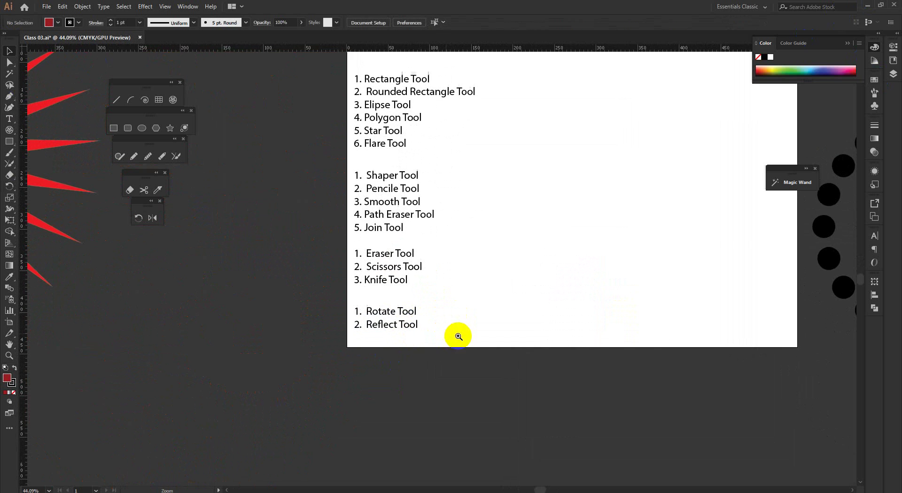
# Switch to the Google Meet window, minimise it and Illustrator, and refresh the desktop.
pyautogui.moveTo(154, 489)
pyautogui.click(108, 450)
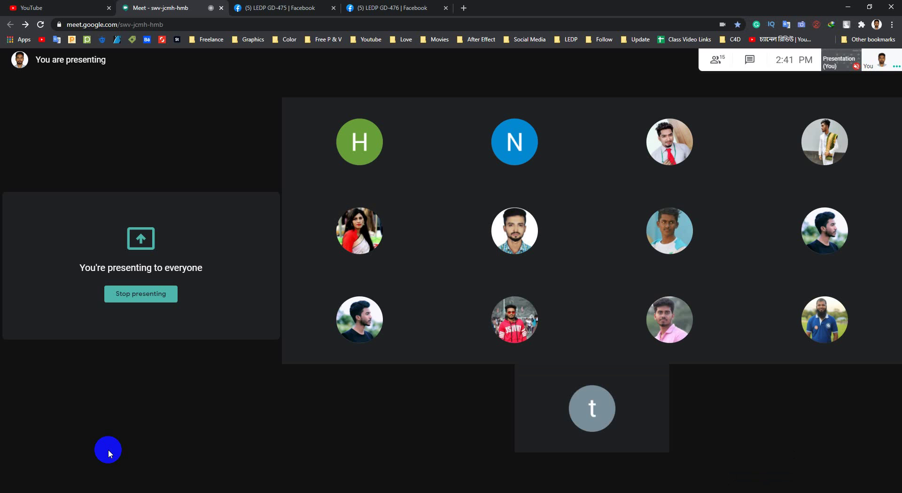
pyautogui.click(848, 7)
pyautogui.click(867, 6)
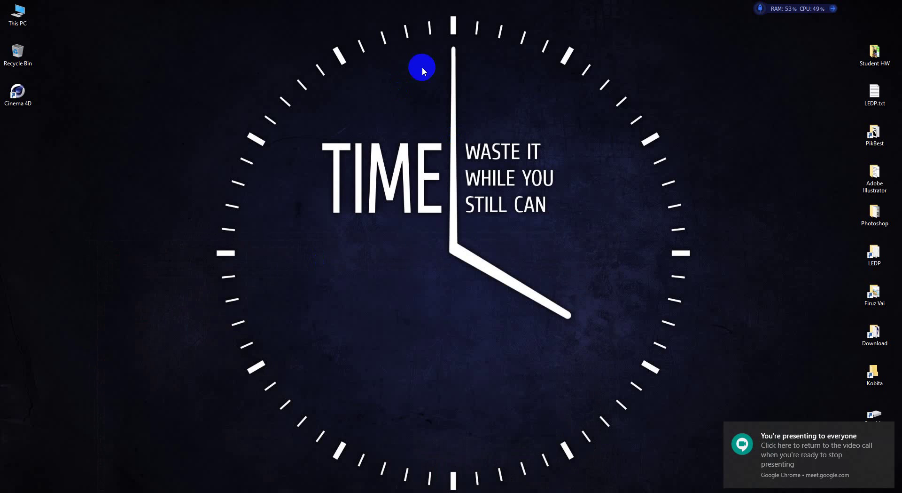
pyautogui.rightClick(578, 116)
pyautogui.click(605, 143)
# Return to the Google Meet call and look through its full list of participants.
pyautogui.moveTo(140, 492)
pyautogui.click(108, 461)
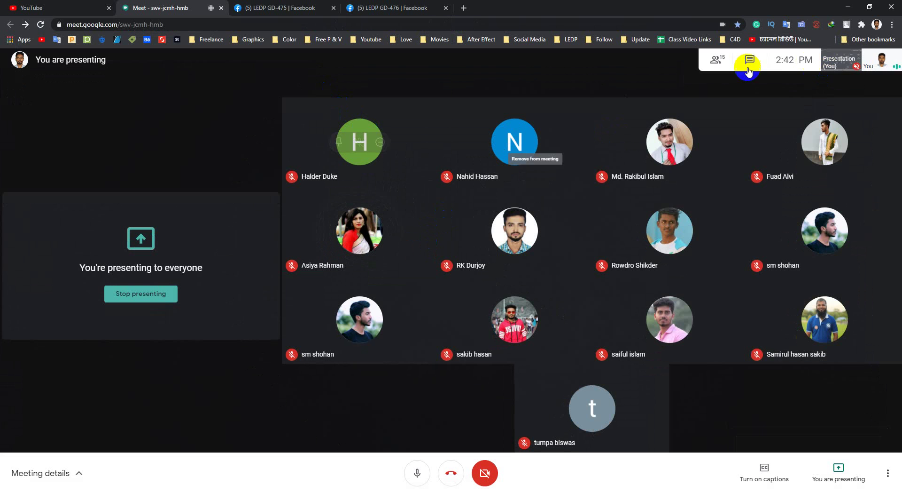
pyautogui.click(717, 59)
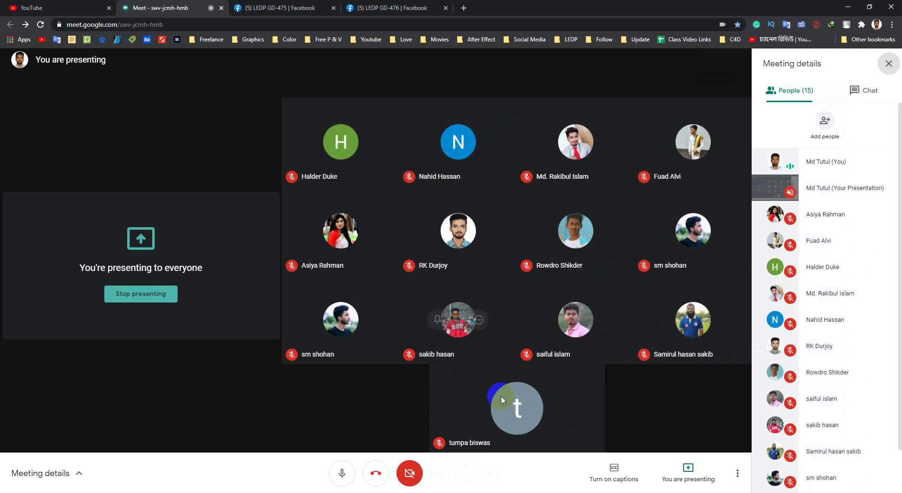
pyautogui.scroll(-2, 811, 346)
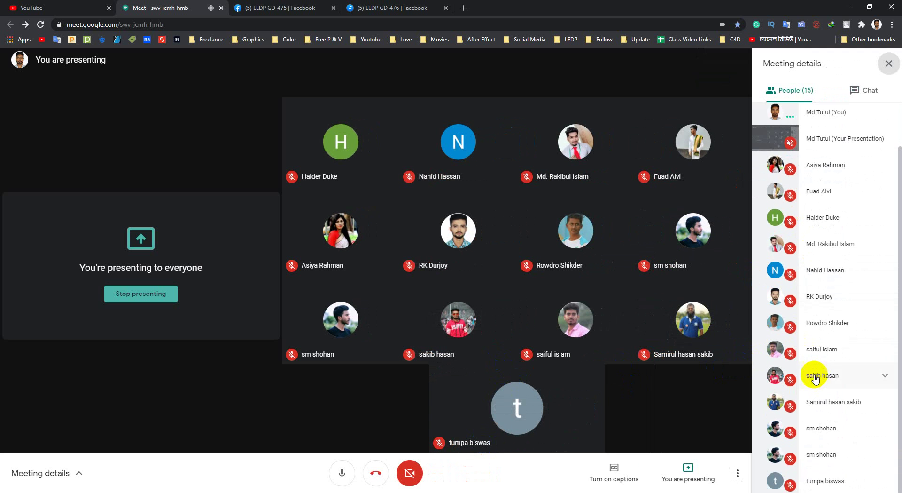
pyautogui.scroll(2, 815, 376)
pyautogui.scroll(-2, 820, 368)
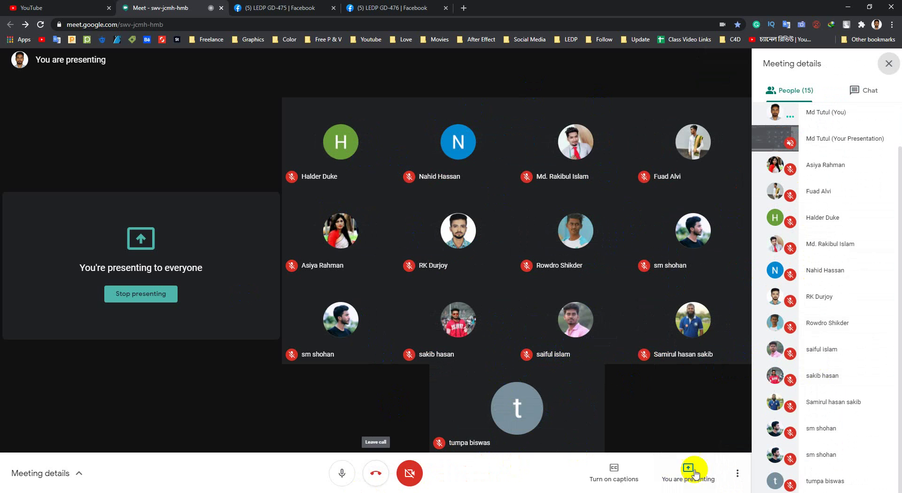
# Stop presenting the screen in the meeting, and switch the microphone off and back on.
pyautogui.click(708, 478)
pyautogui.click(677, 427)
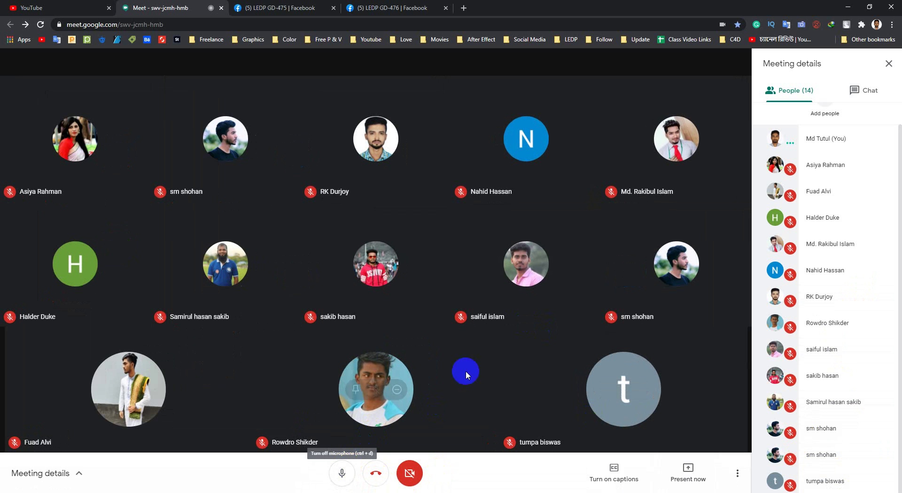
pyautogui.click(344, 477)
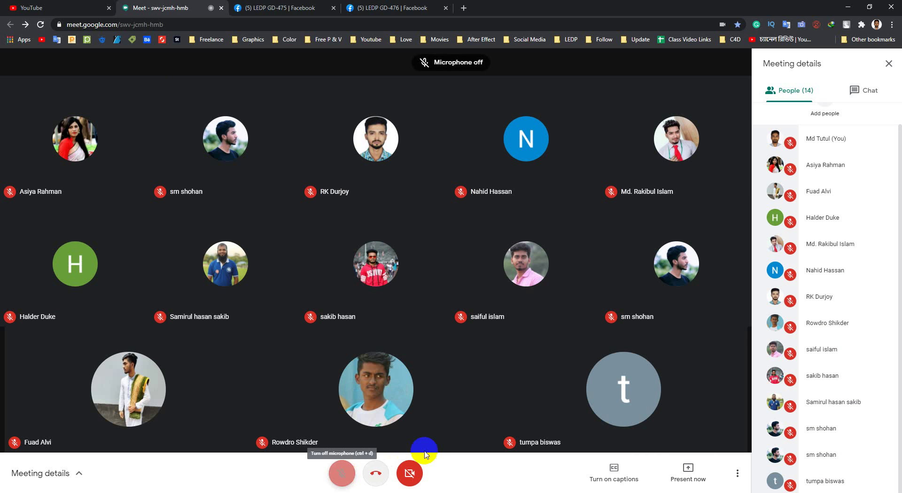
pyautogui.click(549, 299)
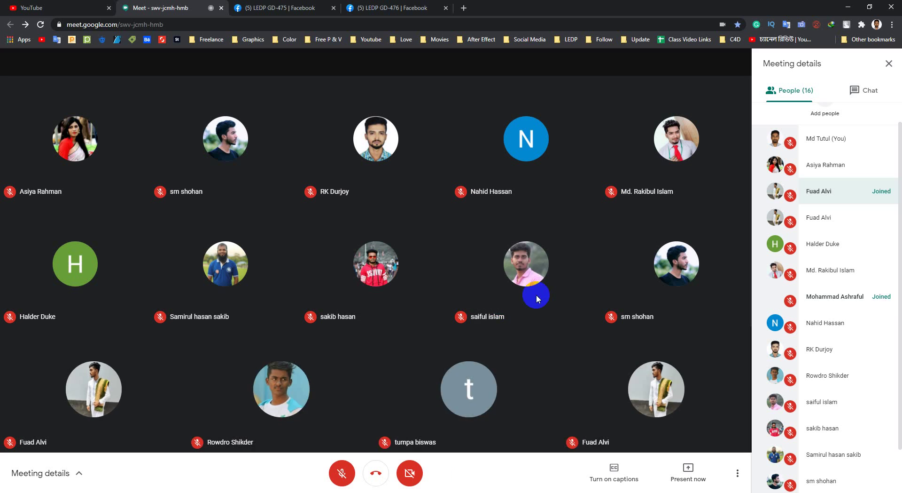
pyautogui.click(334, 470)
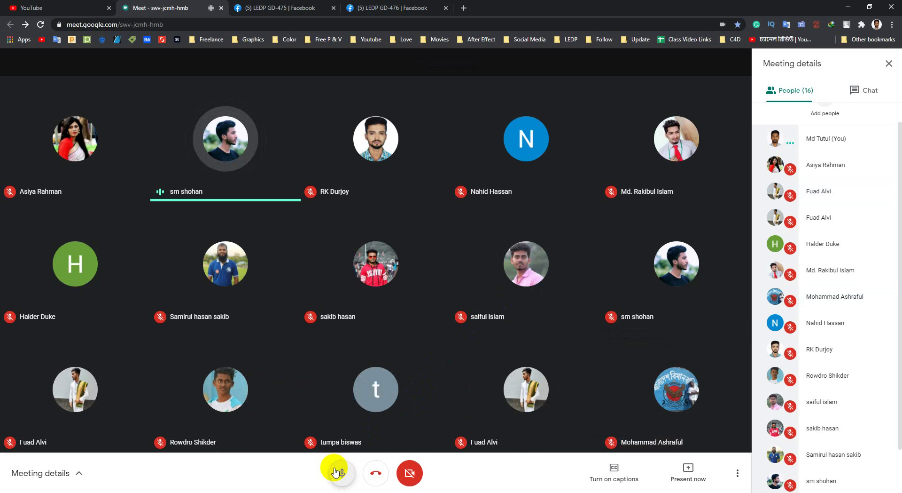
# Present the entire screen to the meeting again, hide the sharing notice, and minimise the browser.
pyautogui.click(688, 470)
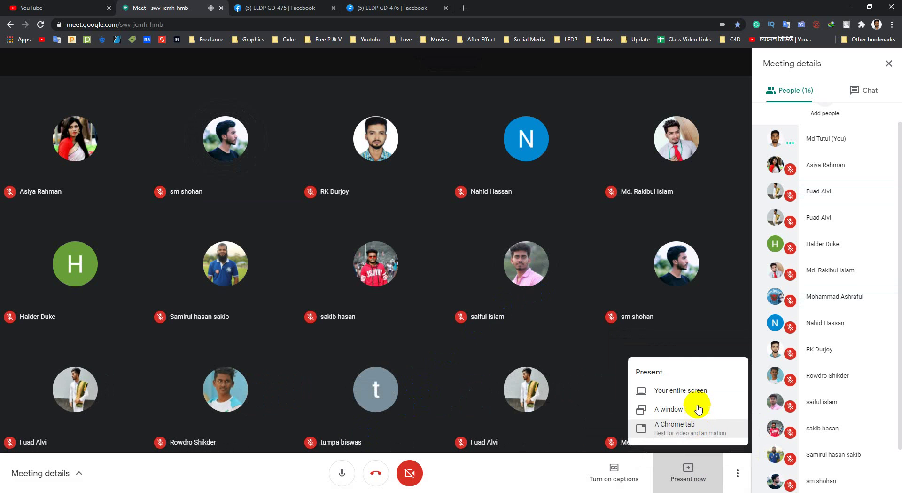
pyautogui.click(695, 399)
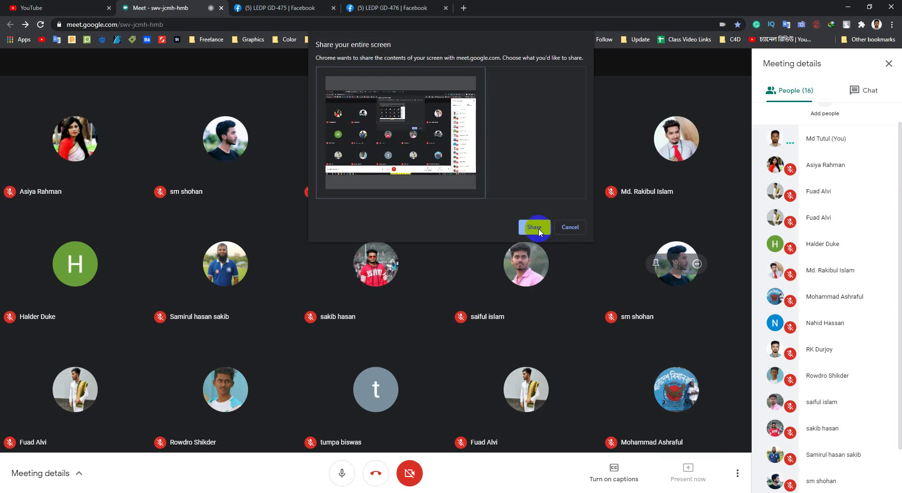
pyautogui.click(539, 228)
pyautogui.click(533, 479)
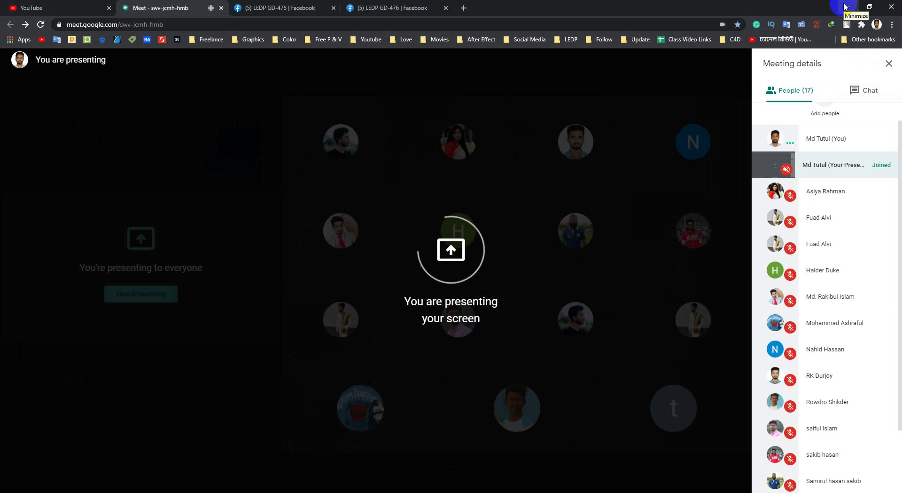
pyautogui.click(845, 6)
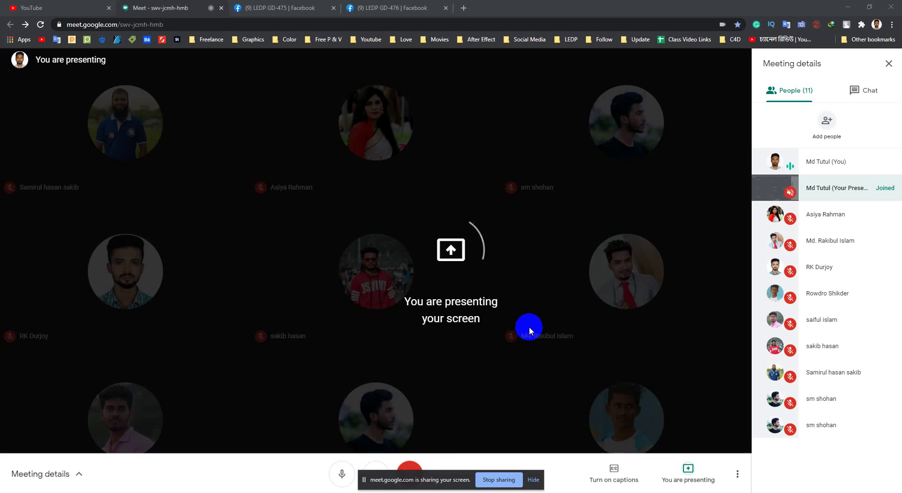
pyautogui.click(534, 481)
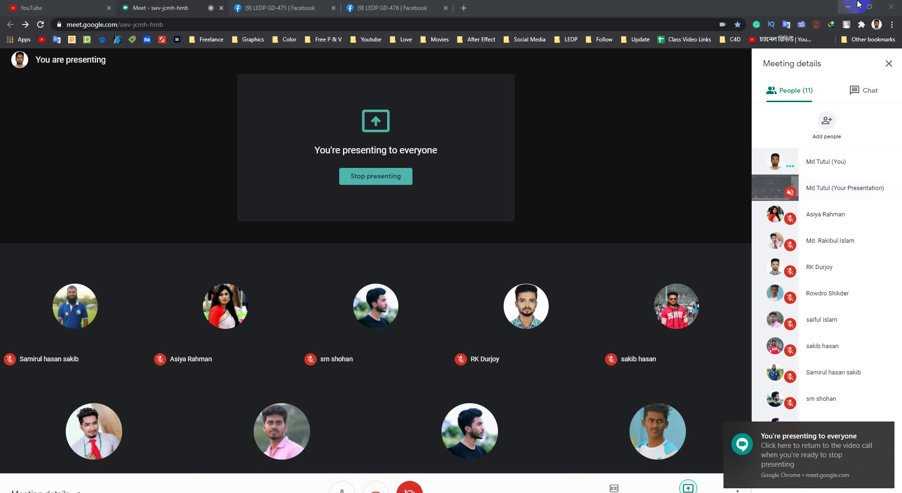
pyautogui.click(858, 5)
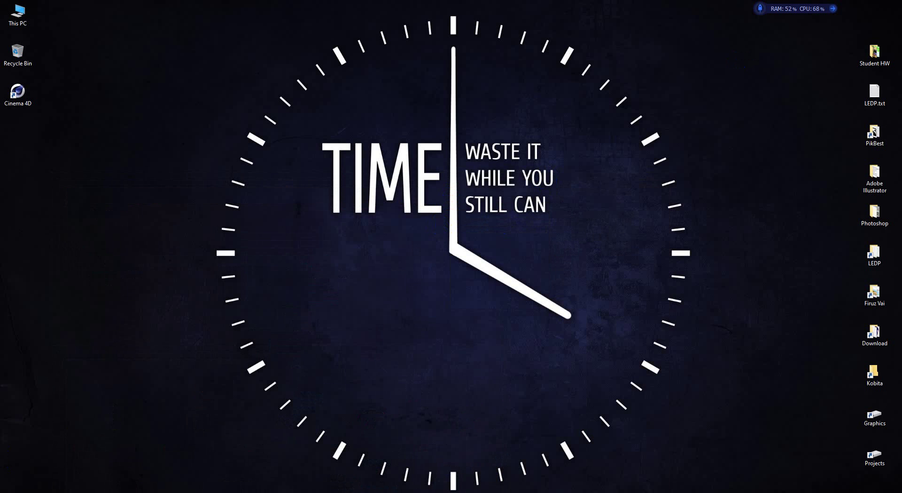
# Switch back to Illustrator with the Class 03.ai document from the desktop.
pyautogui.click(8, 492)
pyautogui.click(498, 255)
pyautogui.click(8, 492)
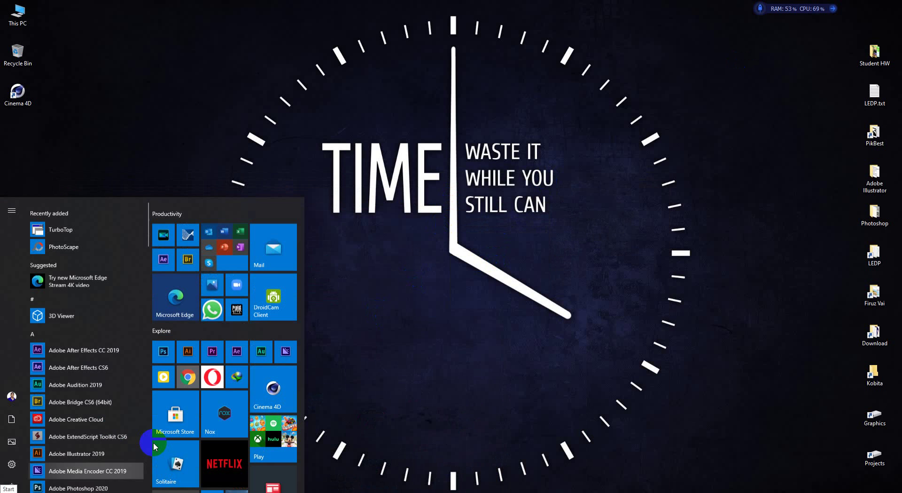
pyautogui.click(352, 360)
pyautogui.click(182, 492)
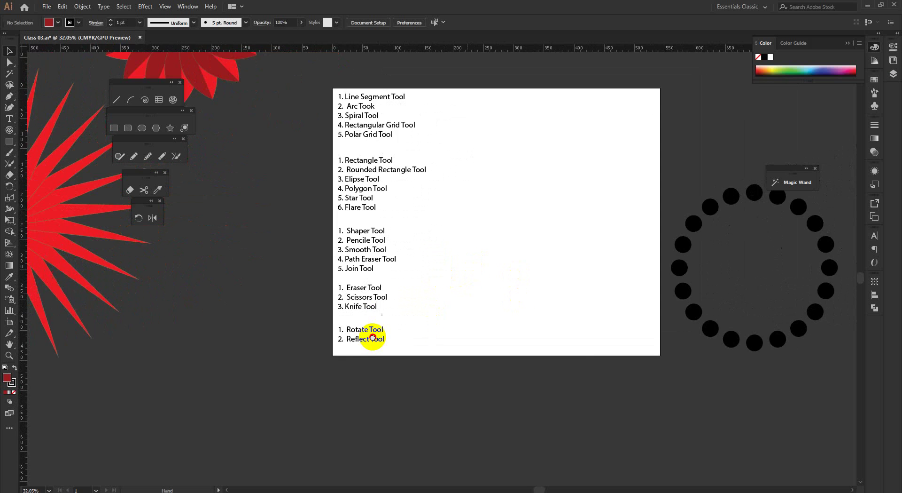
# Delete the whole ring of black dots beside the artboard.
pyautogui.moveTo(373, 337); pyautogui.dragTo(275, 382)
pyautogui.moveTo(548, 186); pyautogui.dragTo(754, 436)
pyautogui.press('Delete')
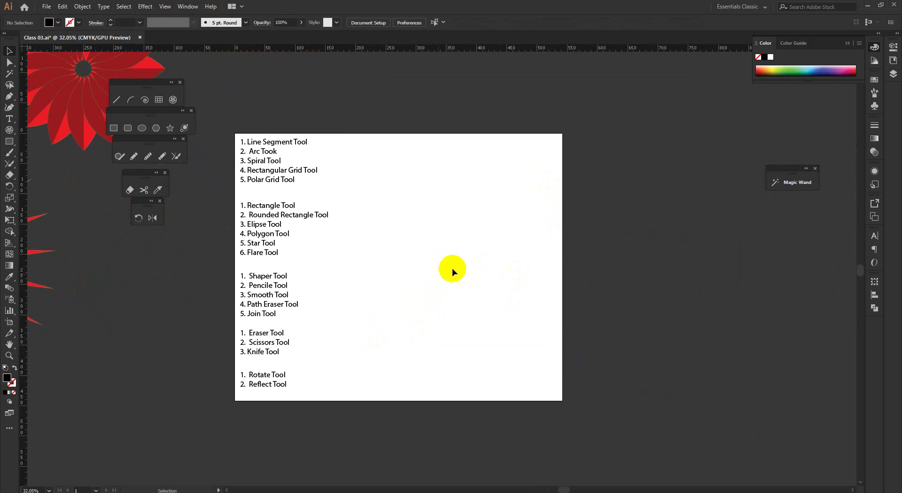
# Draw a circle about 309 mm across with the Ellipse tool in the empty area beside the tool lists.
pyautogui.scroll(4, 452, 268)
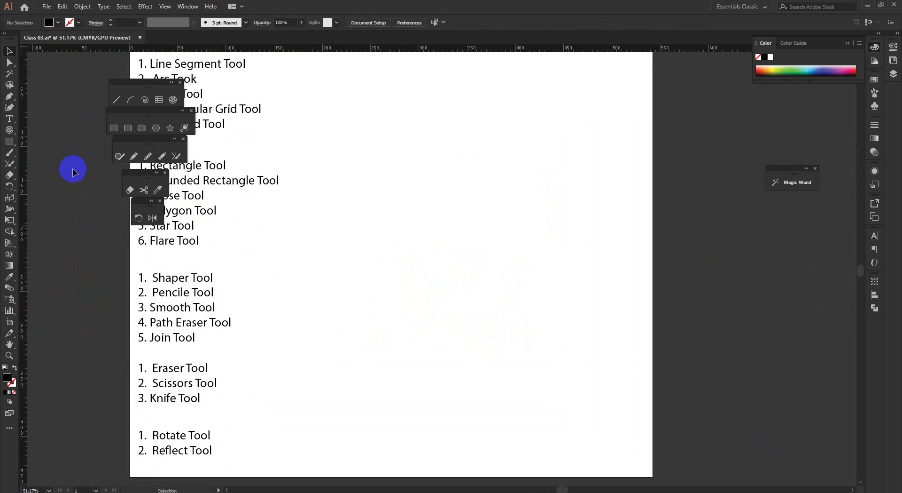
pyautogui.click(136, 129)
pyautogui.moveTo(458, 253); pyautogui.dragTo(595, 408)
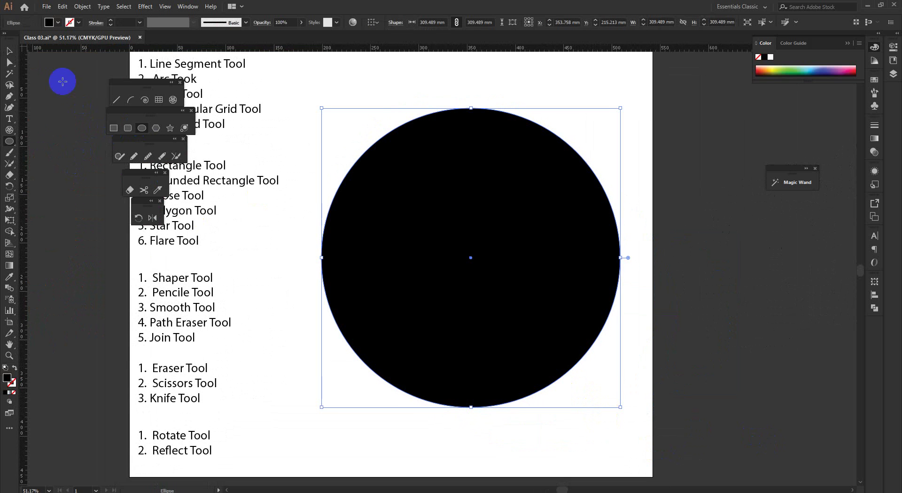
# Apply the default white fill and black stroke to the large circle, and deselect it.
pyautogui.click(10, 51)
pyautogui.click(413, 270)
pyautogui.press('d')
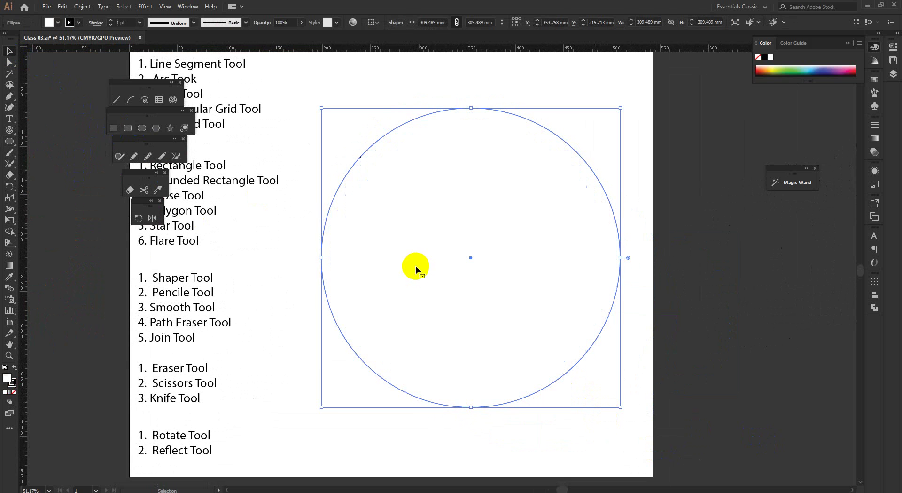
pyautogui.click(350, 110)
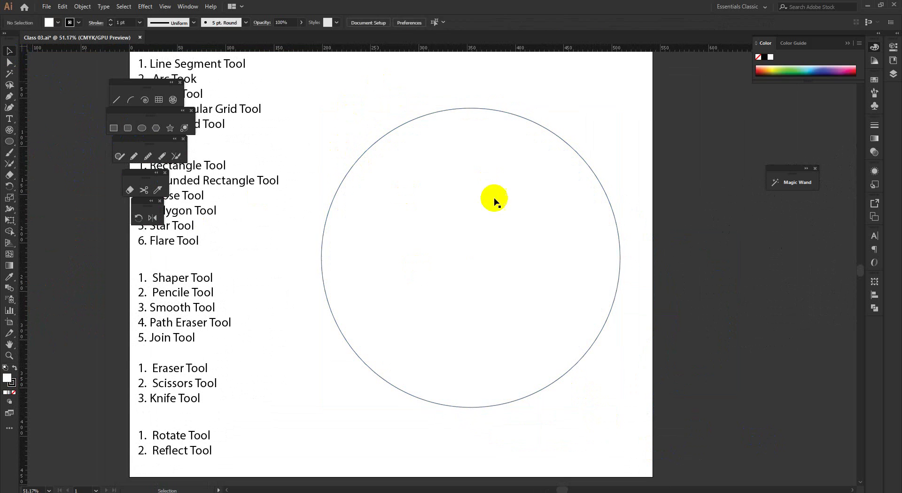
pyautogui.click(366, 151)
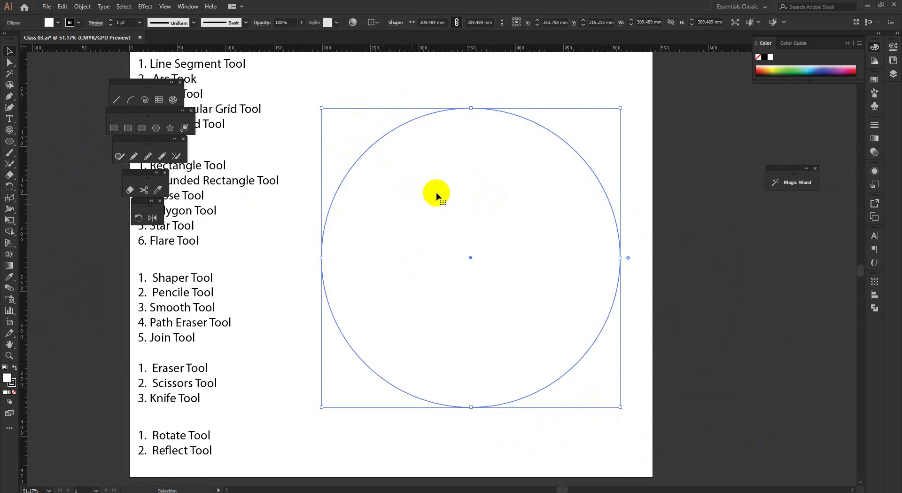
pyautogui.click(567, 84)
# Draw a rectangle about 5 mm wide and 16 mm high just inside the circle's top edge, and shift it slightly right.
pyautogui.moveTo(467, 180); pyautogui.dragTo(500, 217)
pyautogui.moveTo(555, 180); pyautogui.dragTo(524, 179)
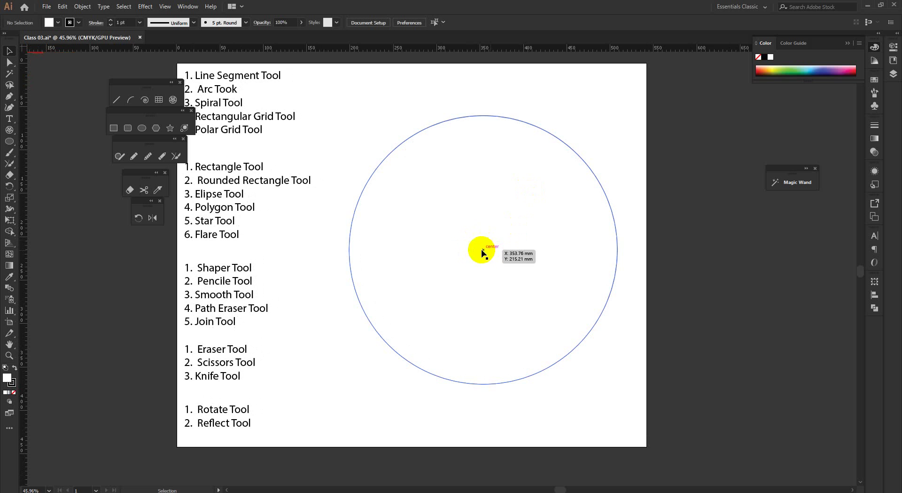
pyautogui.moveTo(484, 217); pyautogui.dragTo(498, 275)
pyautogui.moveTo(500, 213); pyautogui.dragTo(522, 210)
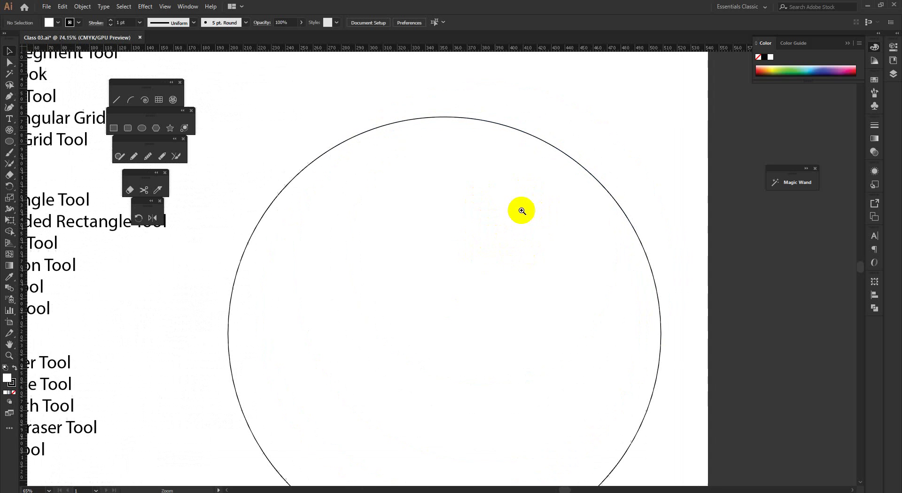
pyautogui.click(114, 128)
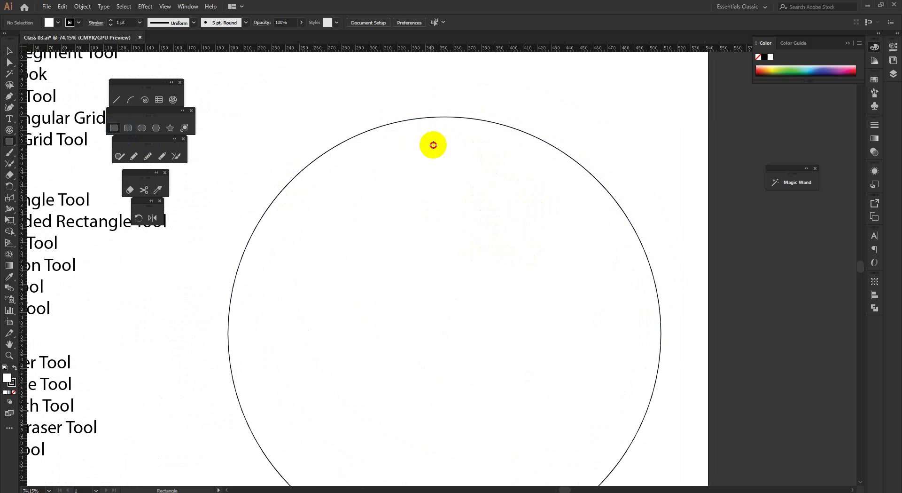
pyautogui.moveTo(429, 125)
pyautogui.mouseDown()
pyautogui.moveTo(439, 162)
pyautogui.moveTo(450, 143)
pyautogui.moveTo(449, 165)
pyautogui.moveTo(446, 140)
pyautogui.mouseUp()
pyautogui.scroll(3, 453, 148)
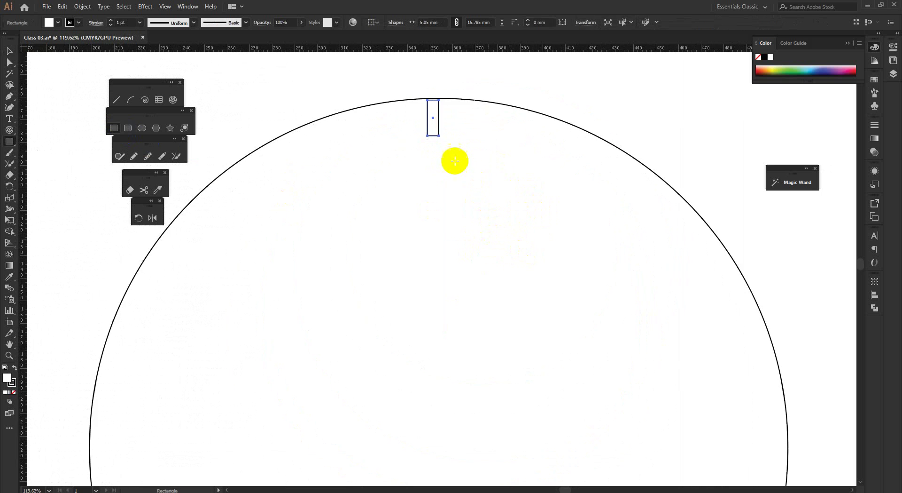
pyautogui.click(9, 50)
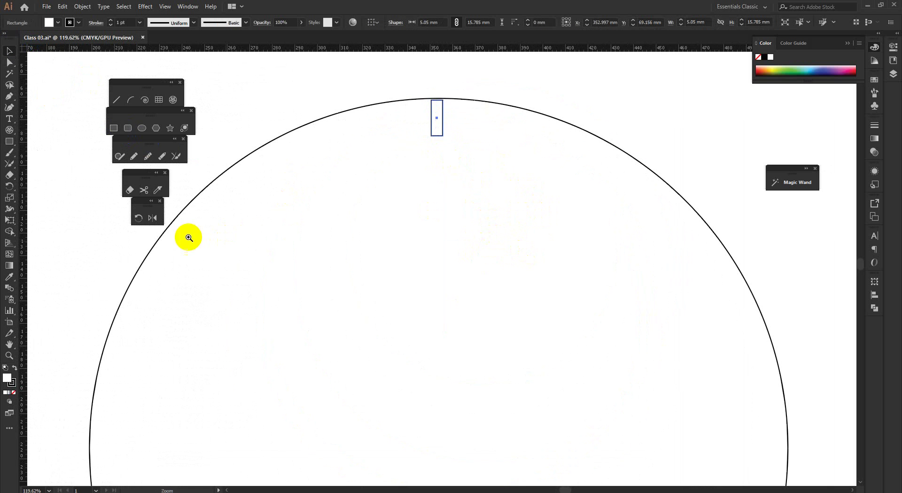
# Place a vertical guide through the middle of the circle, at about X 354 mm.
pyautogui.moveTo(190, 237); pyautogui.dragTo(134, 239)
pyautogui.moveTo(446, 286); pyautogui.dragTo(391, 279)
pyautogui.scroll(-2, 463, 235)
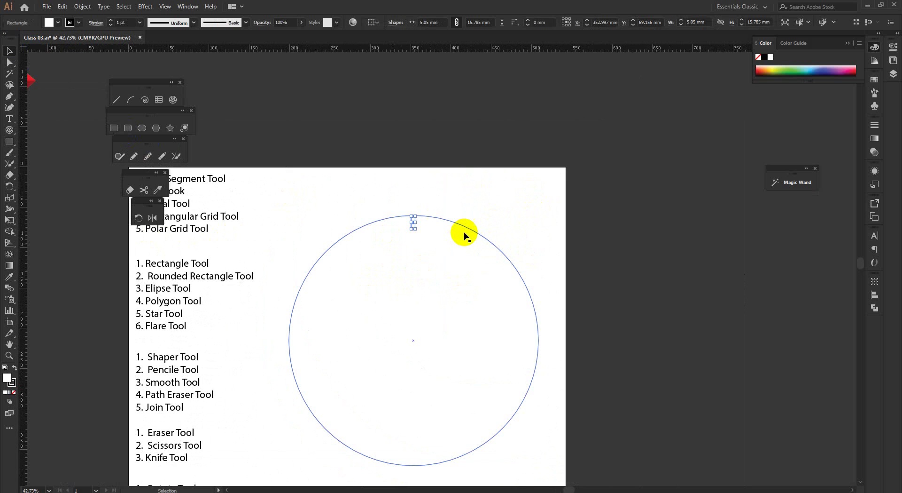
pyautogui.moveTo(28, 381); pyautogui.dragTo(414, 383)
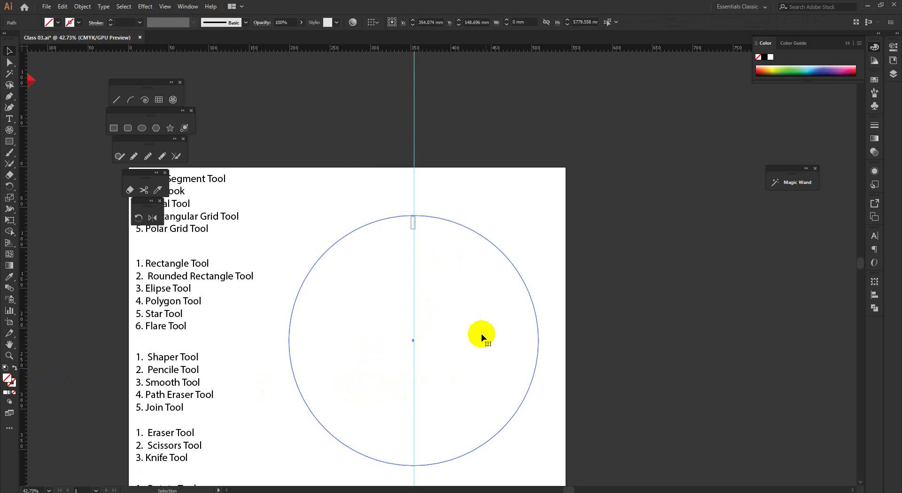
# Shift the vertical guide slightly left towards the circle's centre point, to about X 353.5 mm.
pyautogui.click(373, 354)
pyautogui.scroll(5, 518, 399)
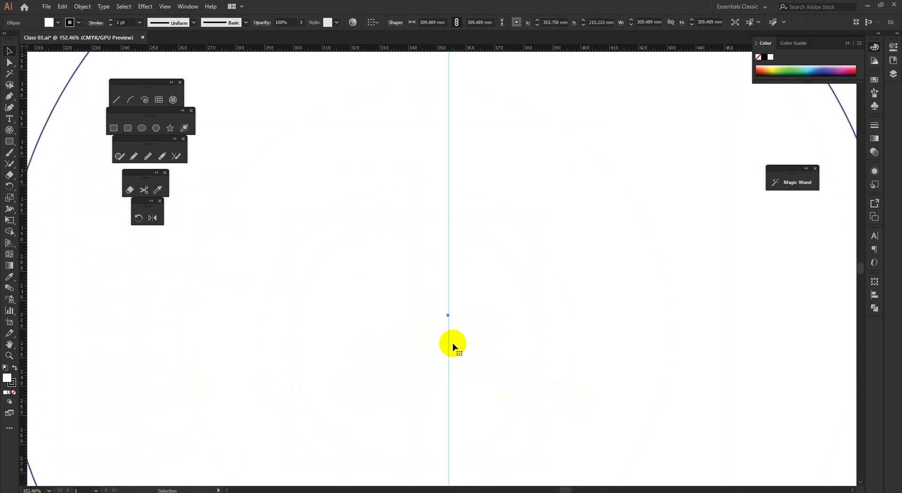
pyautogui.scroll(3, 450, 344)
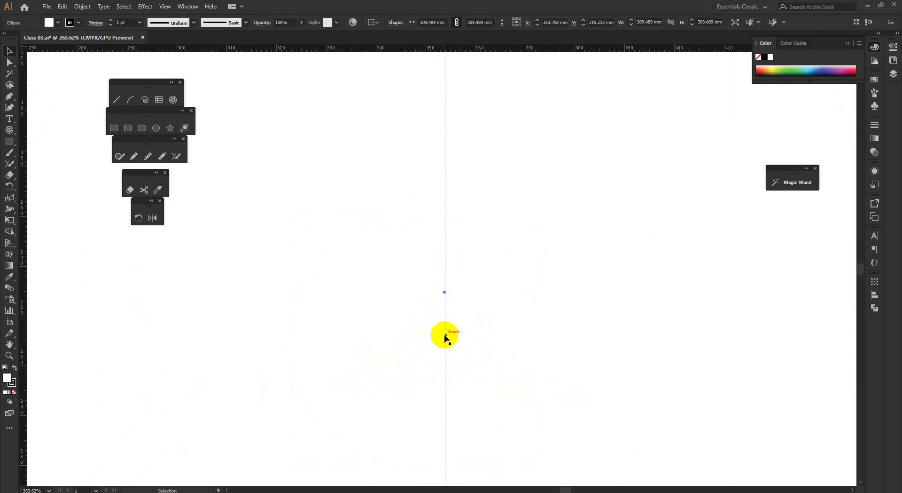
pyautogui.click(444, 336)
# Remove the vertical guide running through the middle of the circle and the small rectangle.
pyautogui.scroll(-5, 462, 348)
pyautogui.press('space')
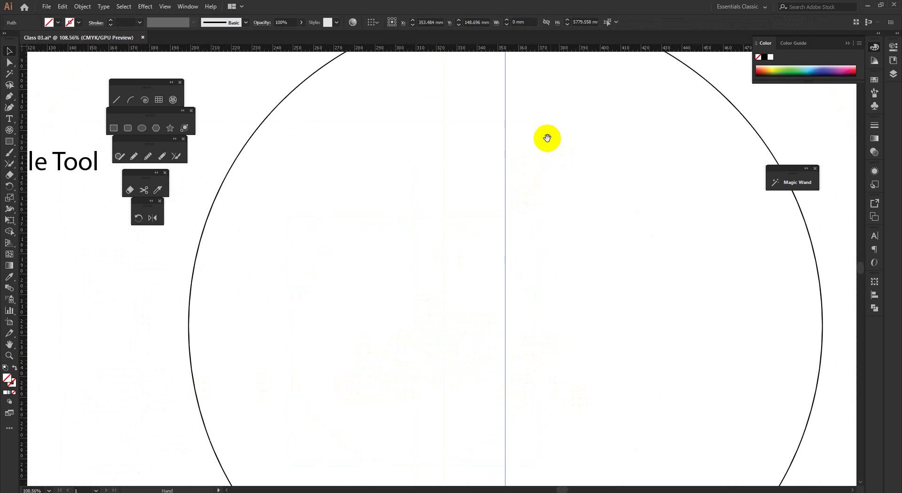
pyautogui.moveTo(548, 138); pyautogui.dragTo(501, 365)
pyautogui.moveTo(468, 196); pyautogui.dragTo(556, 397)
pyautogui.moveTo(458, 365); pyautogui.dragTo(547, 437)
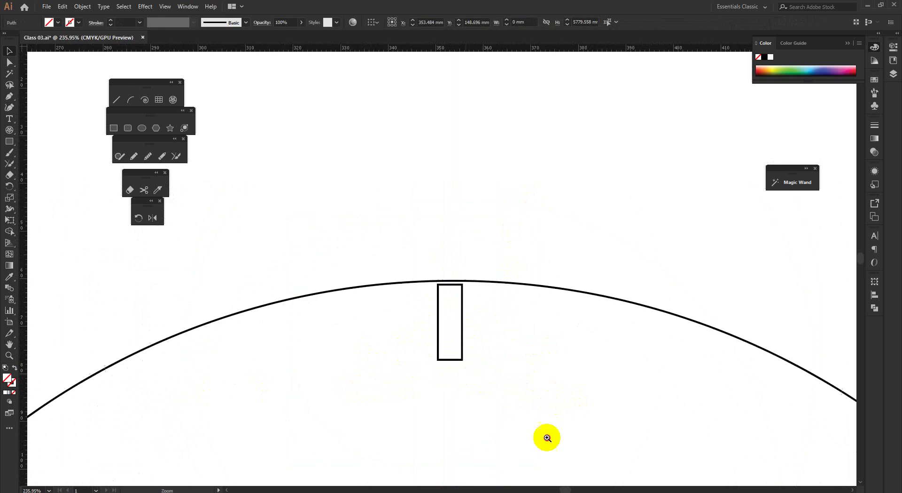
pyautogui.click(463, 294)
pyautogui.moveTo(457, 295); pyautogui.dragTo(458, 282)
pyautogui.scroll(2, 461, 298)
pyautogui.scroll(-5, 480, 346)
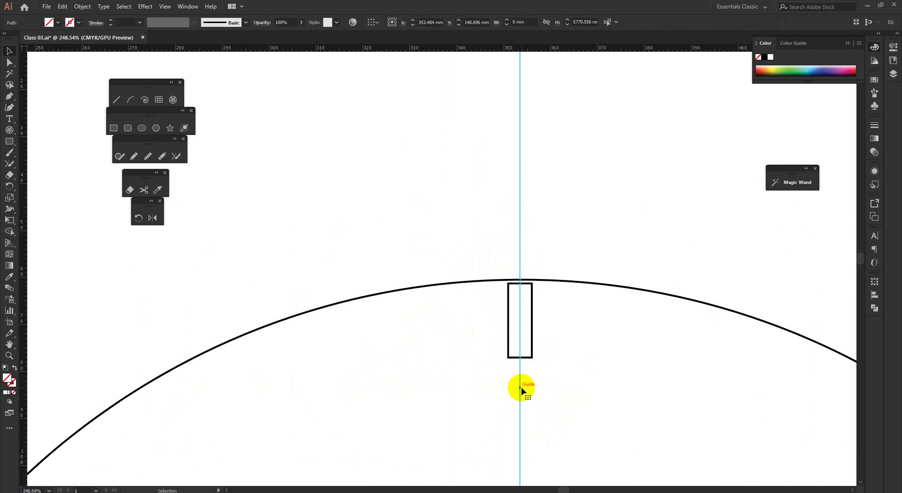
pyautogui.click(521, 390)
# Create a copy of the small rectangle rotated by 360/12 degrees around the large circle's centre.
pyautogui.hotkey('ctrl', '0')
pyautogui.moveTo(525, 156); pyautogui.dragTo(548, 209)
pyautogui.click(523, 98)
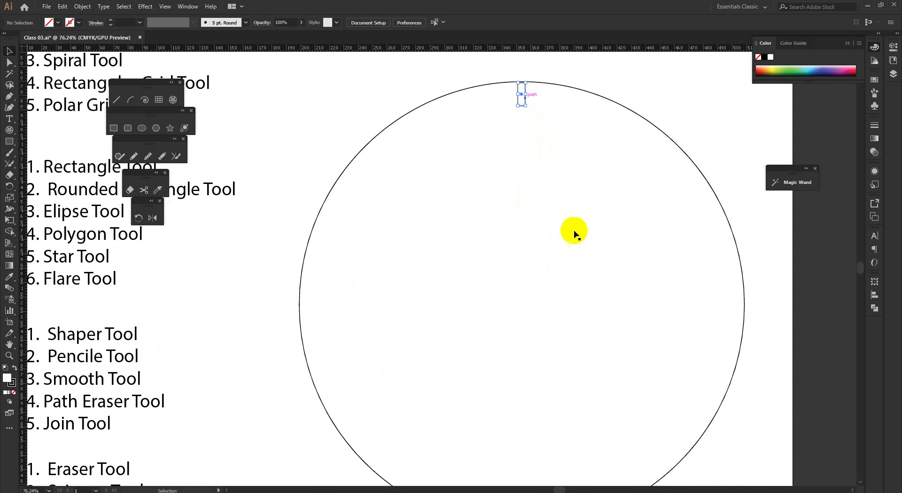
pyautogui.scroll(2, 579, 258)
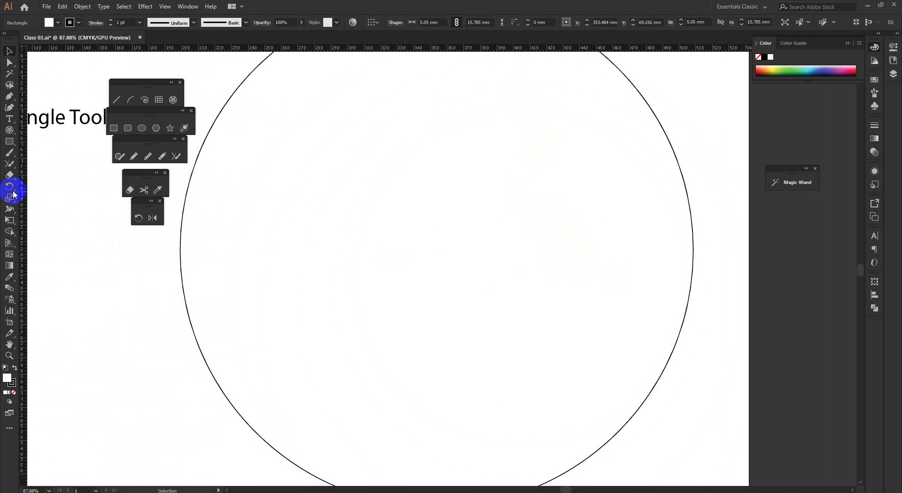
pyautogui.click(11, 188)
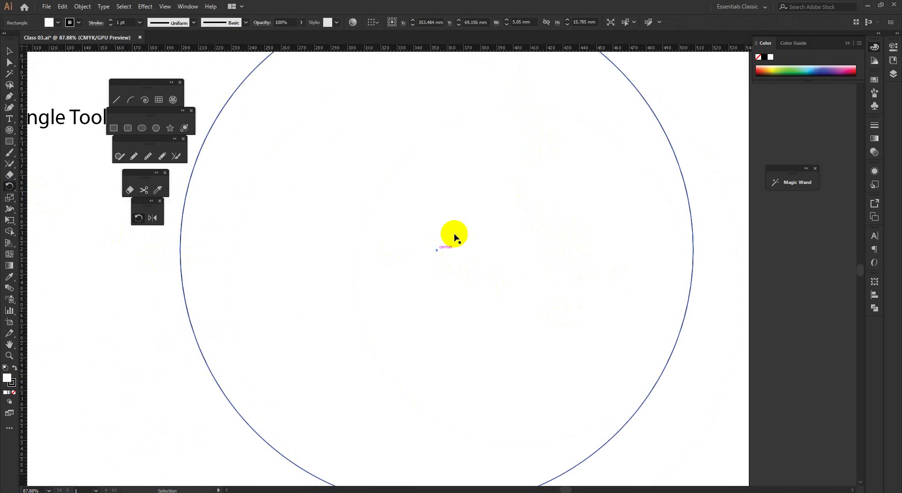
pyautogui.scroll(-3, 522, 280)
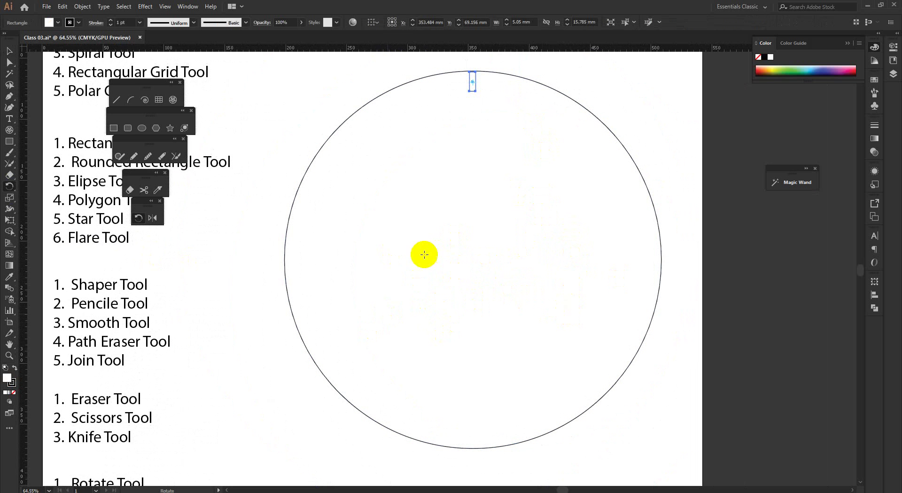
pyautogui.press('v')
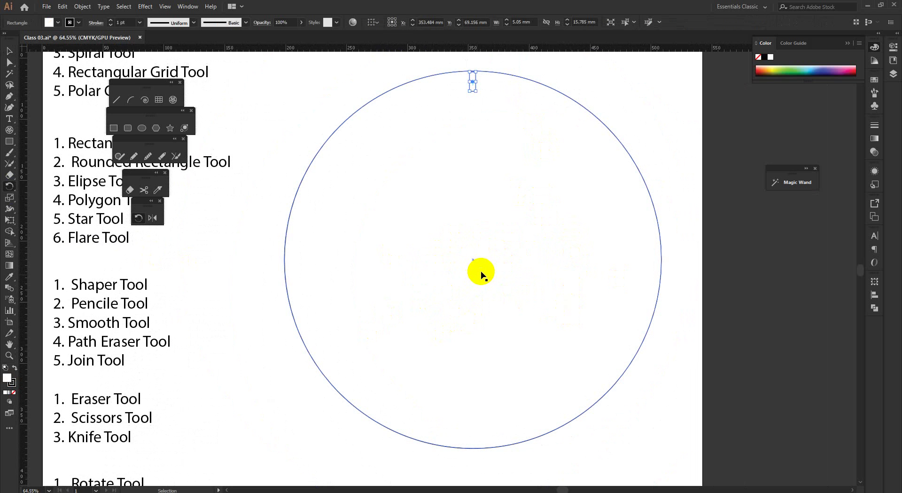
pyautogui.press('r')
pyautogui.scroll(2, 472, 265)
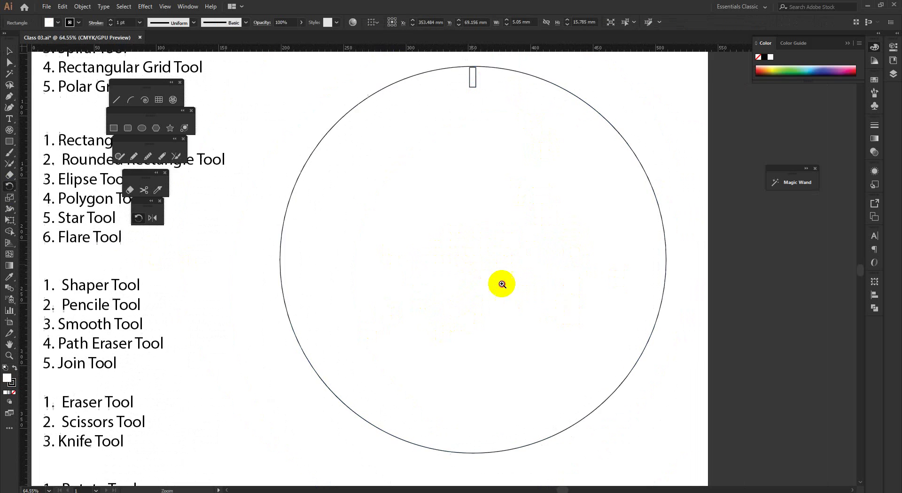
pyautogui.press('v')
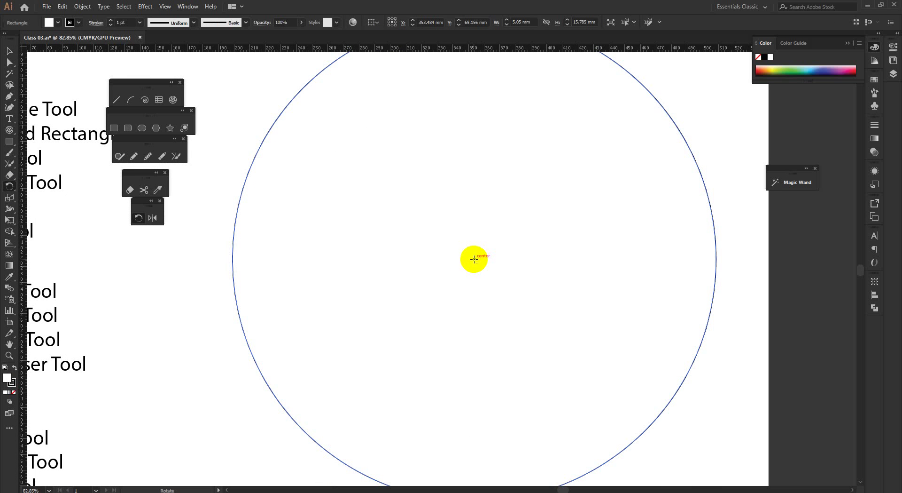
pyautogui.keyDown('alt'); pyautogui.click(475, 259); pyautogui.keyUp('alt')
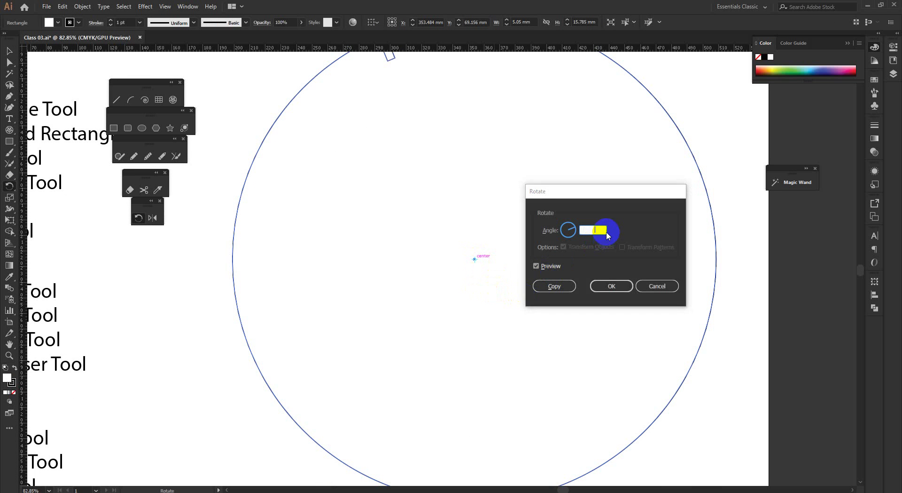
pyautogui.moveTo(528, 236); pyautogui.dragTo(435, 250)
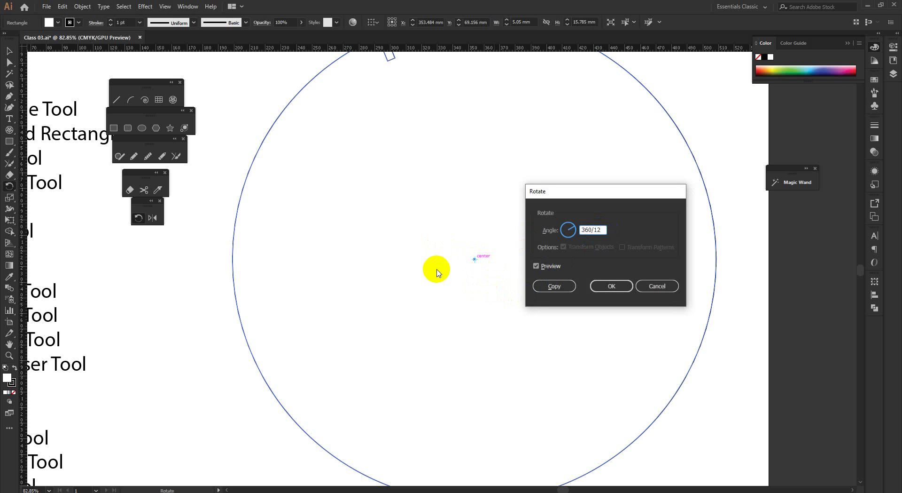
pyautogui.click(567, 286)
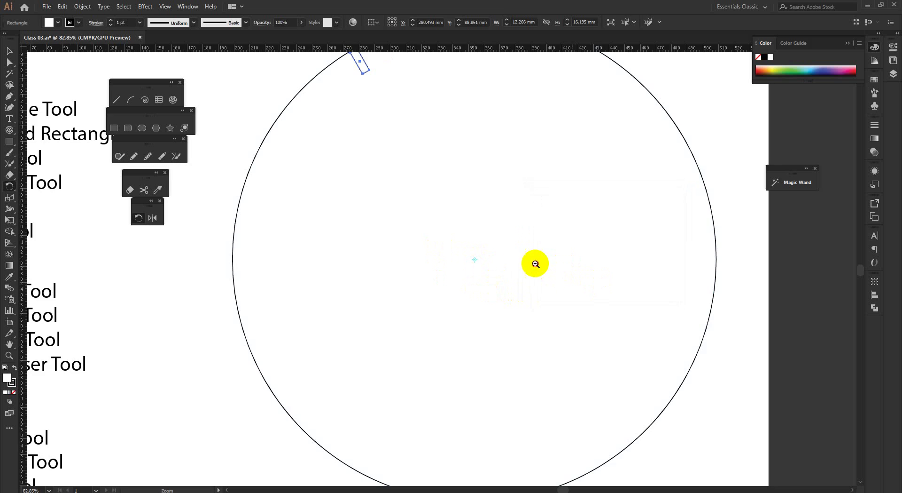
# Undo the rotated copy of the small rectangle.
pyautogui.moveTo(536, 264); pyautogui.dragTo(513, 261)
pyautogui.click(9, 51)
pyautogui.click(439, 126)
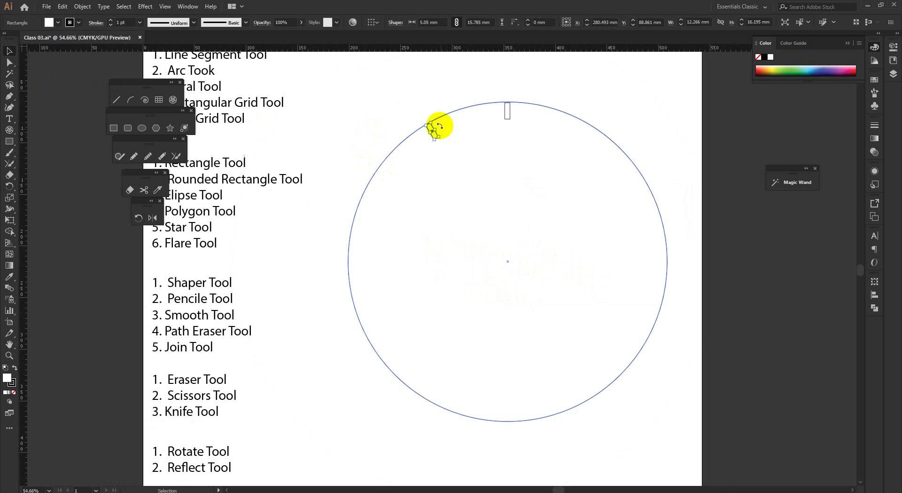
pyautogui.press('v')
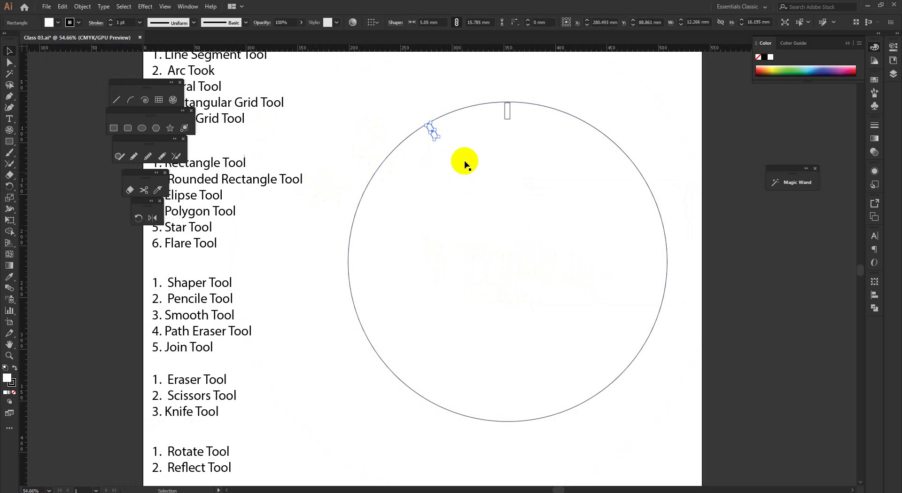
pyautogui.hotkey('ctrl', 'z')
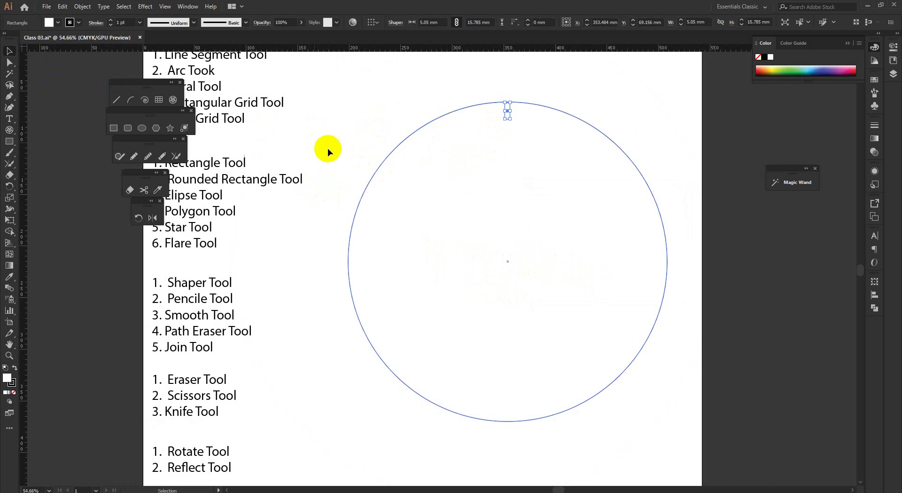
# Swap the rectangle's fill and stroke to give it a black fill and white stroke.
pyautogui.click(16, 401)
pyautogui.click(15, 367)
pyautogui.click(10, 52)
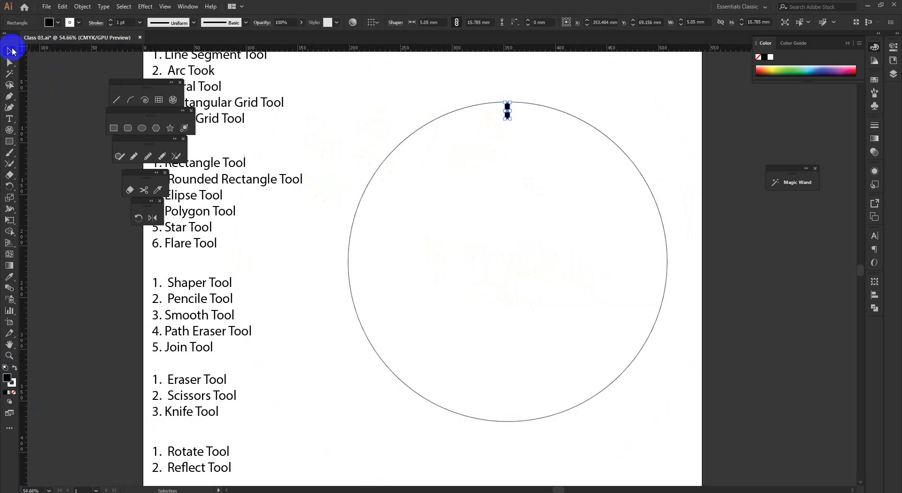
# Add a copy of the black rectangle mark rotated by 360/12 degrees about the circle's centre.
pyautogui.scroll(-1, 524, 203)
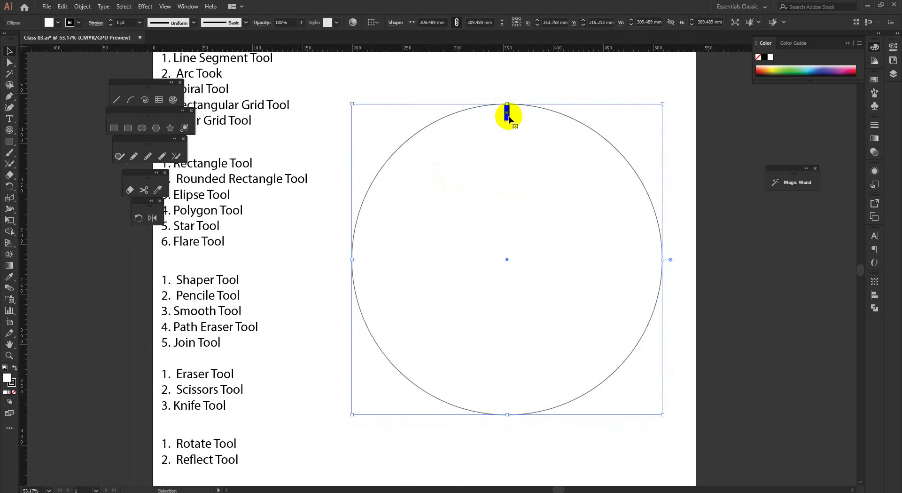
pyautogui.click(138, 217)
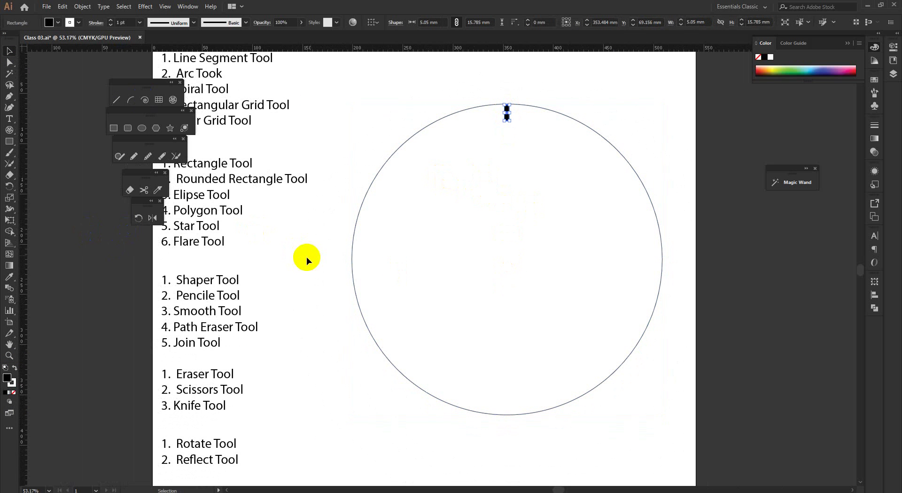
pyautogui.keyDown('alt'); pyautogui.click(507, 259); pyautogui.keyUp('alt')
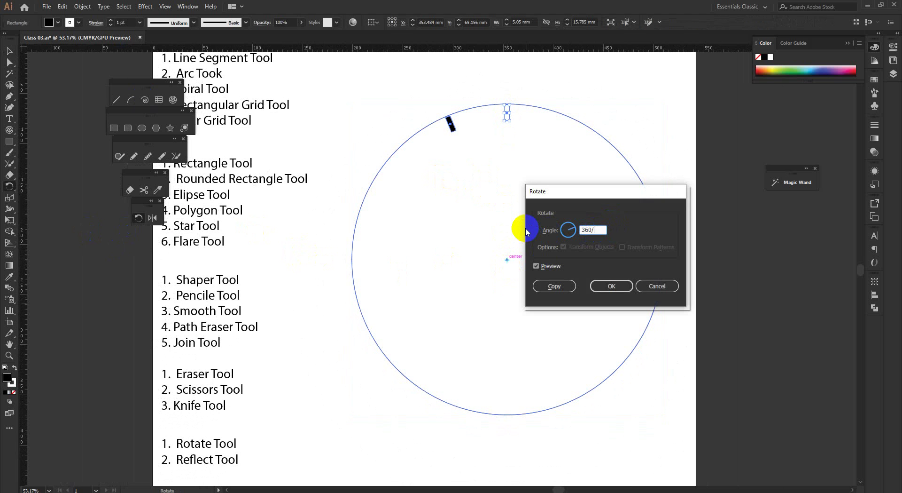
pyautogui.click(554, 285)
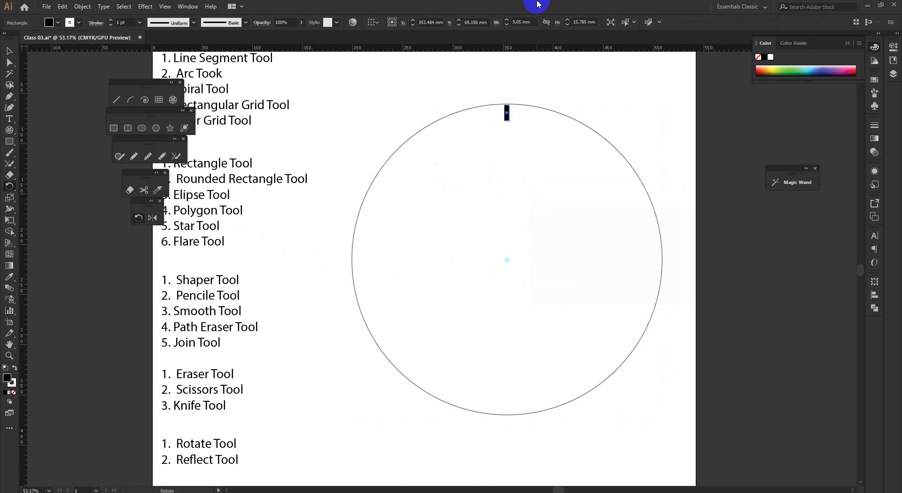
# Repeat the rotated copy ten more times to complete twelve evenly spaced marks around the circle.
pyautogui.hotkey('ctrl', 'd')
pyautogui.hotkey('ctrl', 'd')
pyautogui.hotkey('ctrl', 'd')
pyautogui.hotkey('ctrl', 'd')
pyautogui.hotkey('ctrl', 'd')
pyautogui.hotkey('ctrl', 'd')
pyautogui.hotkey('ctrl', 'd')
pyautogui.hotkey('ctrl', 'd')
pyautogui.hotkey('ctrl', 'd')
pyautogui.hotkey('ctrl', 'd')
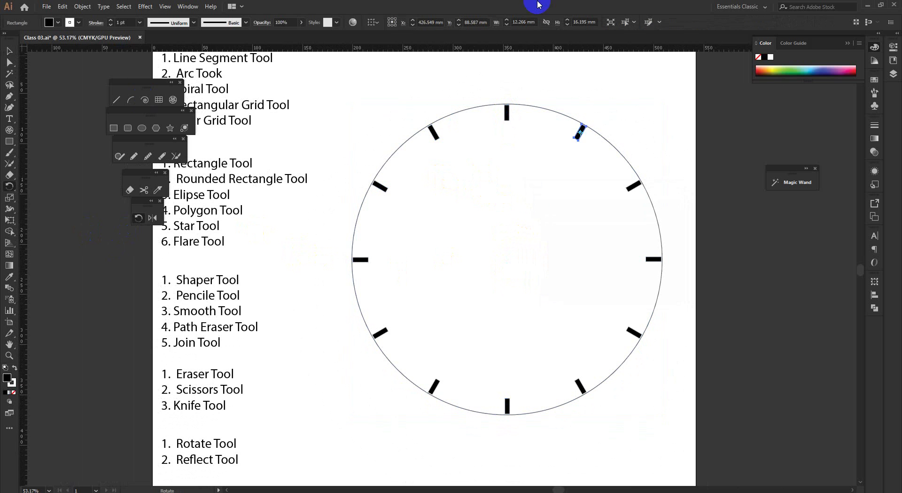
# Duplicate the black mark at the circle's top in place, and fill the copy with a pinkish red.
pyautogui.click(9, 51)
pyautogui.moveTo(553, 269); pyautogui.dragTo(571, 279)
pyautogui.click(645, 126)
pyautogui.moveTo(519, 149); pyautogui.dragTo(509, 235)
pyautogui.moveTo(434, 220); pyautogui.dragTo(467, 284)
pyautogui.click(487, 234)
pyautogui.click(515, 279)
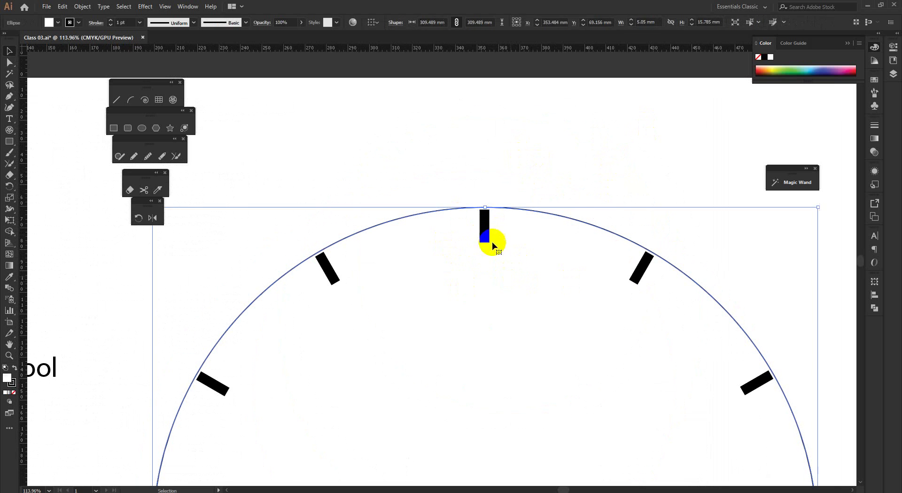
pyautogui.click(484, 228)
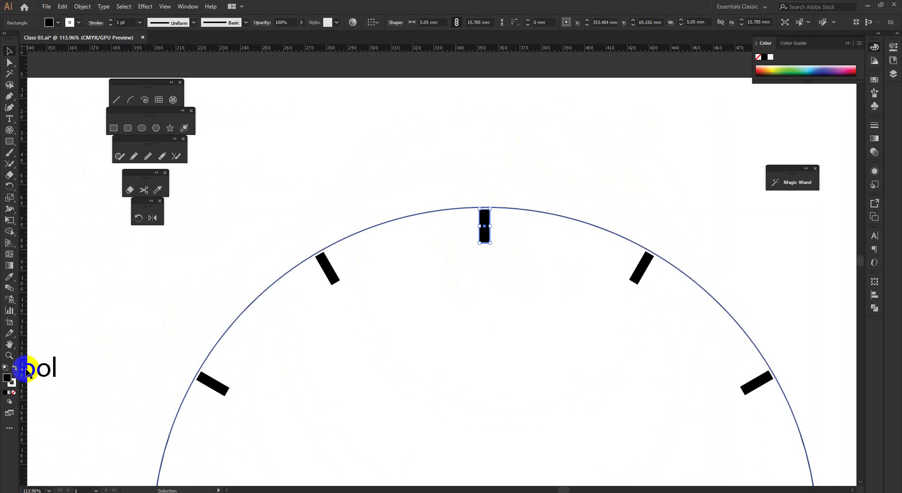
pyautogui.press('v')
pyautogui.doubleClick(10, 381)
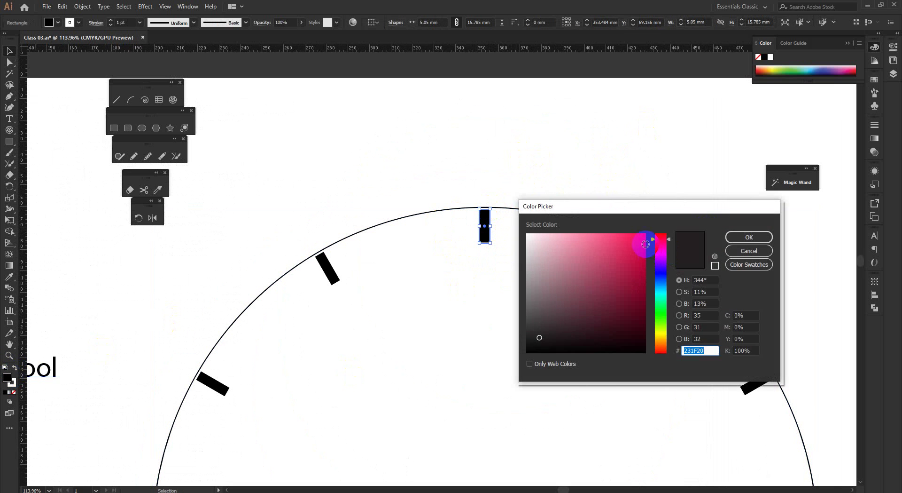
pyautogui.click(638, 242)
pyautogui.click(733, 236)
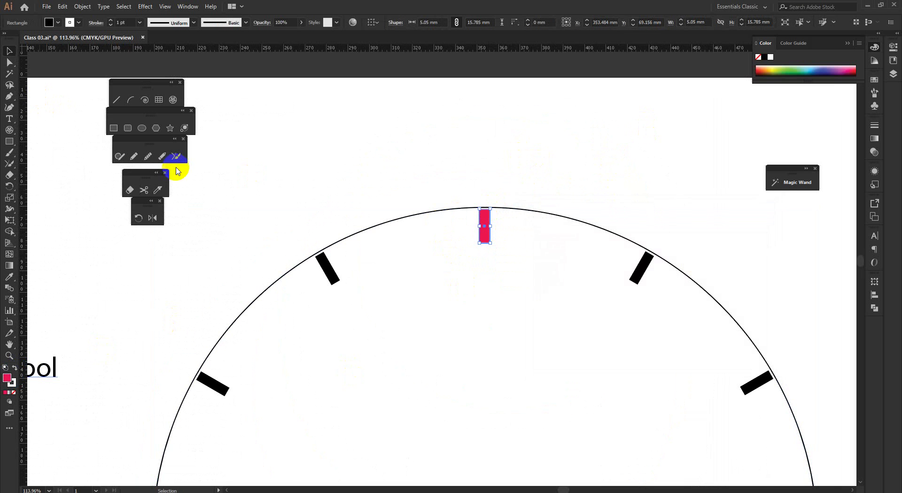
# Scale the red copy about its centre to about 1.95 mm wide and 6.1 mm high inside the top black mark.
pyautogui.moveTo(492, 207); pyautogui.dragTo(497, 220)
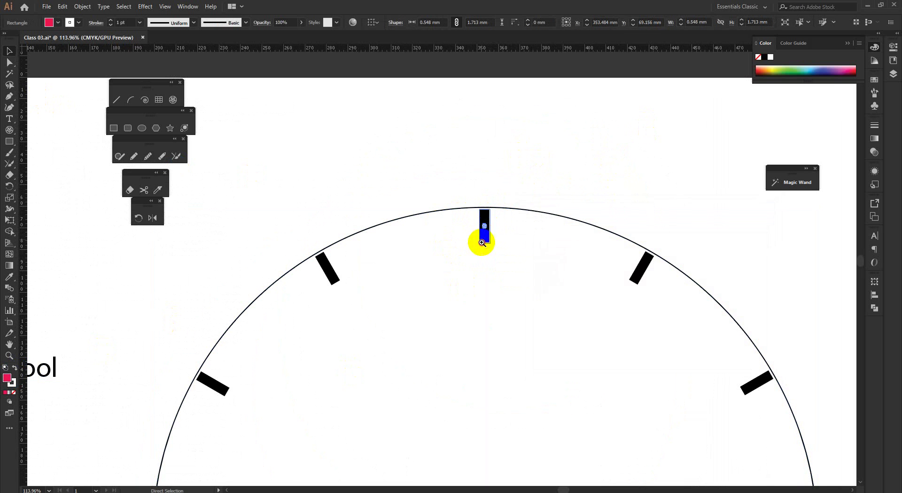
pyautogui.scroll(2, 481, 241)
pyautogui.scroll(2, 489, 216)
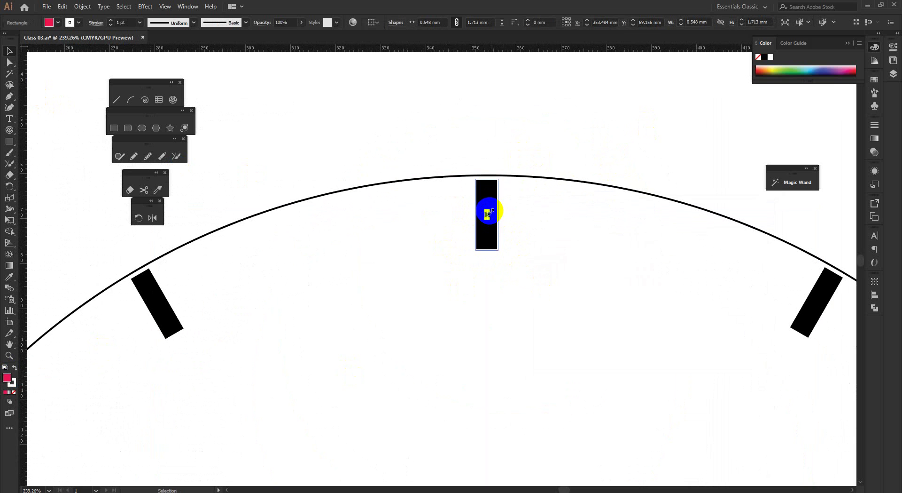
pyautogui.moveTo(489, 213); pyautogui.dragTo(505, 205)
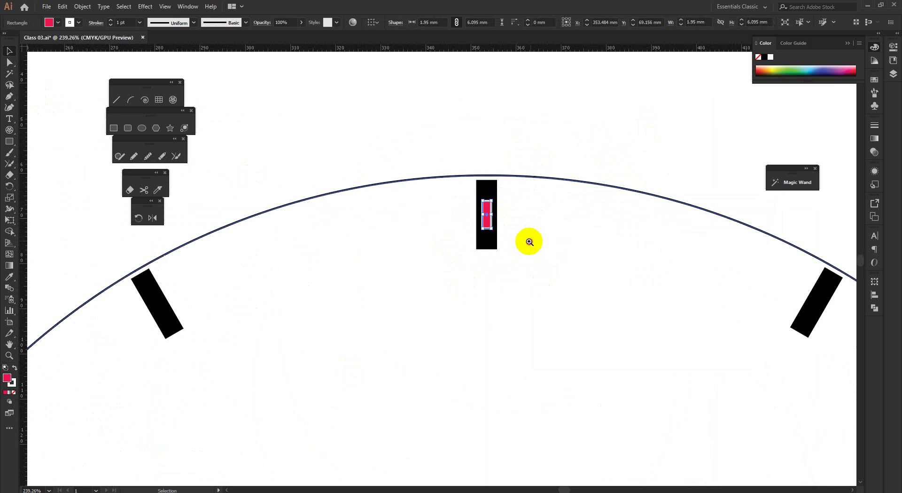
pyautogui.scroll(-1, 540, 243)
pyautogui.click(554, 246)
pyautogui.scroll(-3, 470, 256)
pyautogui.scroll(2, 556, 292)
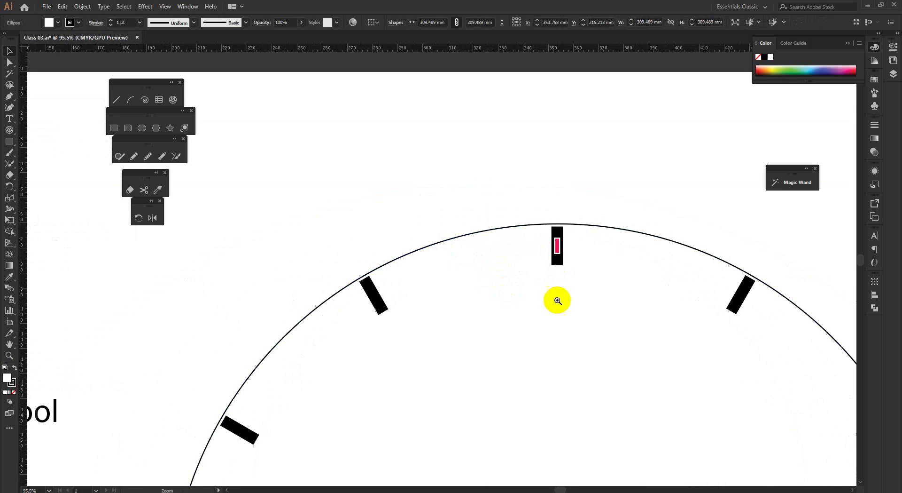
# Create a copy of the small red mark rotated by 360/60 degrees about the circle's centre.
pyautogui.click(562, 245)
pyautogui.hotkey('ctrl', '0')
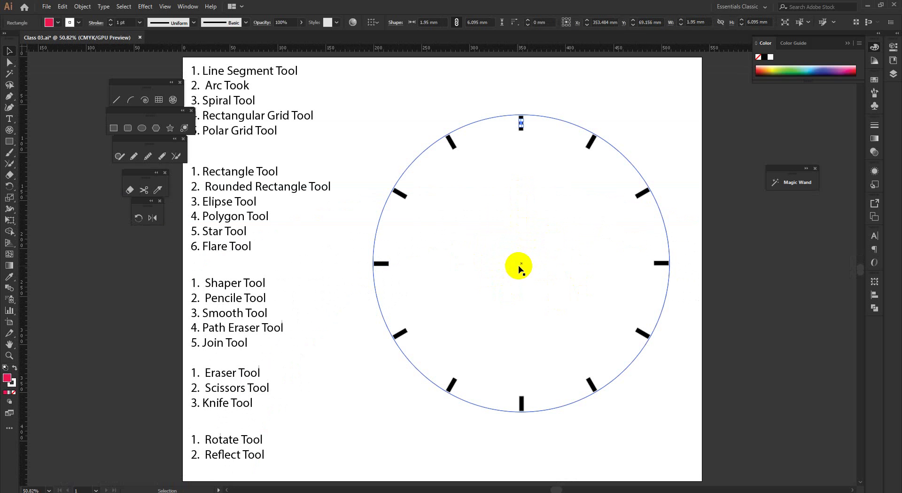
pyautogui.press('r')
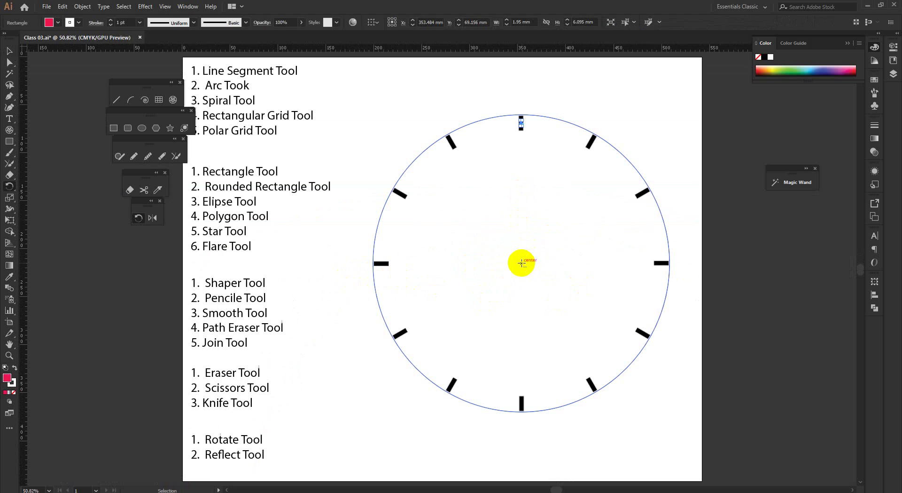
pyautogui.keyDown('alt'); pyautogui.click(522, 263); pyautogui.keyUp('alt')
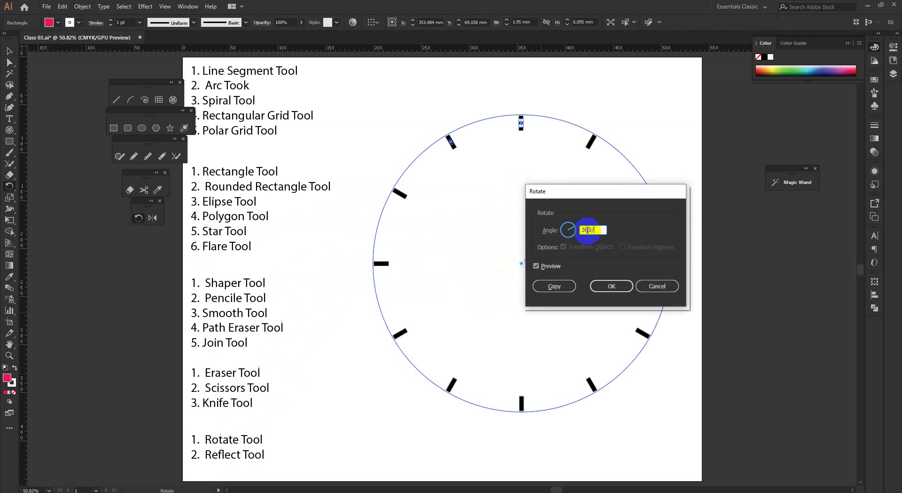
pyautogui.press('Tab')
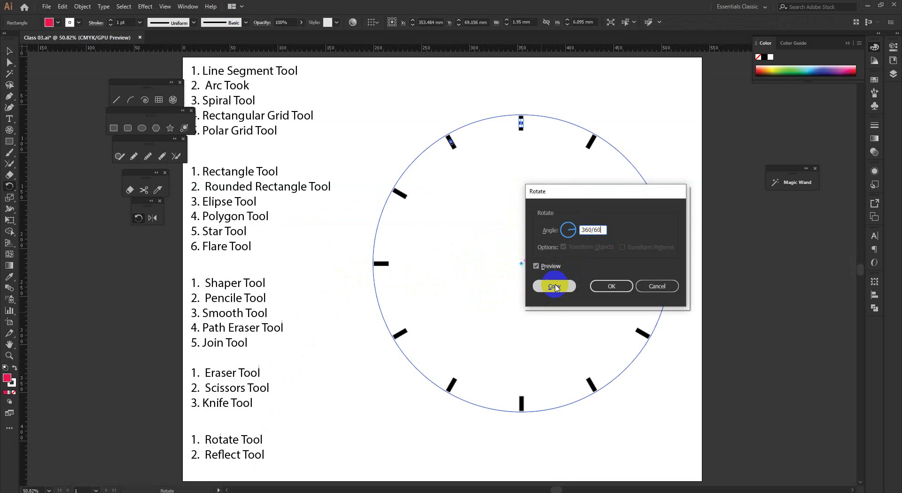
pyautogui.click(554, 286)
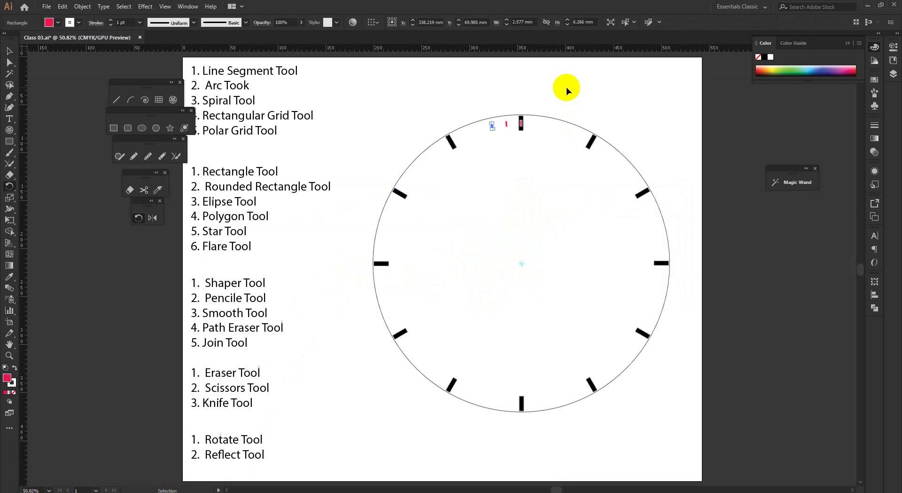
# Repeat the rotated copy of the small red mark until the sixty minute marks complete the dial.
pyautogui.hotkey('ctrl', 'd')
pyautogui.hotkey('ctrl', 'd')
pyautogui.hotkey('ctrl', 'd')
pyautogui.hotkey('ctrl', 'd')
pyautogui.hotkey('ctrl', 'd')
pyautogui.hotkey('ctrl', 'd')
pyautogui.hotkey('ctrl', 'd')
pyautogui.hotkey('ctrl', 'd')
pyautogui.hotkey('ctrl', 'd')
pyautogui.hotkey('ctrl', 'd')
pyautogui.hotkey('ctrl', 'd')
pyautogui.hotkey('ctrl', 'd')
pyautogui.hotkey('ctrl', 'd')
pyautogui.hotkey('ctrl', 'd')
pyautogui.hotkey('ctrl', 'd')
pyautogui.hotkey('ctrl', 'd')
pyautogui.hotkey('ctrl', 'd')
pyautogui.hotkey('ctrl', 'd')
pyautogui.hotkey('ctrl', 'd')
pyautogui.hotkey('ctrl', 'd')
pyautogui.hotkey('ctrl', 'd')
pyautogui.hotkey('ctrl', 'd')
pyautogui.hotkey('ctrl', 'd')
pyautogui.hotkey('ctrl', 'd')
pyautogui.hotkey('ctrl', 'd')
pyautogui.hotkey('ctrl', 'd')
pyautogui.hotkey('ctrl', 'd')
pyautogui.hotkey('ctrl', 'd')
pyautogui.hotkey('ctrl', 'd')
pyautogui.hotkey('ctrl', 'd')
pyautogui.hotkey('ctrl', 'd')
pyautogui.hotkey('ctrl', 'd')
pyautogui.hotkey('ctrl', 'd')
pyautogui.hotkey('ctrl', 'd')
pyautogui.hotkey('ctrl', 'd')
pyautogui.hotkey('ctrl', 'd')
pyautogui.hotkey('ctrl', 'd')
pyautogui.hotkey('ctrl', 'd')
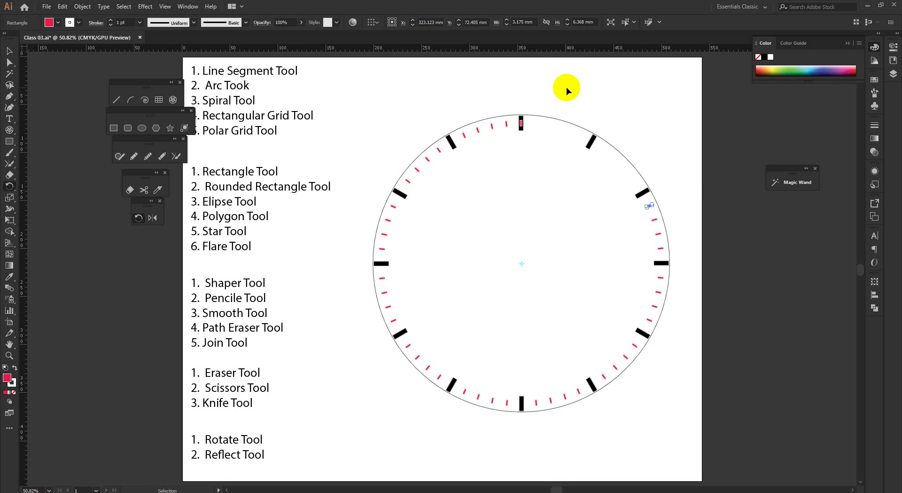
pyautogui.hotkey('ctrl', 'd')
pyautogui.hotkey('ctrl', 'd')
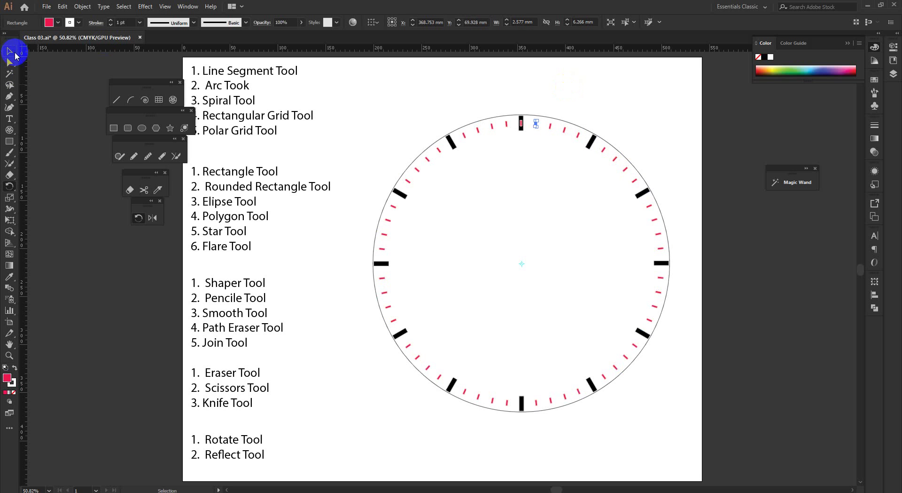
# Delete the original small red mark inside the black mark at the top of the dial.
pyautogui.click(514, 262)
pyautogui.hotkey('ctrl', 'space')
pyautogui.moveTo(496, 164); pyautogui.dragTo(529, 164)
pyautogui.moveTo(505, 184); pyautogui.dragTo(400, 317)
pyautogui.click(452, 196)
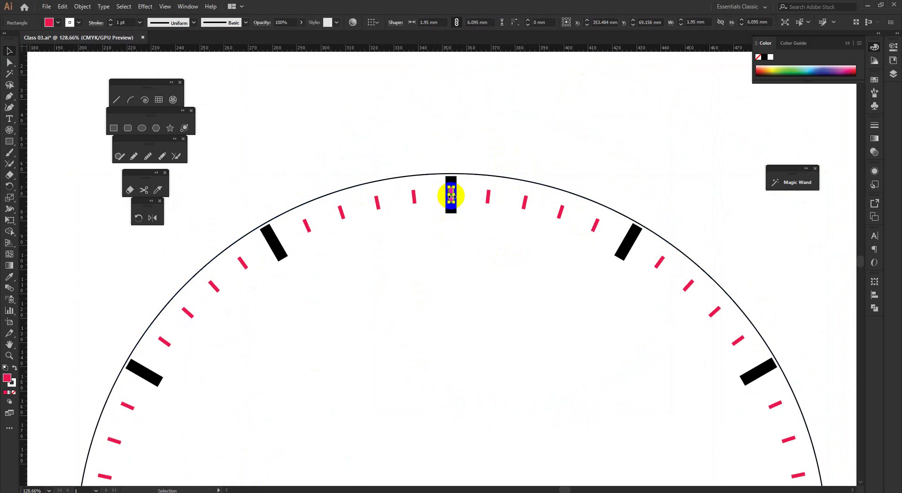
pyautogui.press('Delete')
pyautogui.hotkey('ctrl', 'space')
pyautogui.moveTo(545, 355); pyautogui.dragTo(486, 327)
pyautogui.hotkey('ctrl', '0')
pyautogui.hotkey('ctrl', 'space')
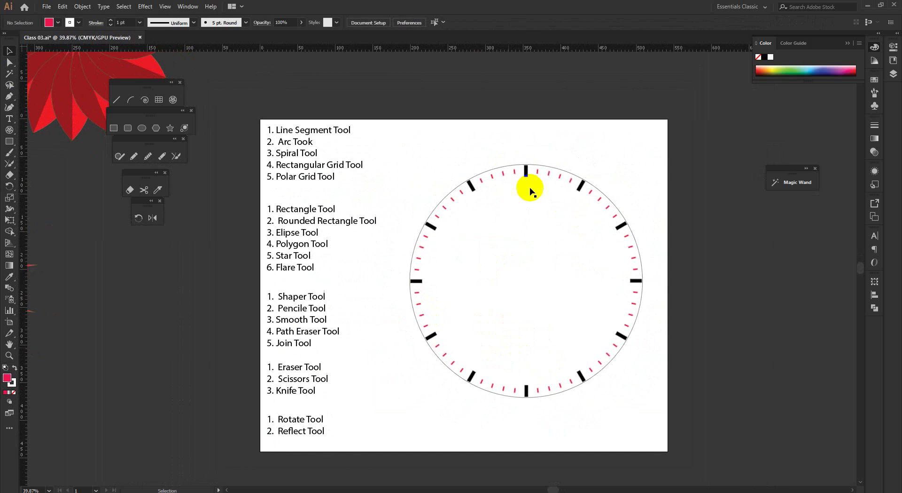
pyautogui.scroll(1, 516, 252)
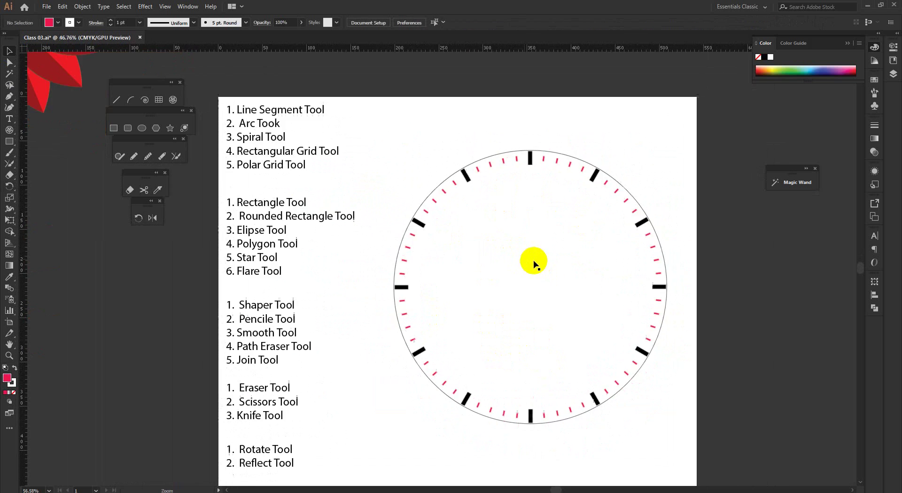
# Switch to the desktop to examine the clock design on the wallpaper, and return to Illustrator.
pyautogui.click(868, 5)
pyautogui.moveTo(172, 491)
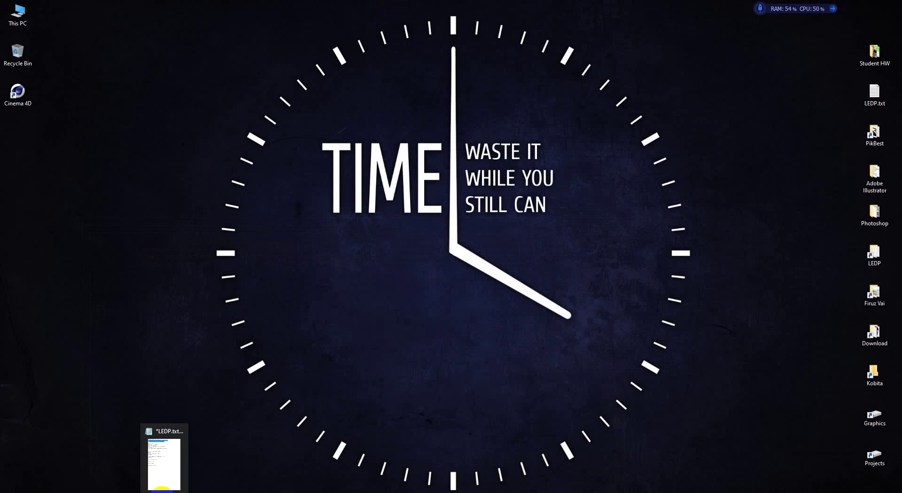
pyautogui.click(124, 465)
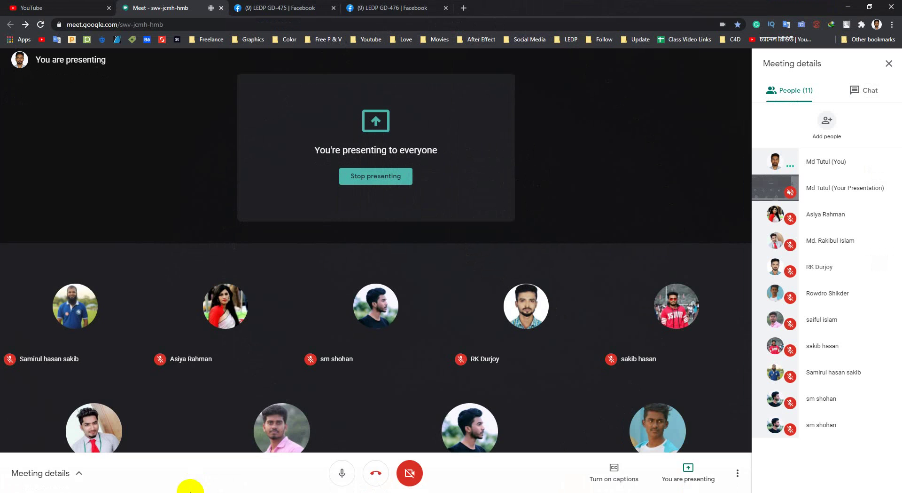
pyautogui.click(183, 492)
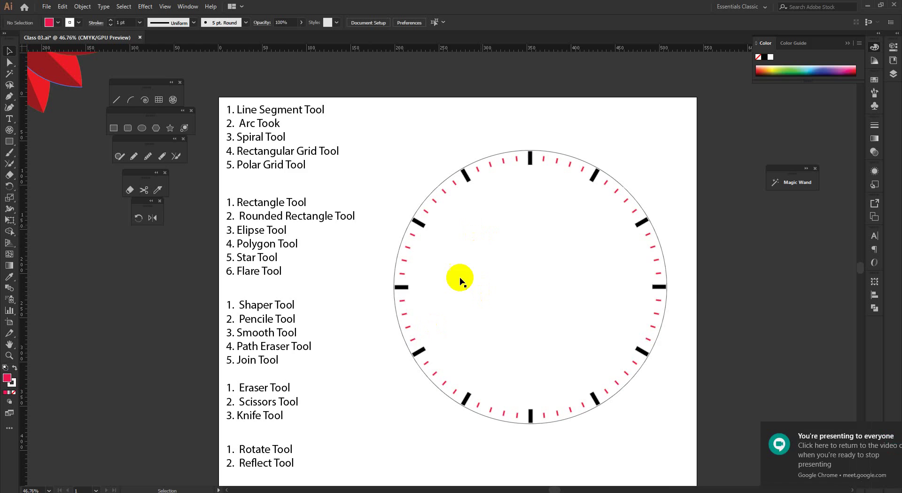
pyautogui.moveTo(499, 252)
pyautogui.mouseDown()
pyautogui.moveTo(550, 291)
pyautogui.moveTo(496, 254)
pyautogui.mouseUp()
pyautogui.click(868, 5)
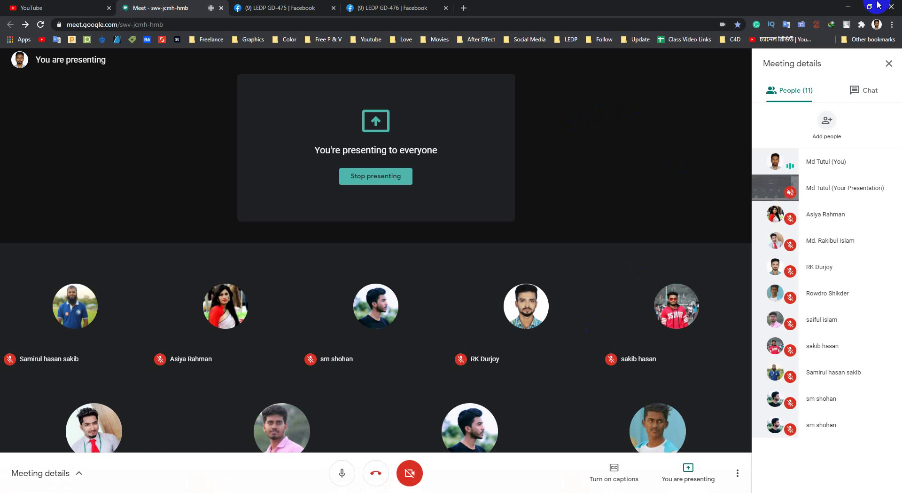
pyautogui.click(837, 5)
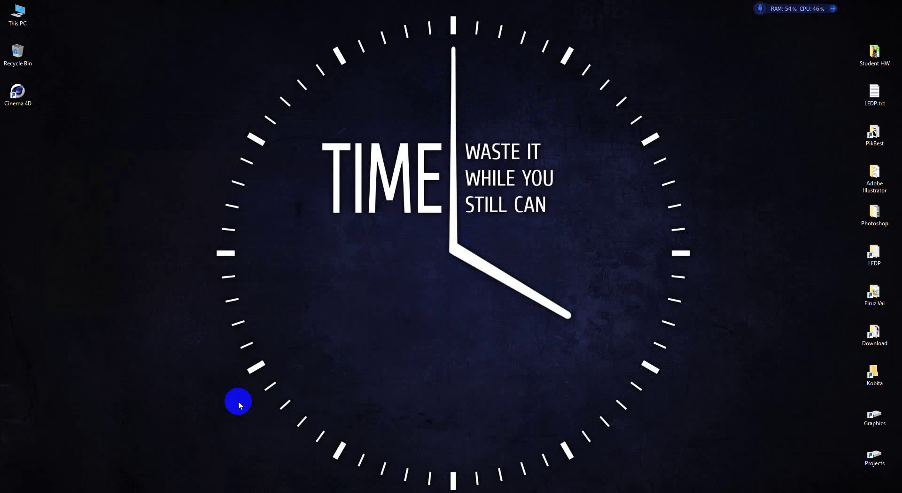
pyautogui.click(198, 486)
# Draw a tall, narrow red rectangle about 11.4 mm wide and 162 mm high between the text lists and the dial.
pyautogui.click(334, 281)
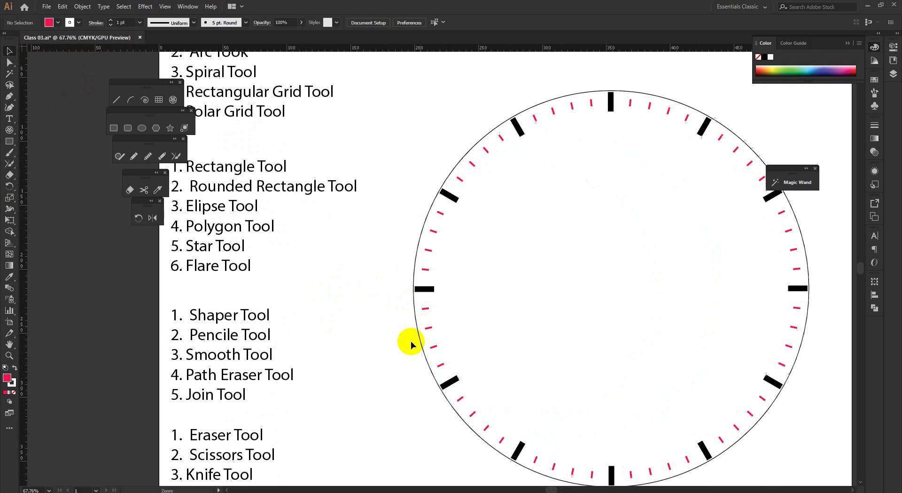
pyautogui.click(123, 127)
pyautogui.moveTo(342, 262); pyautogui.dragTo(356, 469)
pyautogui.moveTo(380, 384); pyautogui.dragTo(423, 386)
pyautogui.moveTo(380, 394); pyautogui.dragTo(367, 303)
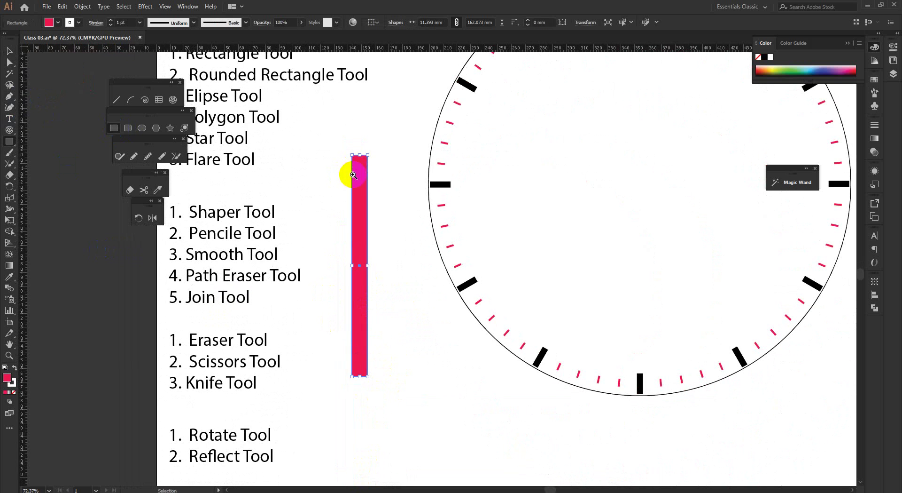
pyautogui.moveTo(354, 175); pyautogui.dragTo(372, 187)
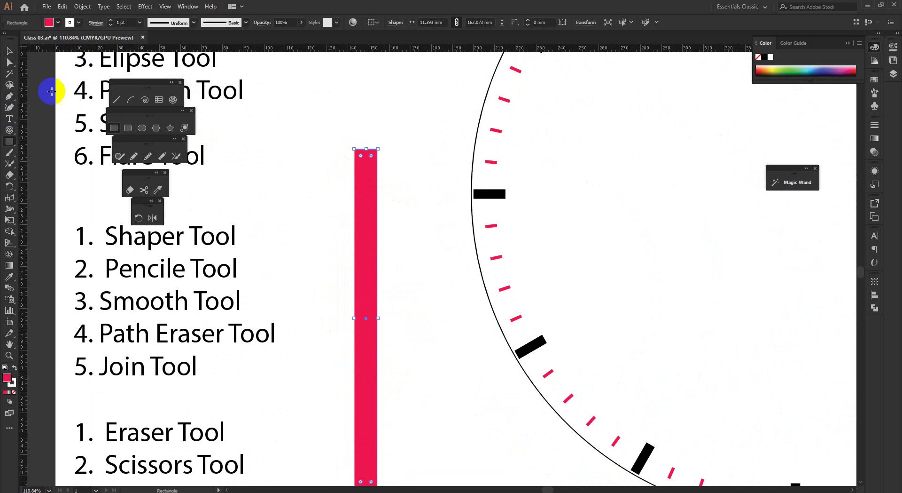
# Try to move the red rectangle's upper-left corner point inward, and undo the move.
pyautogui.click(10, 61)
pyautogui.click(355, 150)
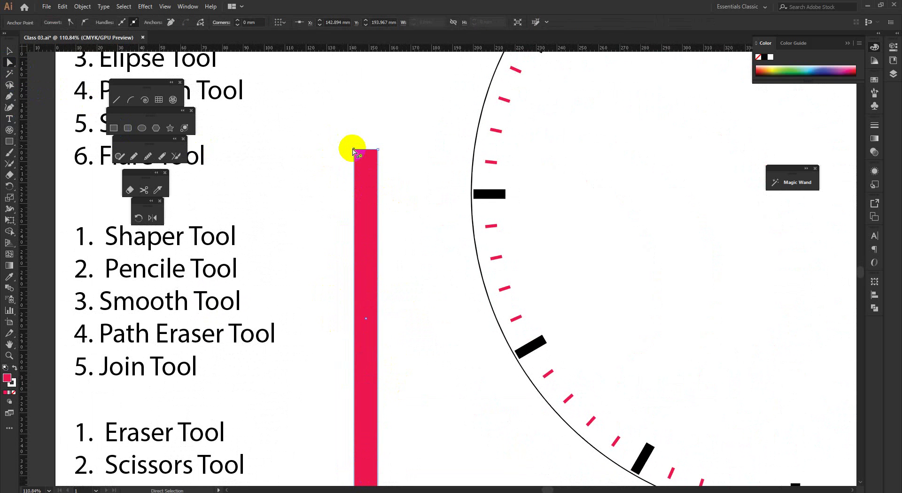
pyautogui.moveTo(357, 149); pyautogui.dragTo(363, 150)
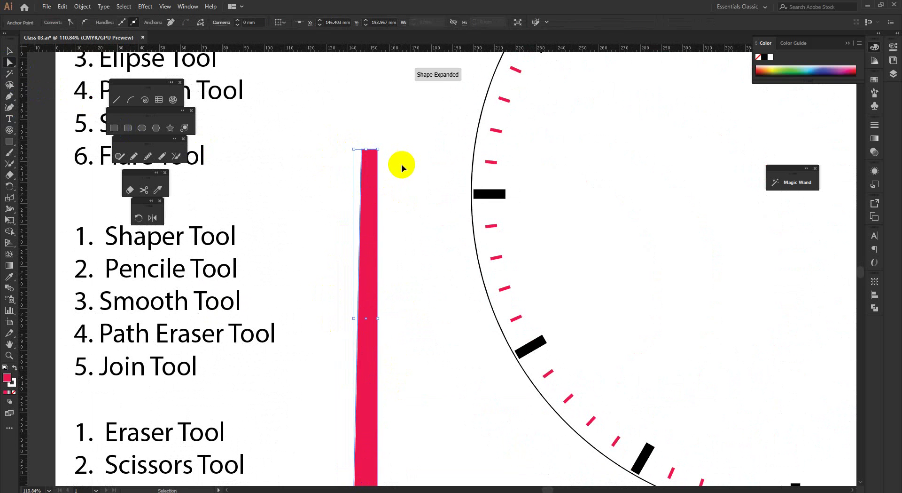
pyautogui.hotkey('ctrl', 'z')
pyautogui.click(403, 170)
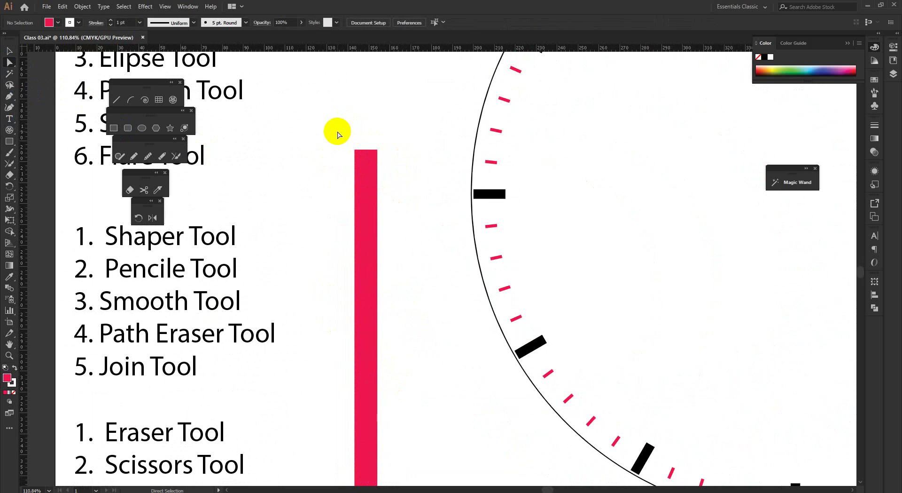
# Select the red rectangle's two top corner points and scale them inward to taper the shape towards its upper end.
pyautogui.moveTo(339, 135); pyautogui.dragTo(416, 194)
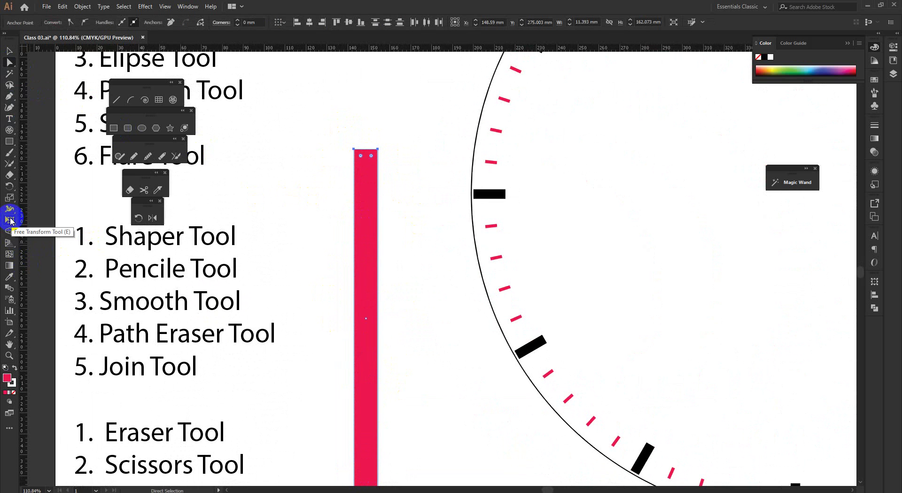
pyautogui.moveTo(10, 201); pyautogui.dragTo(24, 201)
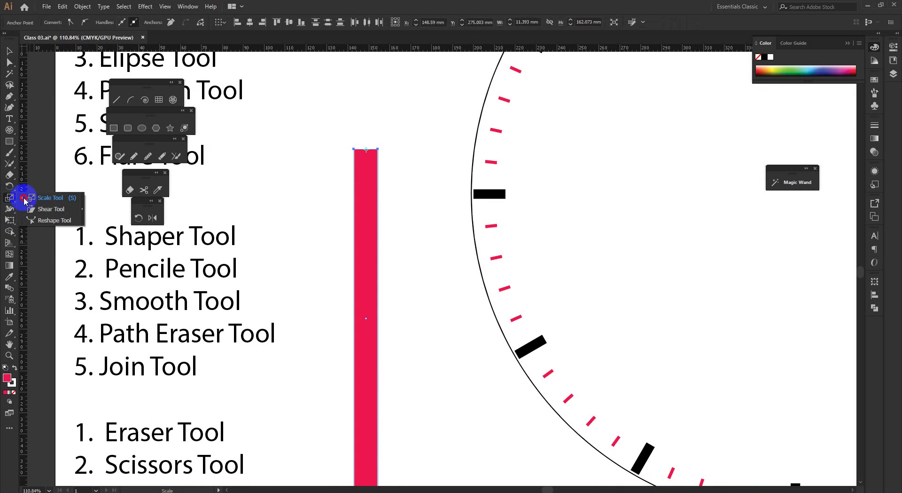
pyautogui.click(35, 199)
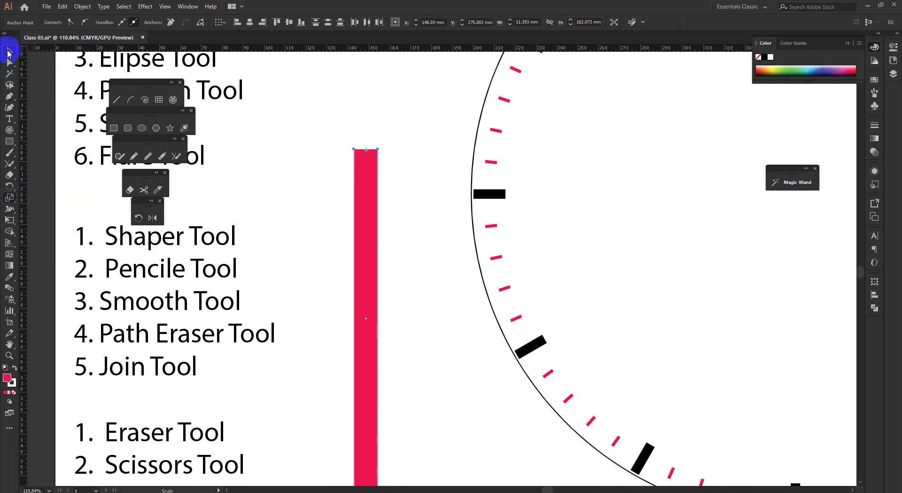
pyautogui.click(9, 62)
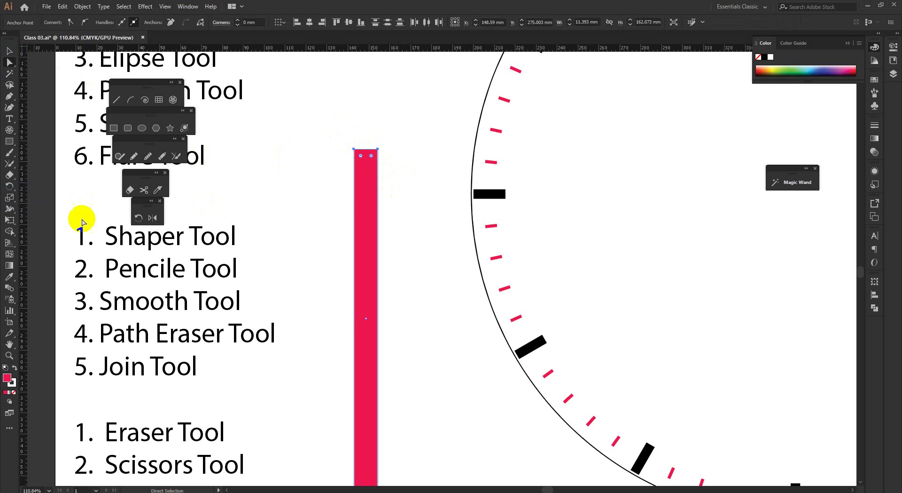
pyautogui.click(15, 231)
pyautogui.moveTo(15, 220); pyautogui.dragTo(29, 222)
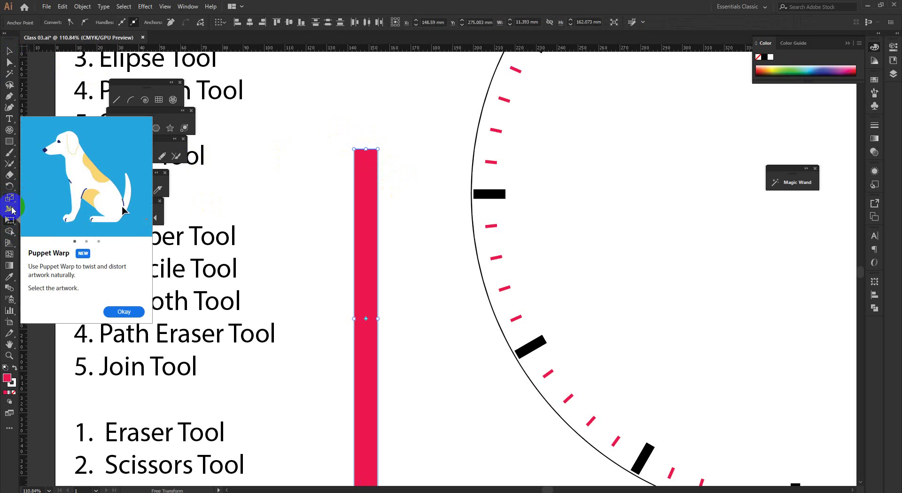
pyautogui.click(9, 219)
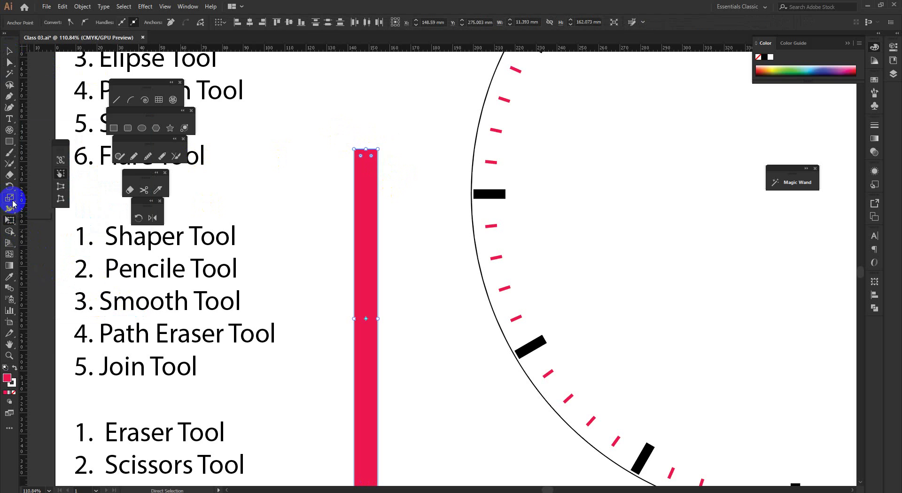
pyautogui.click(13, 202)
pyautogui.scroll(2, 363, 186)
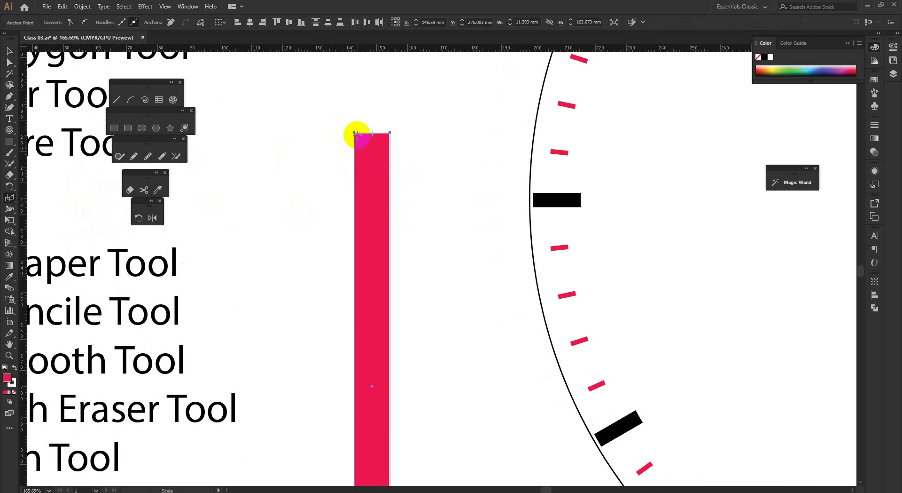
pyautogui.moveTo(355, 133); pyautogui.dragTo(363, 136)
pyautogui.click(9, 50)
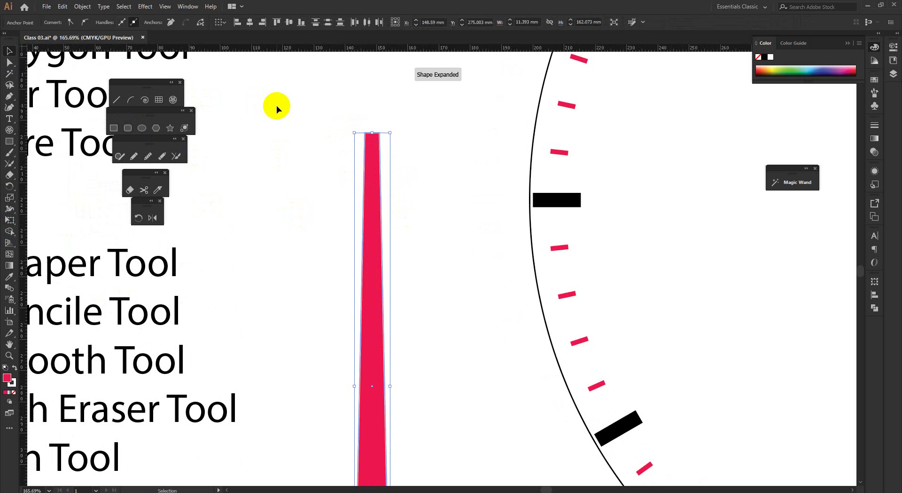
# Fully round the two corners at the tapered shape's narrow upper end.
pyautogui.moveTo(316, 117); pyautogui.dragTo(399, 173)
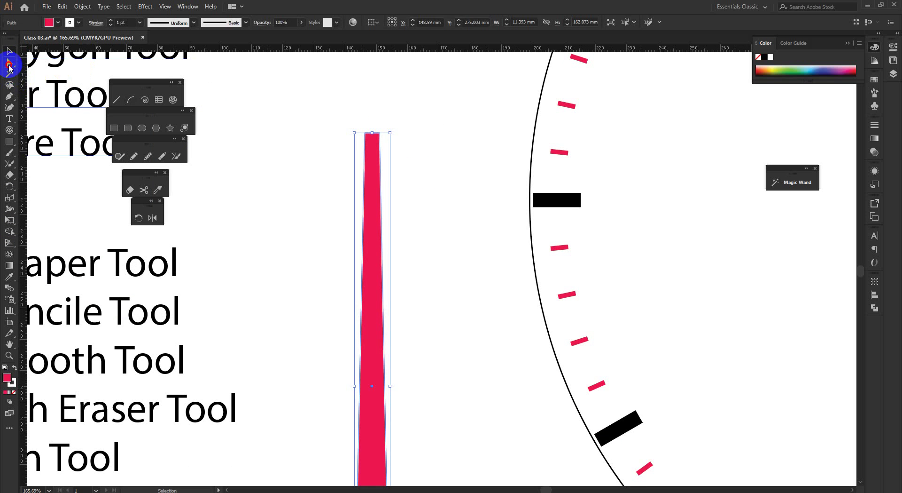
pyautogui.click(9, 62)
pyautogui.moveTo(346, 125); pyautogui.dragTo(396, 185)
pyautogui.click(395, 255)
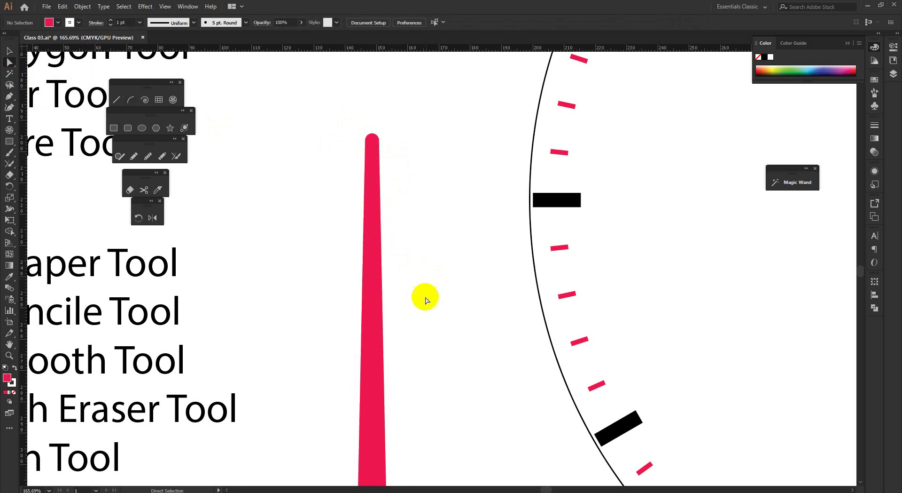
# Round the two corners at the tapered shape's wide lower end with a radius of about 5.58 mm.
pyautogui.hotkey('ctrl', 'space')
pyautogui.moveTo(449, 319); pyautogui.dragTo(390, 326)
pyautogui.moveTo(475, 440); pyautogui.dragTo(431, 382)
pyautogui.hotkey('ctrl', 'space')
pyautogui.moveTo(389, 346); pyautogui.dragTo(432, 336)
pyautogui.hotkey('ctrl', 'space')
pyautogui.hotkey('ctrl', 'space')
pyautogui.hotkey('ctrl', 'space')
# Scale the red clock hand proportionally about its centre to about 8.3 mm wide and 121 mm high.
pyautogui.click(9, 50)
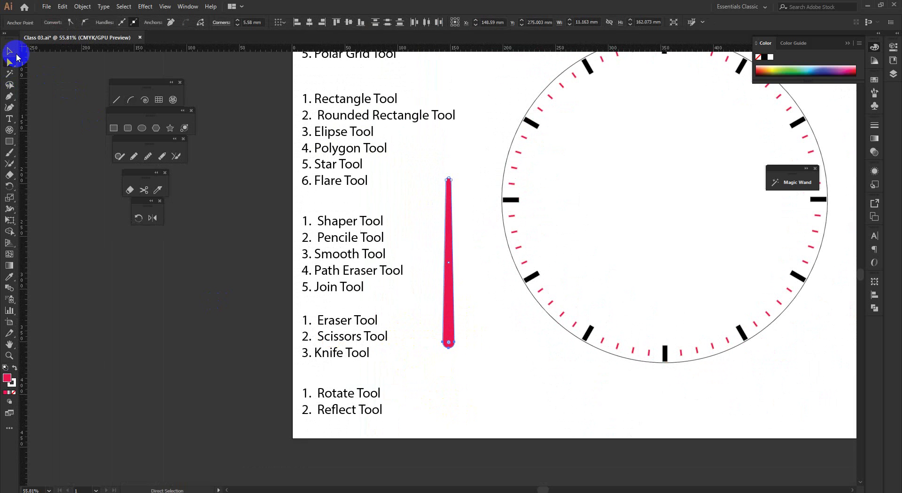
pyautogui.click(450, 197)
pyautogui.moveTo(455, 179); pyautogui.dragTo(467, 206)
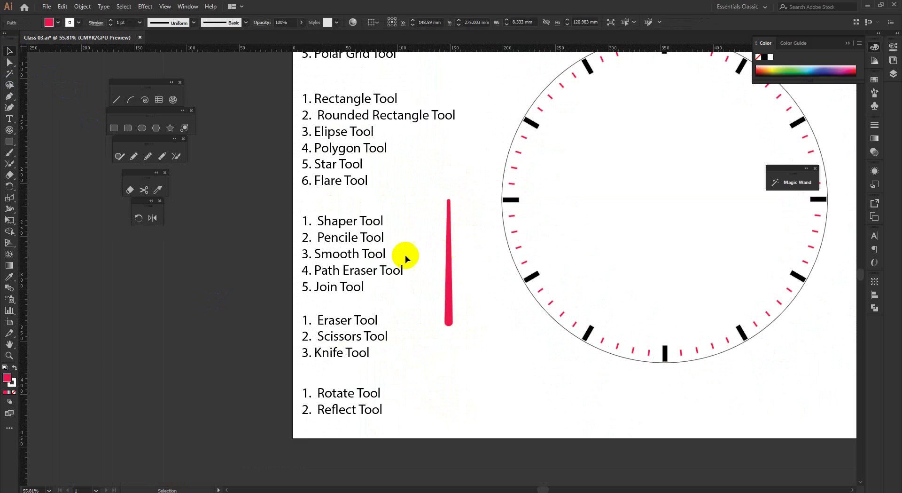
# Move the red hand into the dial, with its wide end near the centre and its tip towards the twelve o'clock mark.
pyautogui.click(457, 277)
pyautogui.scroll(1, 453, 277)
pyautogui.moveTo(454, 287); pyautogui.dragTo(740, 165)
pyautogui.moveTo(747, 181); pyautogui.dragTo(503, 244)
pyautogui.scroll(-2, 508, 332)
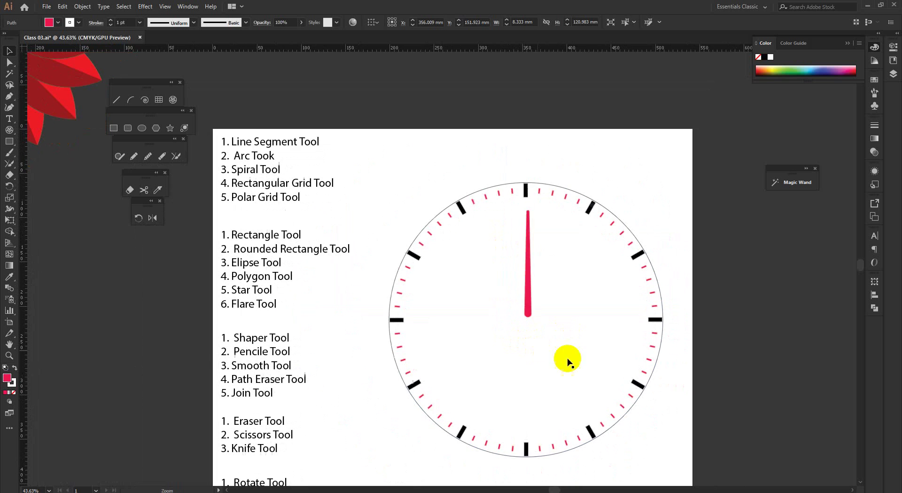
pyautogui.click(539, 315)
pyautogui.scroll(1, 539, 316)
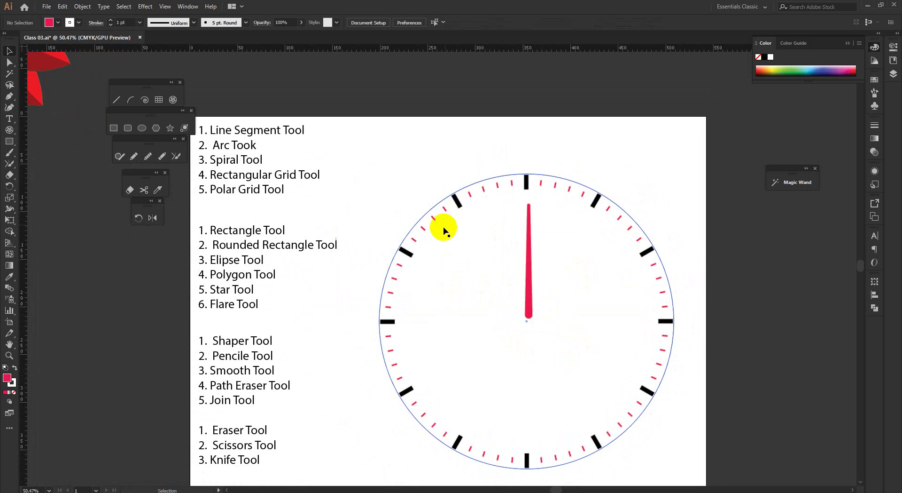
pyautogui.moveTo(648, 403); pyautogui.dragTo(791, 487)
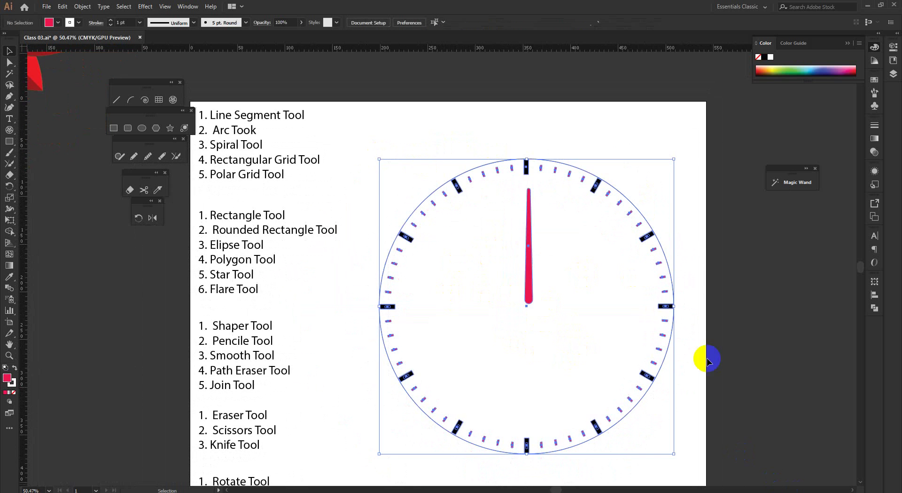
pyautogui.click(644, 286)
pyautogui.hotkey('ctrl', 'space')
pyautogui.moveTo(639, 300); pyautogui.dragTo(609, 315)
# Switch to the Google Meet call in the browser.
pyautogui.moveTo(150, 490)
pyautogui.click(96, 469)
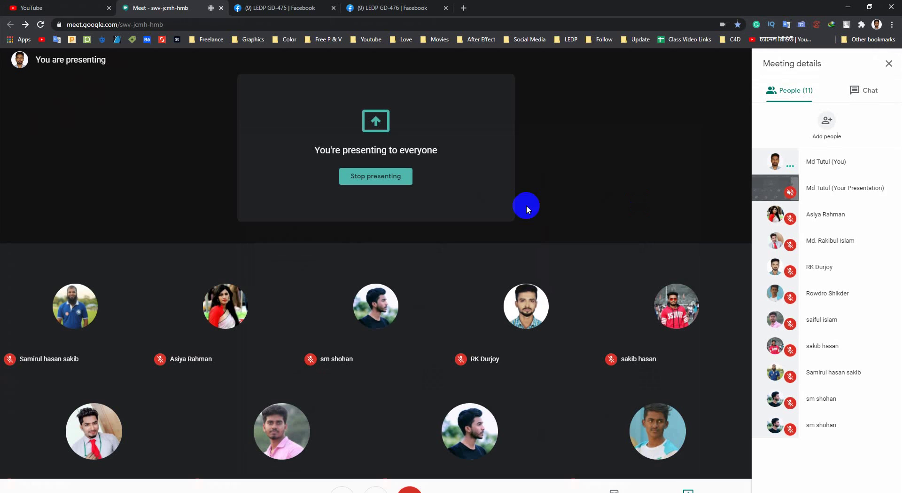